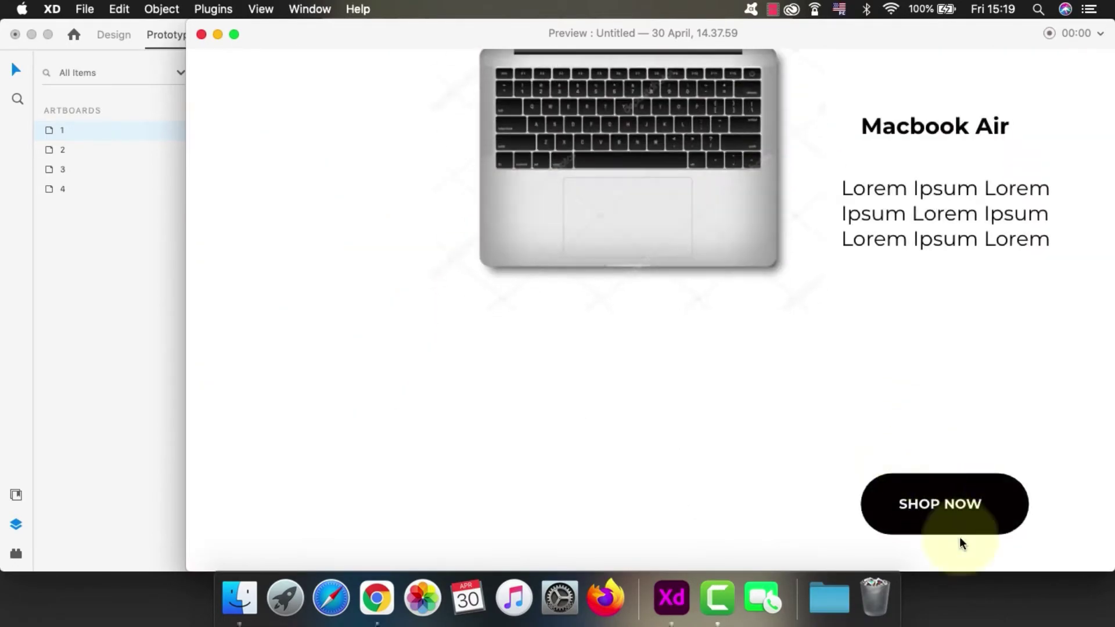
pyautogui.click(937, 502)
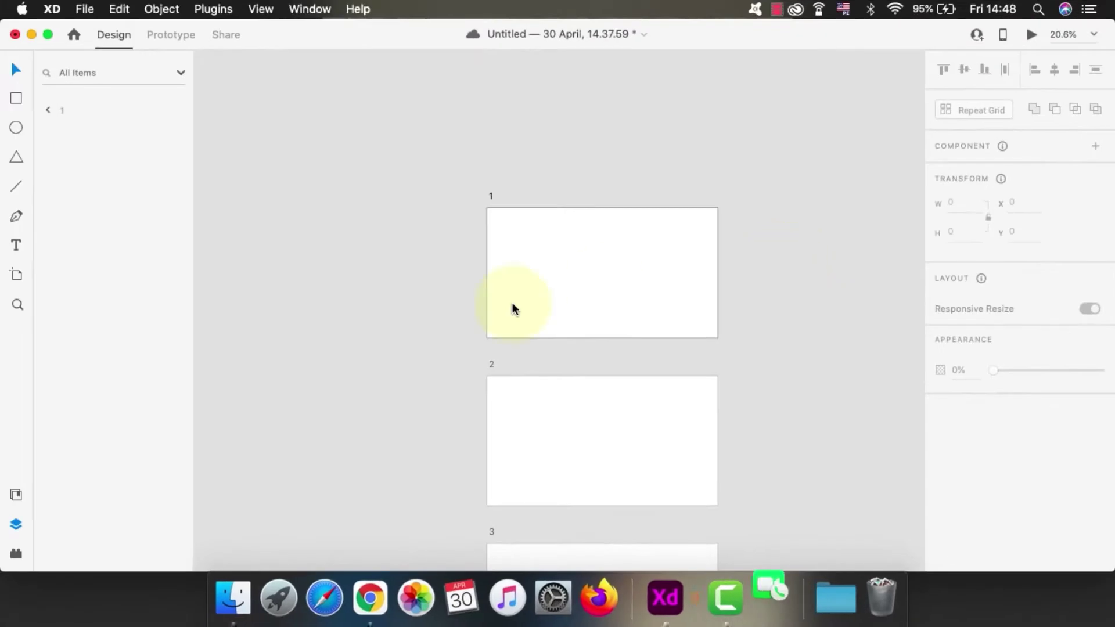
pyautogui.click(777, 8)
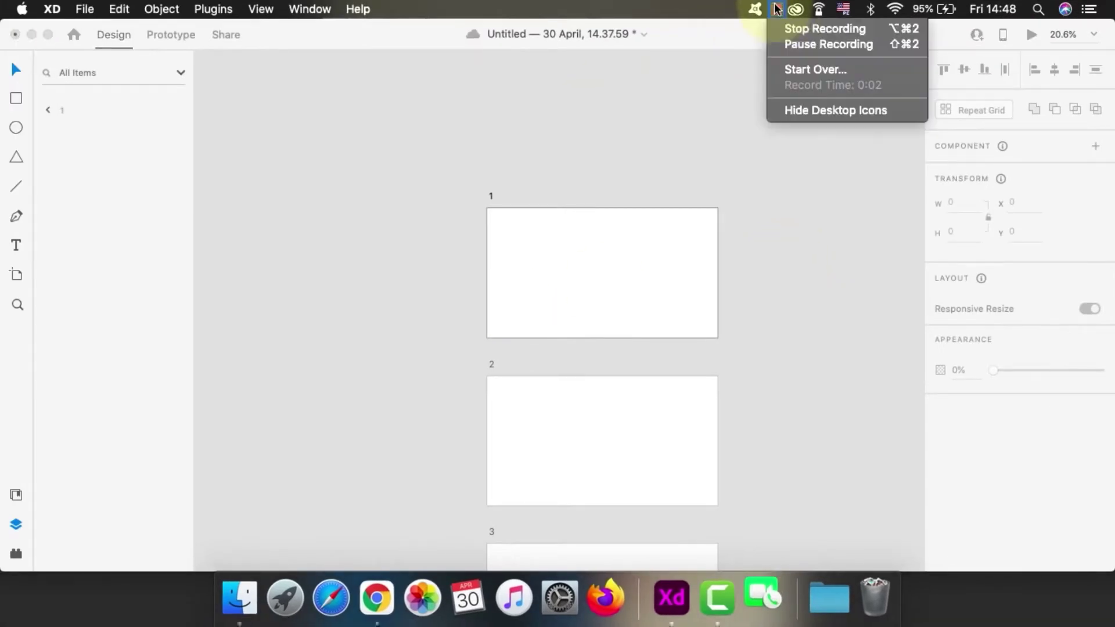
pyautogui.click(792, 29)
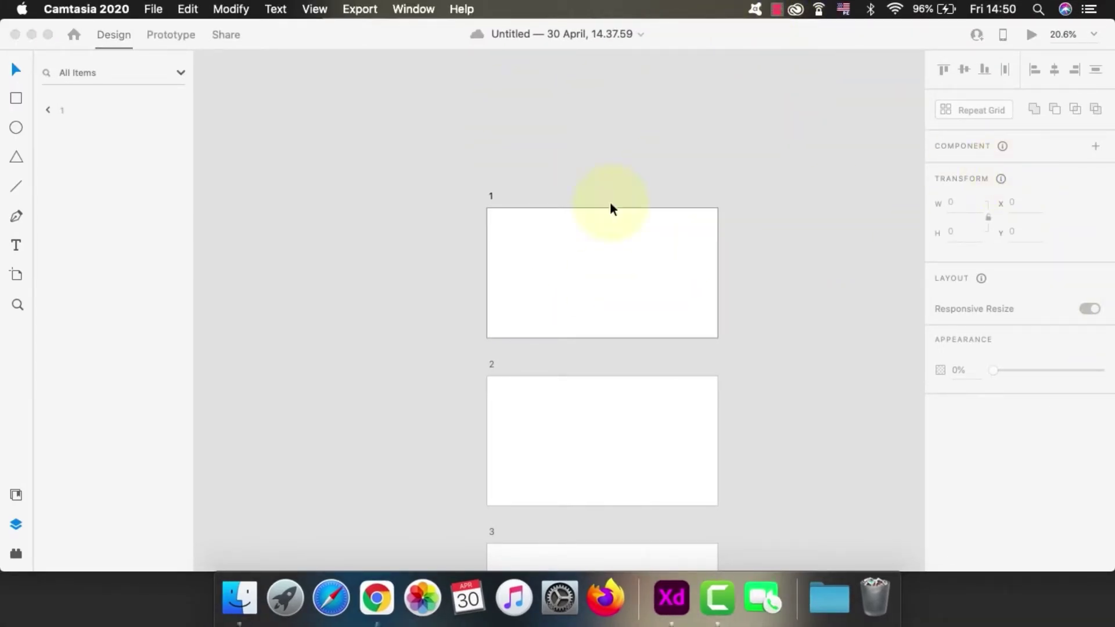
pyautogui.click(771, 9)
pyautogui.click(768, 12)
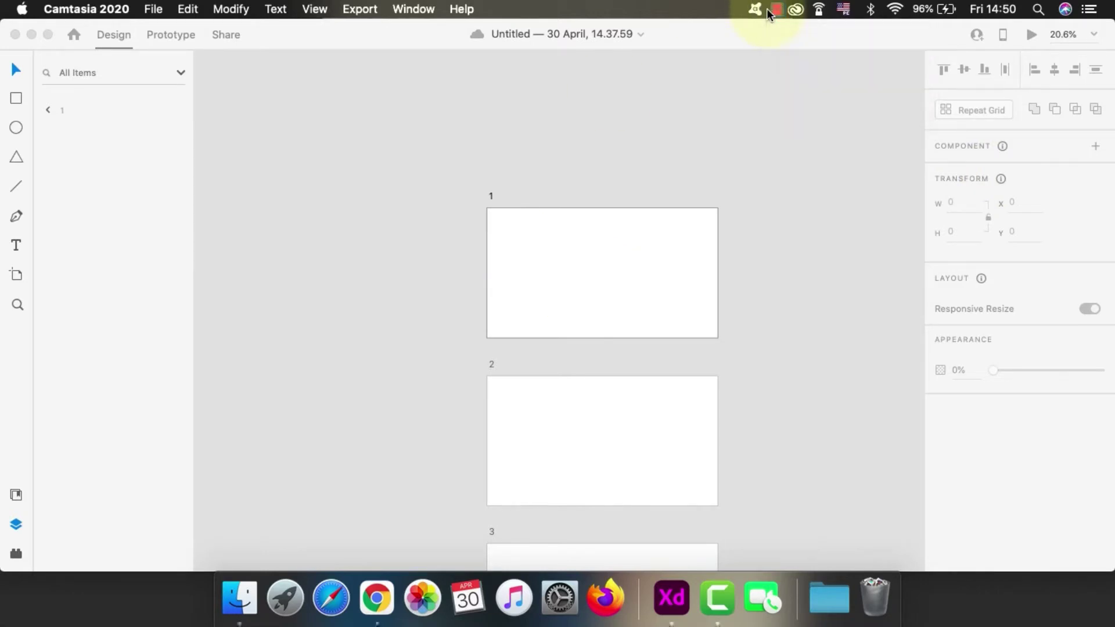
pyautogui.scroll(-4, 545, 263)
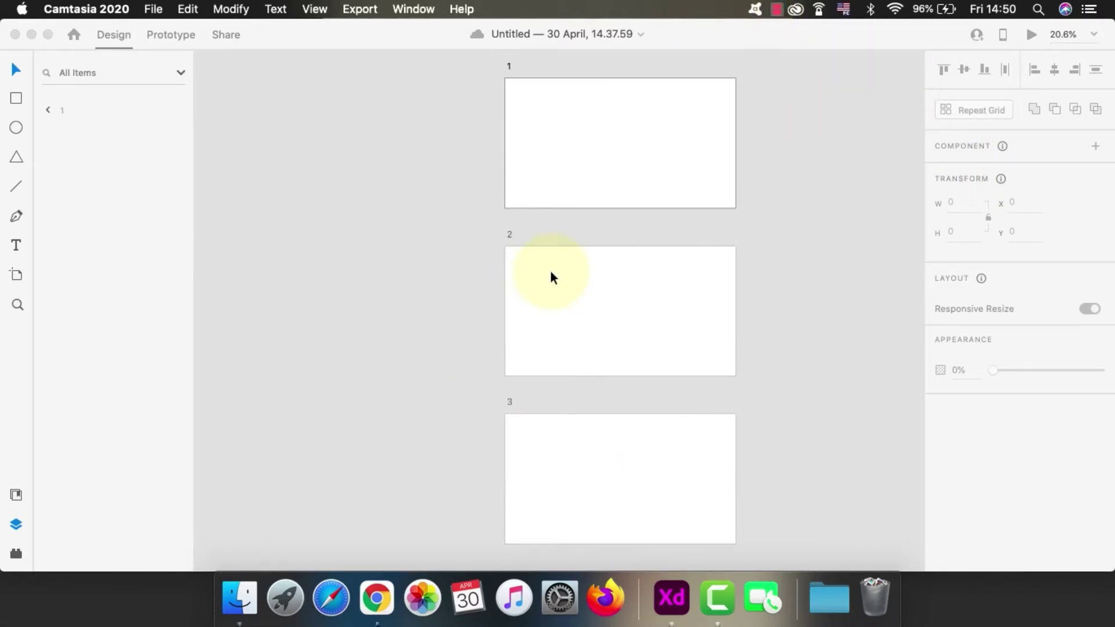
pyautogui.scroll(2, 552, 277)
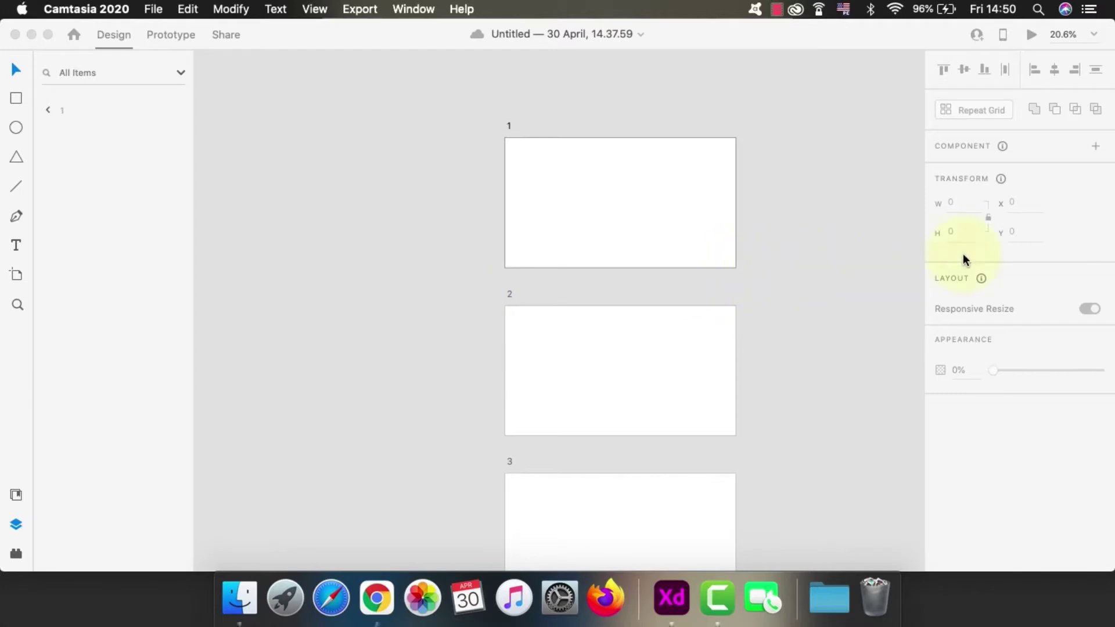
# - Import the depositphotos laptop image and the wanderer-in-gebirgslandschaft mountain image from the Desktop folder onto the pasteboard beside the artboards
pyautogui.click(898, 340)
pyautogui.click(635, 378)
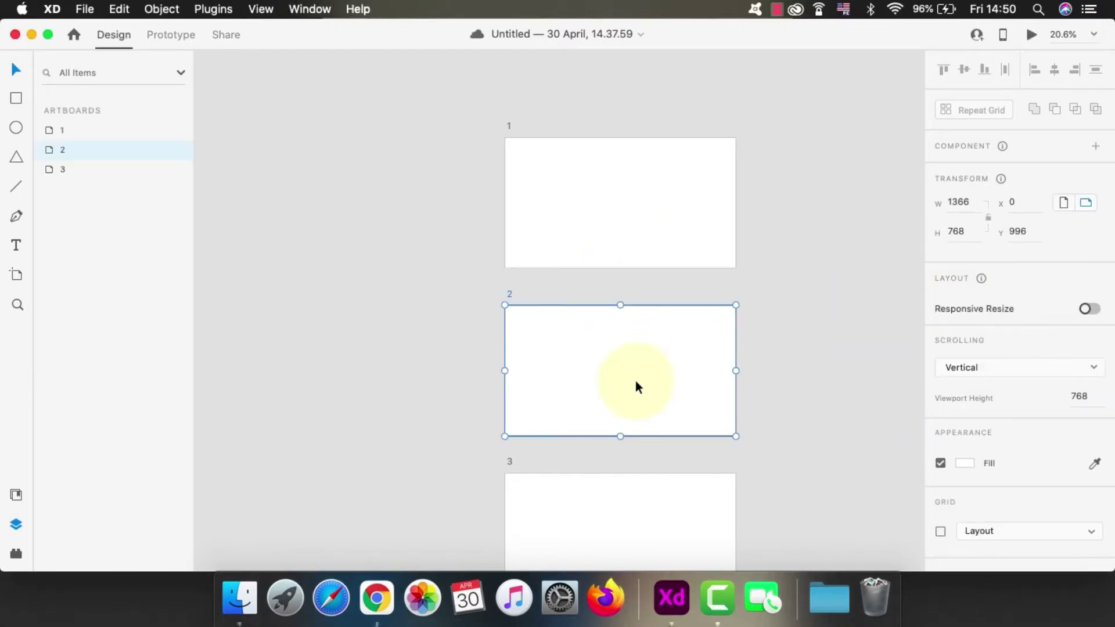
pyautogui.scroll(-4, 597, 274)
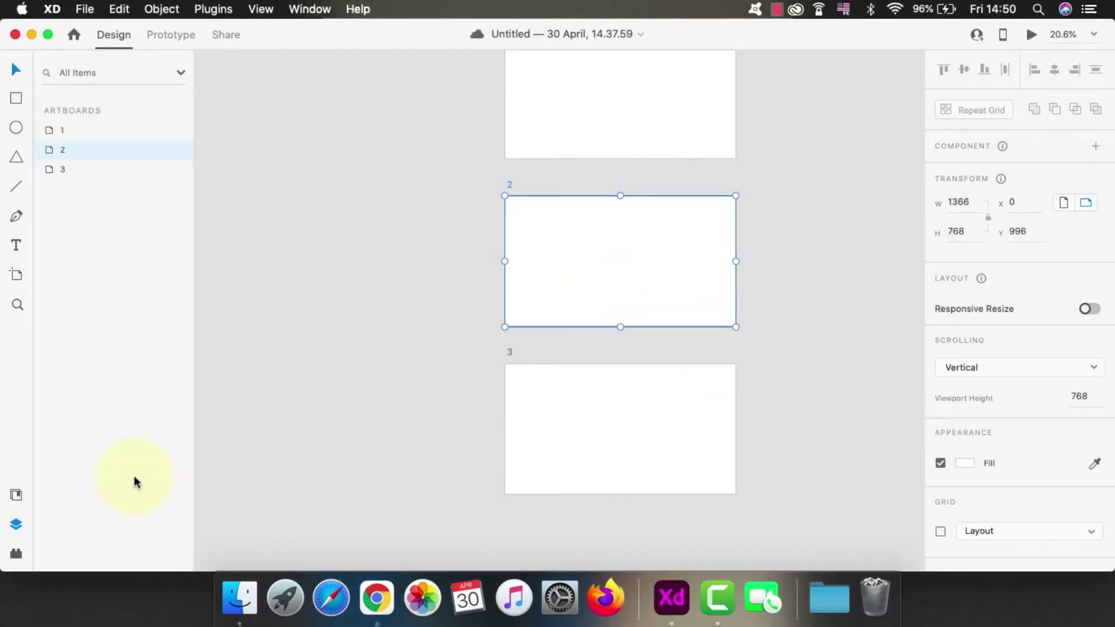
pyautogui.click(239, 595)
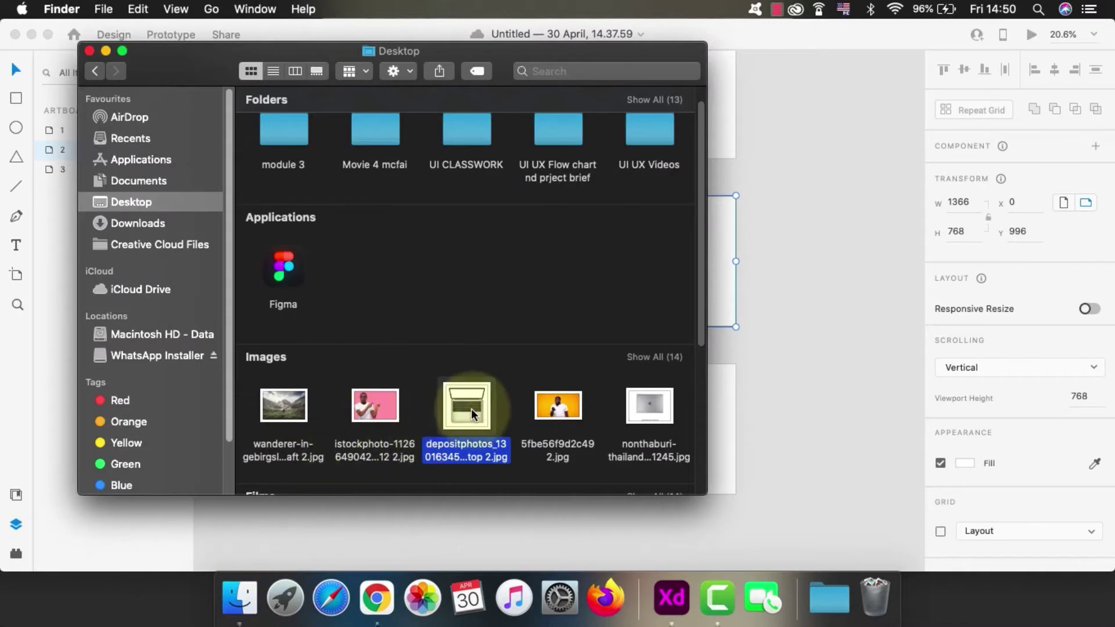
pyautogui.moveTo(471, 413); pyautogui.dragTo(816, 294)
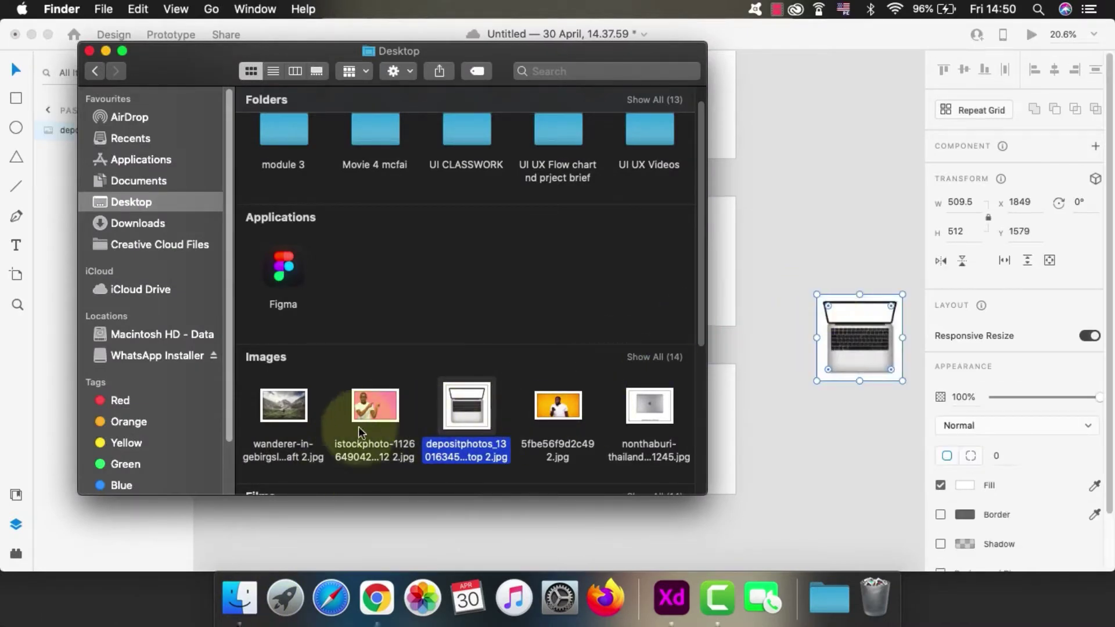
pyautogui.moveTo(284, 405); pyautogui.dragTo(872, 197)
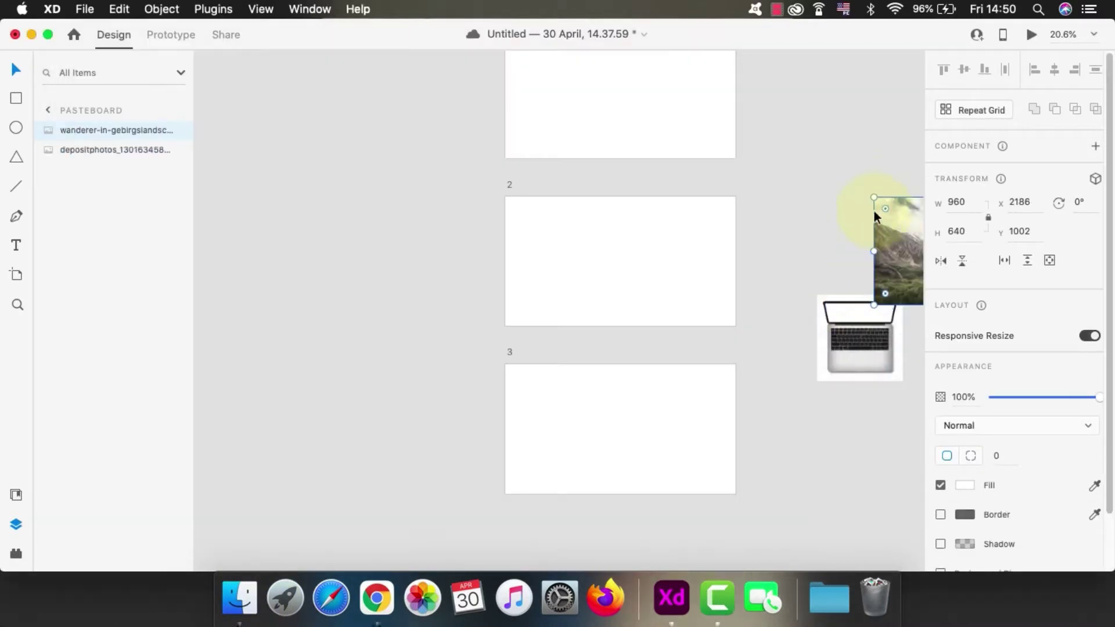
# - Place the laptop image on artboard 2, enlarge it to about 580.5 × 583, and position it at about X 358, Y 121
pyautogui.moveTo(874, 344); pyautogui.dragTo(630, 263)
pyautogui.scroll(3, 630, 263)
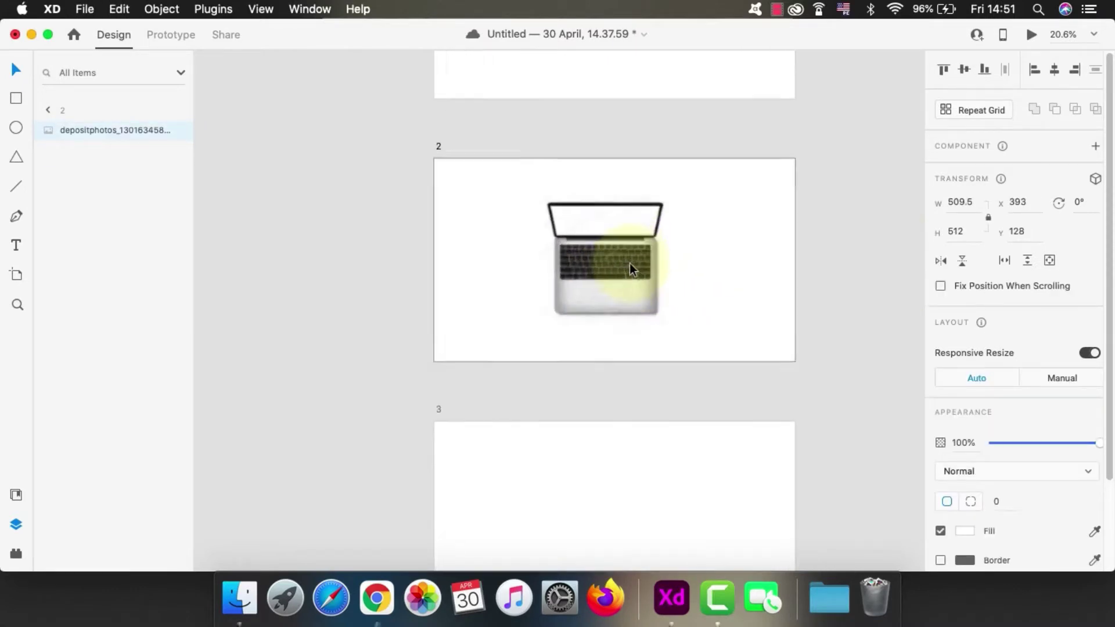
pyautogui.scroll(3, 629, 263)
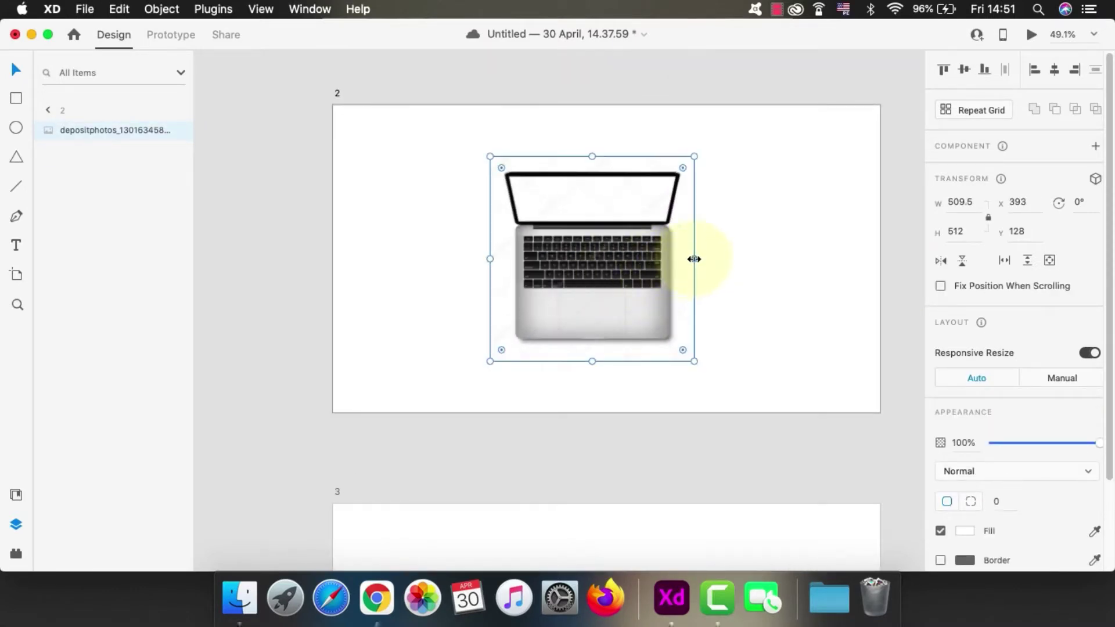
pyautogui.moveTo(694, 361); pyautogui.dragTo(722, 403)
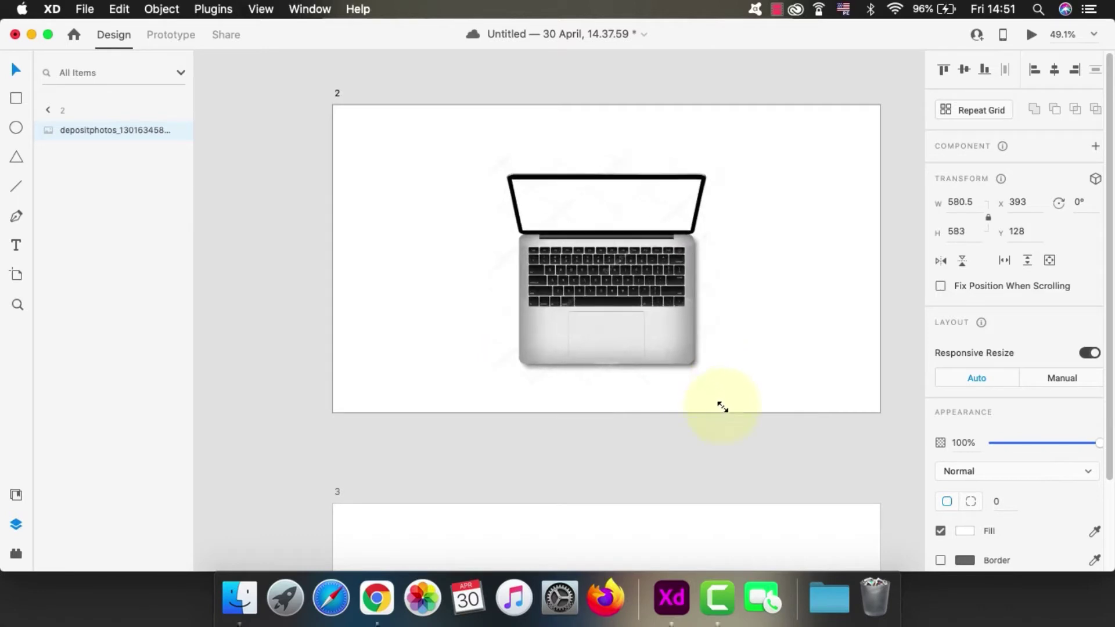
pyautogui.moveTo(660, 365); pyautogui.dragTo(620, 327)
# - Rename the laptop image's layer on artboard 2 as Laptop
pyautogui.scroll(-3, 685, 331)
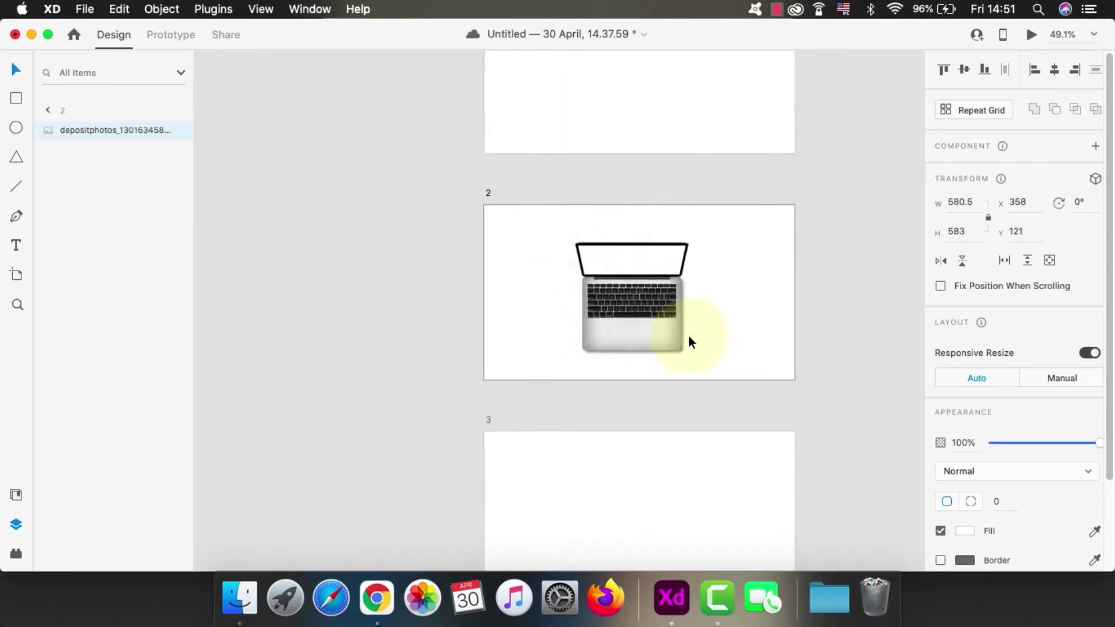
pyautogui.hscroll(5, 825, 331)
pyautogui.scroll(5, 460, 235)
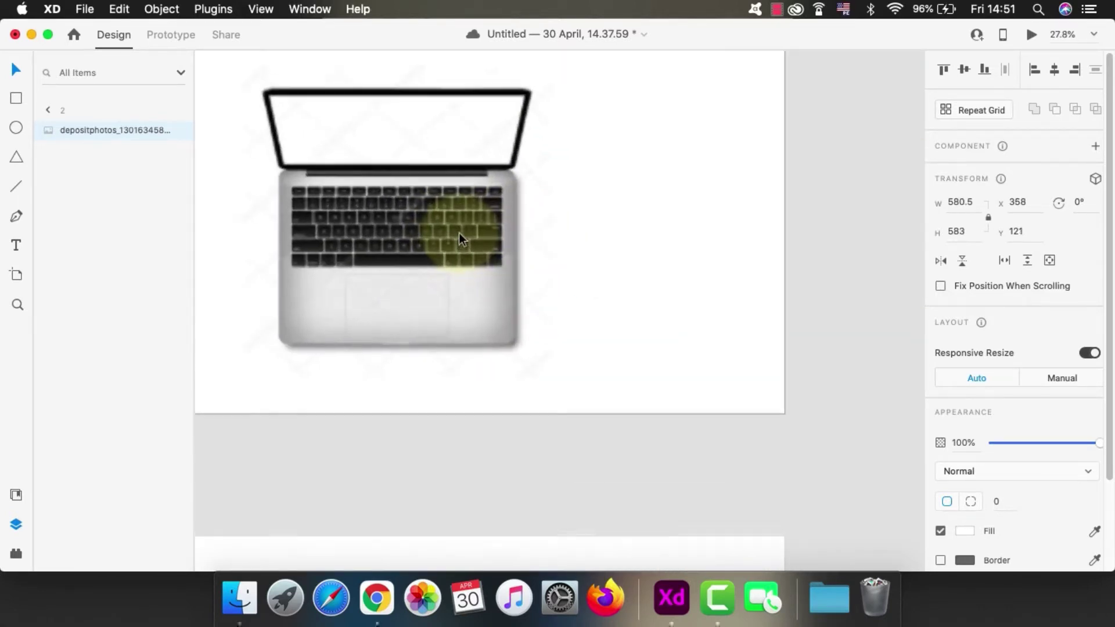
pyautogui.doubleClick(128, 129)
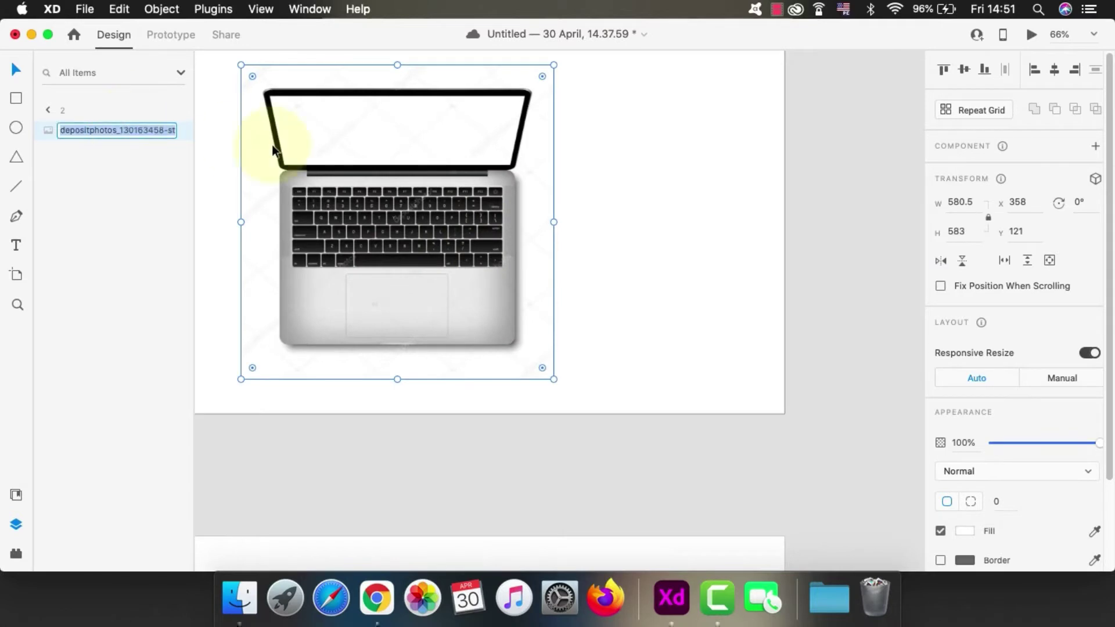
pyautogui.write('Laptop')
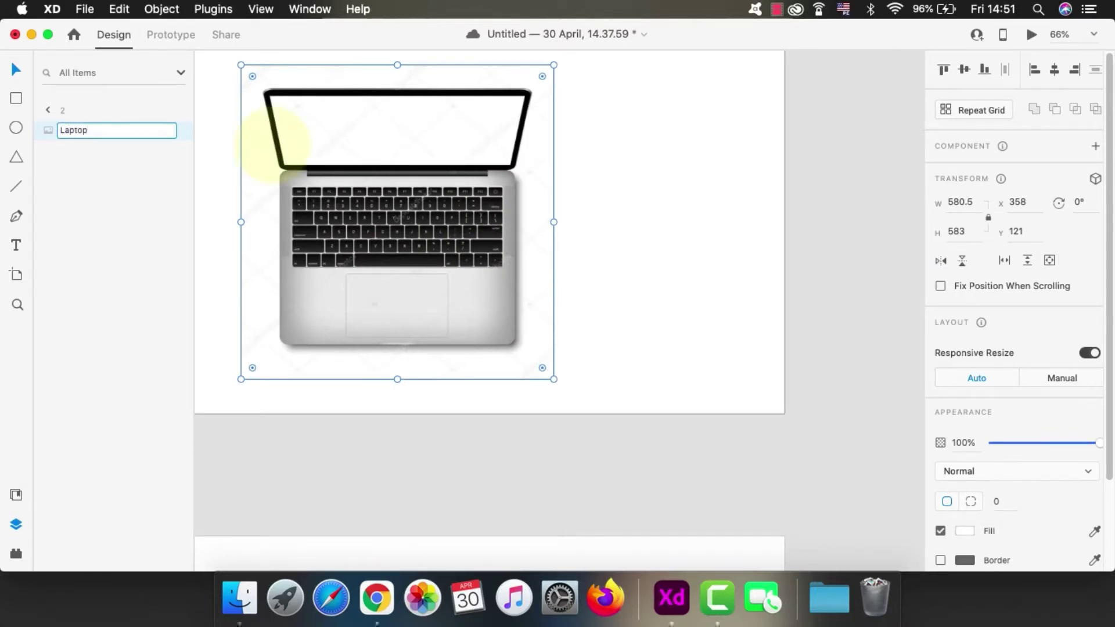
pyautogui.press('Return')
# - Draw a closed four-corner path with the Pen tool along the inner edges of the laptop's blank screen on artboard 2
pyautogui.scroll(-5, 677, 242)
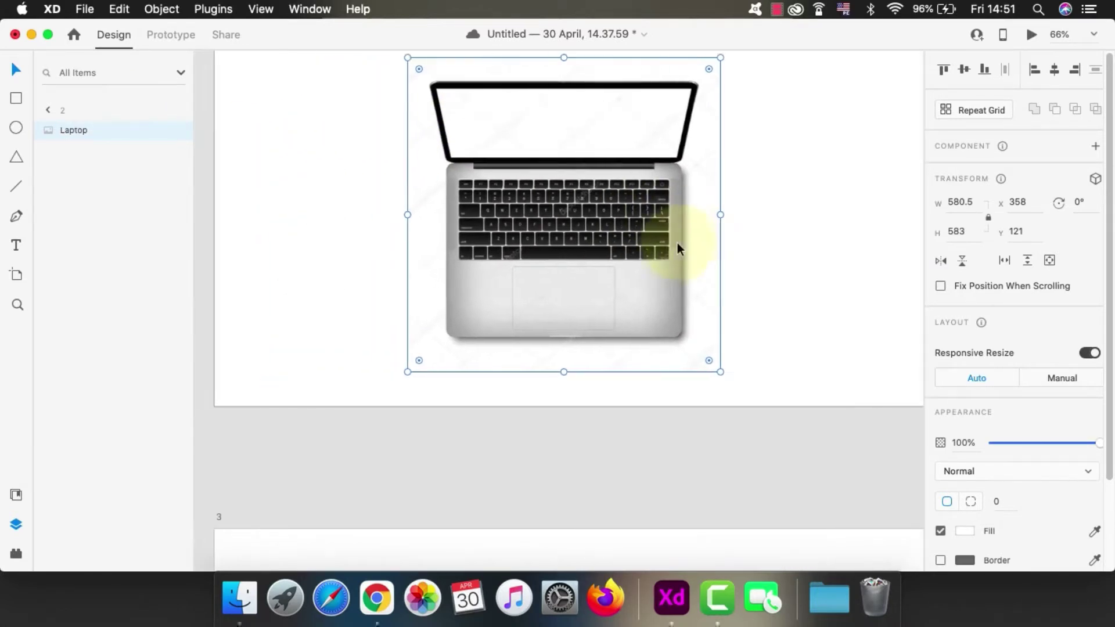
pyautogui.hscroll(5, 841, 270)
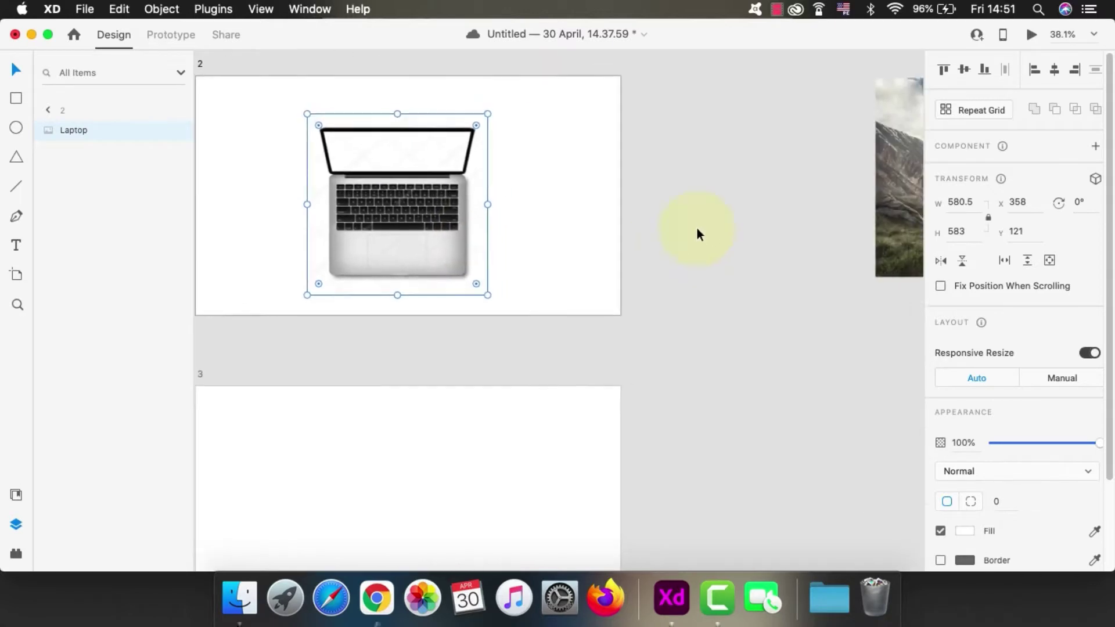
pyautogui.click(911, 186)
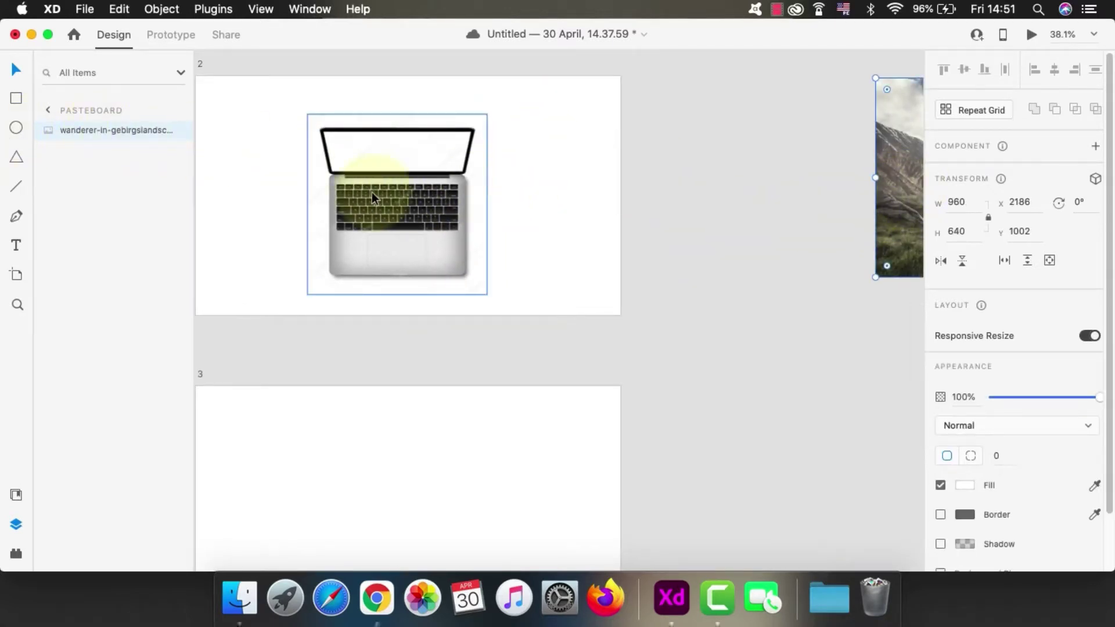
pyautogui.click(16, 217)
pyautogui.scroll(5, 298, 181)
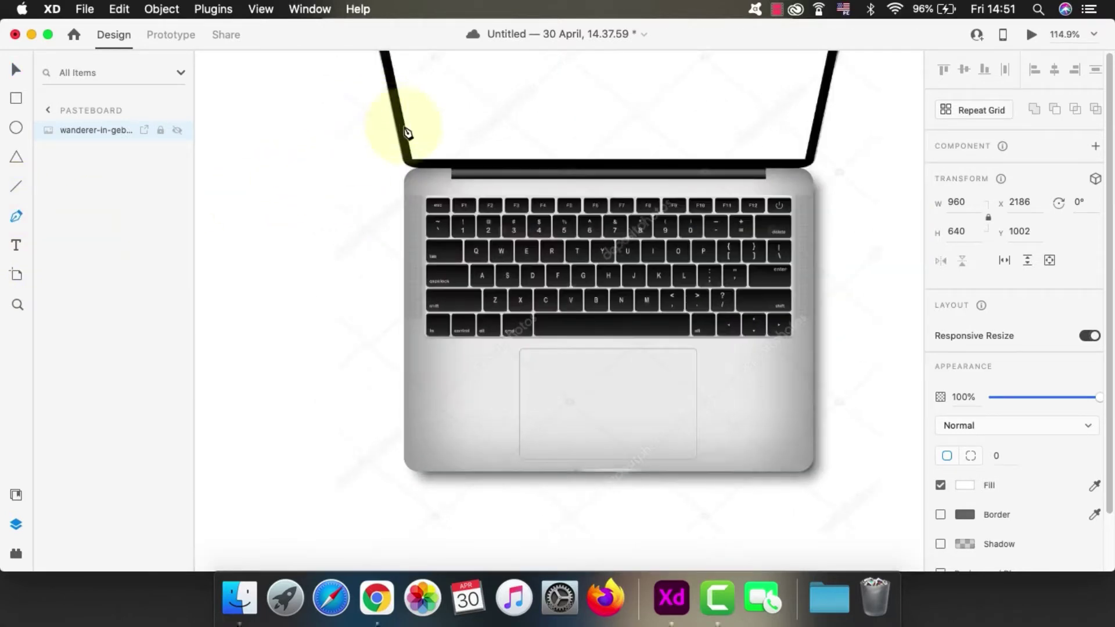
pyautogui.scroll(10, 406, 132)
pyautogui.scroll(-5, 412, 365)
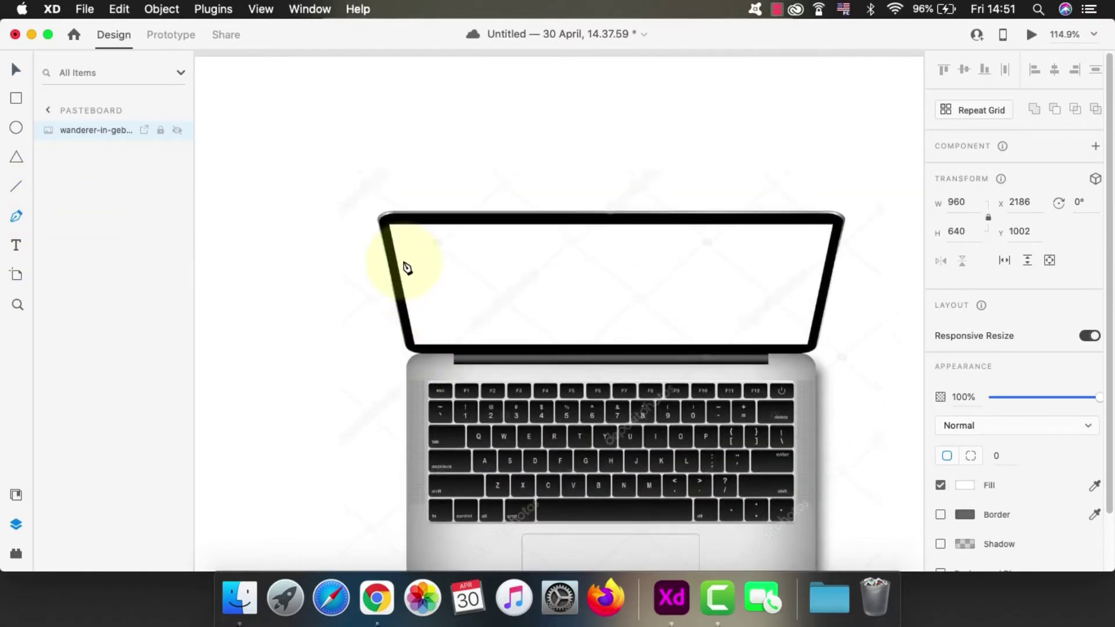
pyautogui.click(392, 227)
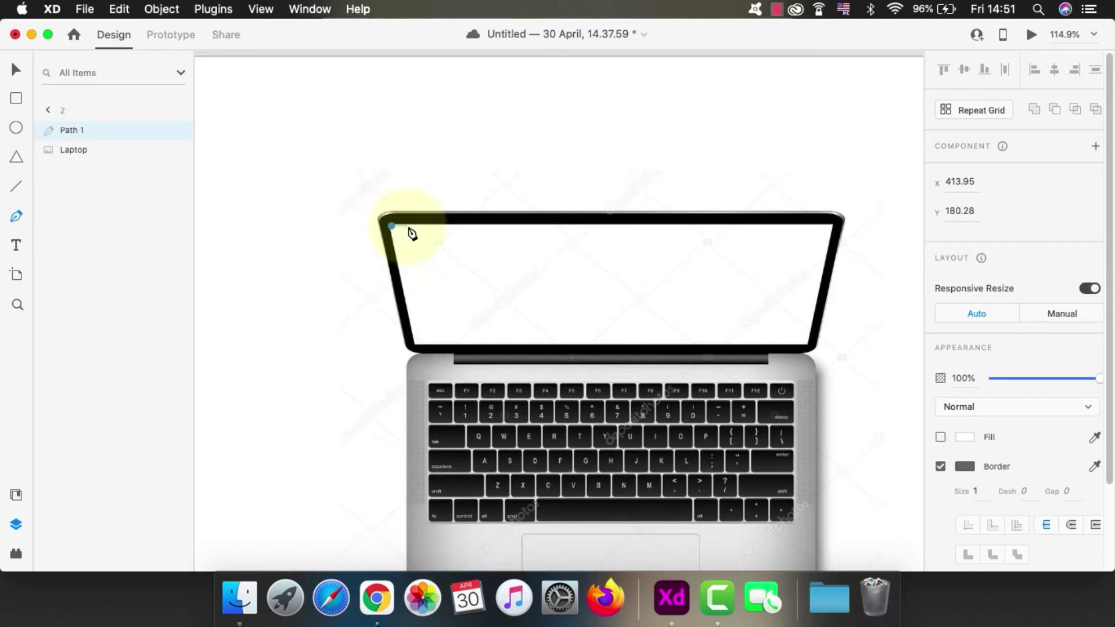
pyautogui.click(833, 226)
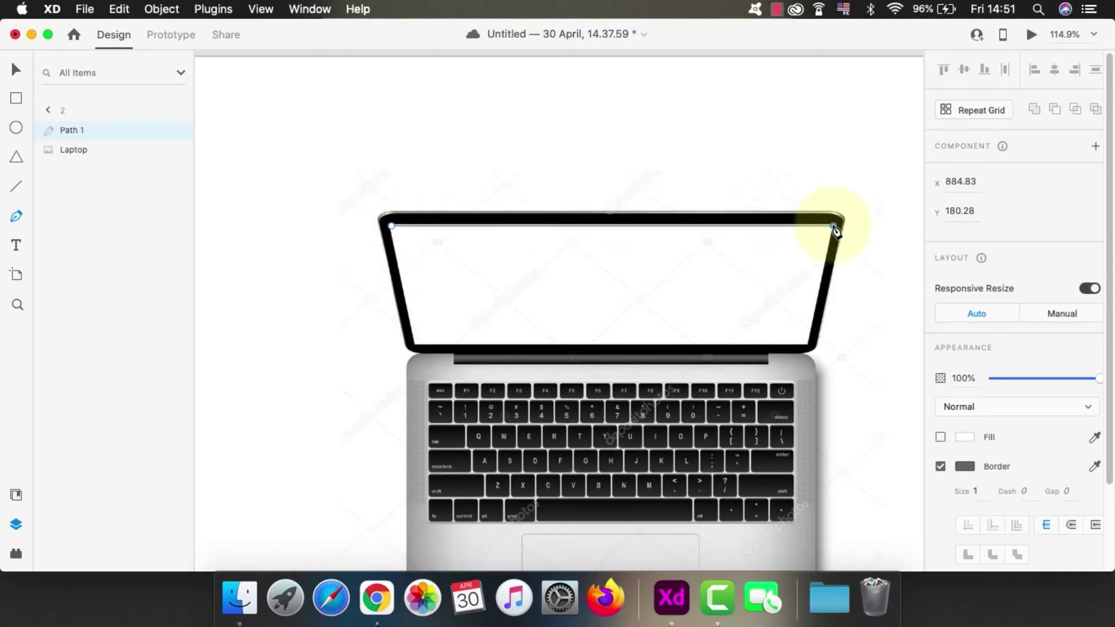
pyautogui.click(809, 346)
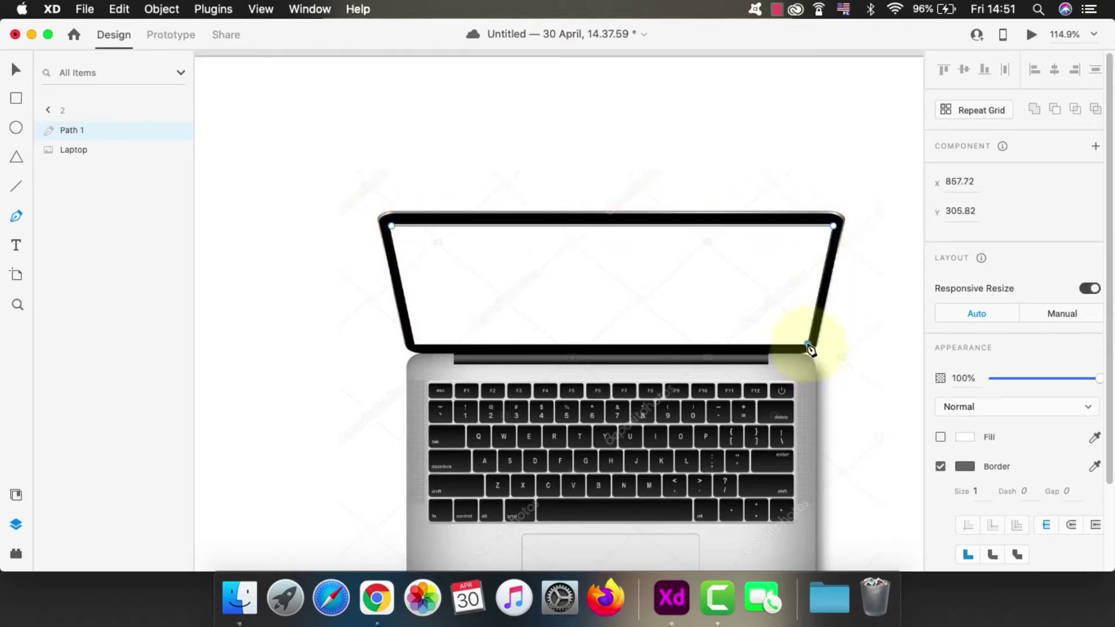
pyautogui.click(414, 345)
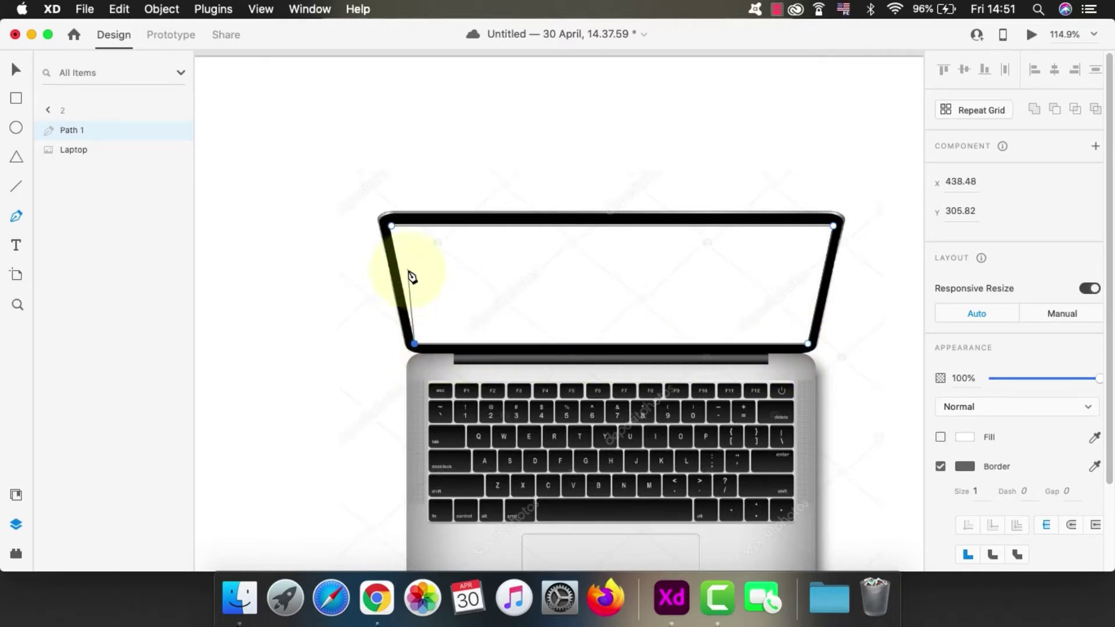
pyautogui.click(391, 226)
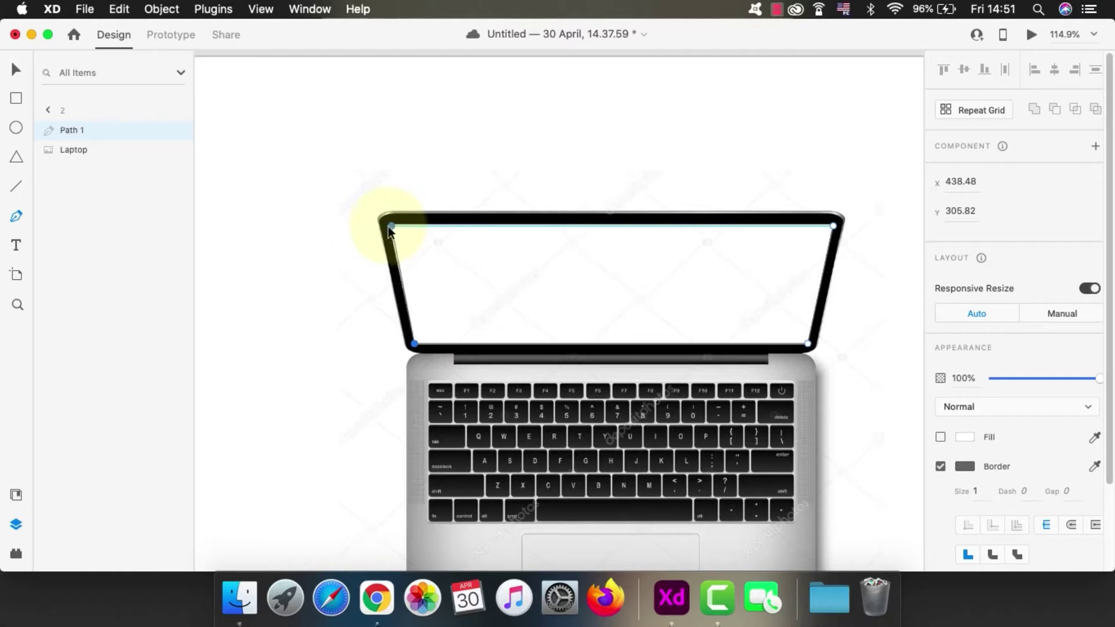
pyautogui.press('Escape')
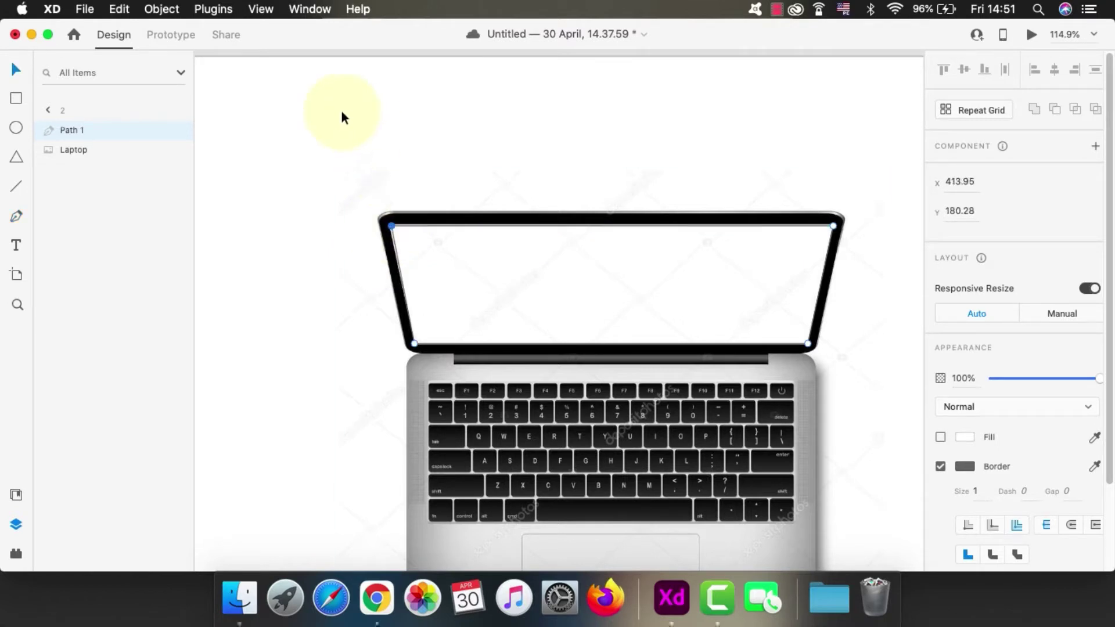
# - Rename the path layer around the laptop's screen as Pen mask
pyautogui.doubleClick(61, 130)
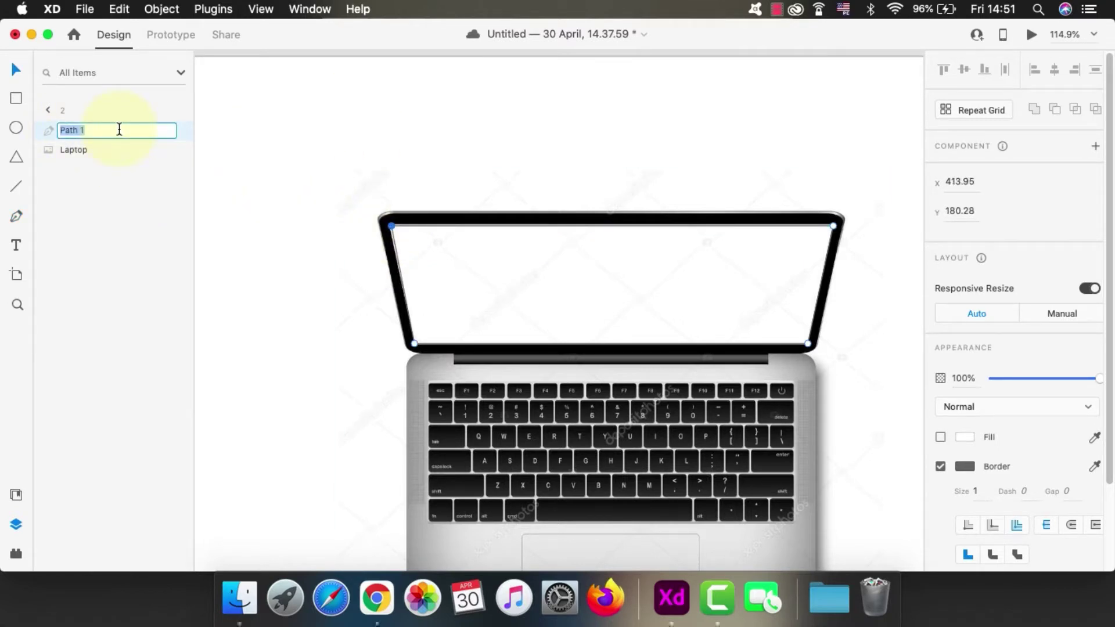
pyautogui.write('Pen mask')
pyautogui.press('Return')
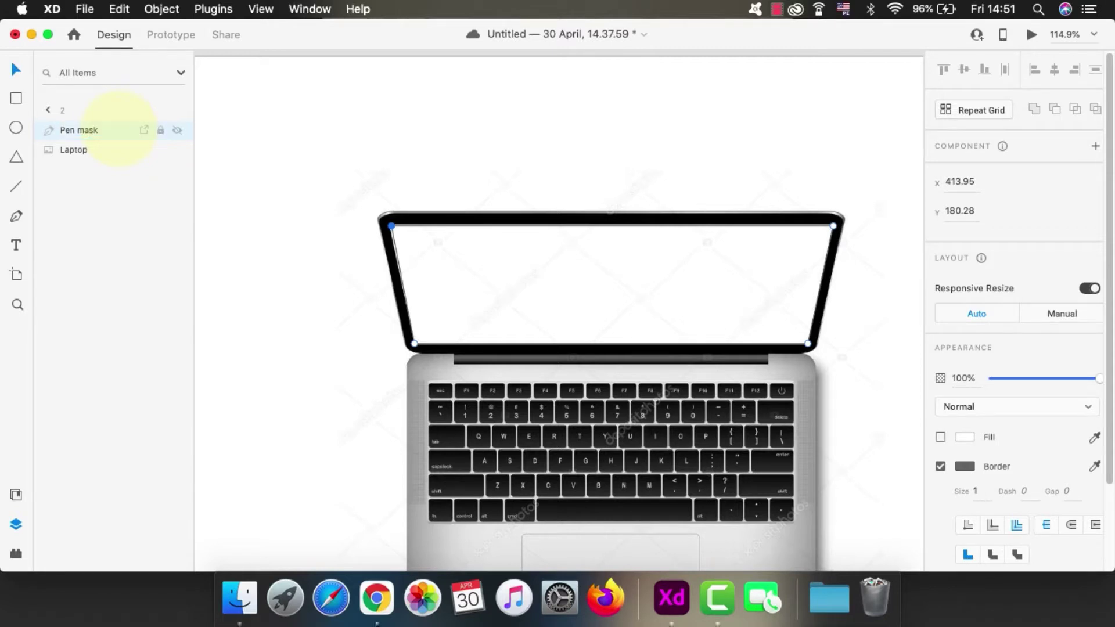
# - Move the mountain landscape image across the pasteboard to about X 1552, Y 800, next to artboard 2, and leave it selected
pyautogui.hscroll(10, 677, 325)
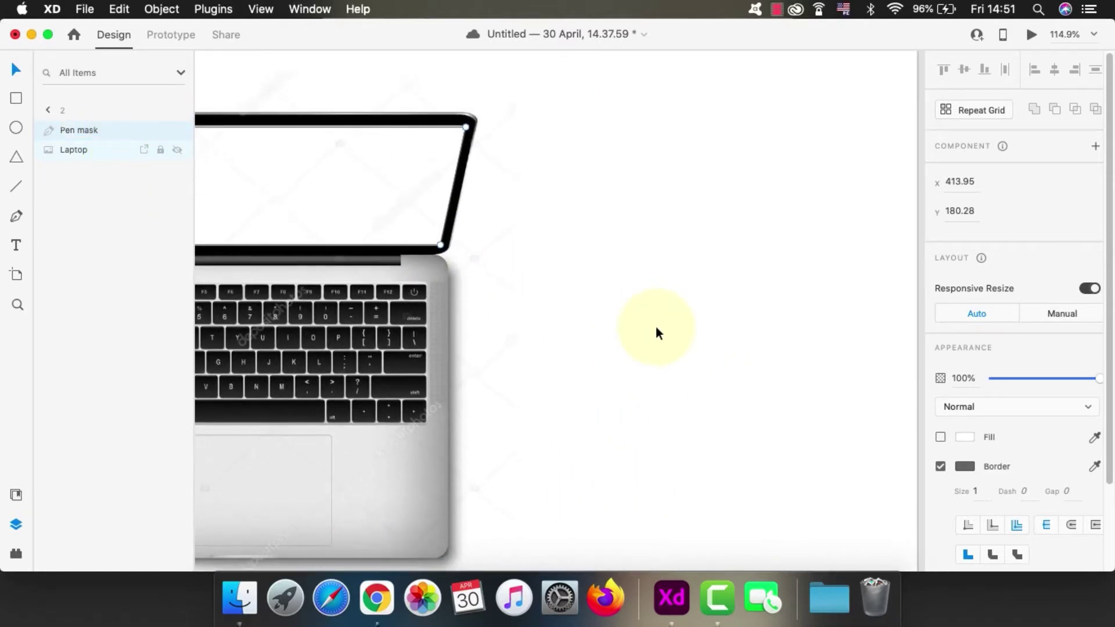
pyautogui.scroll(-5, 657, 326)
pyautogui.press('super+v')
pyautogui.hscroll(3, 839, 366)
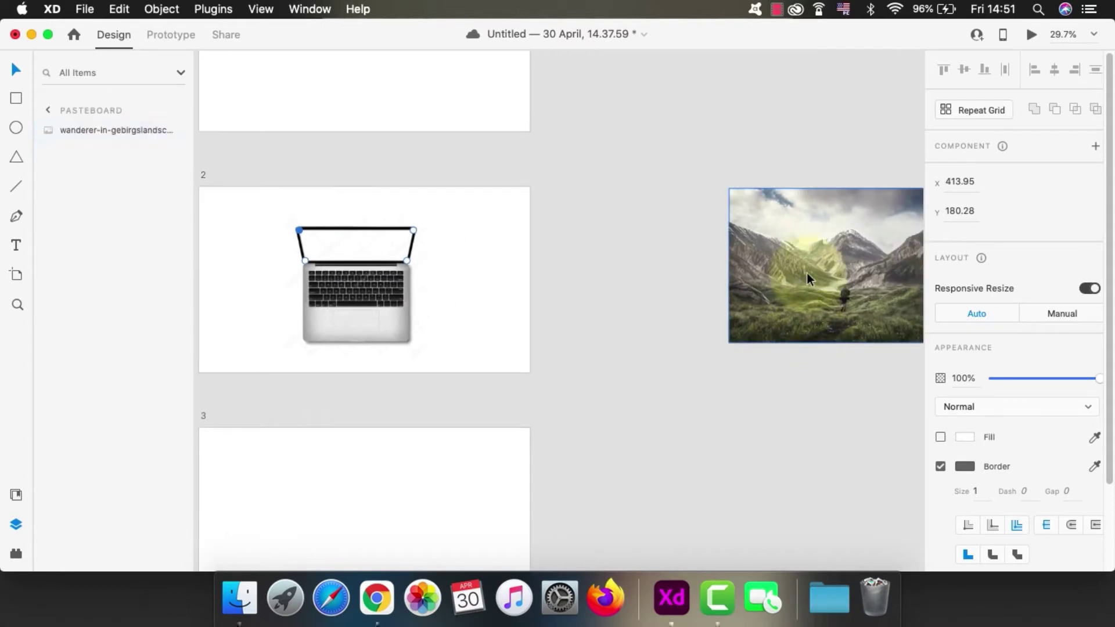
pyautogui.moveTo(807, 273); pyautogui.dragTo(375, 257)
pyautogui.press('super+z')
pyautogui.click(322, 246)
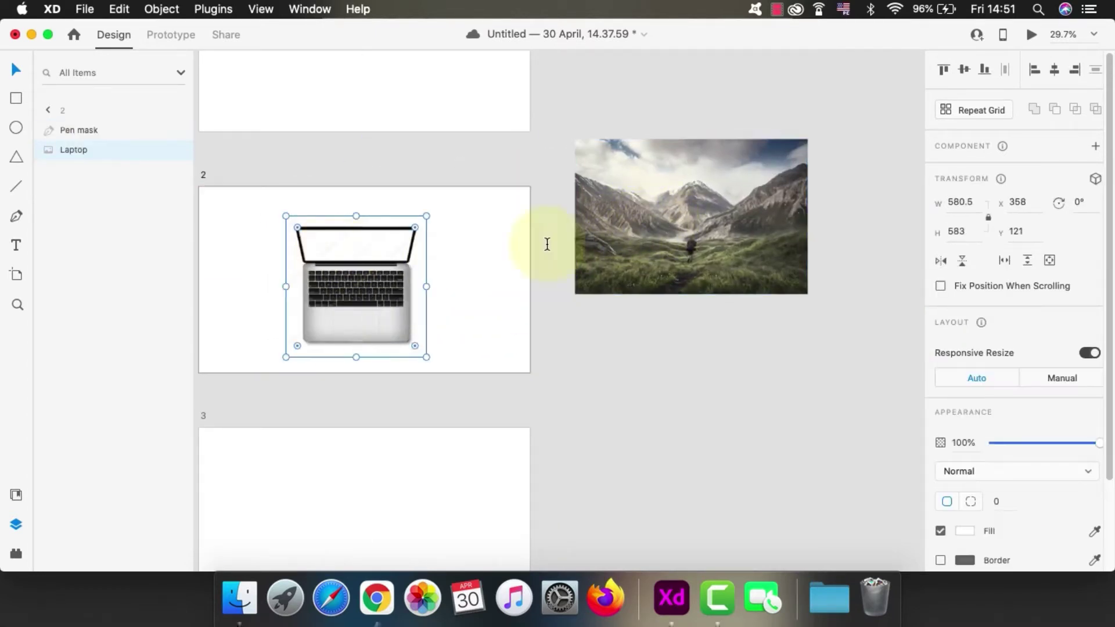
pyautogui.click(665, 210)
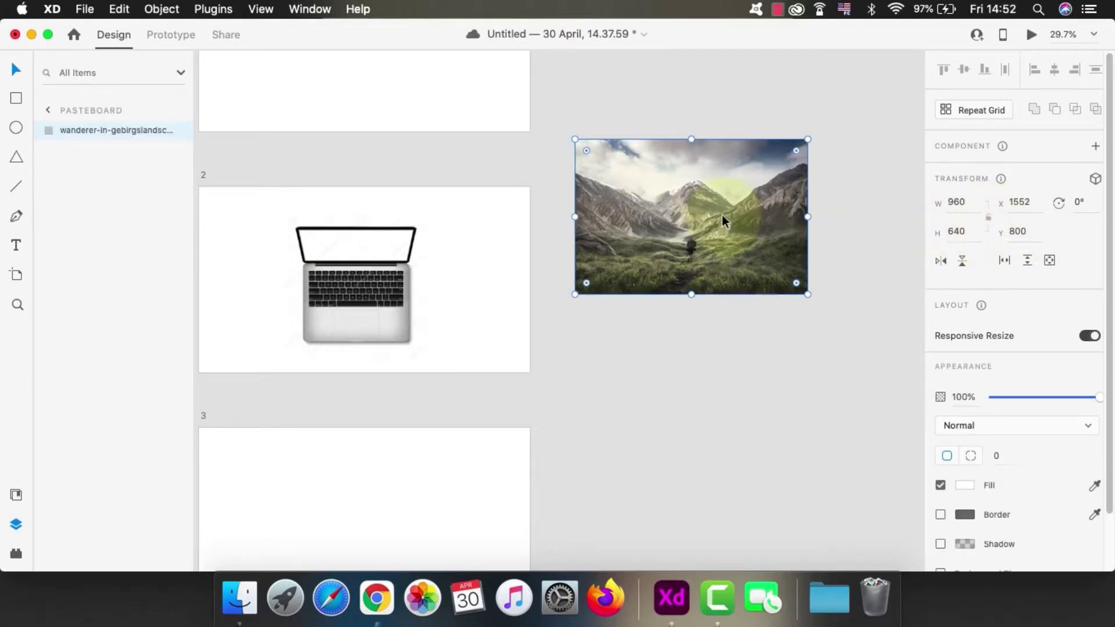
# - Place the mountain landscape image over the laptop's screen on artboard 2, scaled to about 471 × 315 at X 414, Y 88
pyautogui.moveTo(722, 215); pyautogui.dragTo(384, 281)
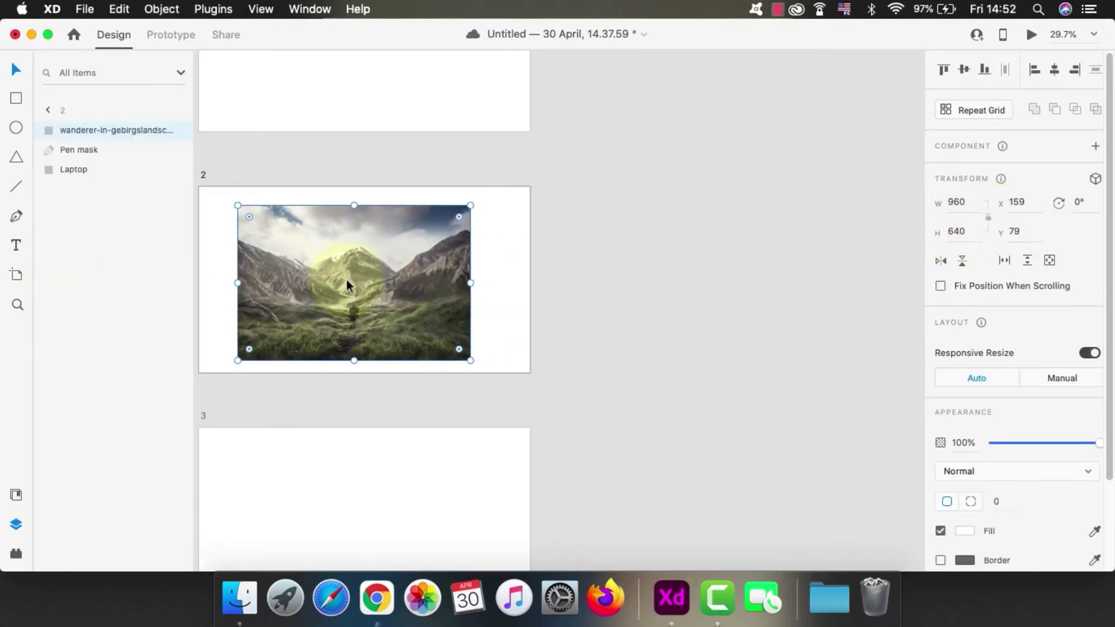
pyautogui.hscroll(-10, 581, 290)
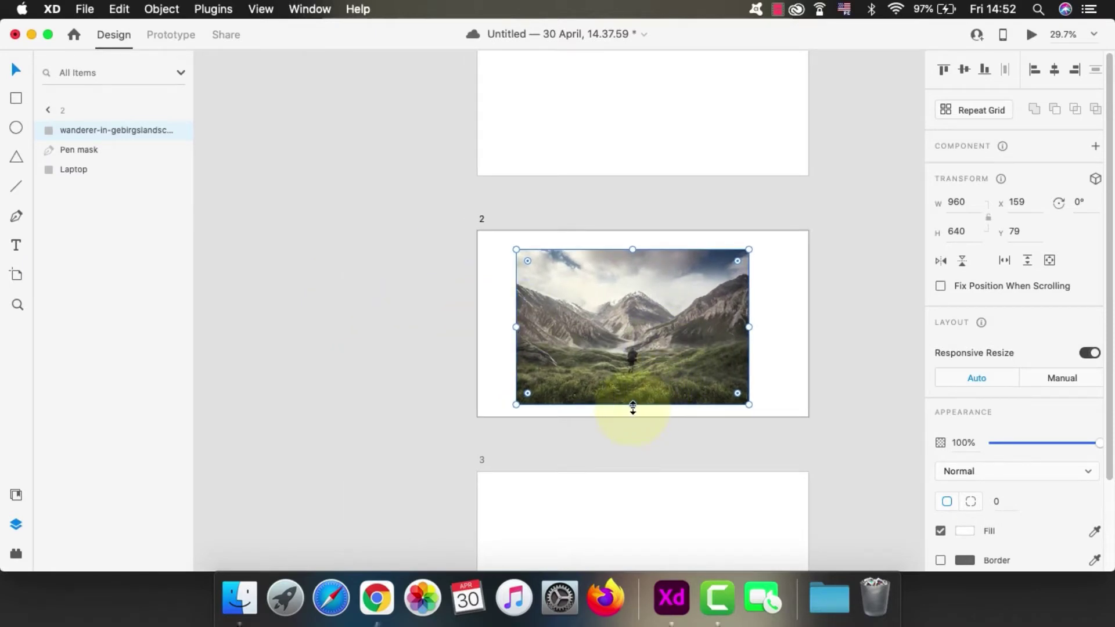
pyautogui.moveTo(633, 405); pyautogui.dragTo(638, 335)
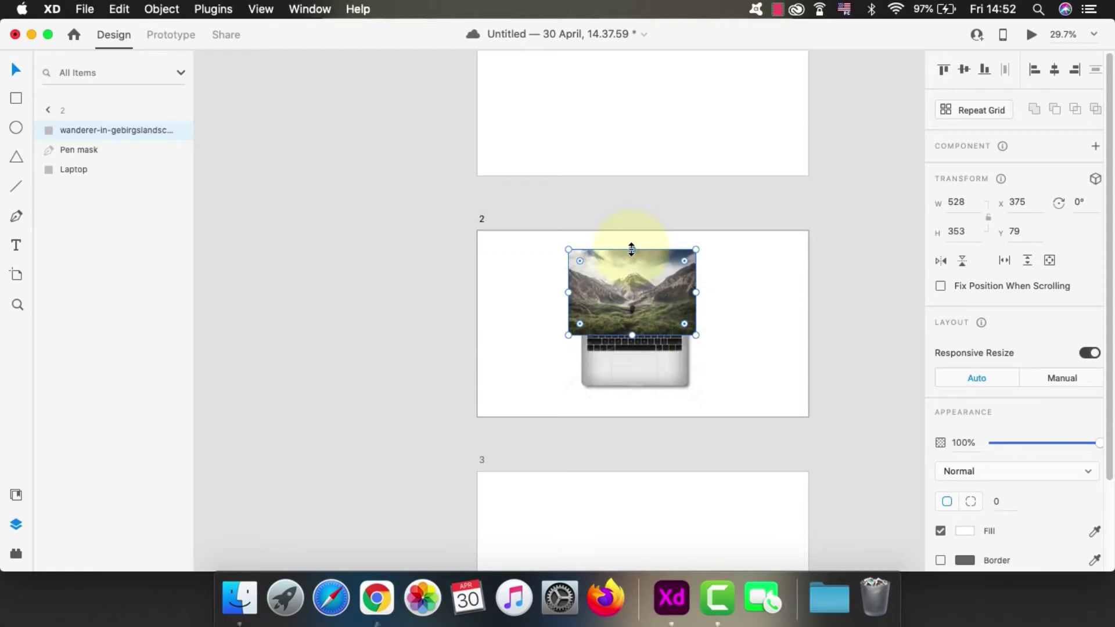
pyautogui.moveTo(632, 250)
pyautogui.mouseDown()
pyautogui.moveTo(635, 274)
pyautogui.moveTo(633, 263)
pyautogui.mouseUp()
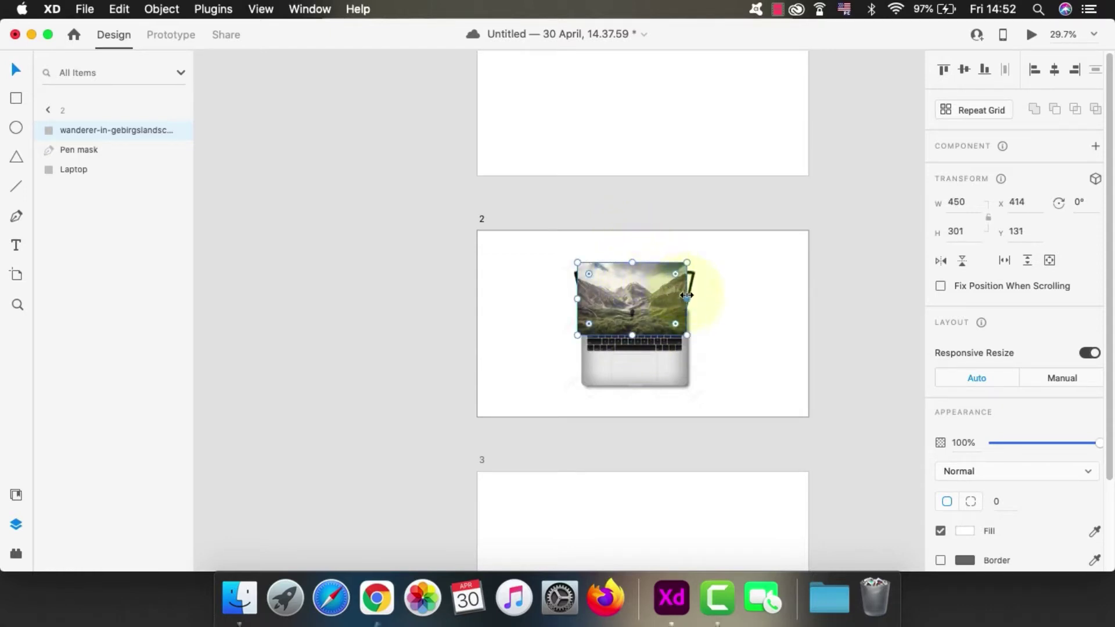
pyautogui.moveTo(687, 296); pyautogui.dragTo(706, 297)
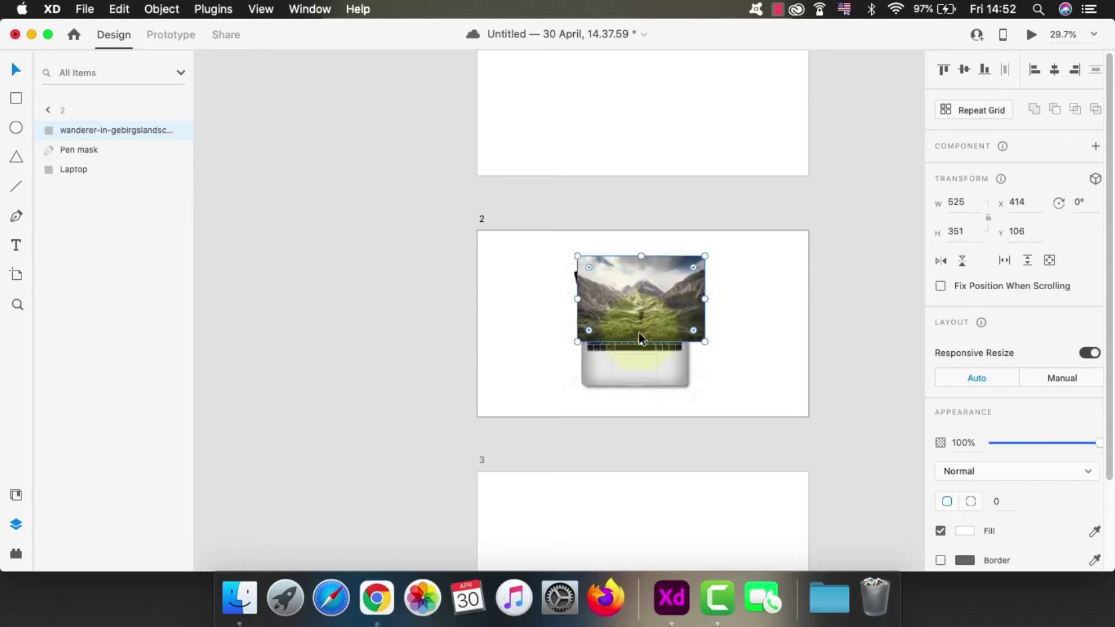
pyautogui.moveTo(643, 341); pyautogui.dragTo(641, 323)
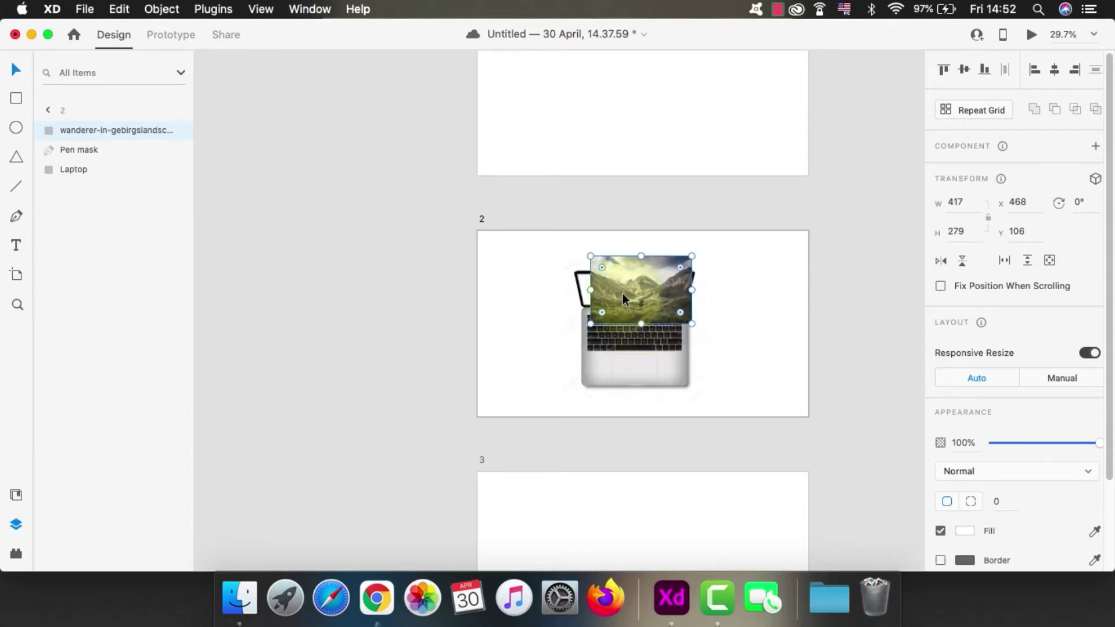
pyautogui.moveTo(592, 290); pyautogui.dragTo(577, 294)
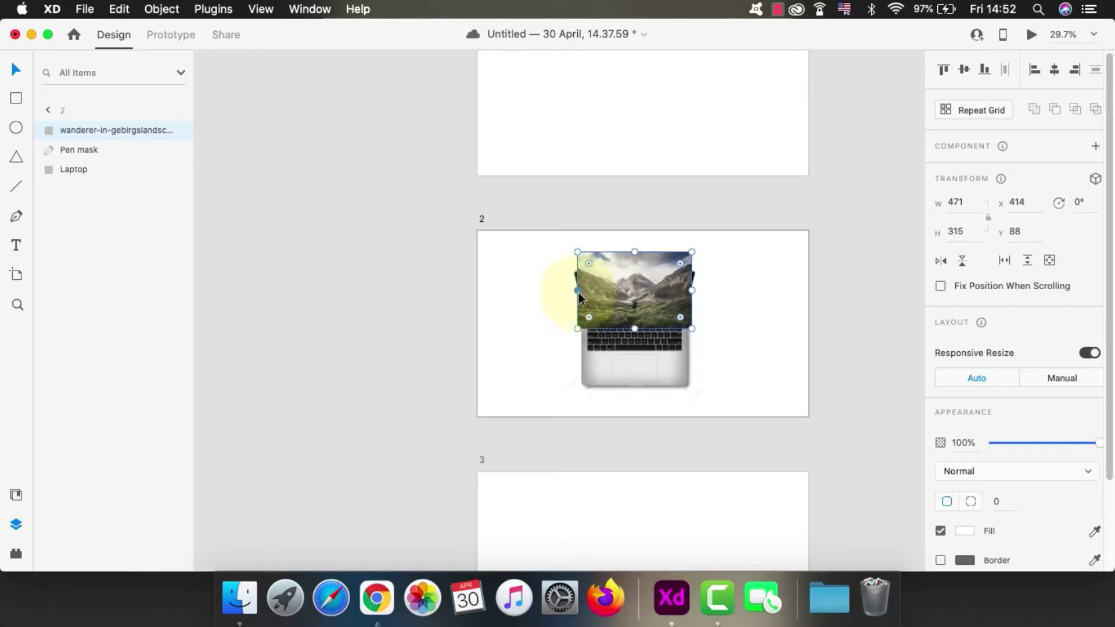
# - Rename the mountain landscape image's layer on artboard 2 as Photo
pyautogui.doubleClick(98, 129)
pyautogui.write('Pho')
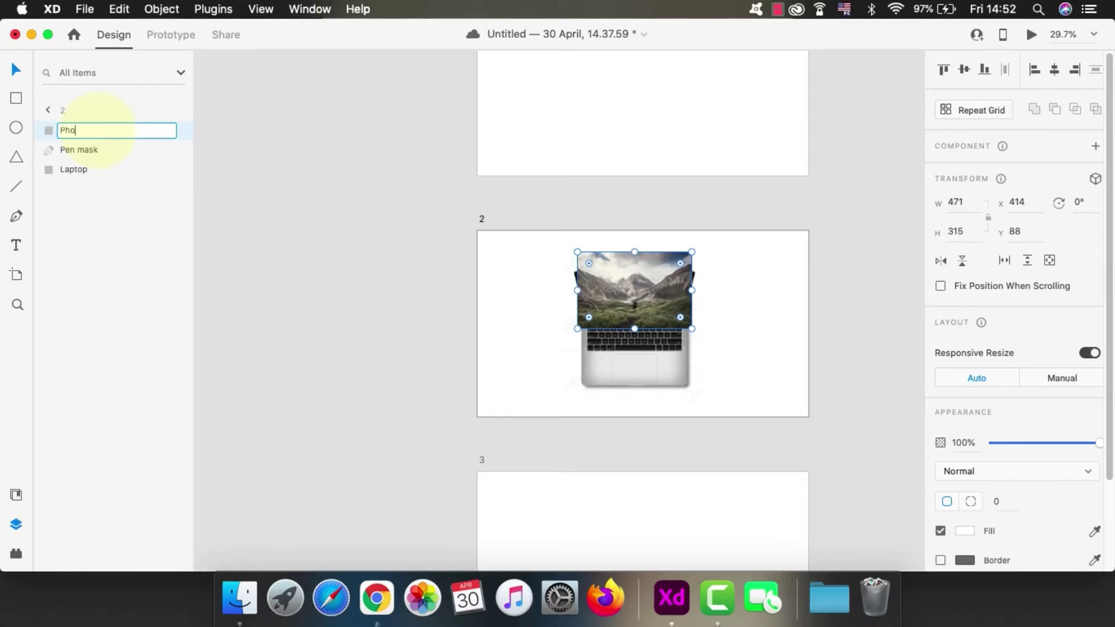
pyautogui.write('to')
pyautogui.press('Return')
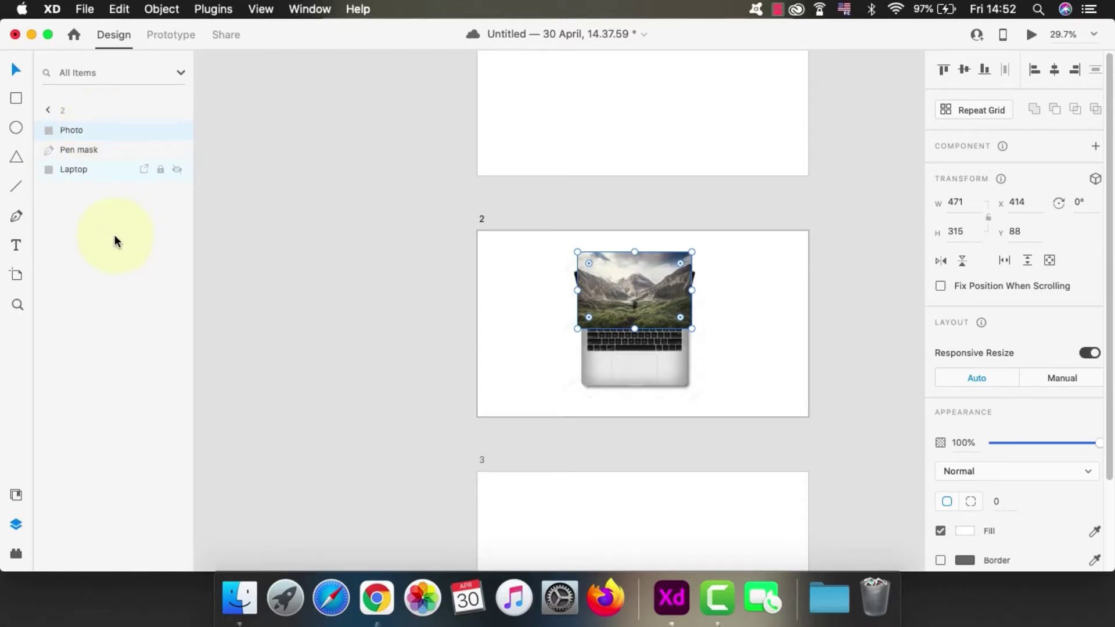
# - Mask the Photo layer with the Pen mask path using Mask with Shape, so the landscape fills only the laptop's screen
pyautogui.keyDown('shift'); pyautogui.click(75, 150); pyautogui.keyUp('shift')
pyautogui.rightClick(86, 136)
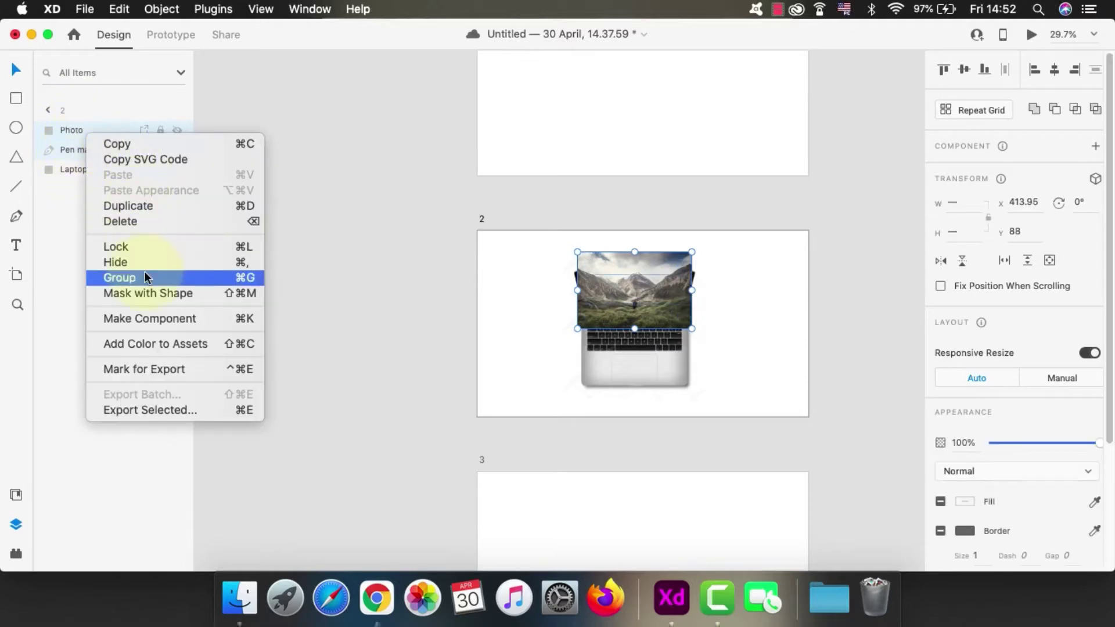
pyautogui.click(141, 293)
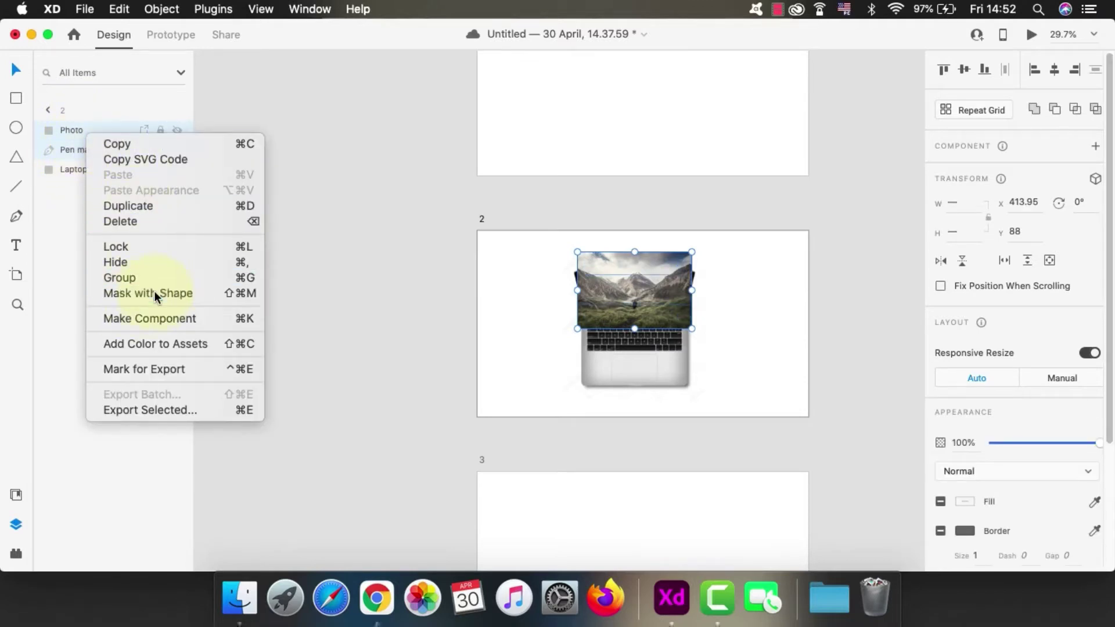
pyautogui.click(806, 319)
pyautogui.scroll(5, 811, 316)
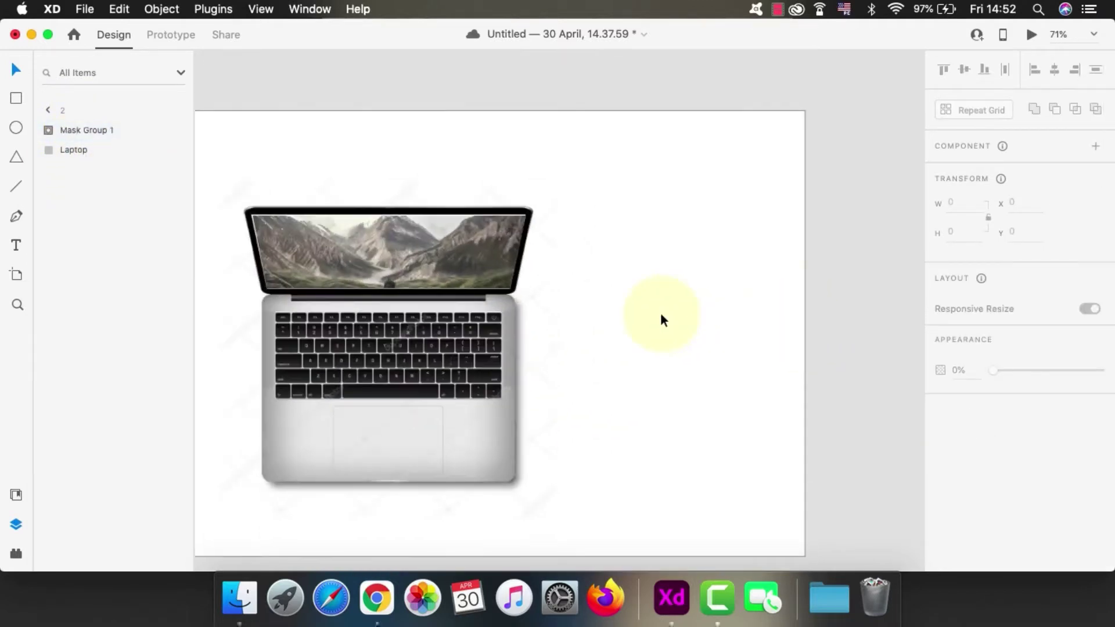
pyautogui.scroll(-3, 480, 270)
pyautogui.scroll(8, 684, 232)
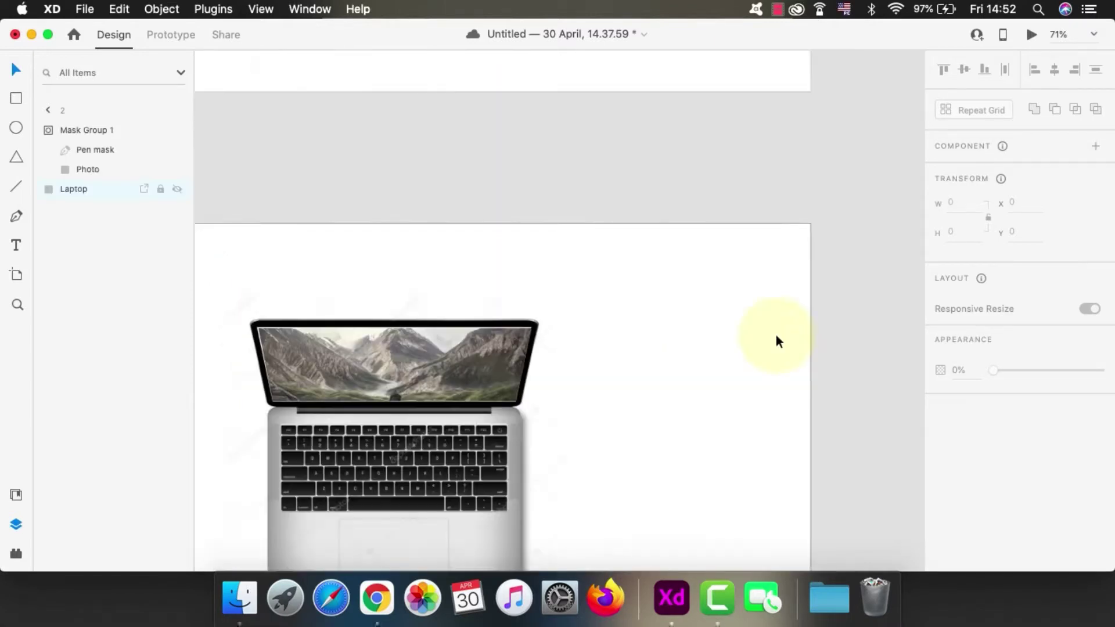
pyautogui.scroll(-5, 776, 336)
pyautogui.click(48, 130)
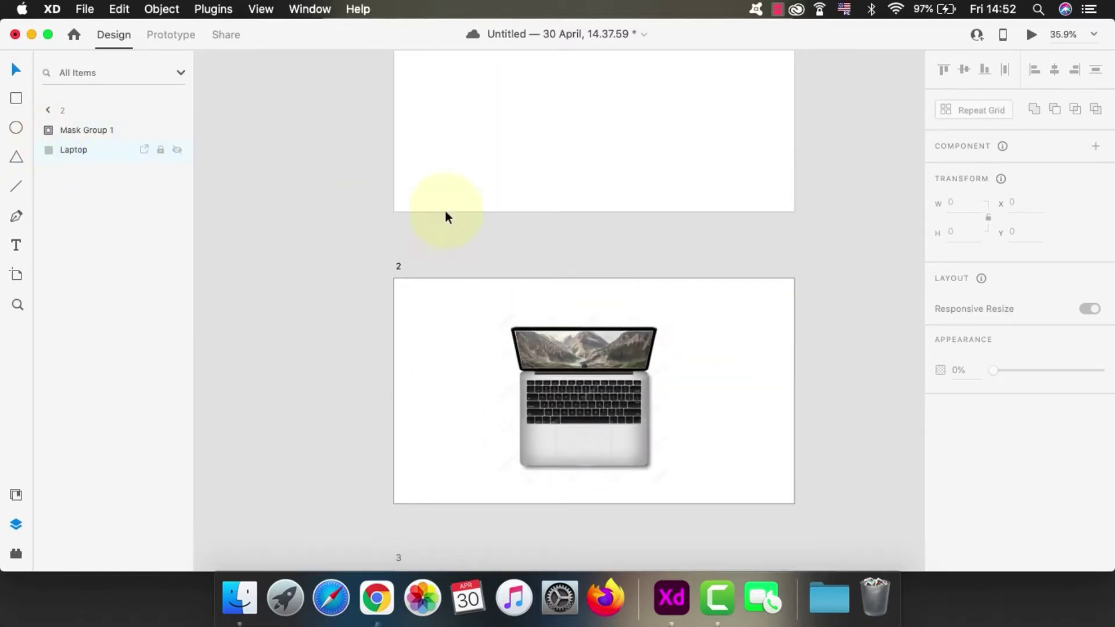
# - Rename the mask group on the laptop's screen as bg image
pyautogui.scroll(3, 448, 217)
pyautogui.scroll(-3, 512, 354)
pyautogui.scroll(5, 603, 357)
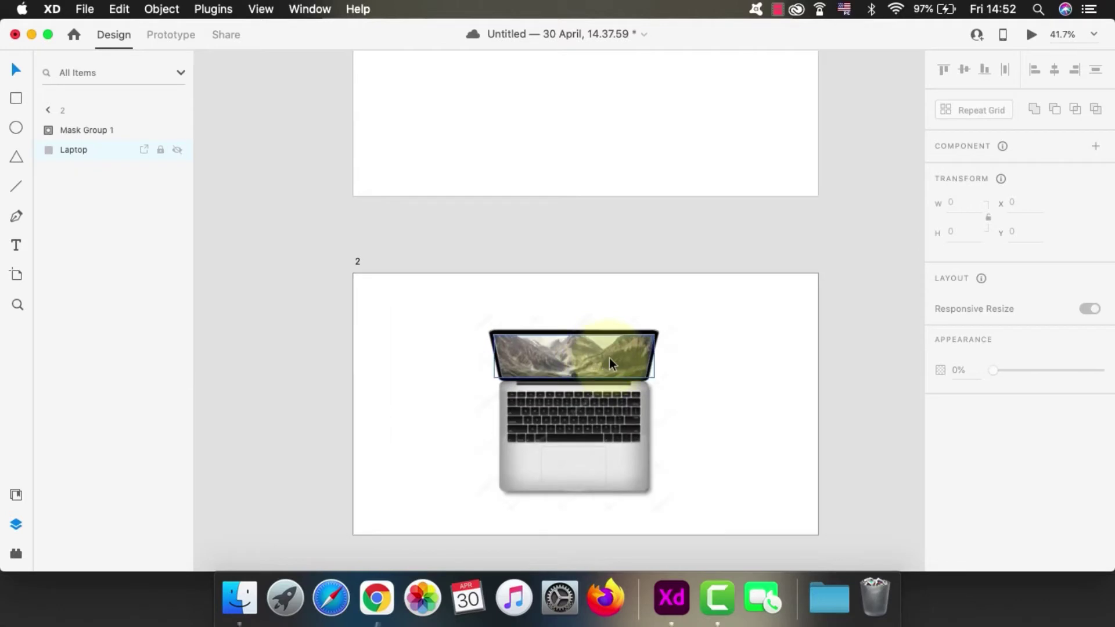
pyautogui.click(611, 357)
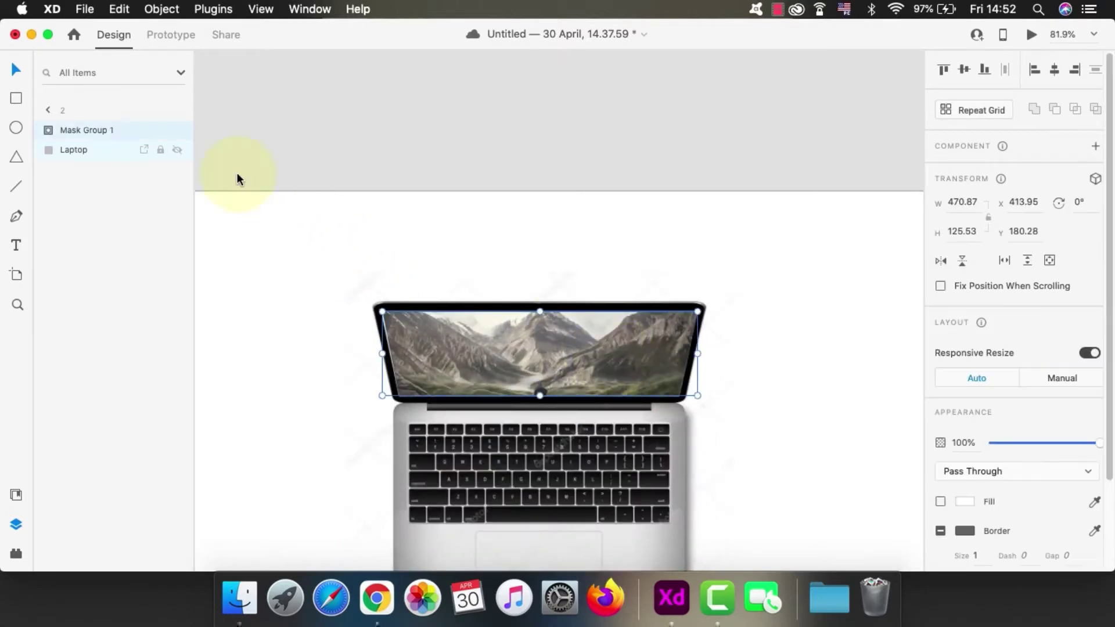
pyautogui.click(159, 124)
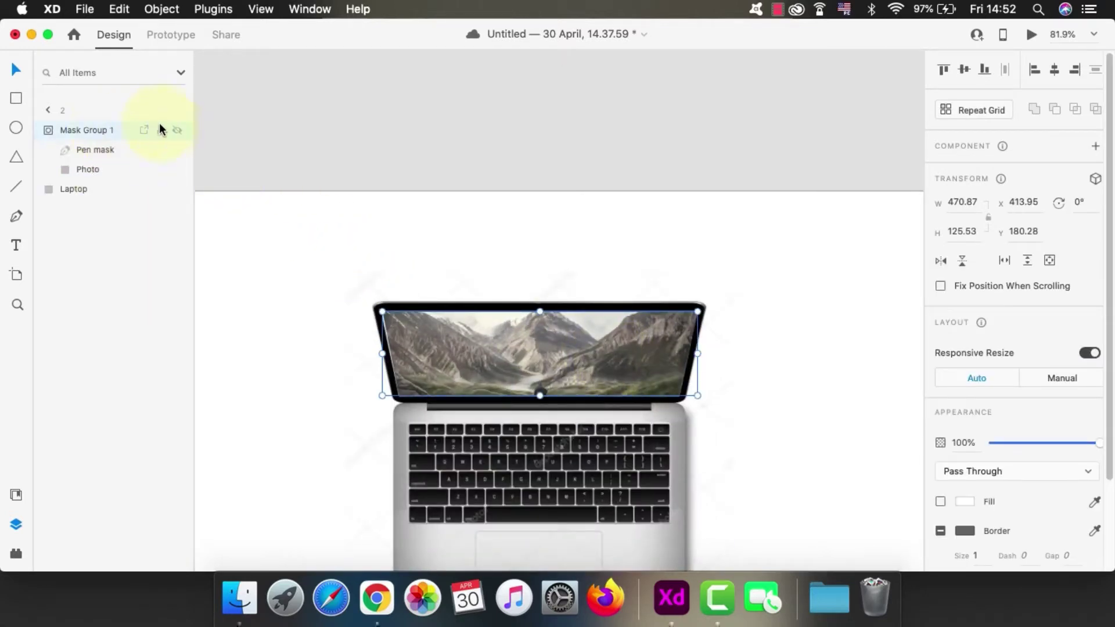
pyautogui.click(93, 135)
pyautogui.doubleClick(95, 130)
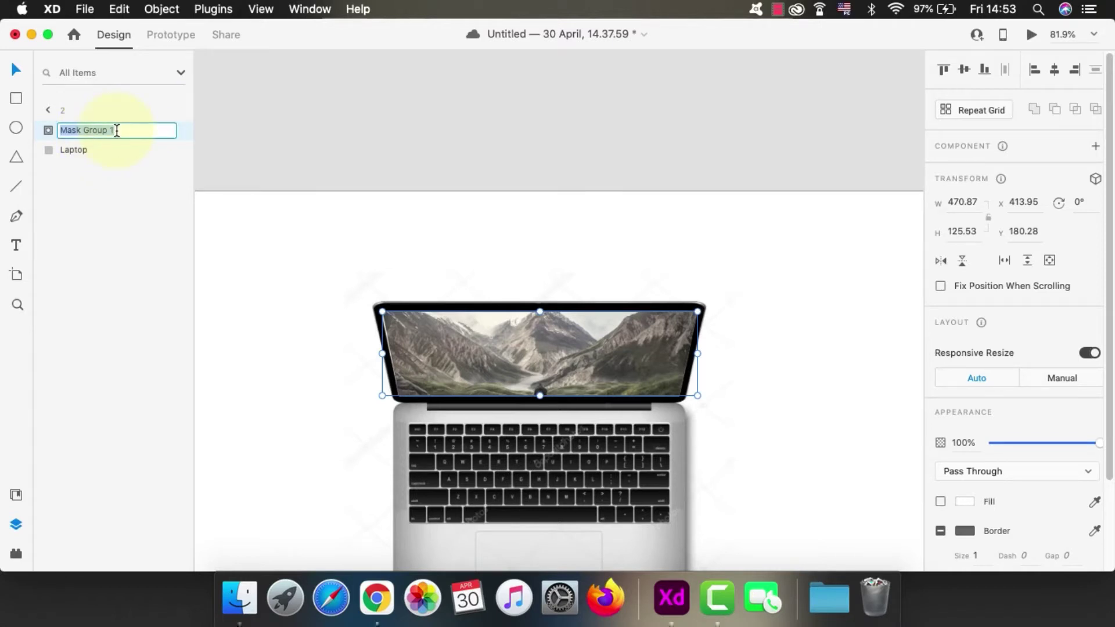
pyautogui.write('bg image')
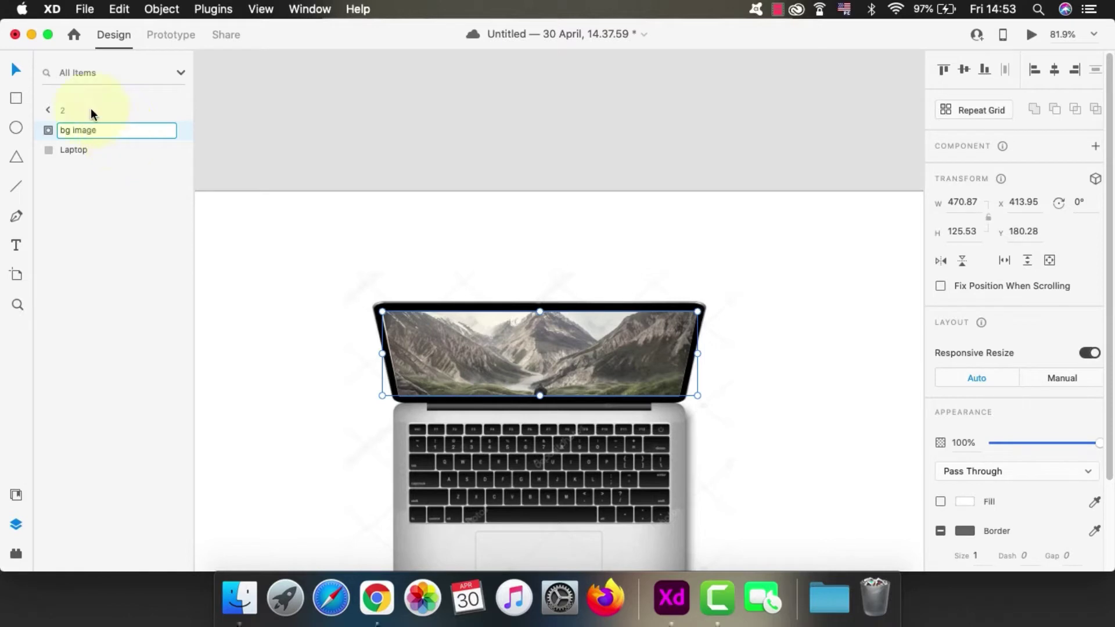
pyautogui.press('Return')
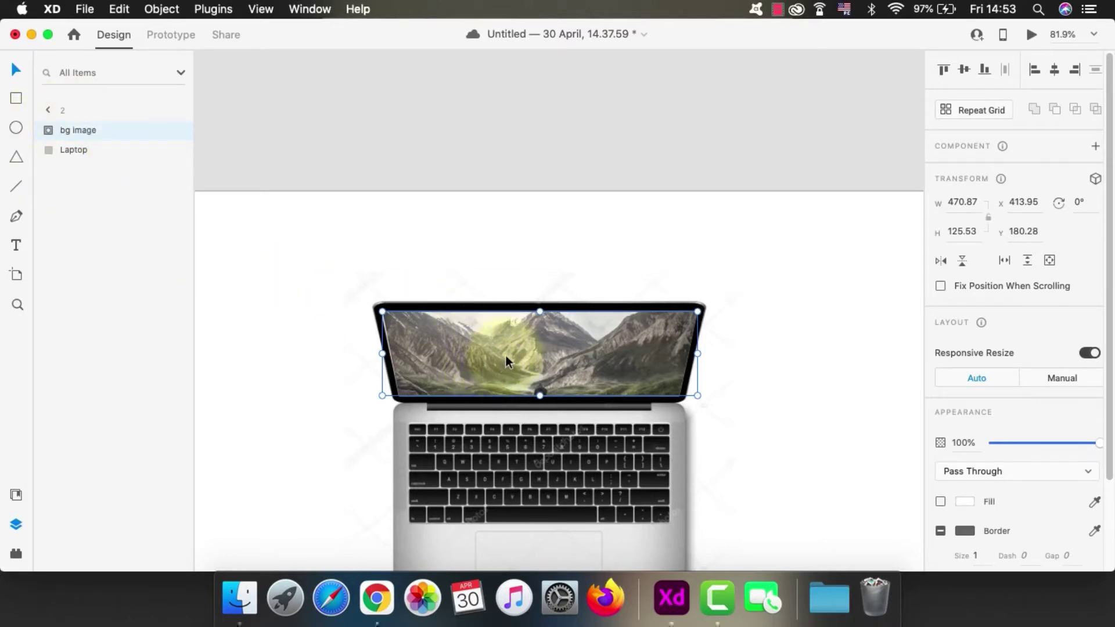
# - Copy the bg image group from artboard 2 and paste it onto artboard 1
pyautogui.moveTo(506, 356); pyautogui.dragTo(454, 327)
pyautogui.press('super+c')
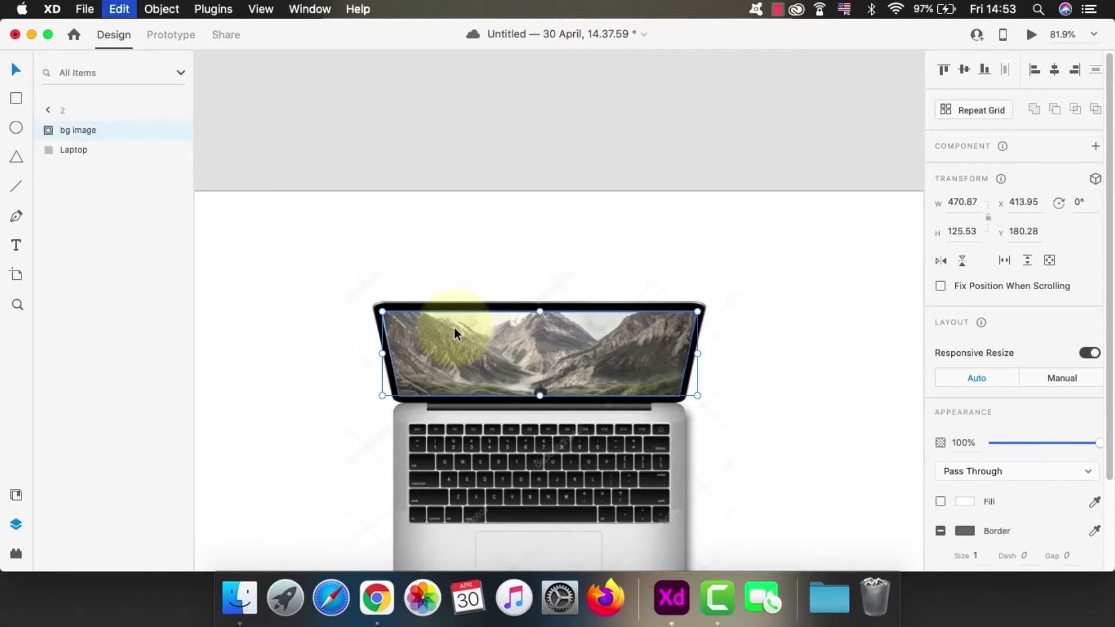
pyautogui.scroll(5, 322, 235)
pyautogui.click(476, 266)
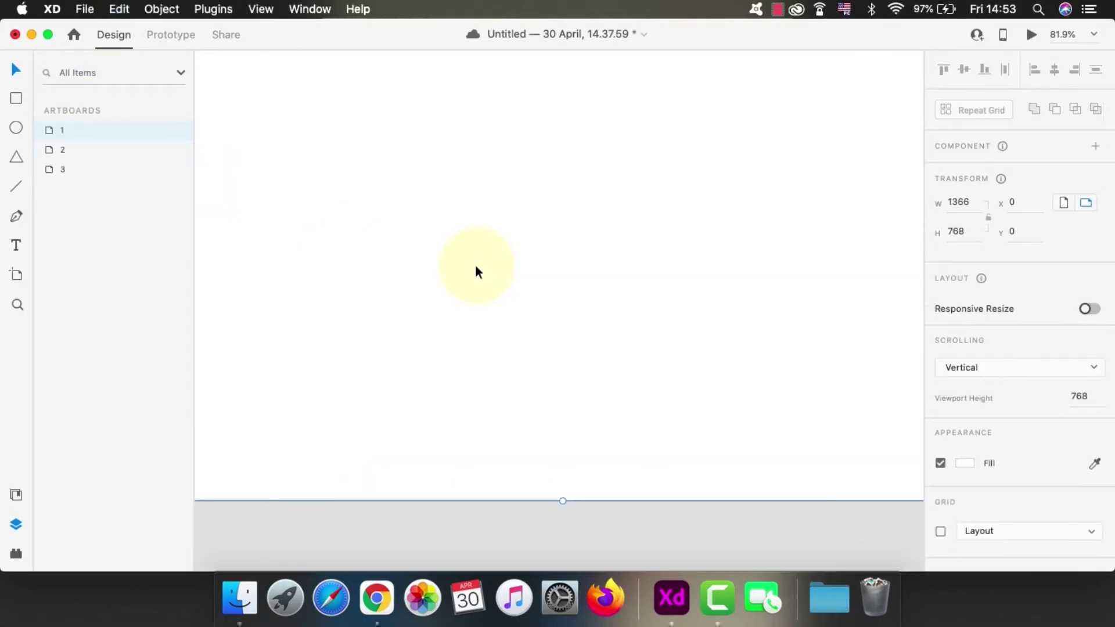
pyautogui.scroll(-5, 475, 264)
pyautogui.press('super+v')
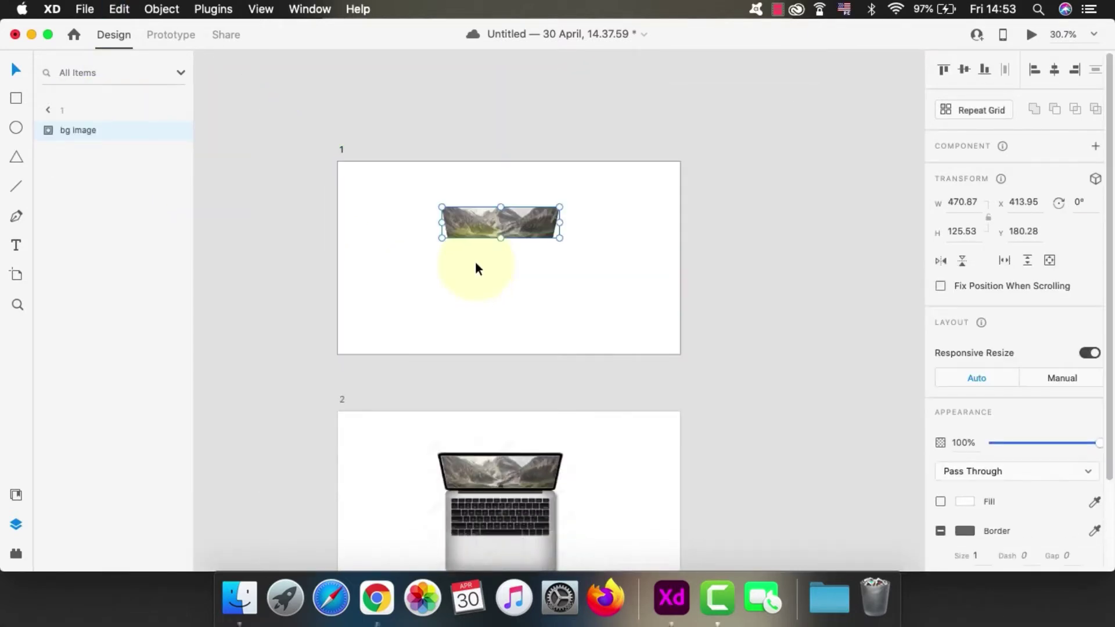
pyautogui.moveTo(498, 238); pyautogui.dragTo(531, 412)
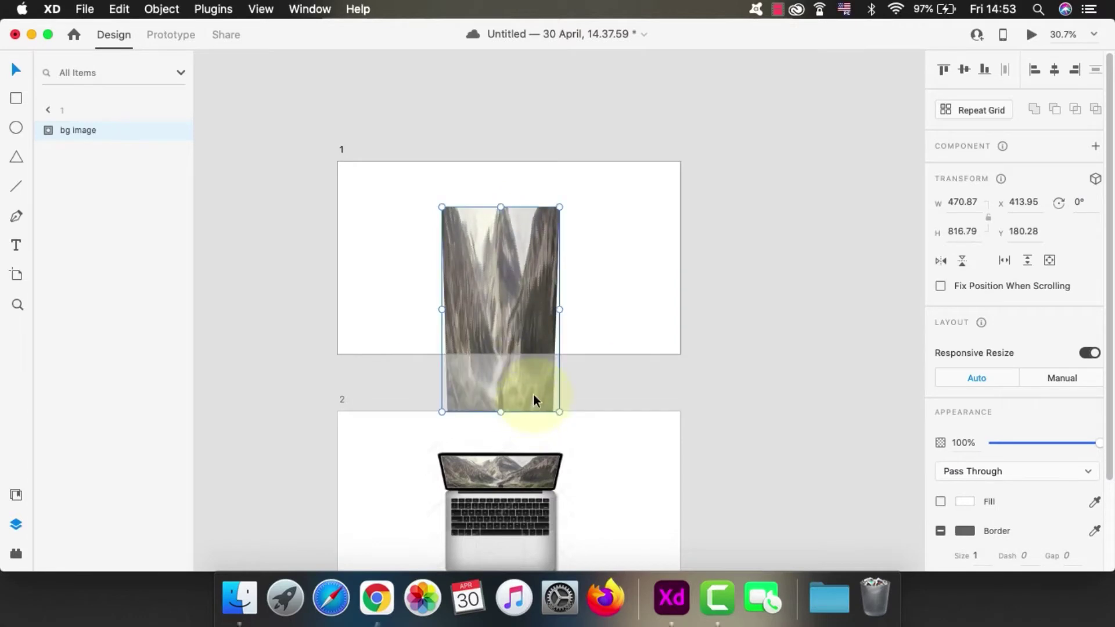
pyautogui.moveTo(559, 310); pyautogui.dragTo(675, 314)
pyautogui.moveTo(534, 310); pyautogui.dragTo(518, 241)
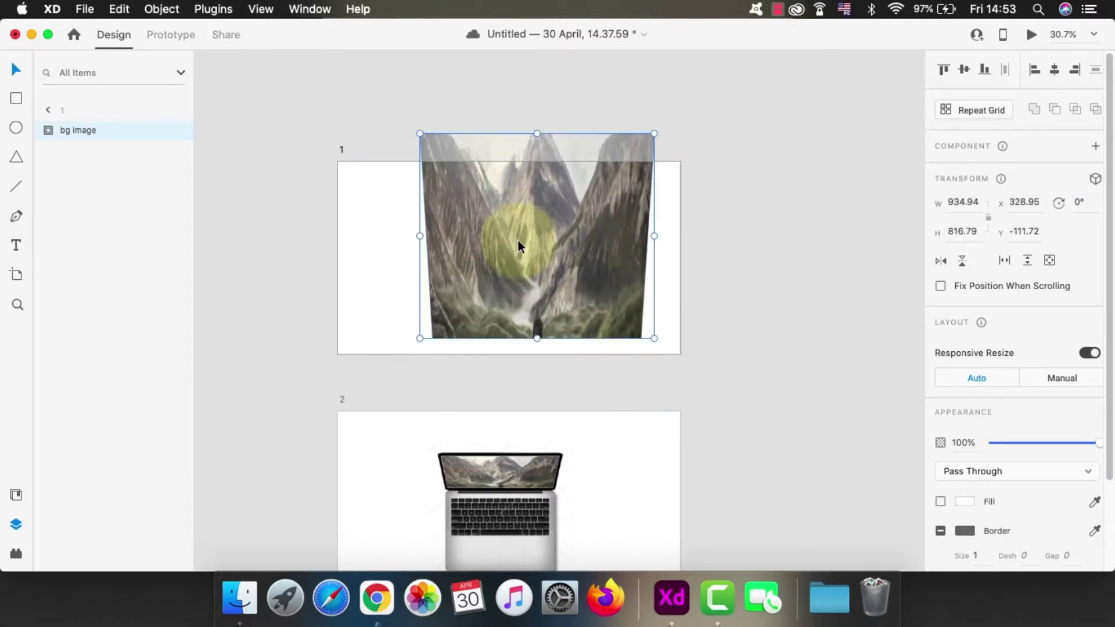
pyautogui.press('super+z')
pyautogui.press('super+z')
pyautogui.press('super+z')
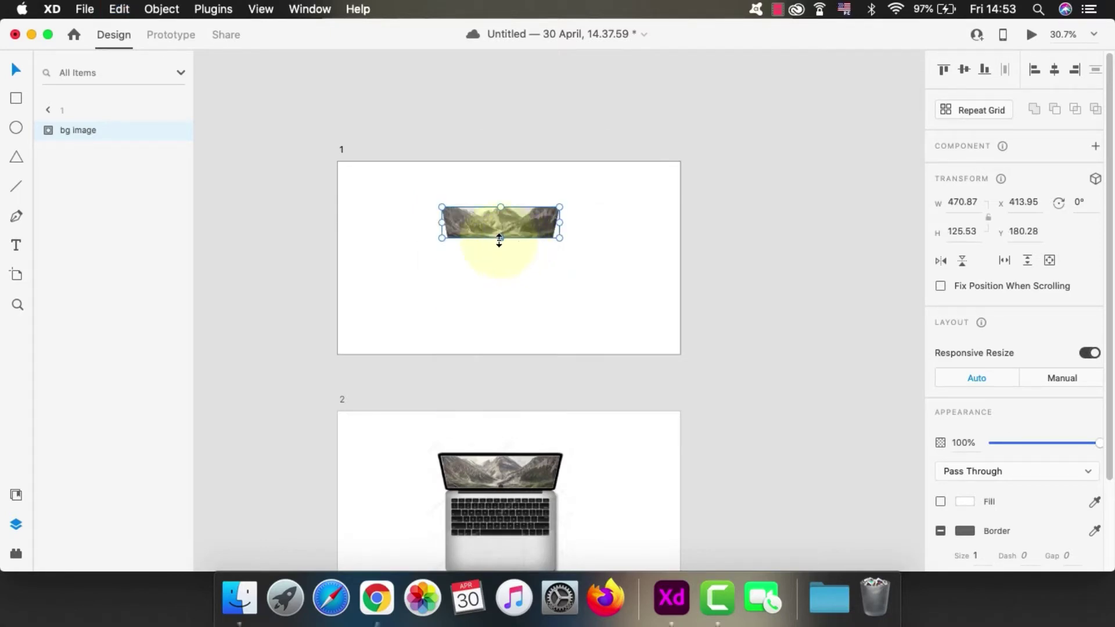
# - Stretch bg image on artboard 1 to about 1594 × 909 at X -94, Y -61, so it covers the whole artboard
pyautogui.moveTo(499, 238); pyautogui.dragTo(540, 346)
pyautogui.moveTo(559, 276); pyautogui.dragTo(713, 291)
pyautogui.moveTo(575, 209); pyautogui.dragTo(578, 147)
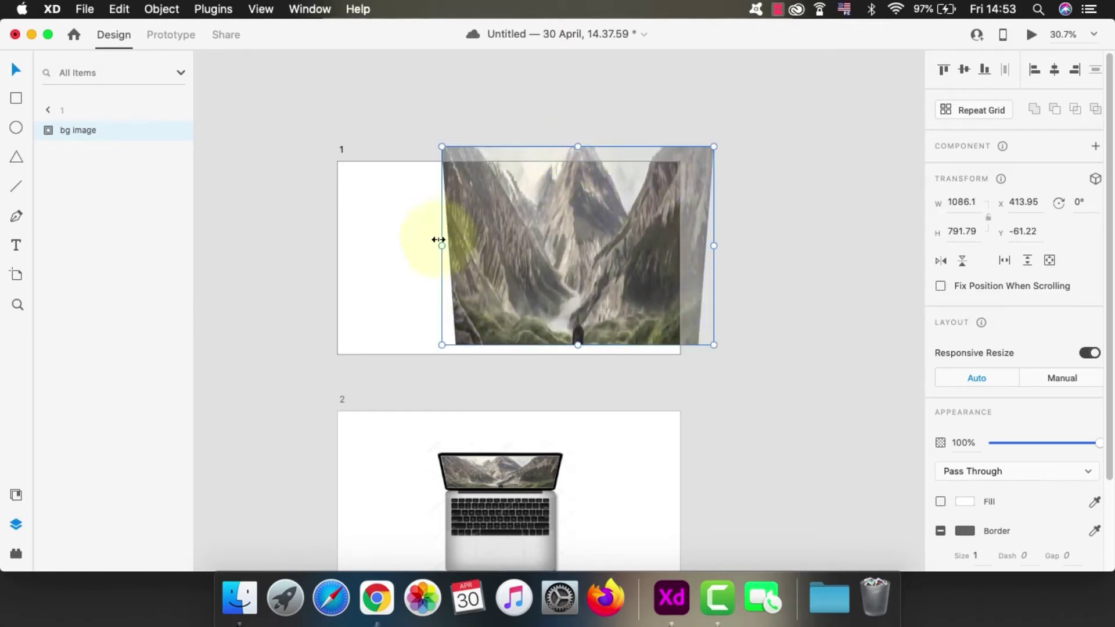
pyautogui.moveTo(441, 245); pyautogui.dragTo(314, 249)
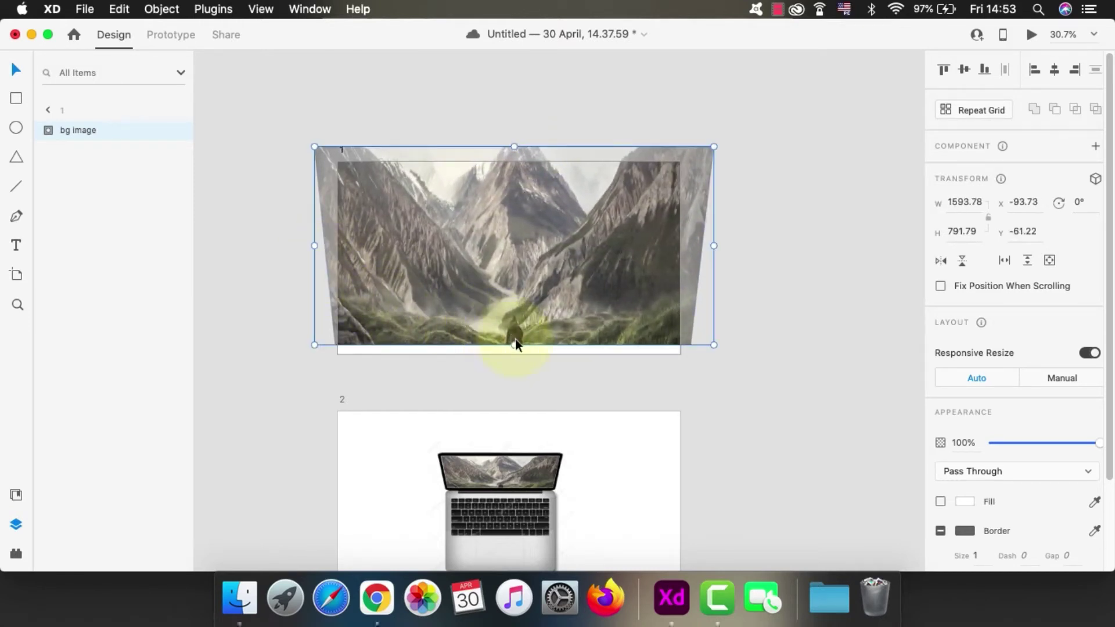
pyautogui.moveTo(514, 349); pyautogui.dragTo(514, 374)
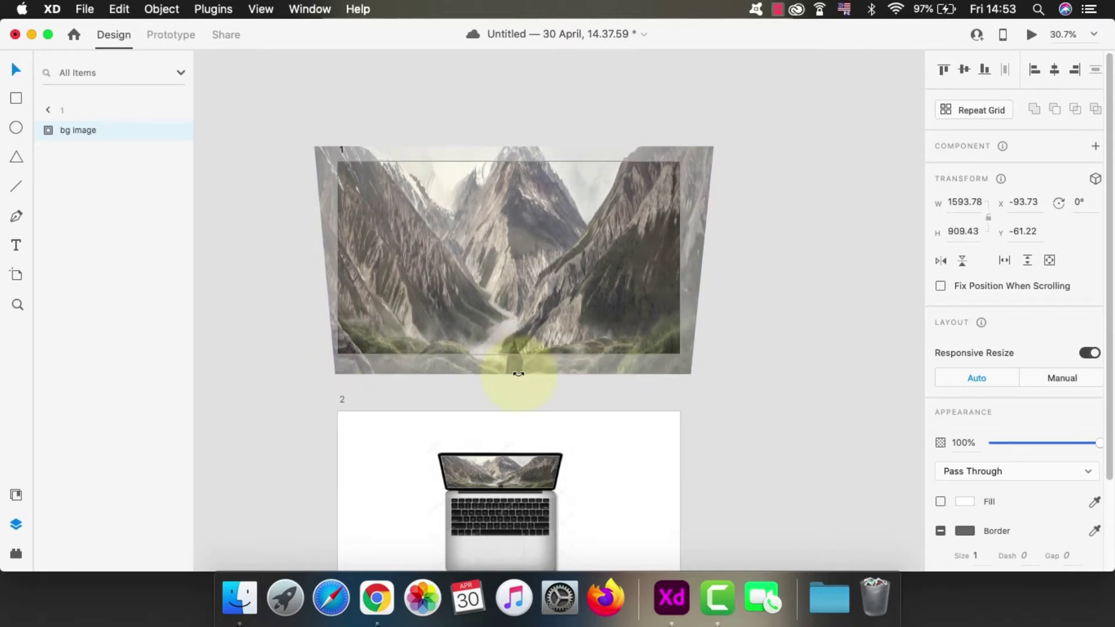
pyautogui.click(781, 361)
pyautogui.scroll(-2, 780, 357)
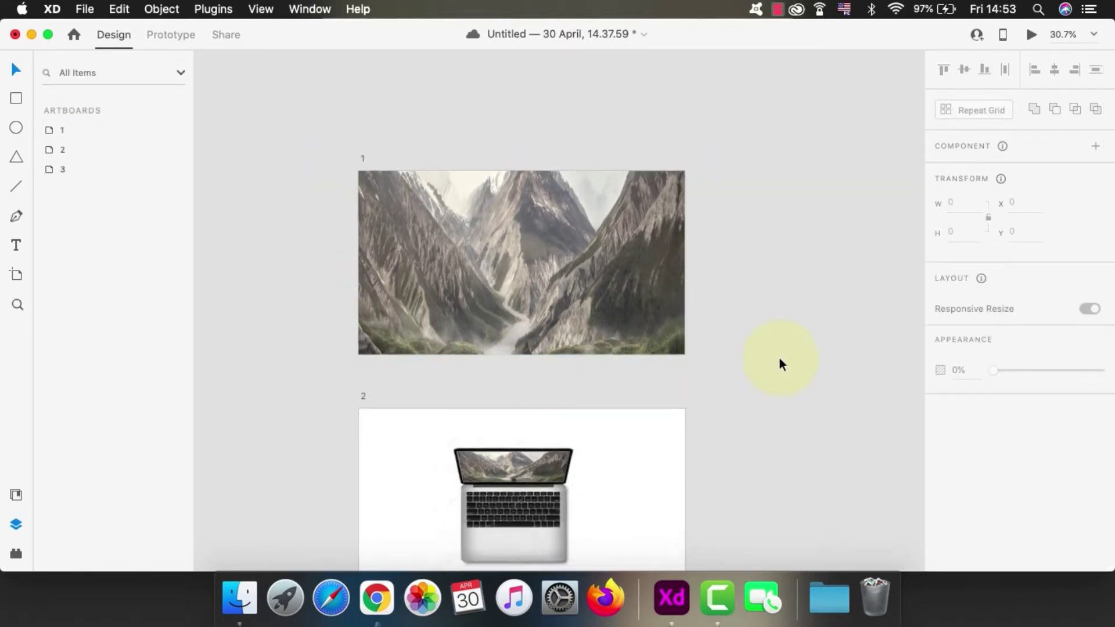
pyautogui.scroll(-6, 745, 265)
pyautogui.scroll(6, 746, 267)
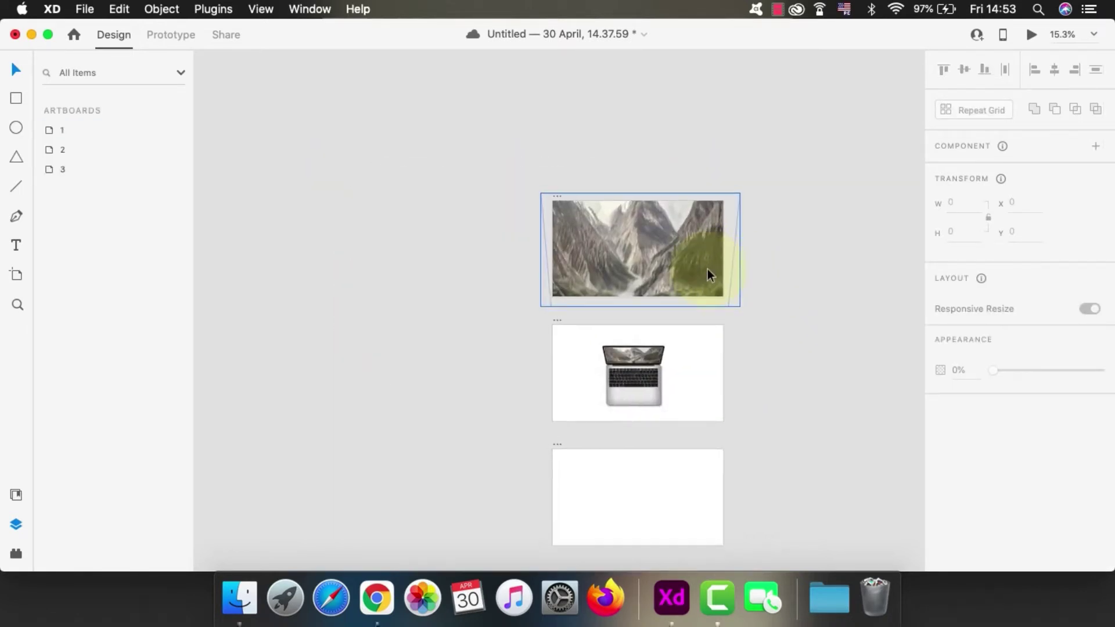
# - Add a prototype interaction to bg image on artboard 1, triggered by Keys & Gamepad with the Down Arrow key
pyautogui.click(706, 270)
pyautogui.scroll(1, 325, 192)
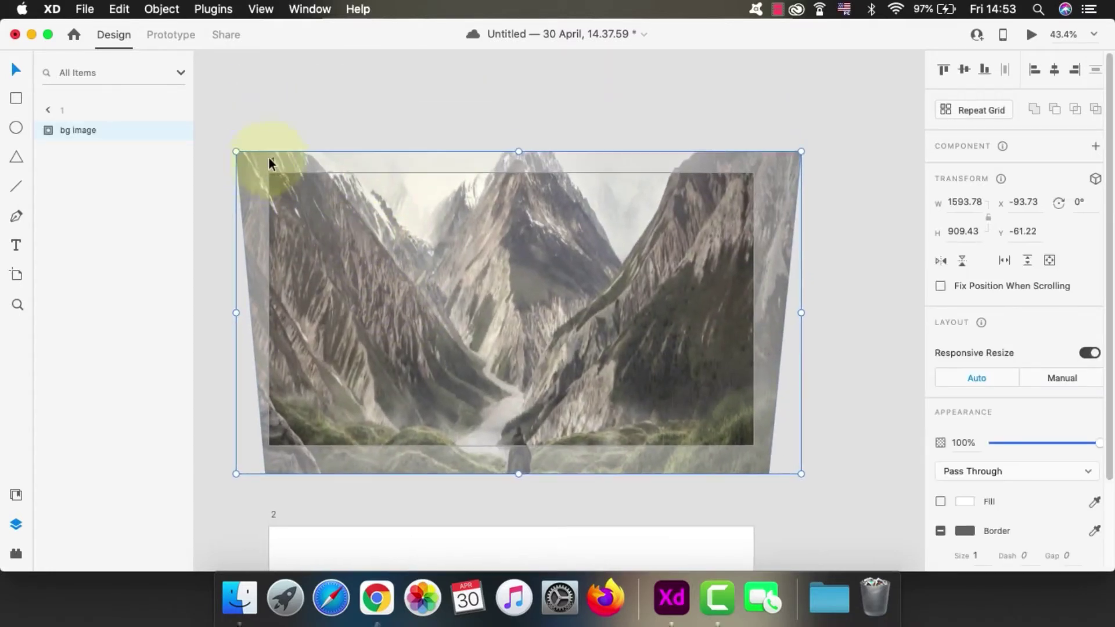
pyautogui.click(170, 34)
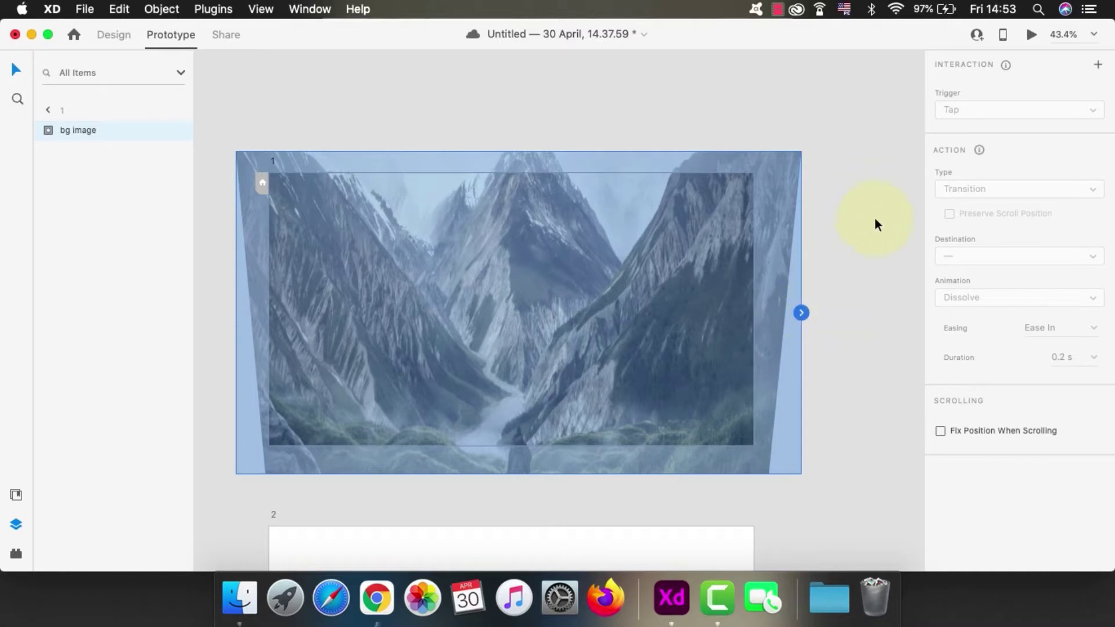
pyautogui.click(800, 312)
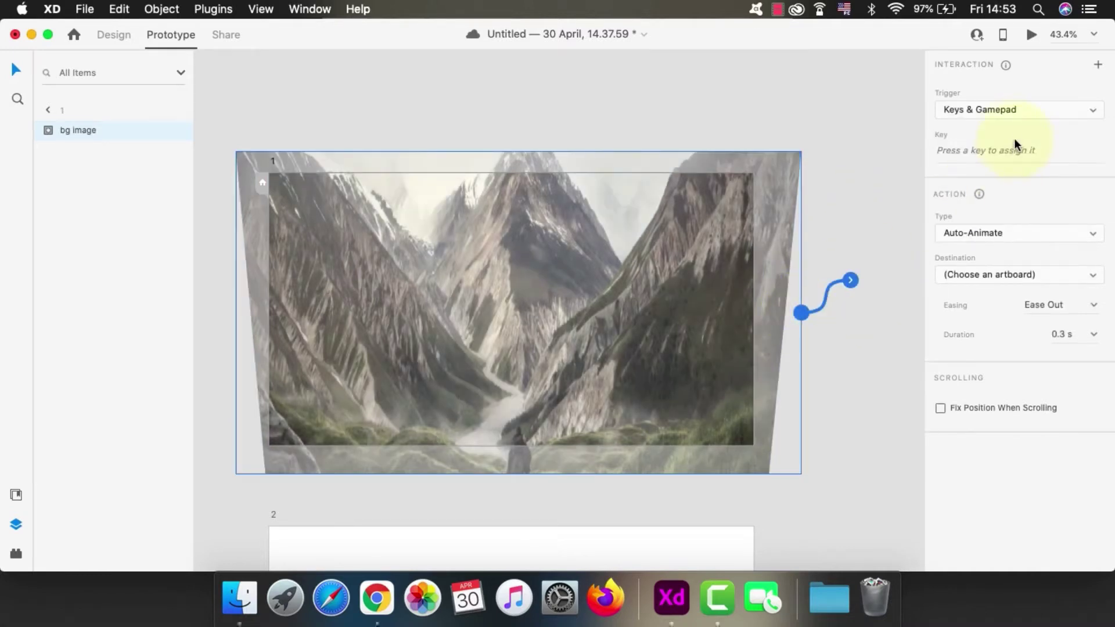
pyautogui.click(996, 148)
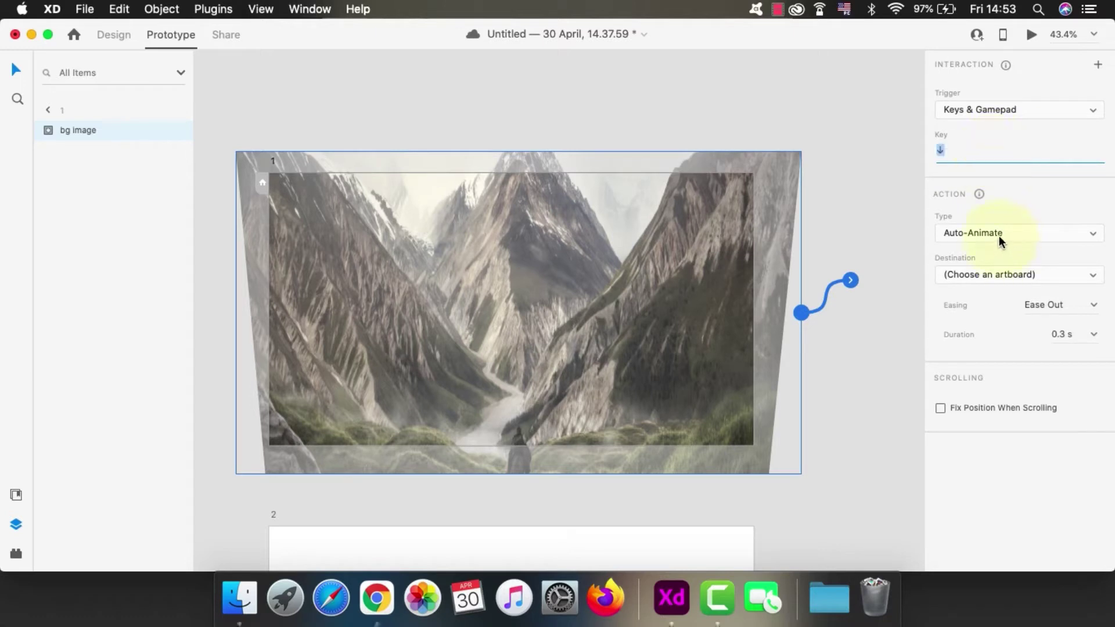
# - Set artboard 2 as the Auto-Animate destination of the bg image interaction on artboard 1
pyautogui.click(1000, 273)
pyautogui.click(970, 300)
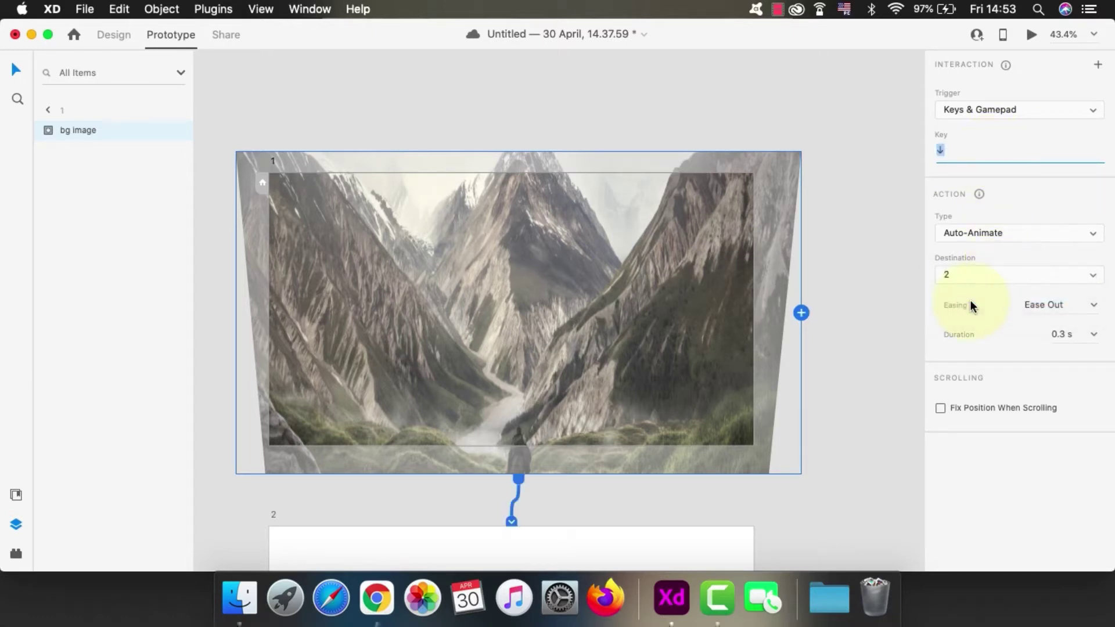
# - Add a Keys & Gamepad interaction to artboard 2 that auto-animates to artboard 1 with the Up Arrow key
pyautogui.scroll(-8, 813, 378)
pyautogui.click(607, 407)
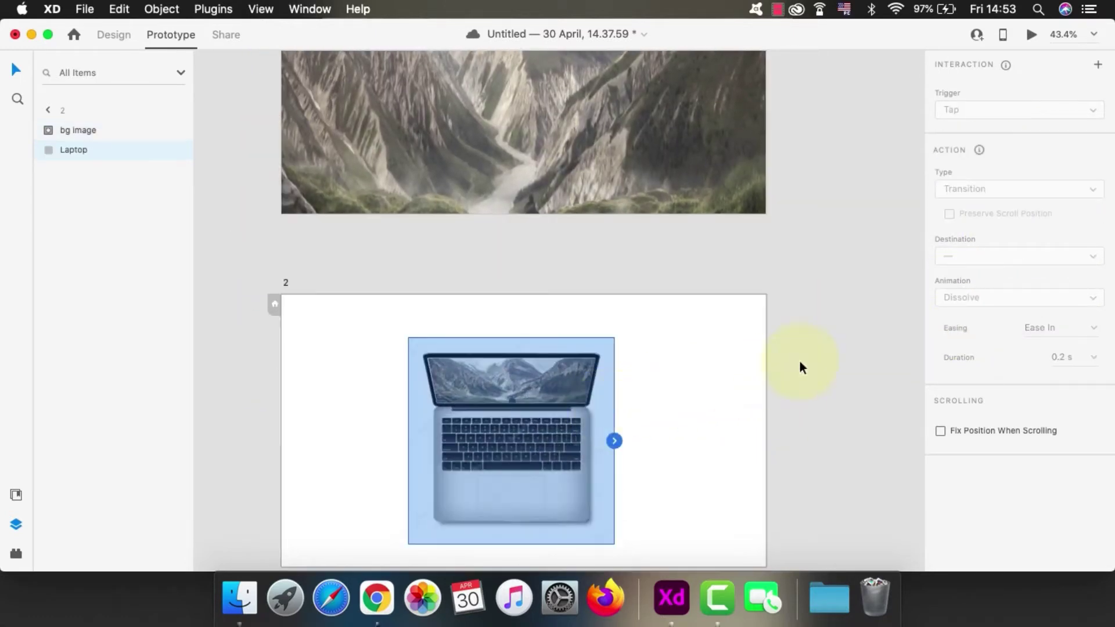
pyautogui.click(286, 283)
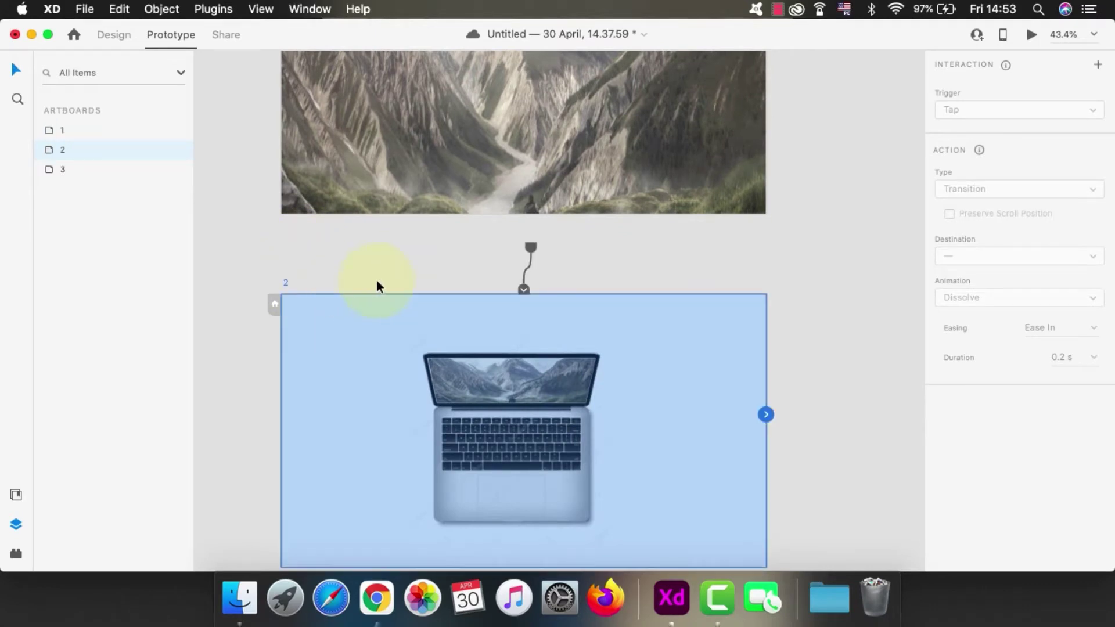
pyautogui.click(1097, 64)
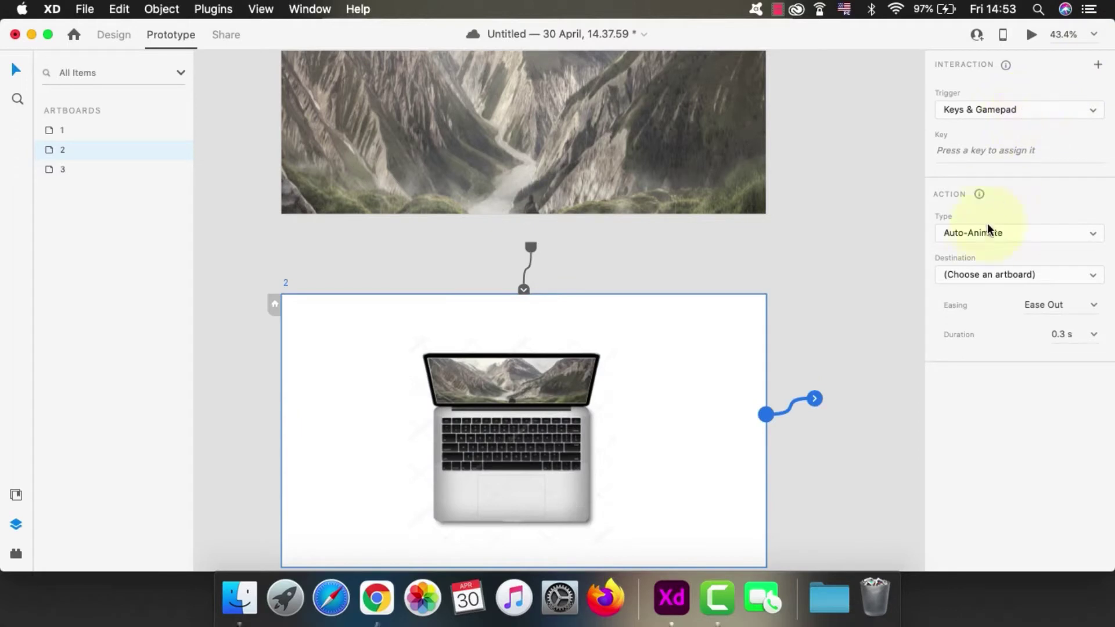
pyautogui.click(1015, 150)
pyautogui.press('Up')
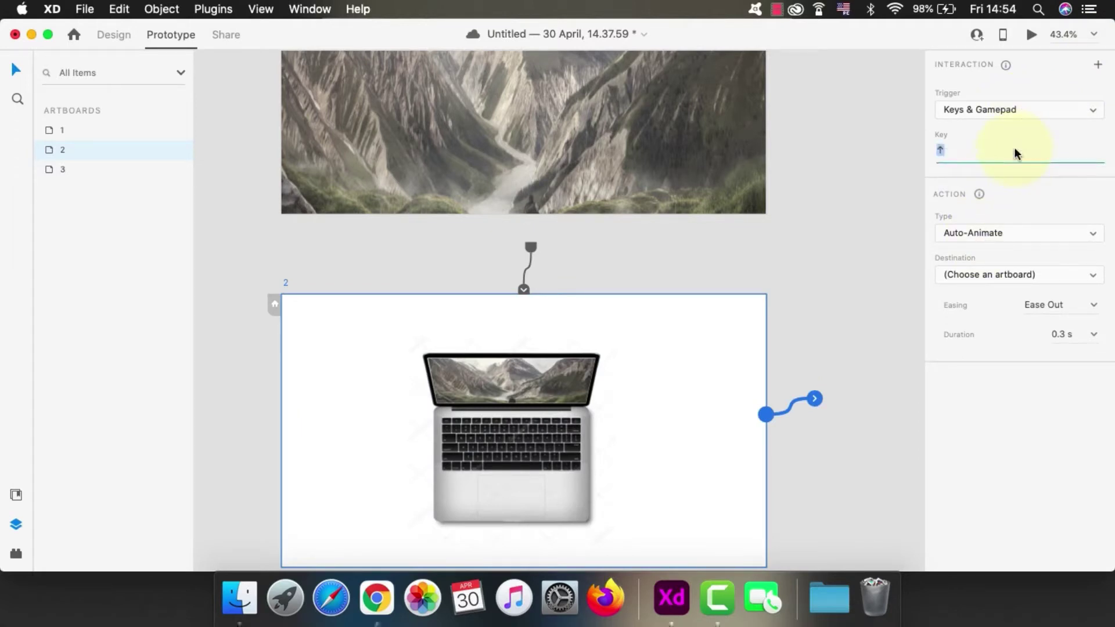
pyautogui.click(997, 284)
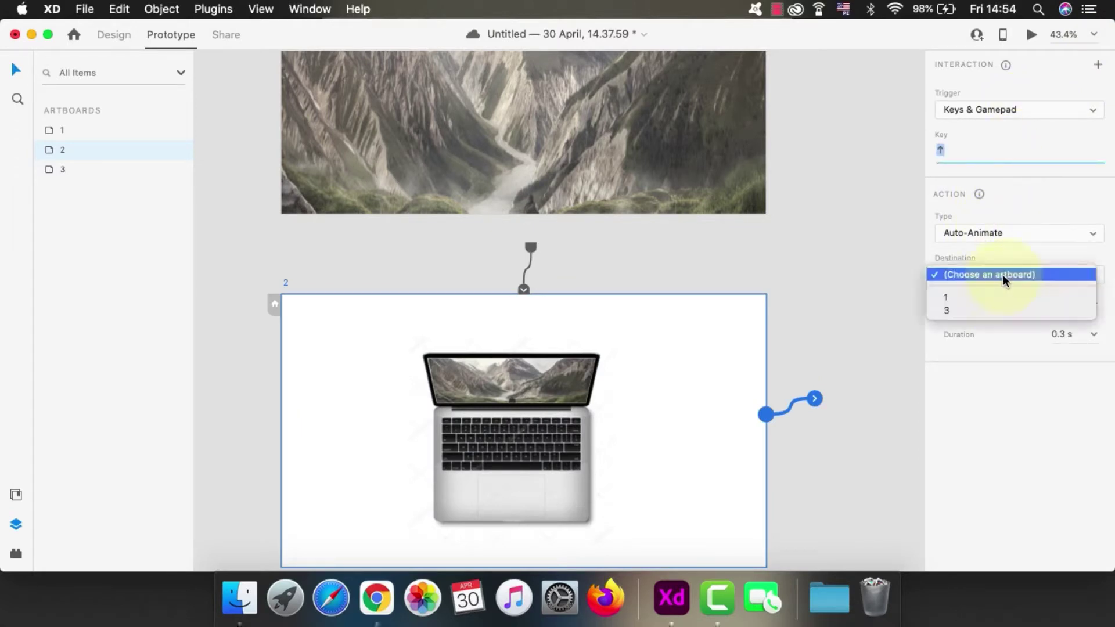
pyautogui.click(980, 296)
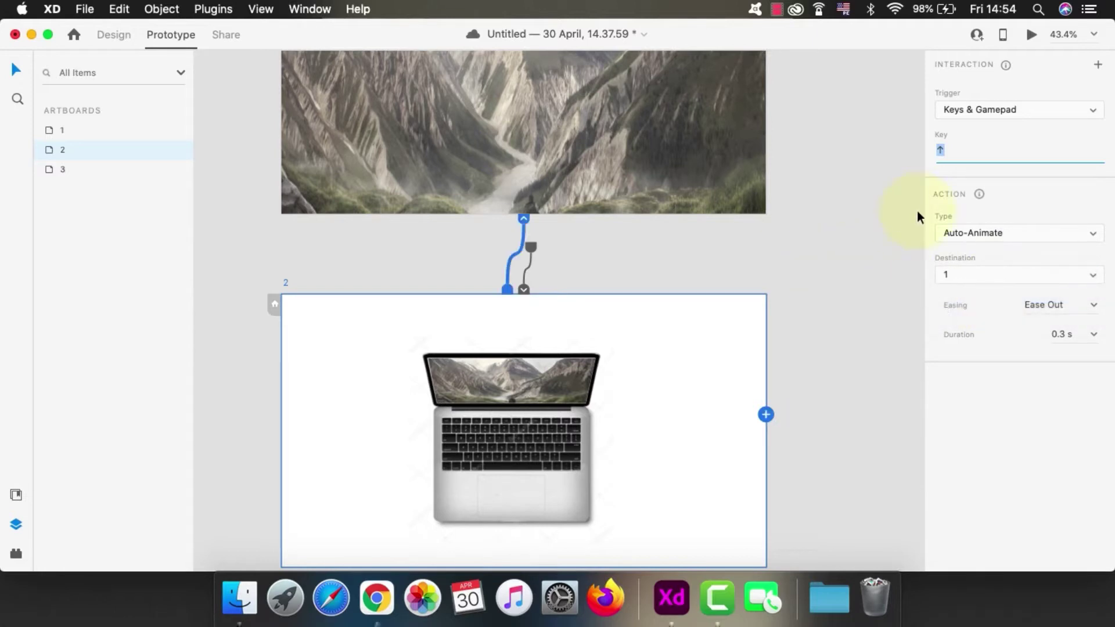
# - Preview the prototype from artboard 1, play the transition between artboards 1 and 2 in both directions, and close the preview
pyautogui.scroll(5, 768, 272)
pyautogui.click(286, 179)
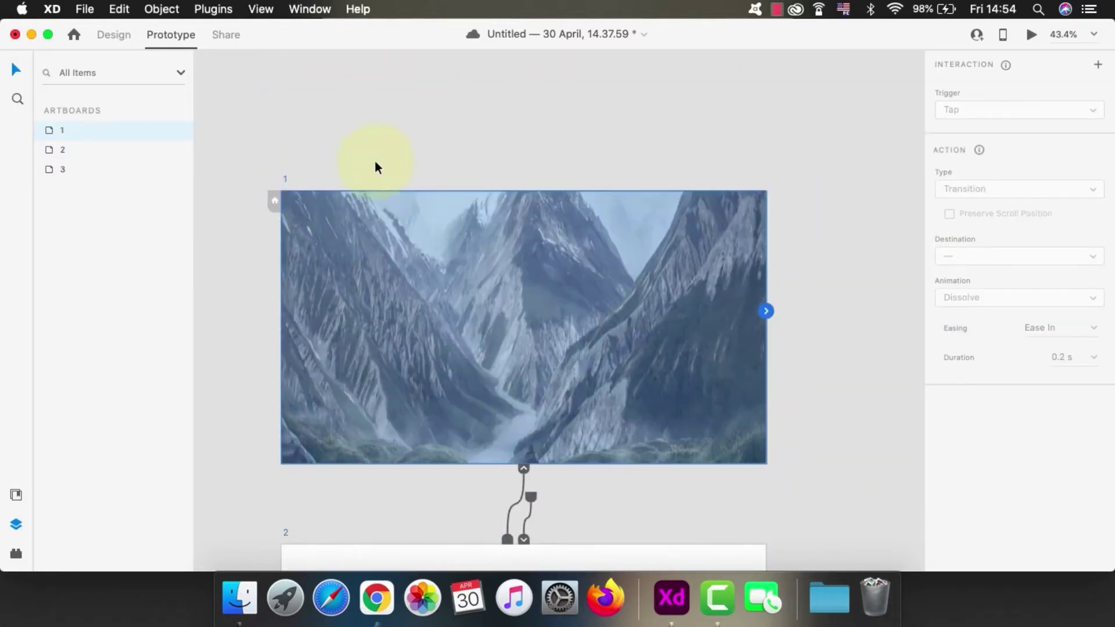
pyautogui.click(800, 113)
pyautogui.click(283, 176)
pyautogui.click(1032, 34)
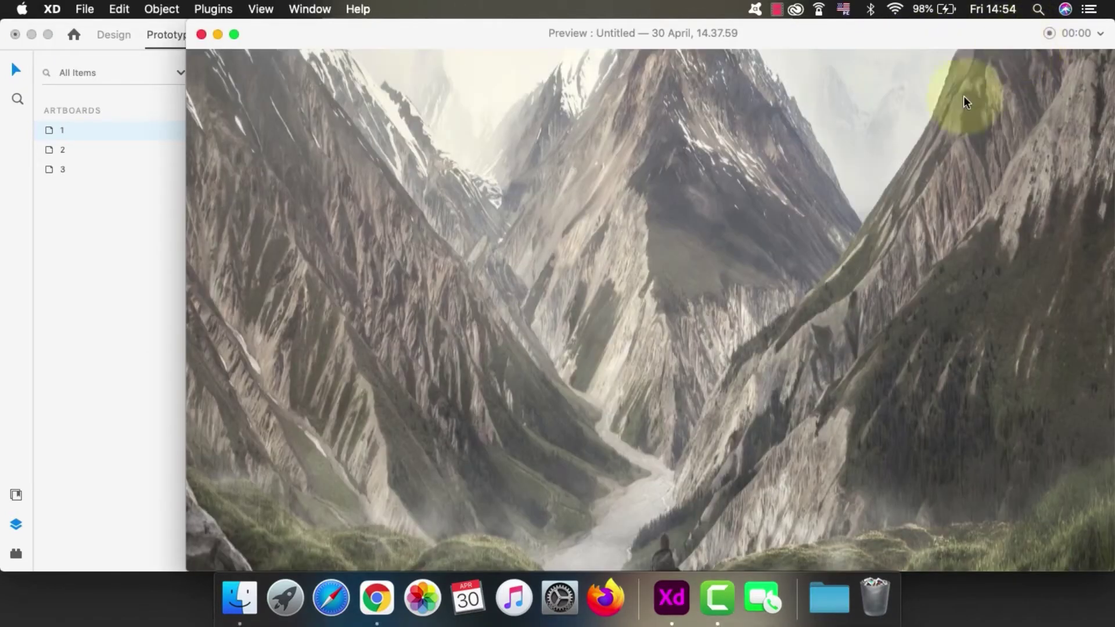
pyautogui.click(800, 392)
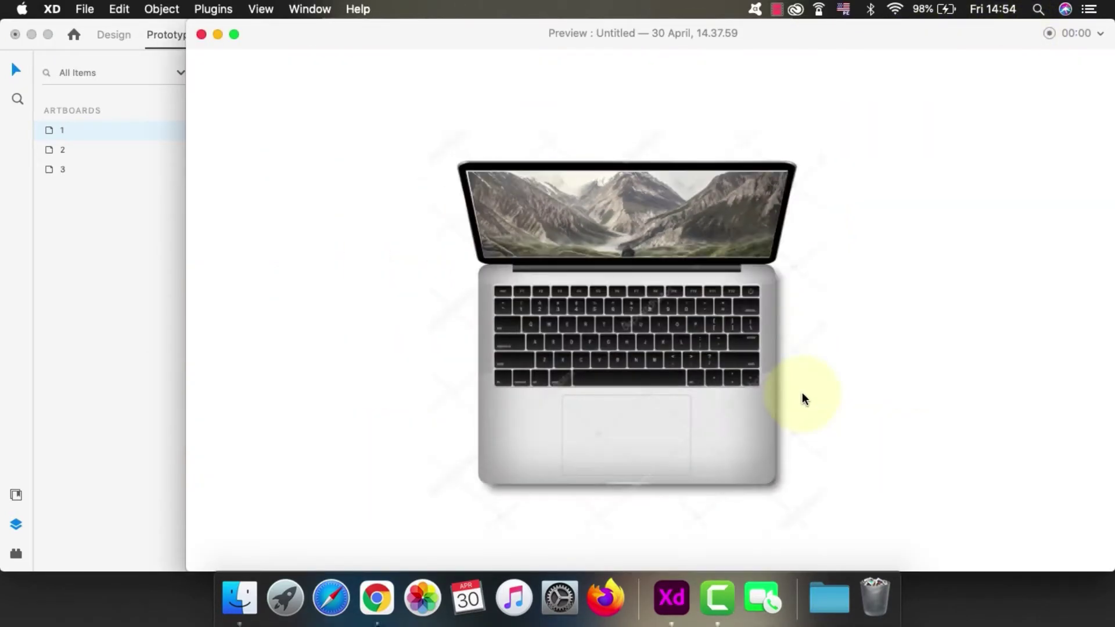
pyautogui.click(802, 392)
pyautogui.click(802, 392)
pyautogui.click(804, 398)
pyautogui.click(803, 398)
pyautogui.click(803, 399)
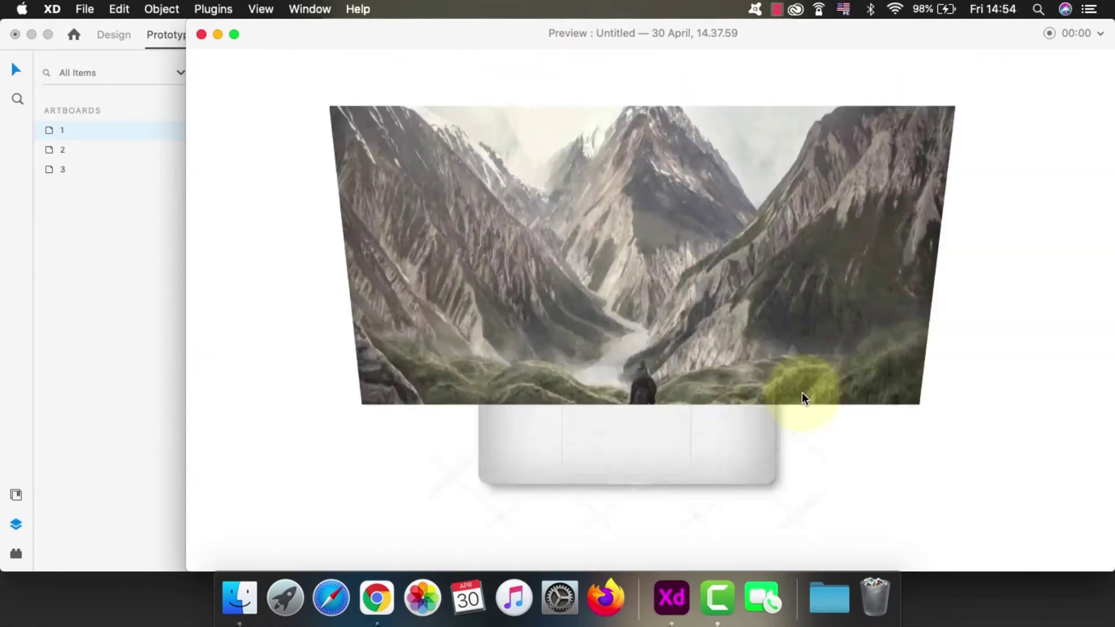
pyautogui.click(802, 398)
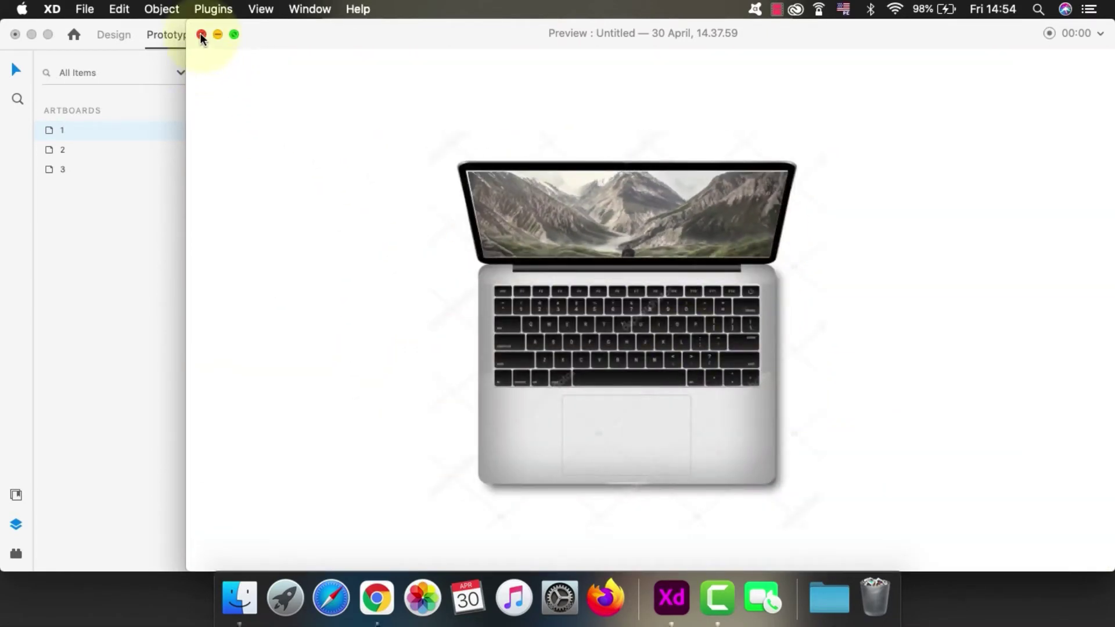
pyautogui.click(201, 36)
# - Return to design mode and add the text THE MACBOOK AIR over the mountain on artboard 1, at about X 671, Y 237
pyautogui.click(112, 37)
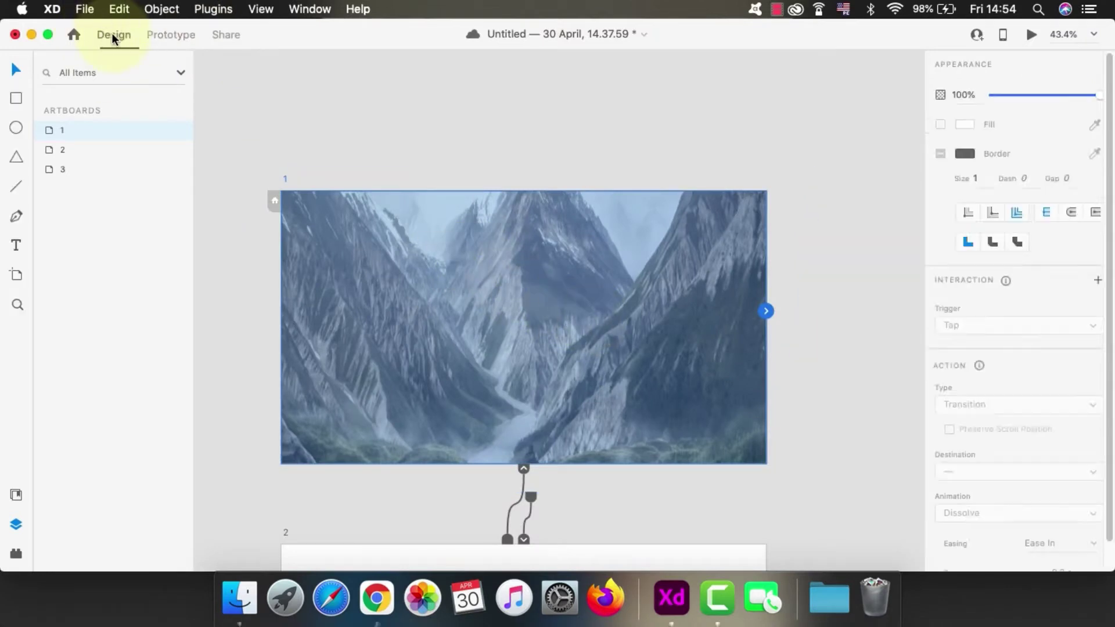
pyautogui.click(569, 232)
pyautogui.press('super+0')
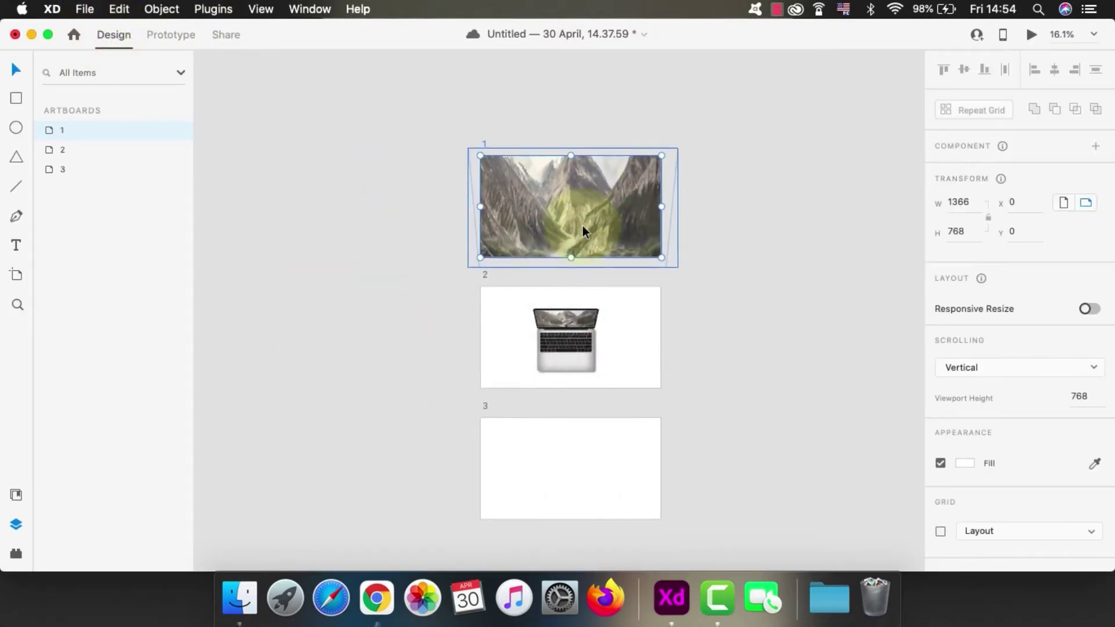
pyautogui.scroll(5, 583, 225)
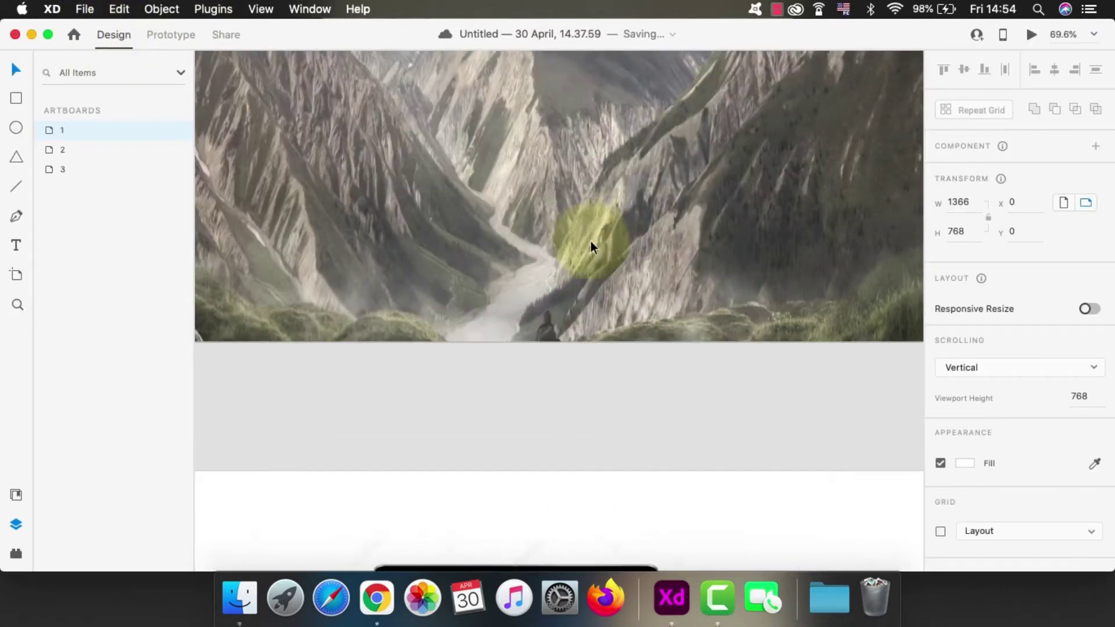
pyautogui.scroll(5, 587, 243)
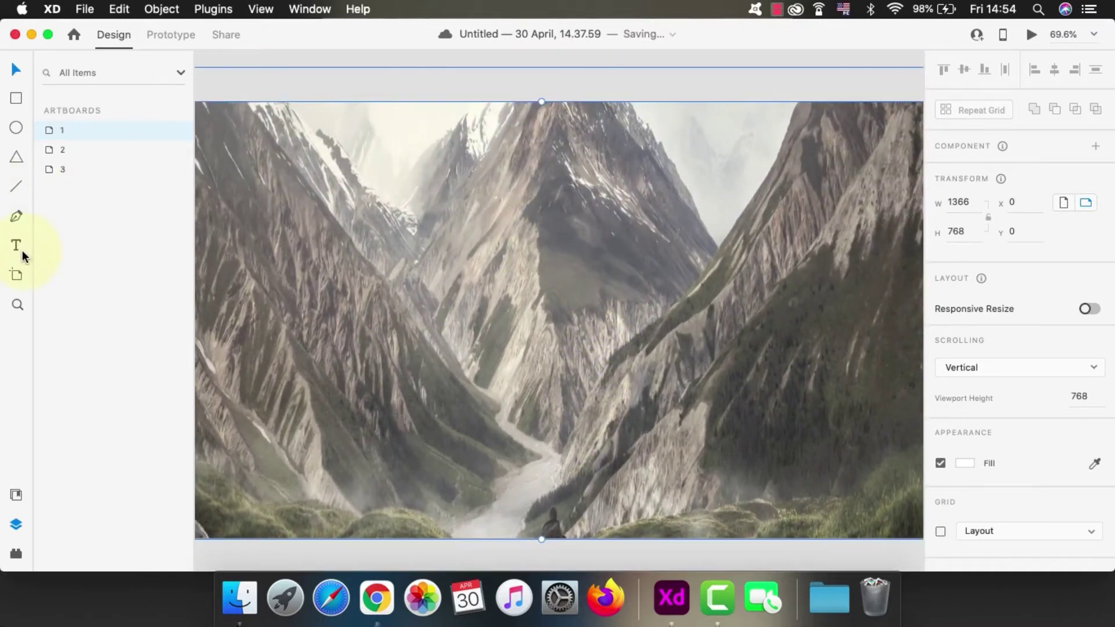
pyautogui.click(16, 245)
pyautogui.click(614, 244)
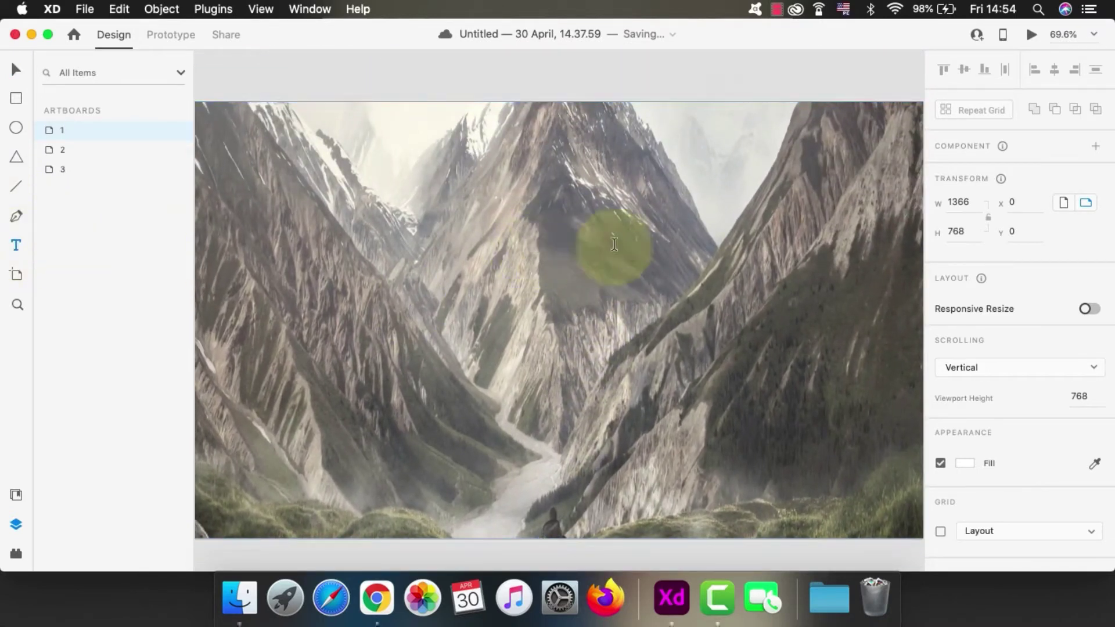
pyautogui.click(630, 244)
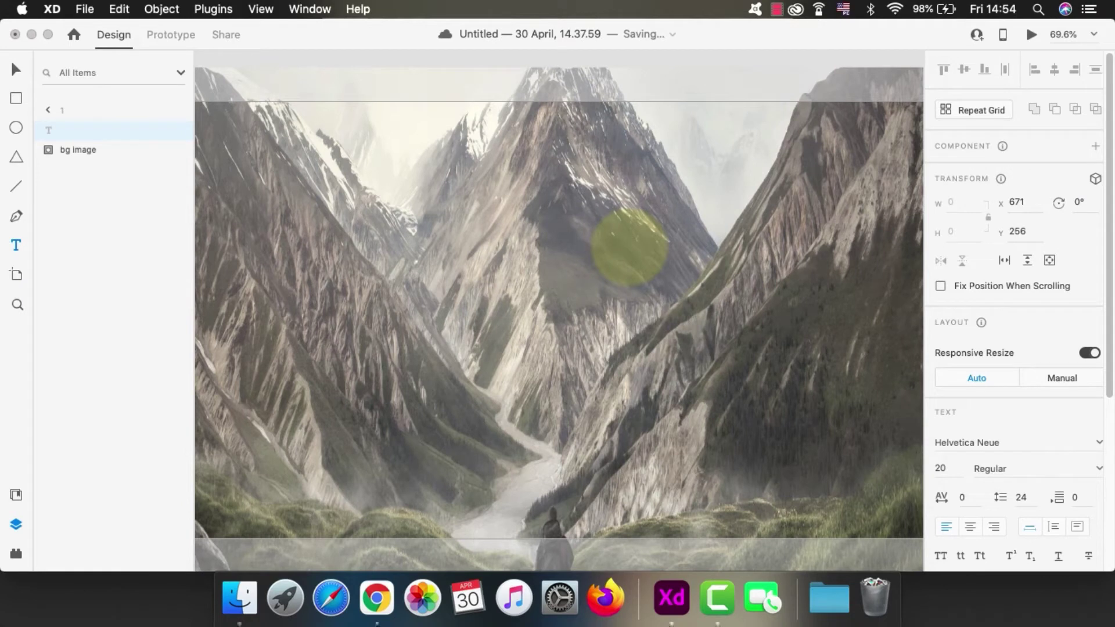
pyautogui.write('M')
pyautogui.write('THE MACBOOK')
pyautogui.write('AIR')
pyautogui.click(16, 71)
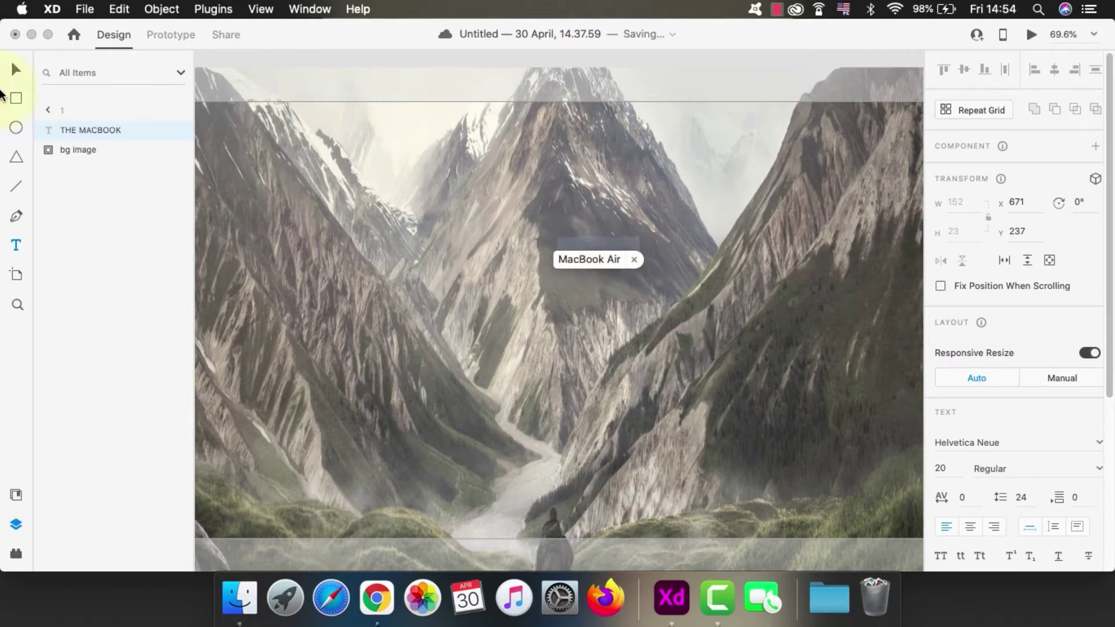
# - Format the THE MACBOOK AIR text in Montserrat Bold at size 30
pyautogui.scroll(-2, 1097, 436)
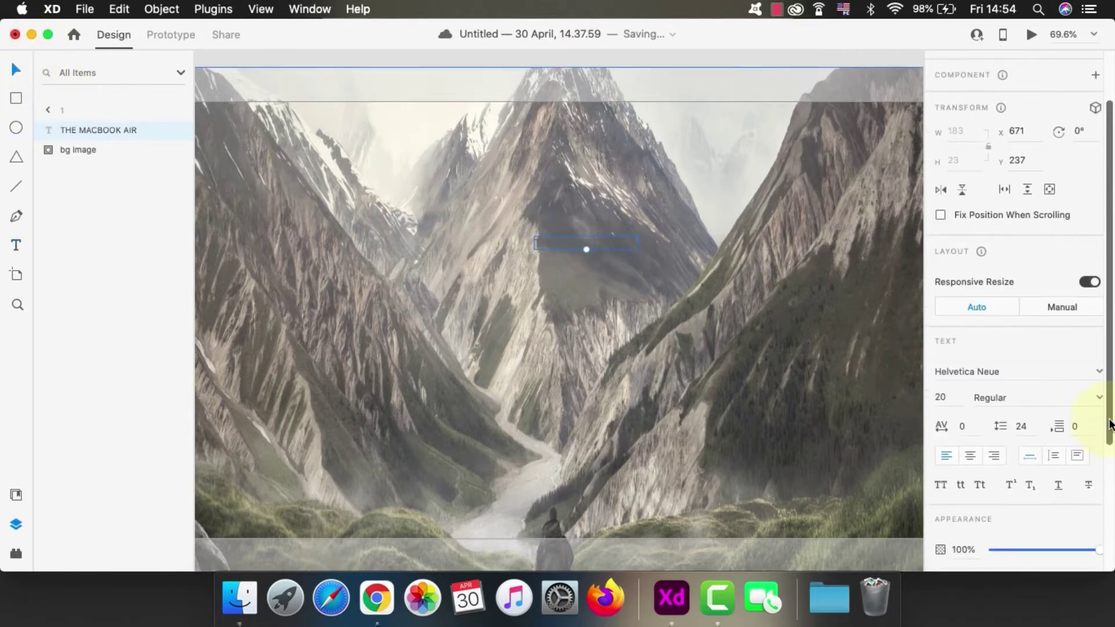
pyautogui.click(1098, 370)
pyautogui.scroll(-10, 971, 232)
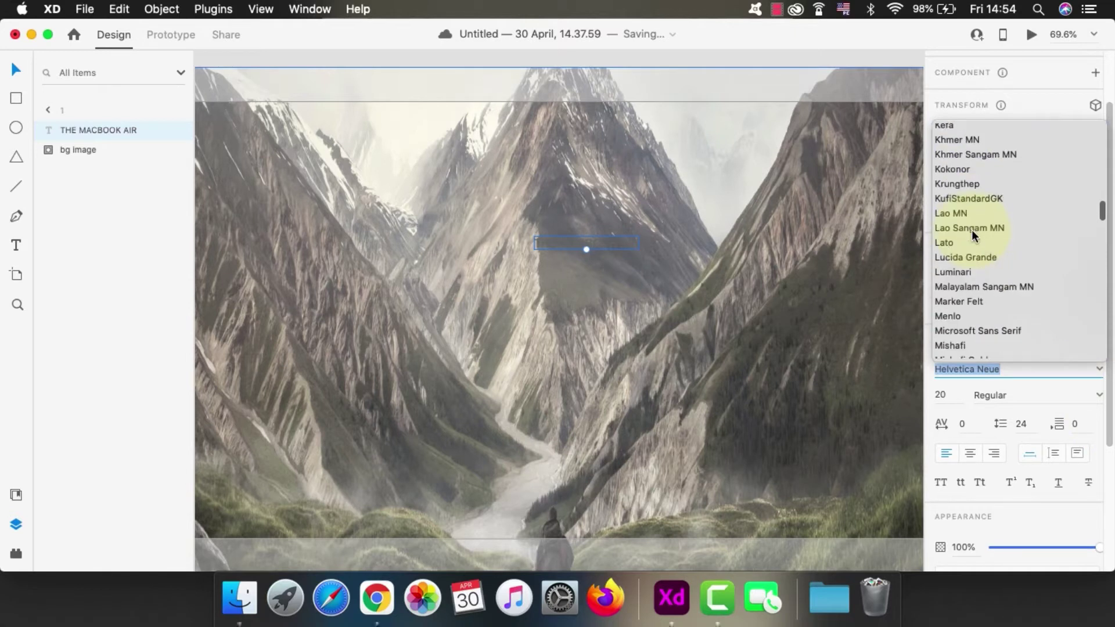
pyautogui.click(973, 236)
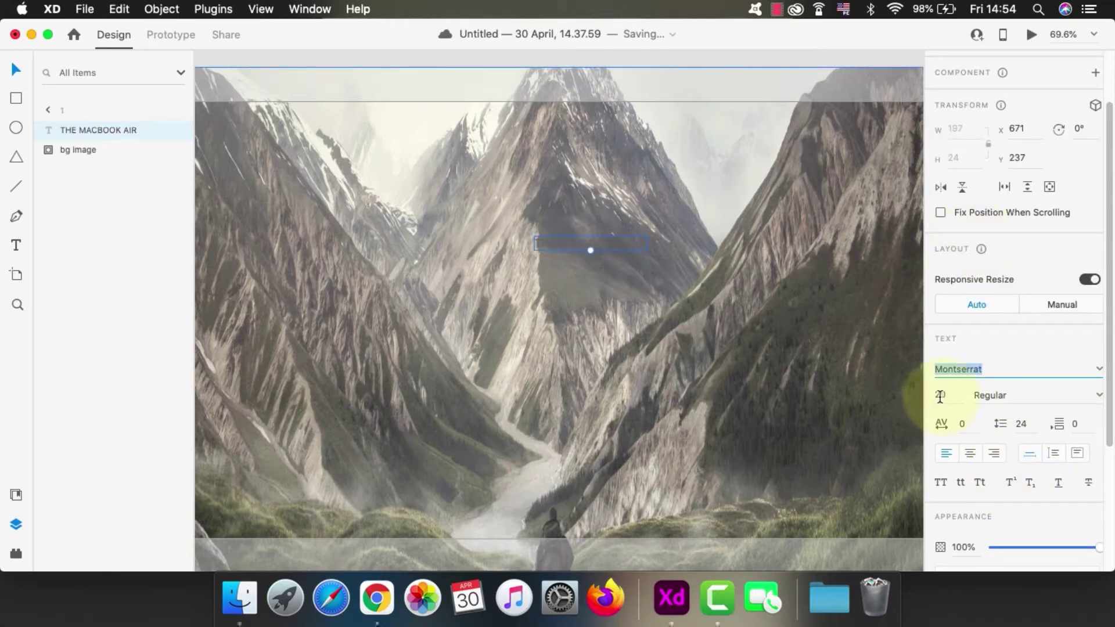
pyautogui.click(936, 395)
pyautogui.write('30')
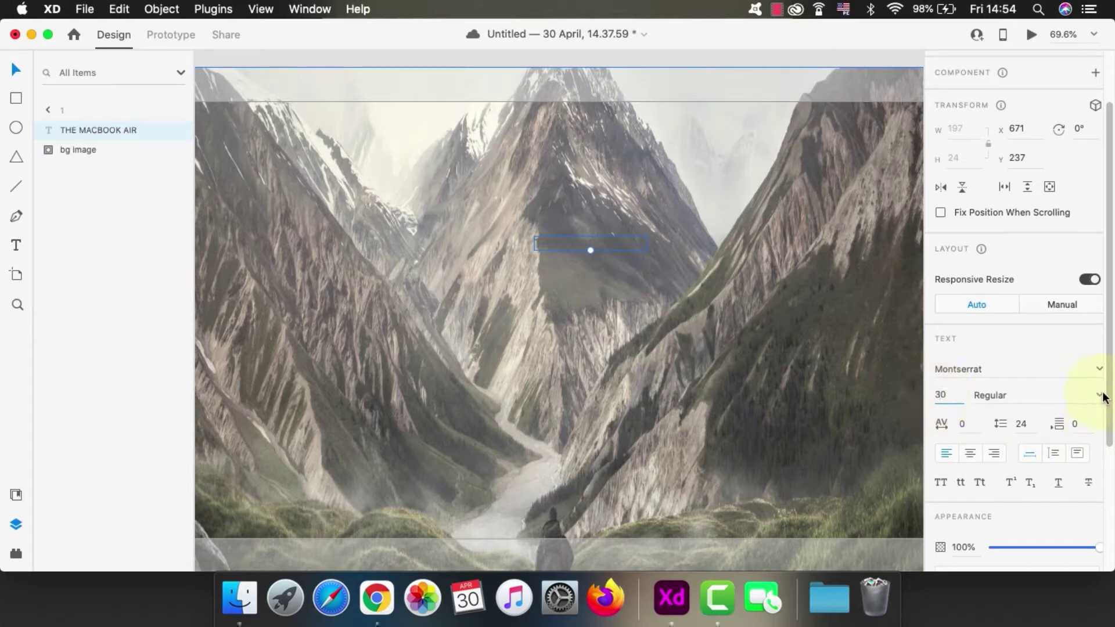
pyautogui.click(1099, 396)
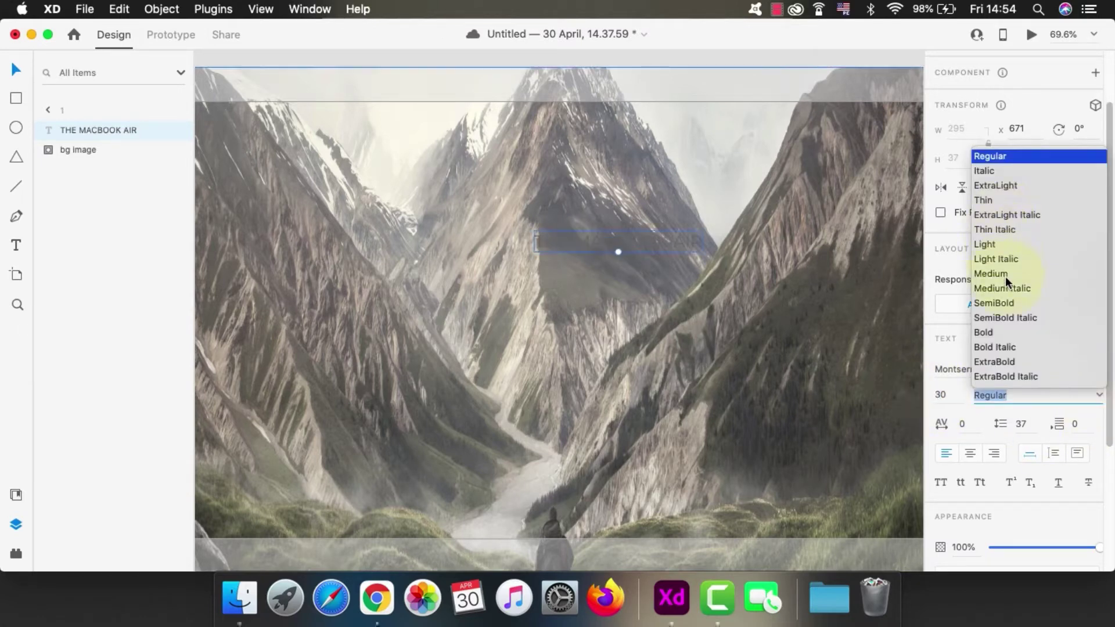
pyautogui.click(1004, 333)
# - Change the fill of the THE MACBOOK AIR text to near-white #FFFDFD
pyautogui.scroll(-5, 974, 472)
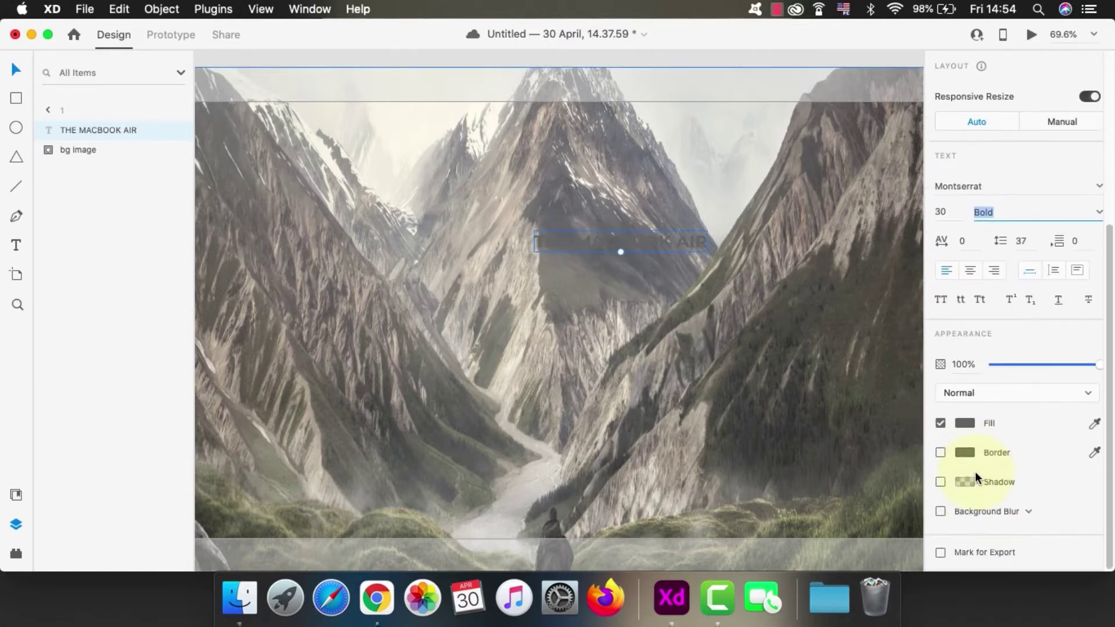
pyautogui.click(964, 424)
pyautogui.click(775, 333)
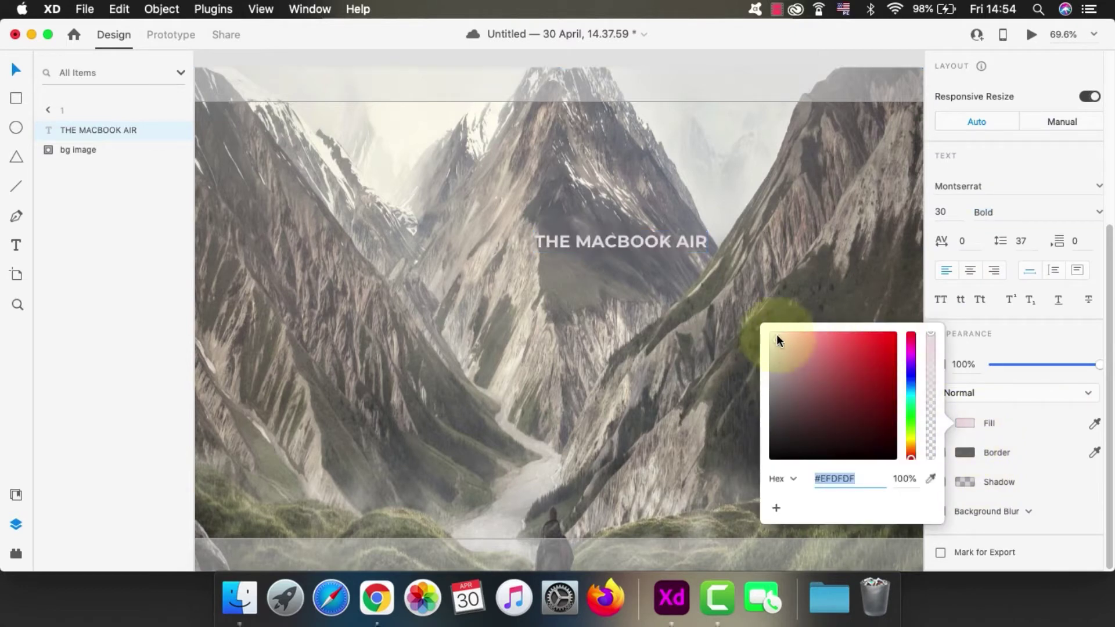
pyautogui.moveTo(771, 315); pyautogui.dragTo(769, 315)
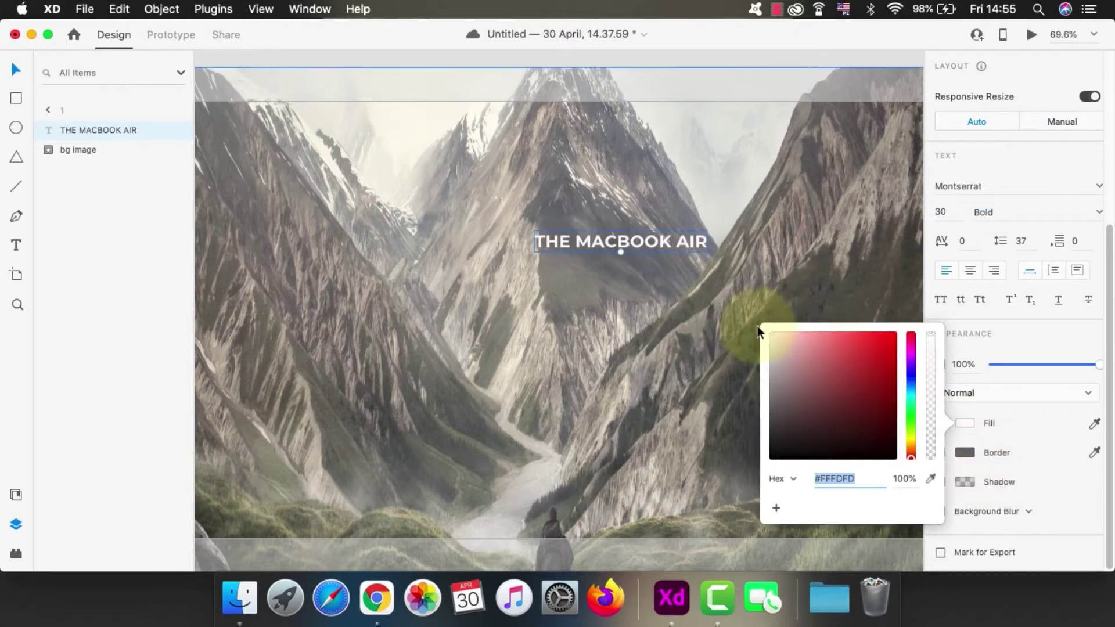
pyautogui.click(394, 215)
# - Duplicate the THE MACBOOK AIR text and place the copy directly below the original at about X 671, Y 304
pyautogui.click(496, 226)
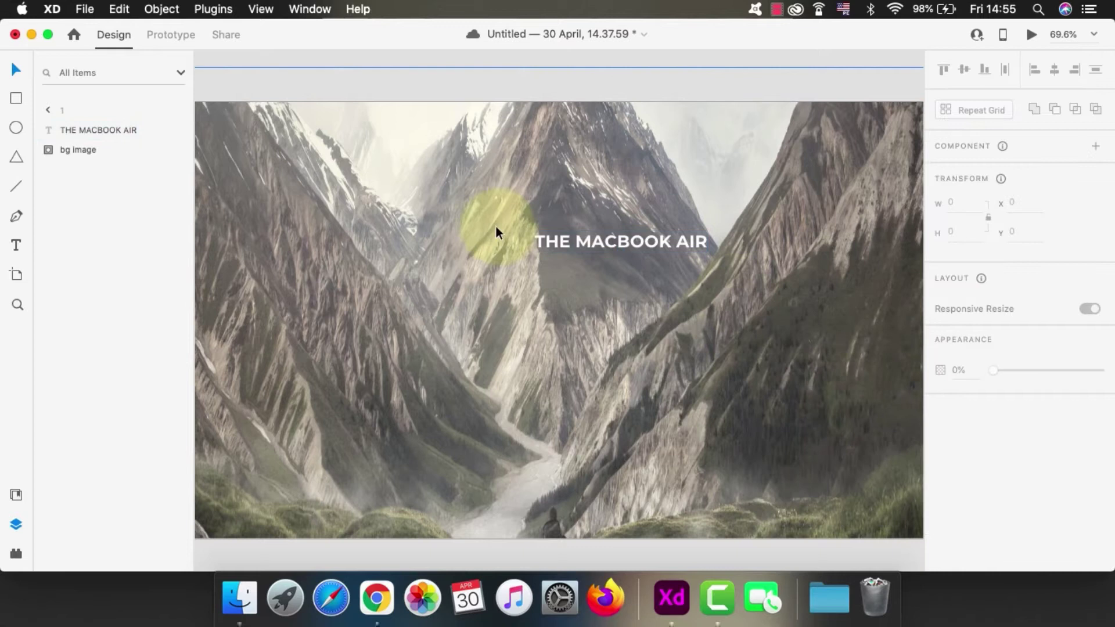
pyautogui.click(595, 245)
pyautogui.press('super+d')
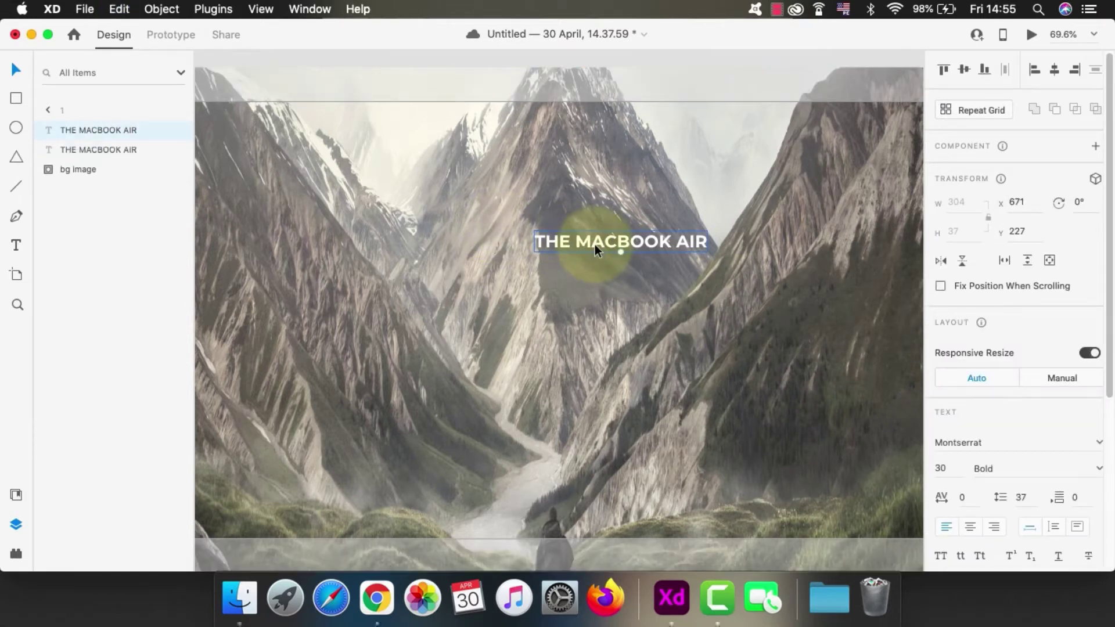
pyautogui.moveTo(613, 238); pyautogui.dragTo(615, 281)
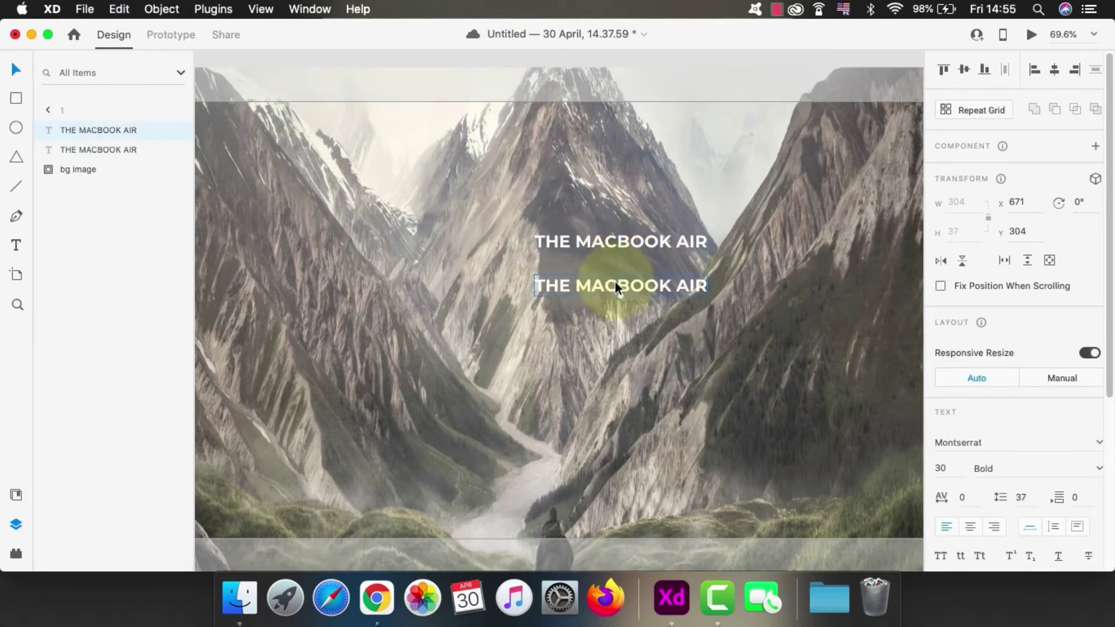
# - Replace the wording of the lower text copy with I AM POWERFUL
pyautogui.doubleClick(615, 281)
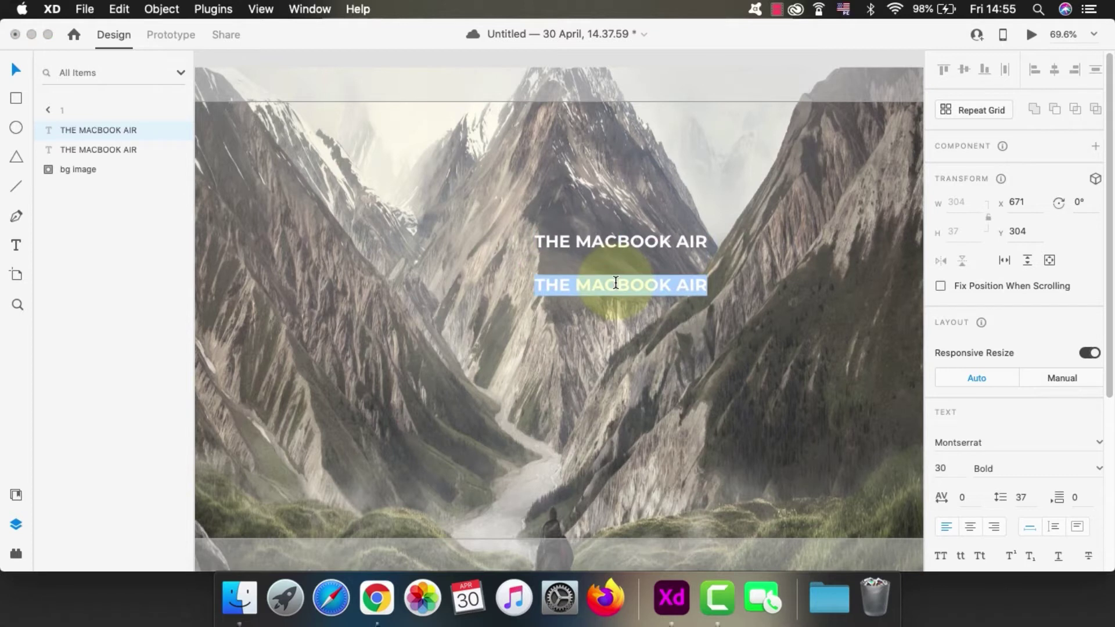
pyautogui.press('BackSpace')
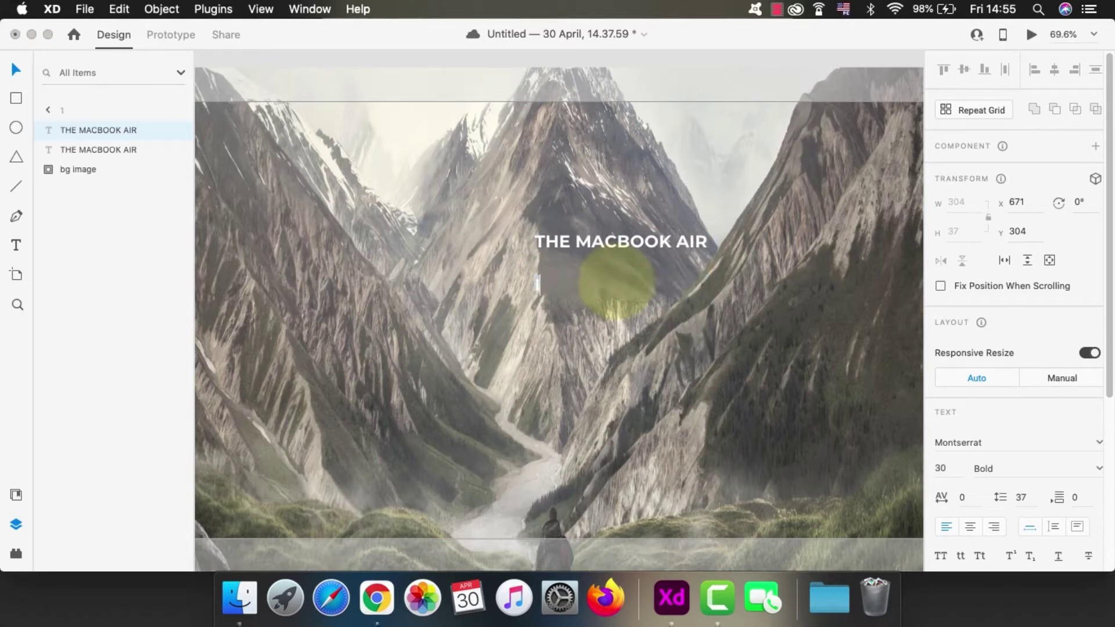
pyautogui.write('I AM POWERFUL')
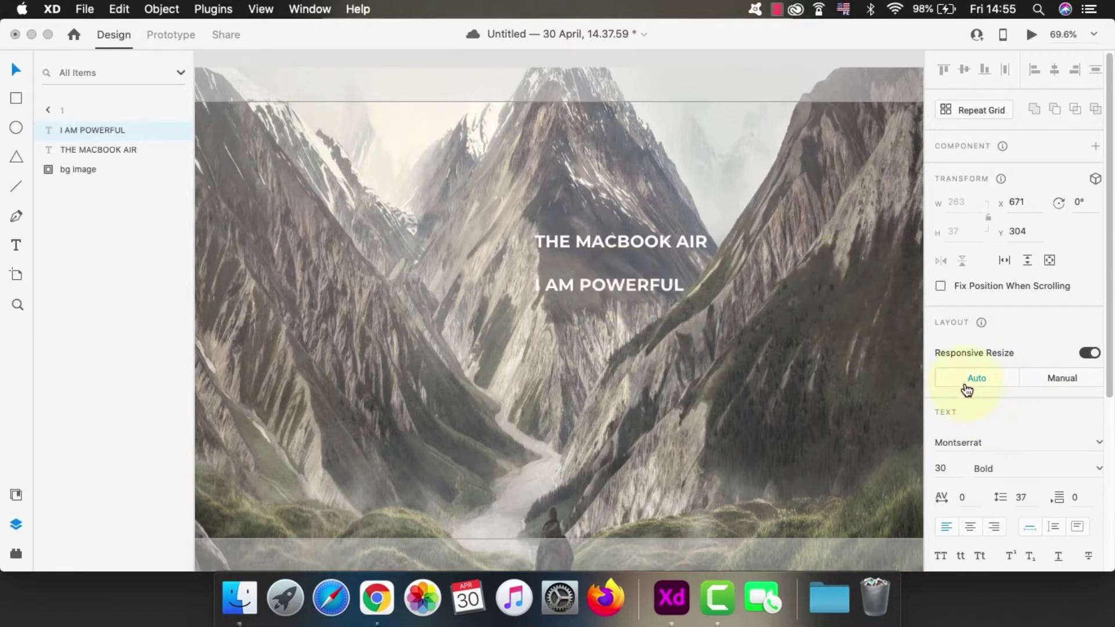
# - Set the font size of the I AM POWERFUL text on artboard 1 to 60
pyautogui.scroll(-5, 967, 383)
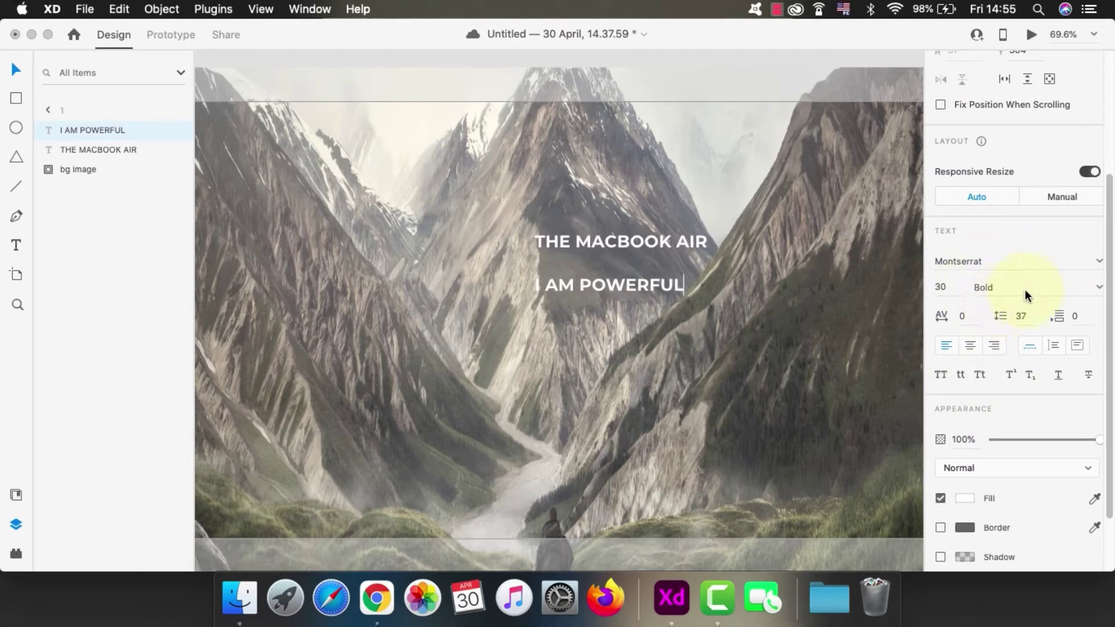
pyautogui.click(940, 288)
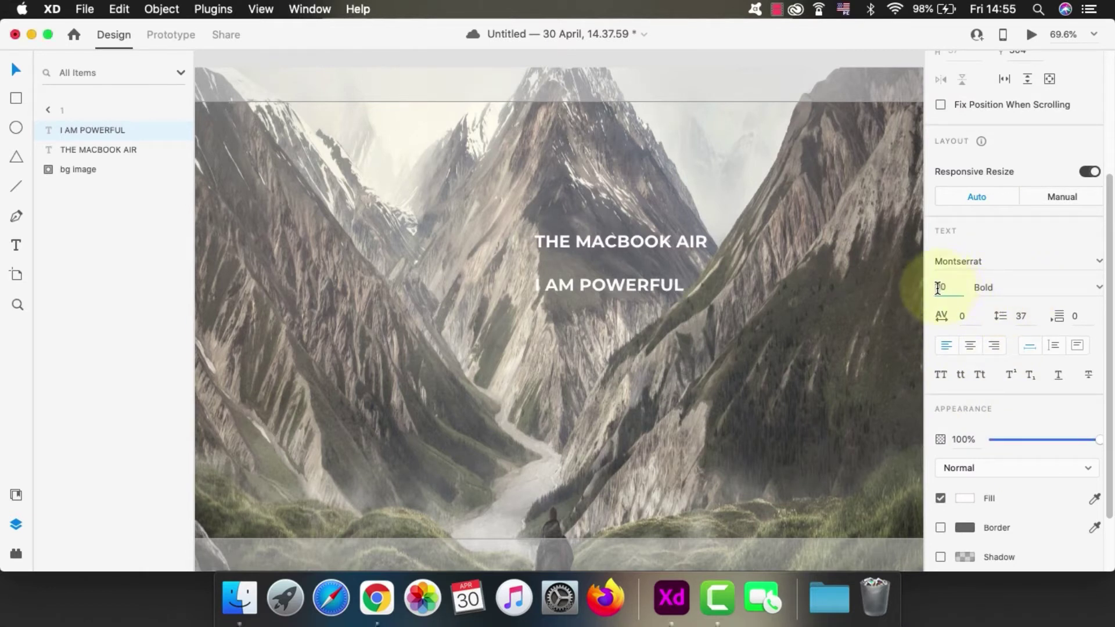
pyautogui.write('60')
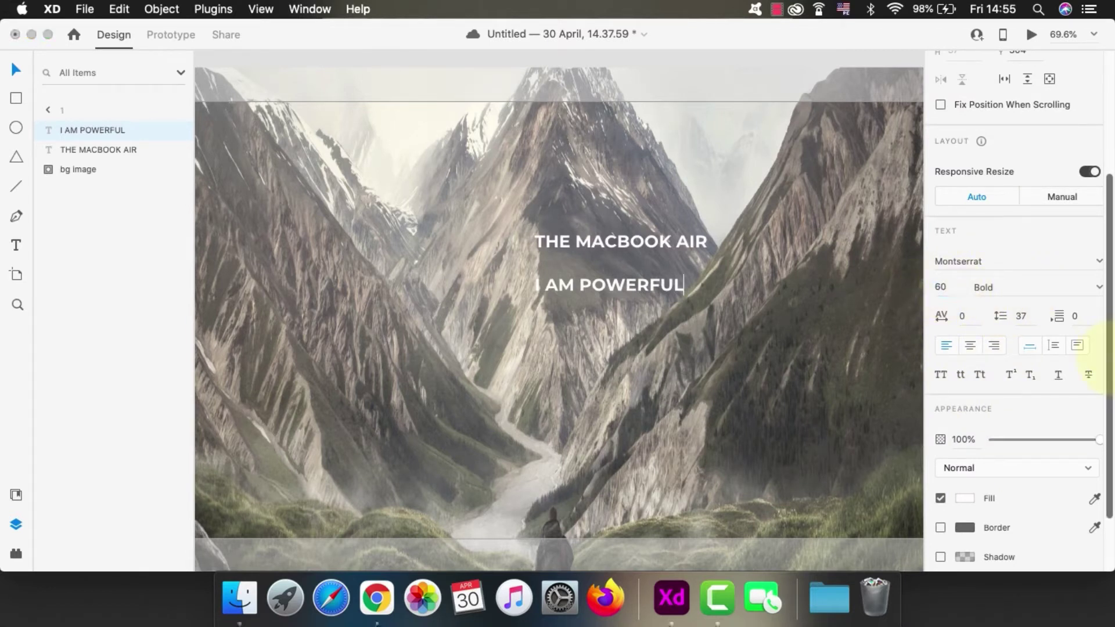
pyautogui.click(787, 308)
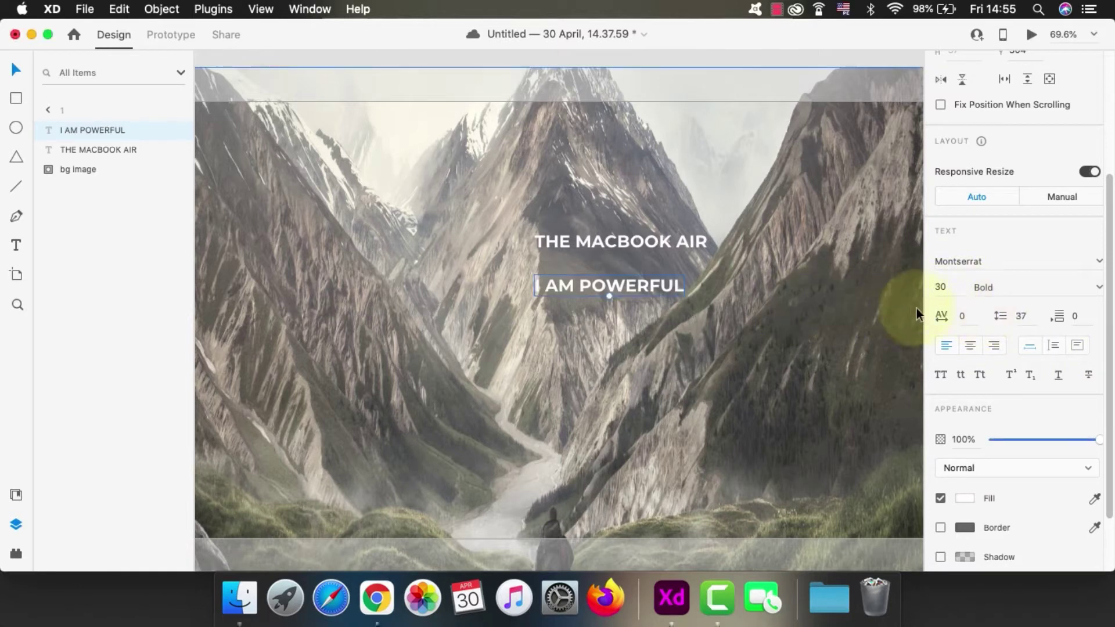
pyautogui.click(941, 288)
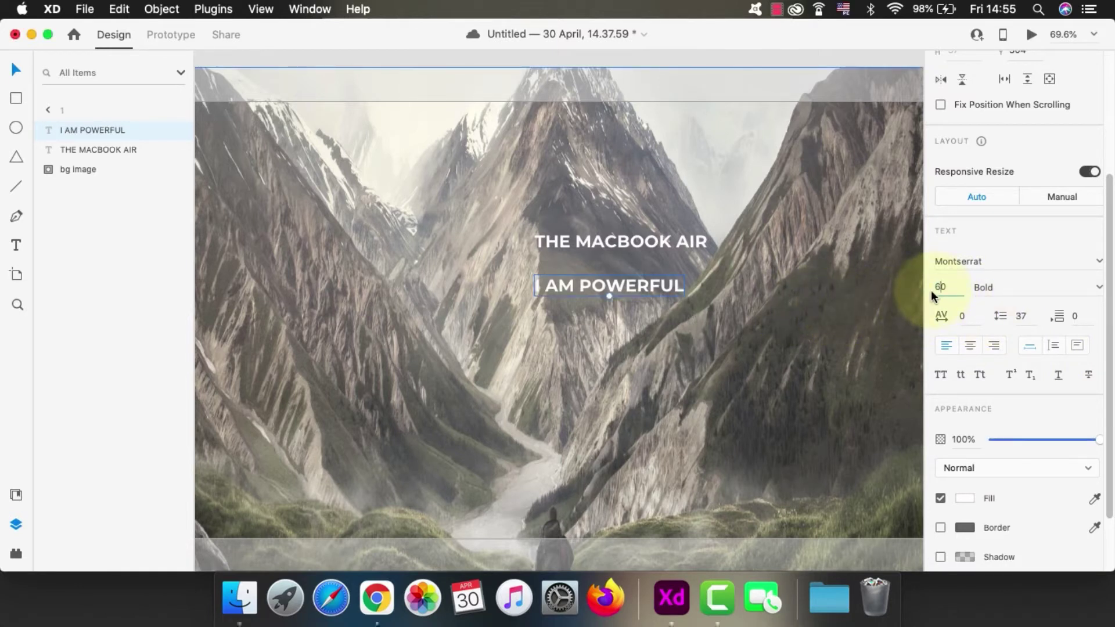
pyautogui.write('60')
pyautogui.press('Return')
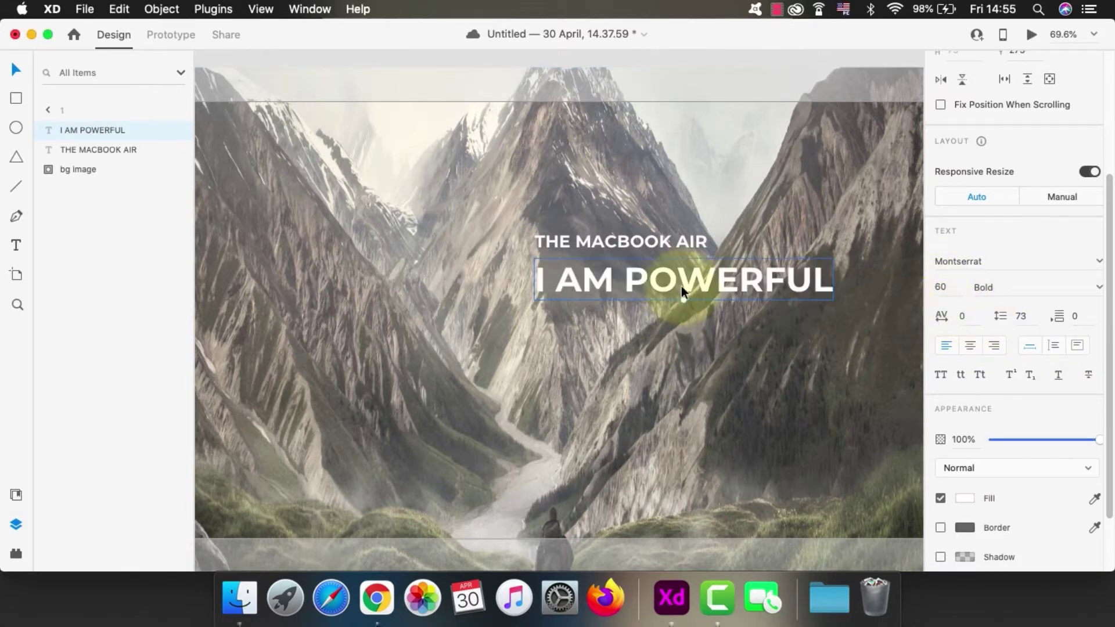
# - Move the I AM POWERFUL text so it sits centred directly below THE MACBOOK AIR, at about X 561
pyautogui.moveTo(681, 285); pyautogui.dragTo(619, 280)
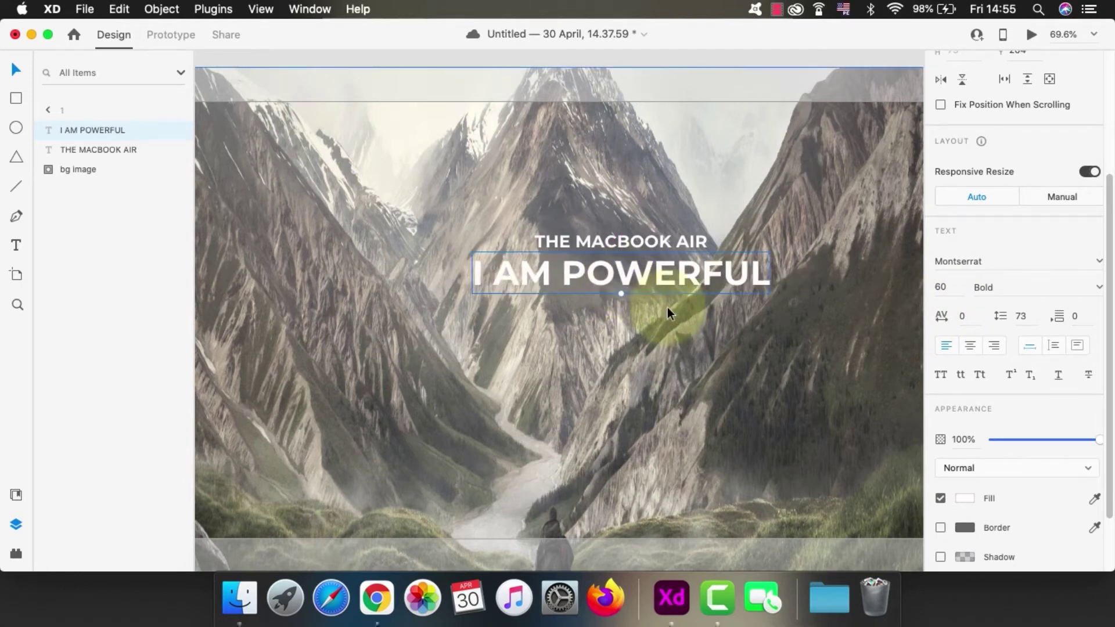
pyautogui.scroll(-5, 667, 310)
pyautogui.click(874, 340)
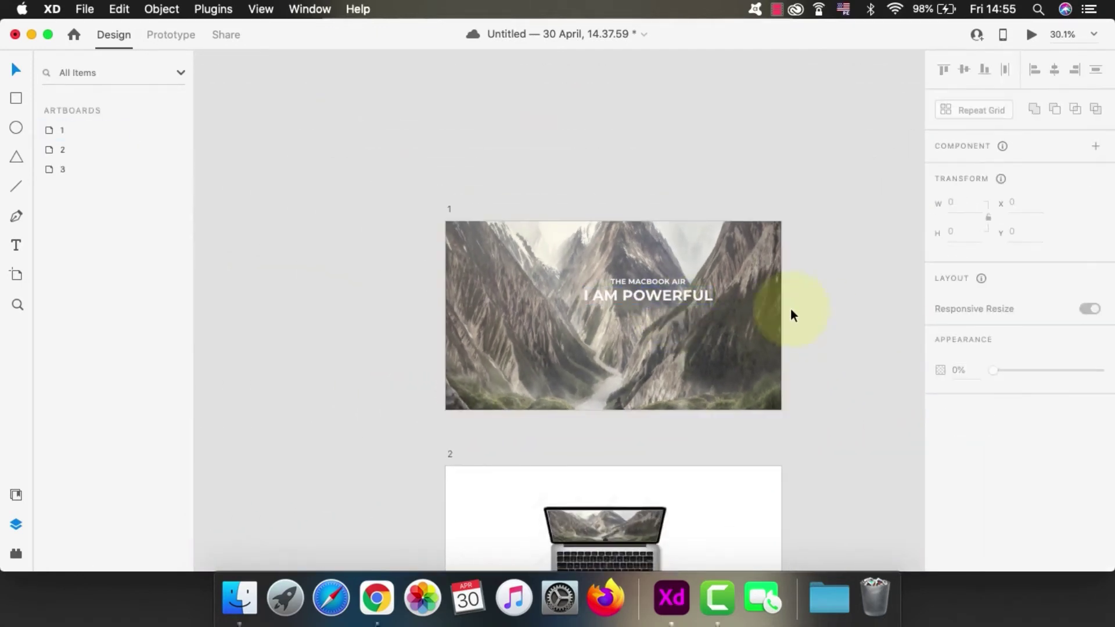
# - Copy the THE MACBOOK AIR and I AM POWERFUL texts from artboard 1 and paste them onto artboard 2
pyautogui.click(663, 280)
pyautogui.keyDown('shift'); pyautogui.click(664, 289); pyautogui.keyUp('shift')
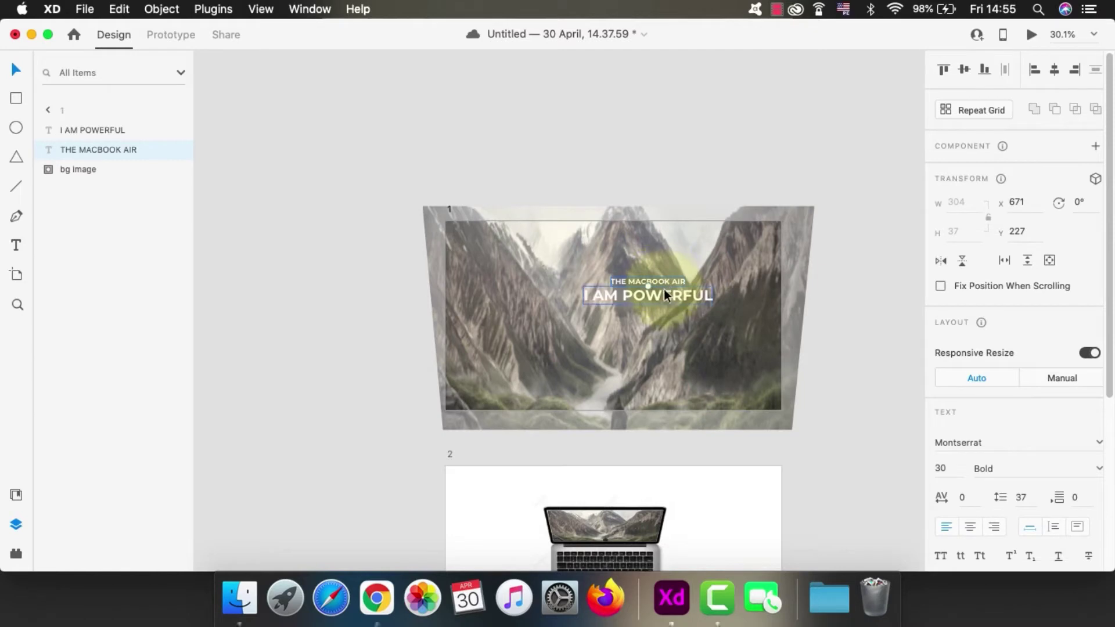
pyautogui.scroll(3, 624, 446)
pyautogui.rightClick(625, 452)
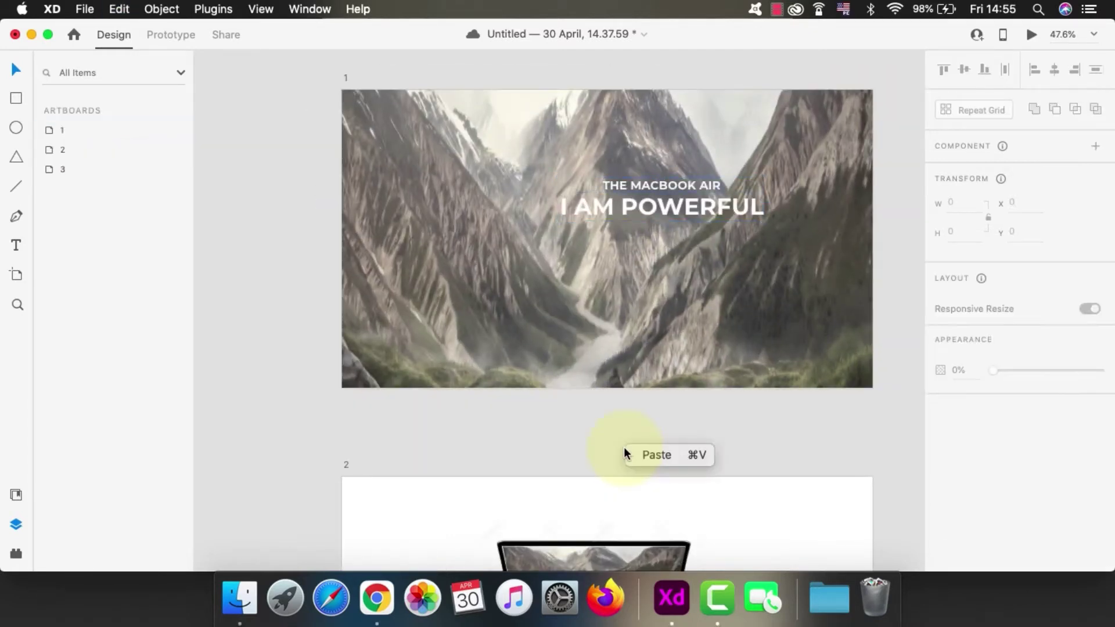
pyautogui.click(622, 516)
pyautogui.scroll(-5, 616, 499)
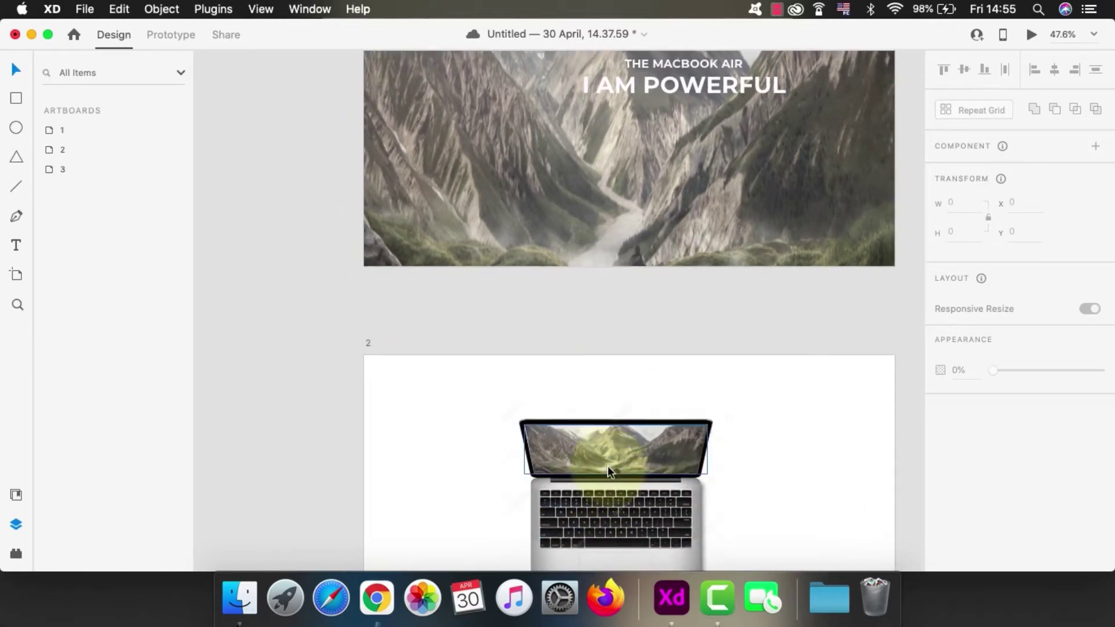
pyautogui.click(617, 400)
pyautogui.click(613, 381)
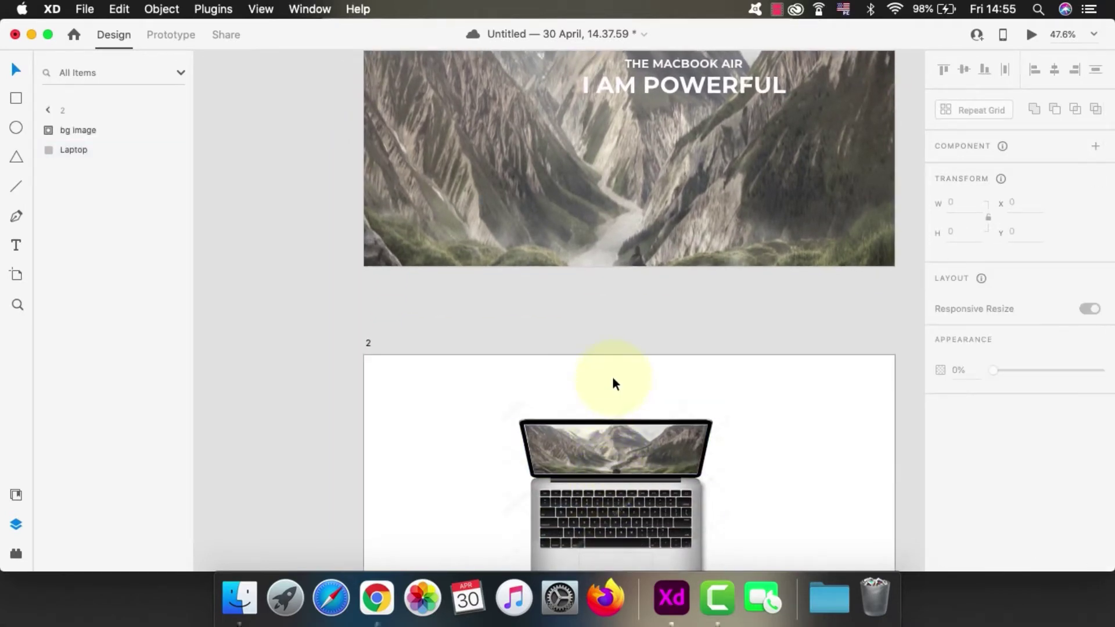
pyautogui.press('super+v')
# - Change the fill of both pasted texts on artboard 2 to near-black #080000 and place them centred above the laptop
pyautogui.scroll(-4, 1028, 454)
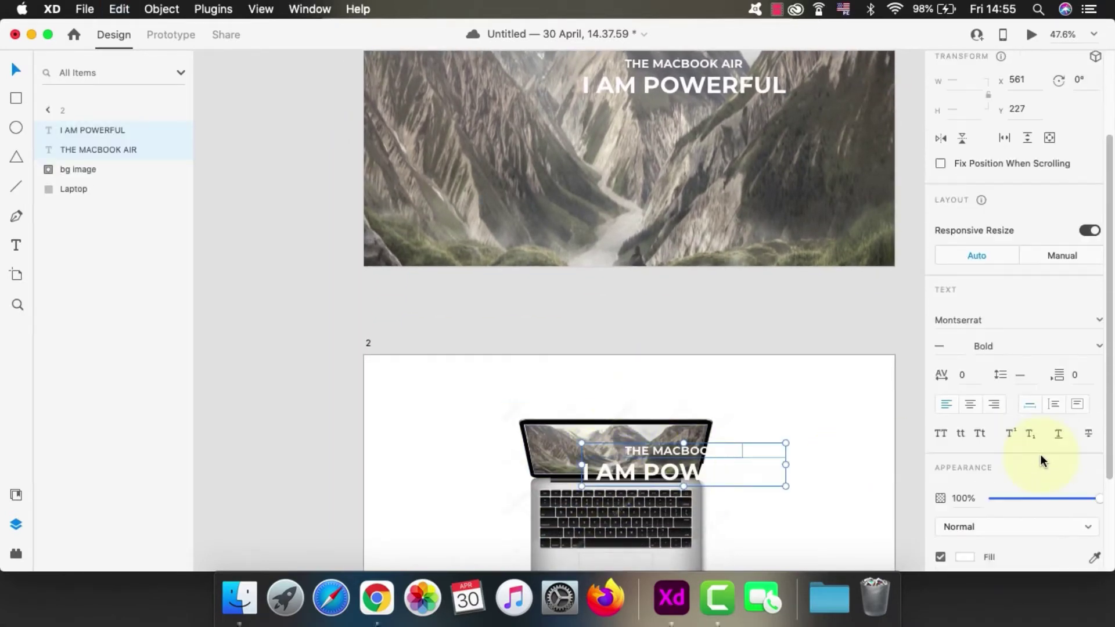
pyautogui.scroll(-4, 1040, 460)
pyautogui.click(964, 423)
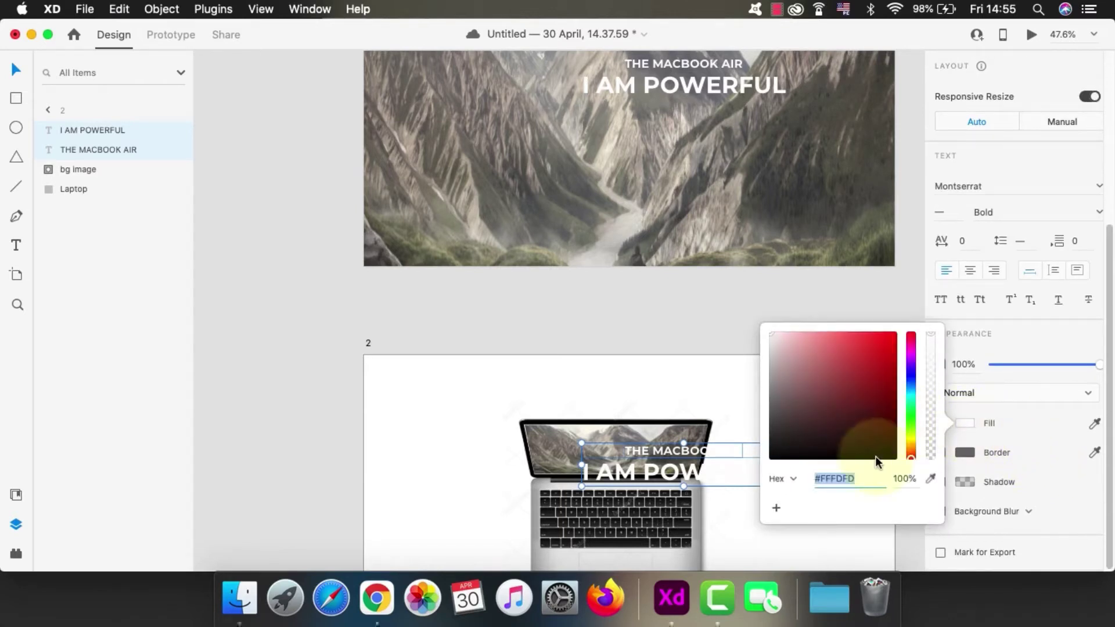
pyautogui.click(893, 457)
pyautogui.moveTo(739, 452); pyautogui.dragTo(660, 399)
# - Replace the I AM POWERFUL wording on artboard 2 with AM IN A BOX and centre it below THE MACBOOK AIR at about X 466, Y 68
pyautogui.doubleClick(660, 399)
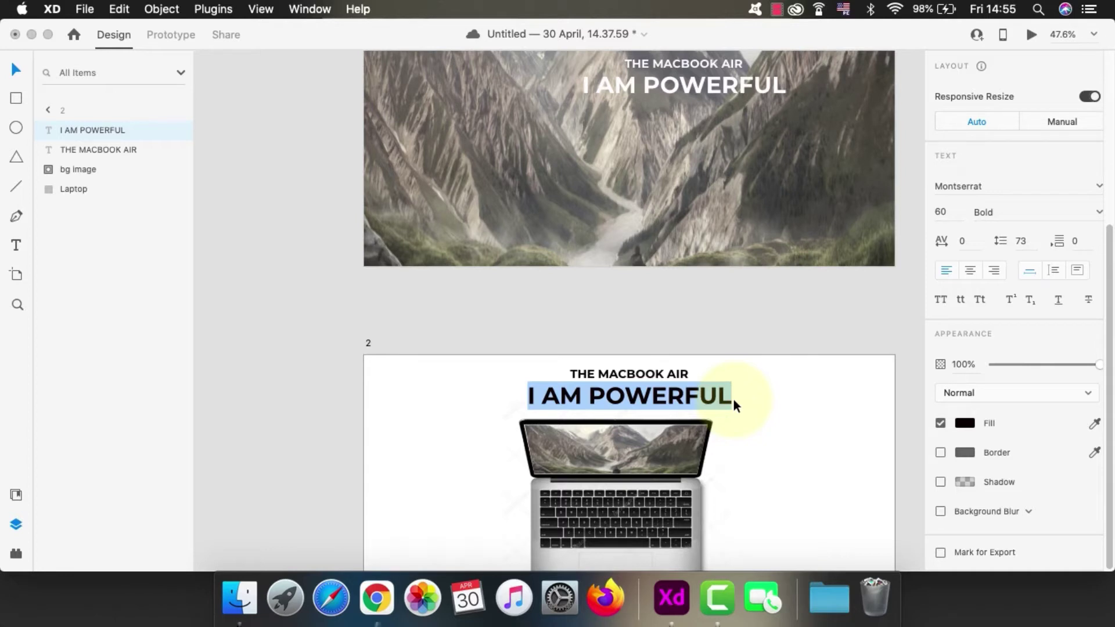
pyautogui.write('AM')
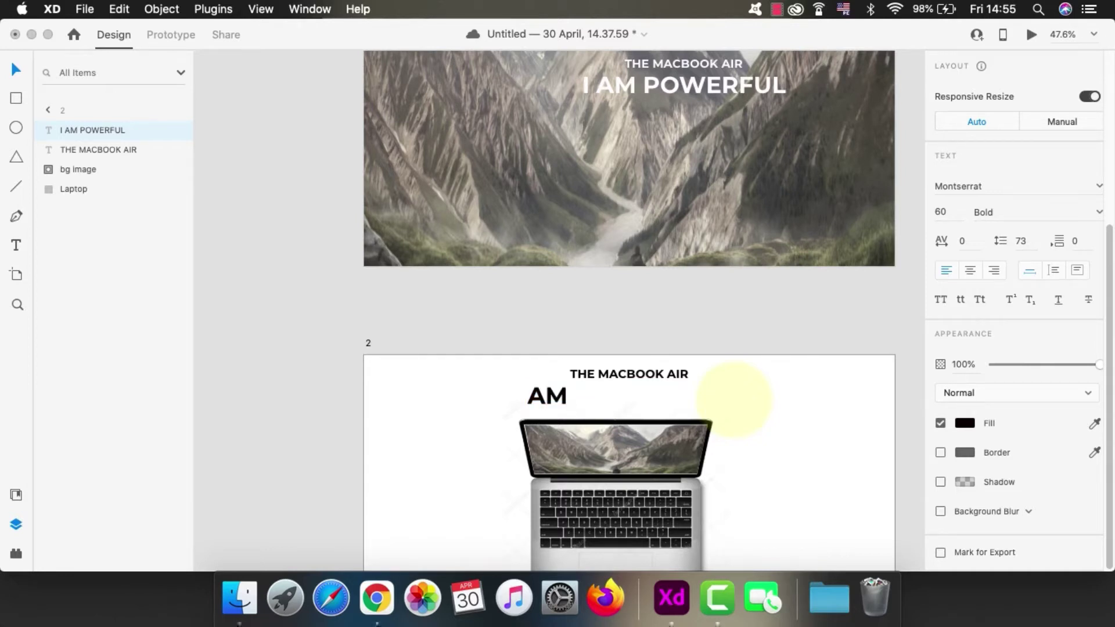
pyautogui.write(' IN')
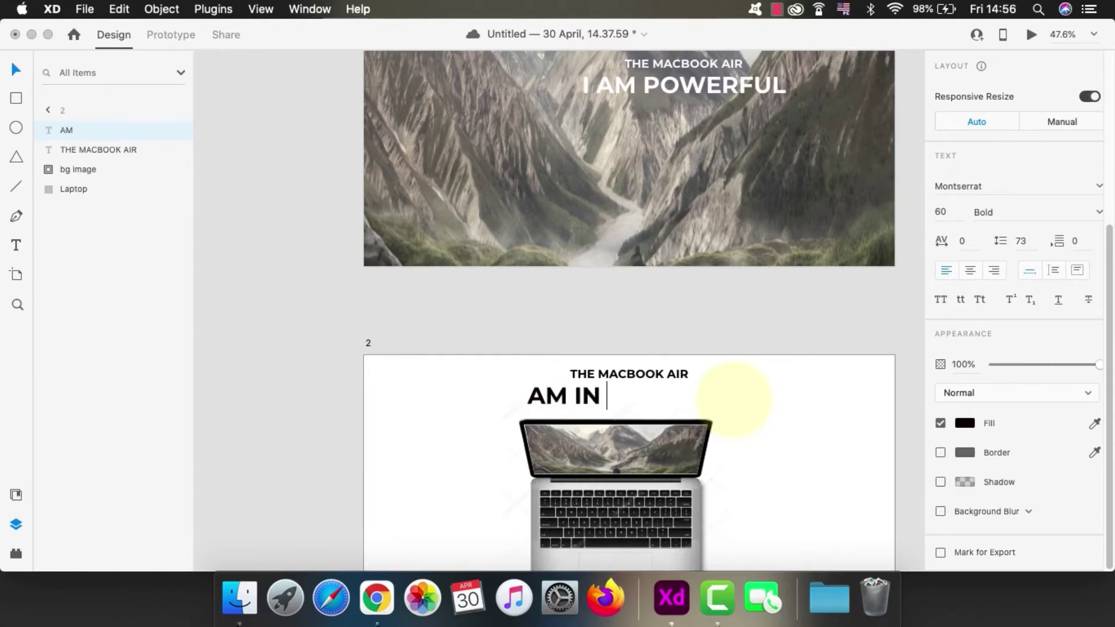
pyautogui.write(' A BOX')
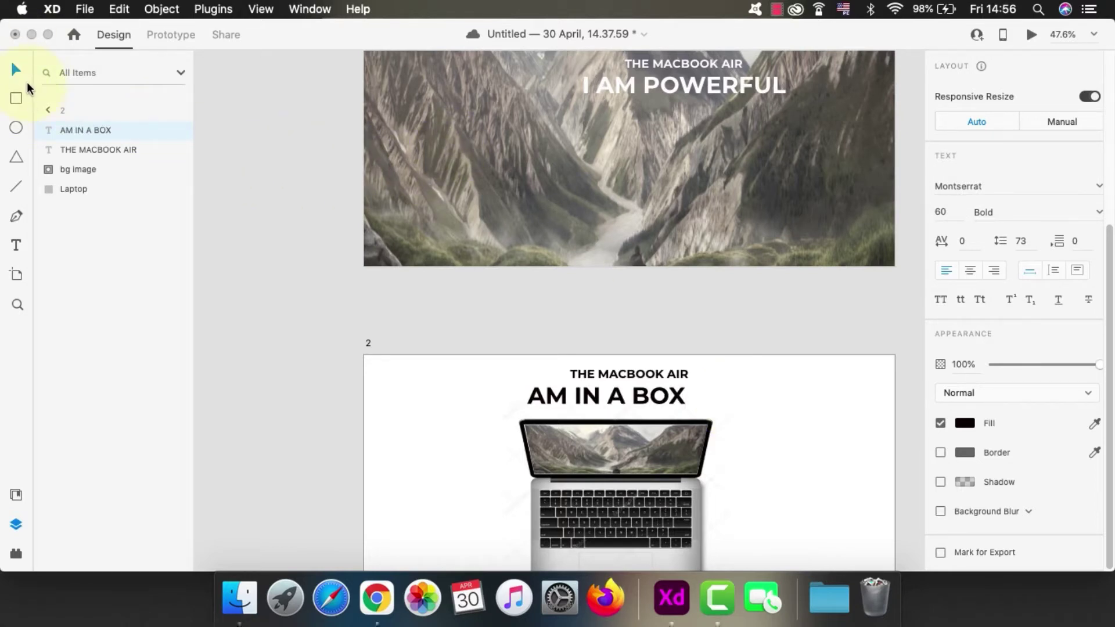
pyautogui.click(14, 76)
pyautogui.moveTo(609, 395); pyautogui.dragTo(627, 397)
pyautogui.click(648, 372)
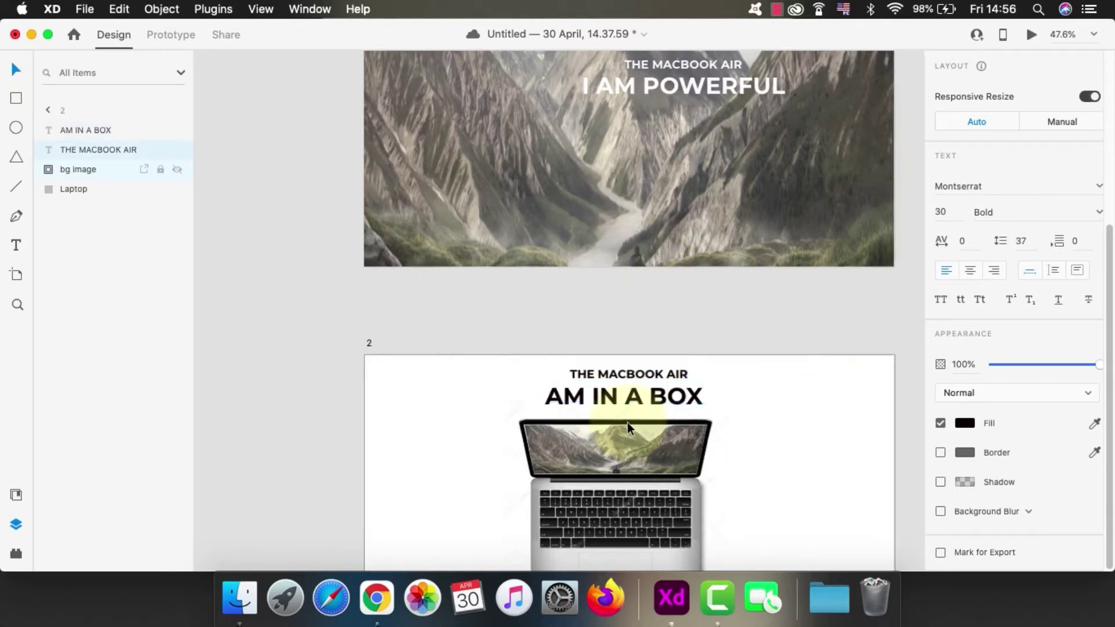
# - Preview the prototype from artboard 1 to check the text transition to artboard 2, and close the preview
pyautogui.scroll(-2, 627, 423)
pyautogui.scroll(-3, 755, 436)
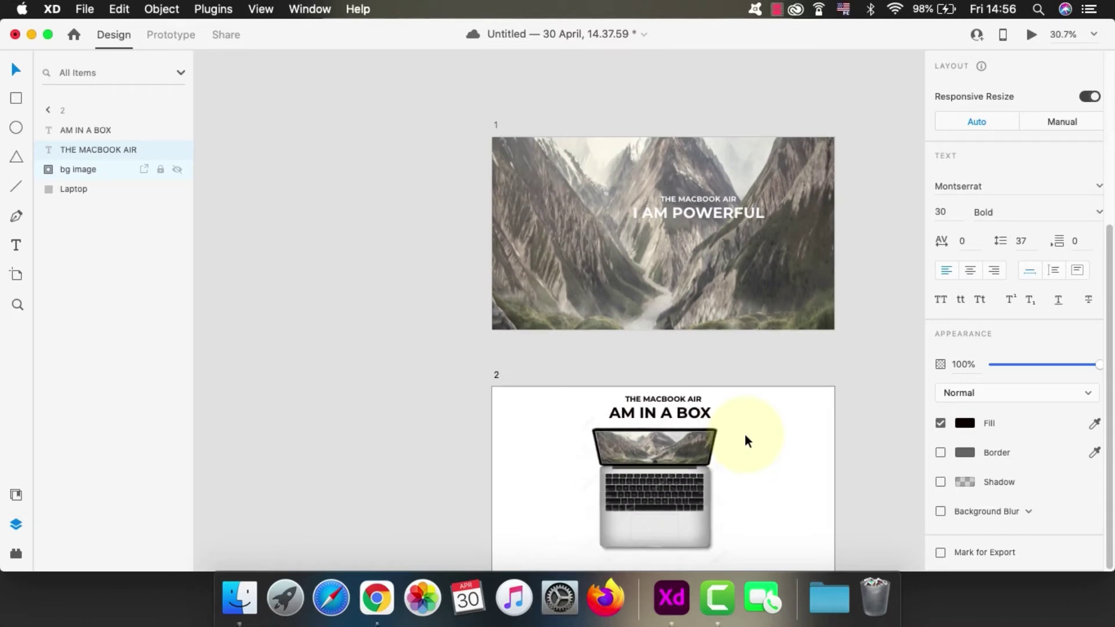
pyautogui.click(497, 123)
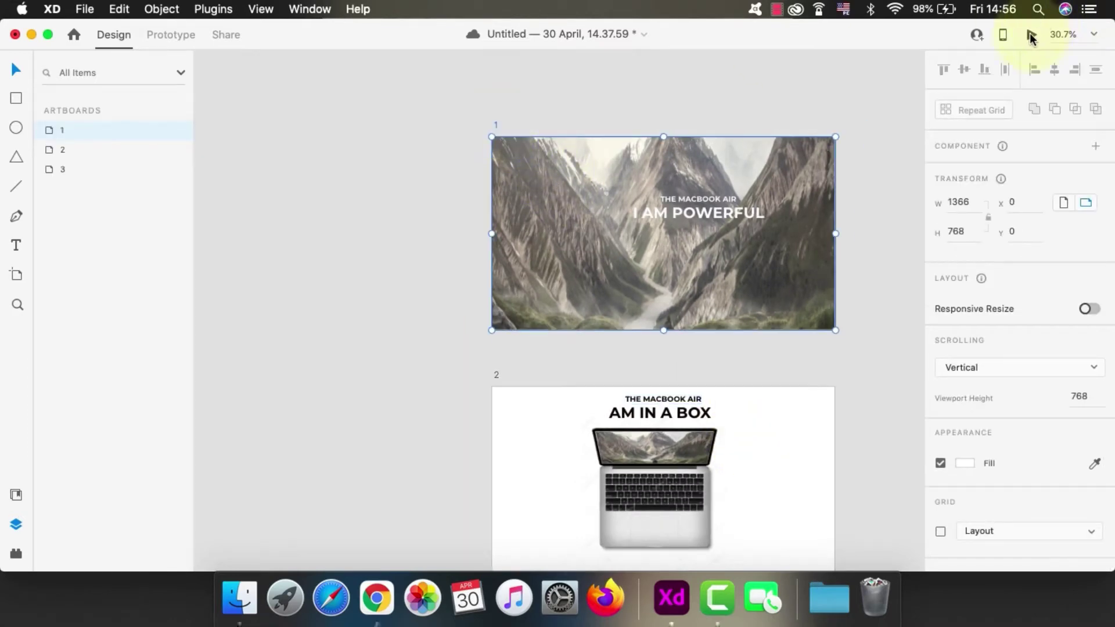
pyautogui.click(1031, 35)
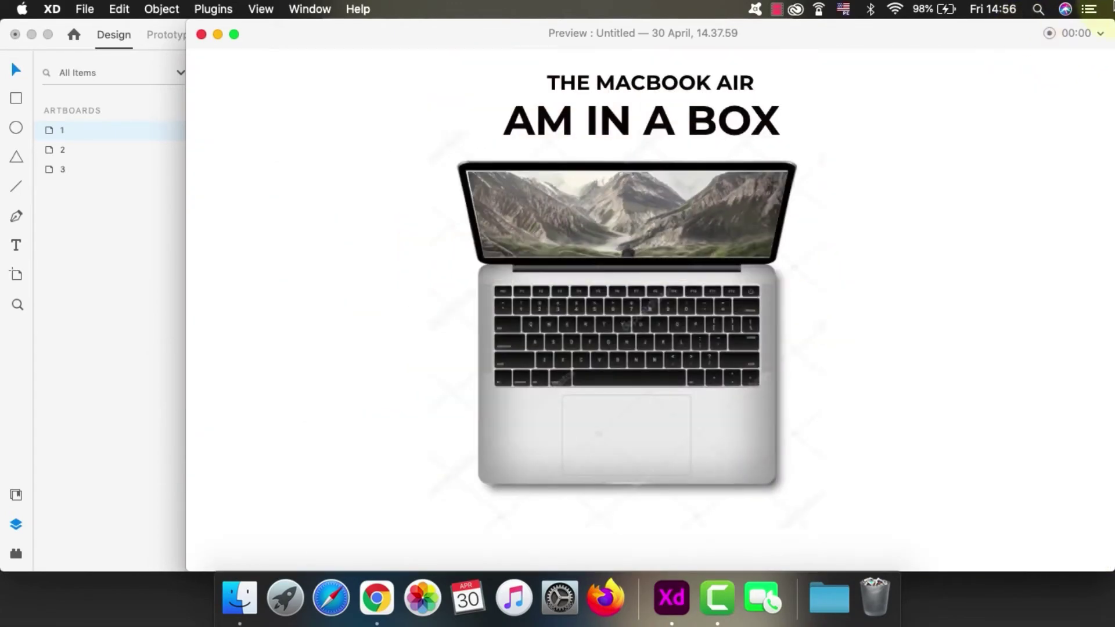
pyautogui.click(201, 35)
# - Copy the AM IN A BOX text from artboard 2 to the lower-right corner of artboard 1, at about X 944, Y 661
pyautogui.click(676, 412)
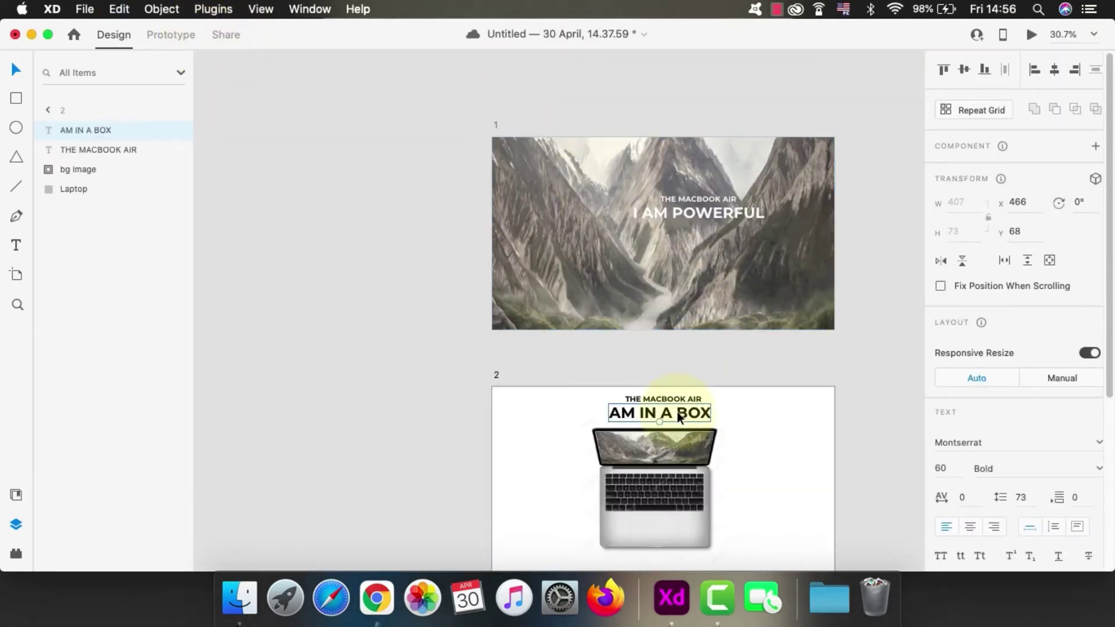
pyautogui.click(783, 244)
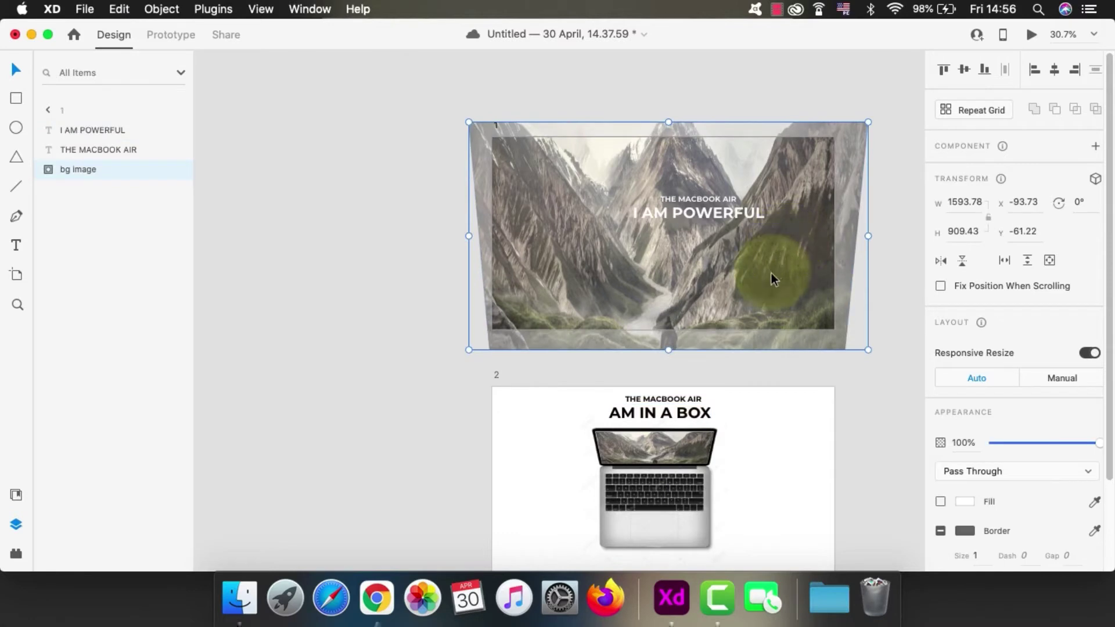
pyautogui.press('super+v')
pyautogui.click(650, 162)
pyautogui.moveTo(650, 160); pyautogui.dragTo(771, 309)
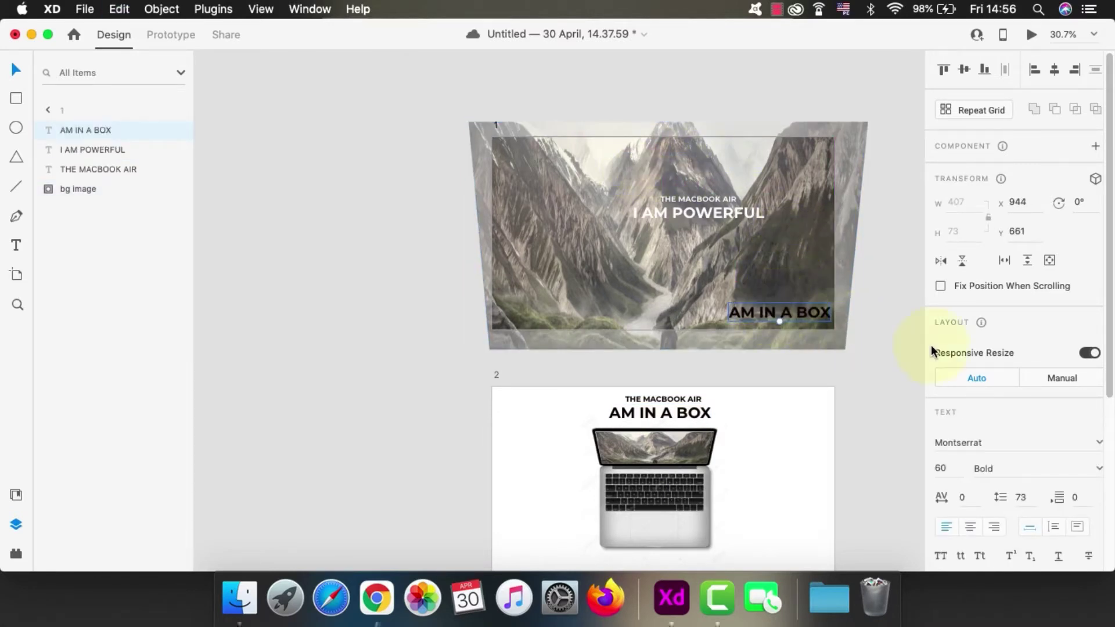
# - Set the fill opacity of the AM IN A BOX text on artboard 1 to 0%
pyautogui.scroll(-5, 995, 366)
pyautogui.click(964, 424)
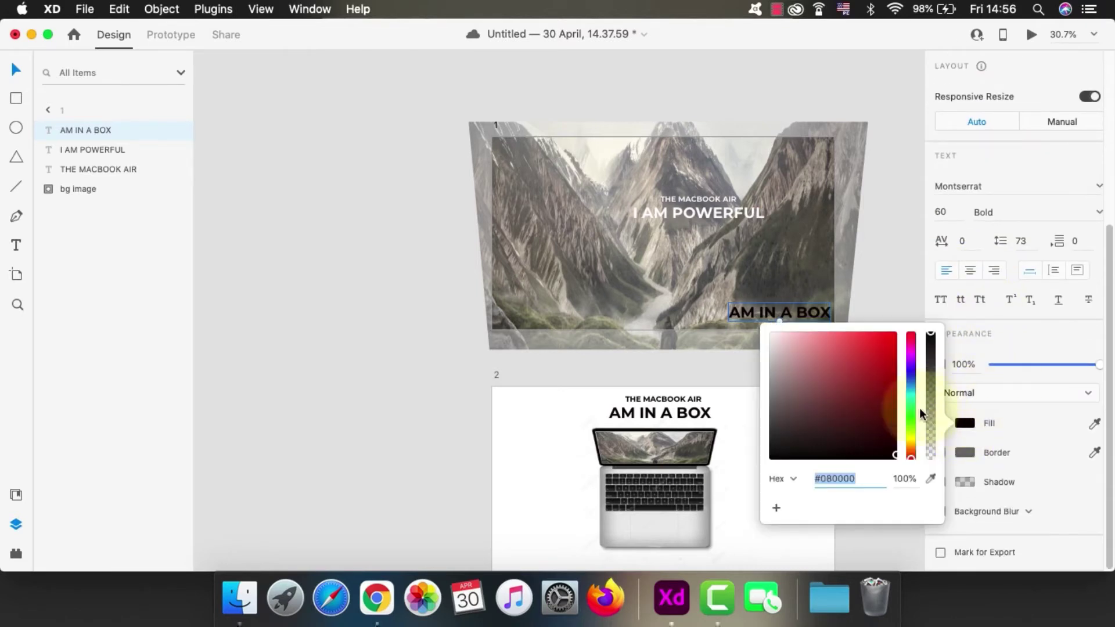
pyautogui.moveTo(933, 406); pyautogui.dragTo(942, 517)
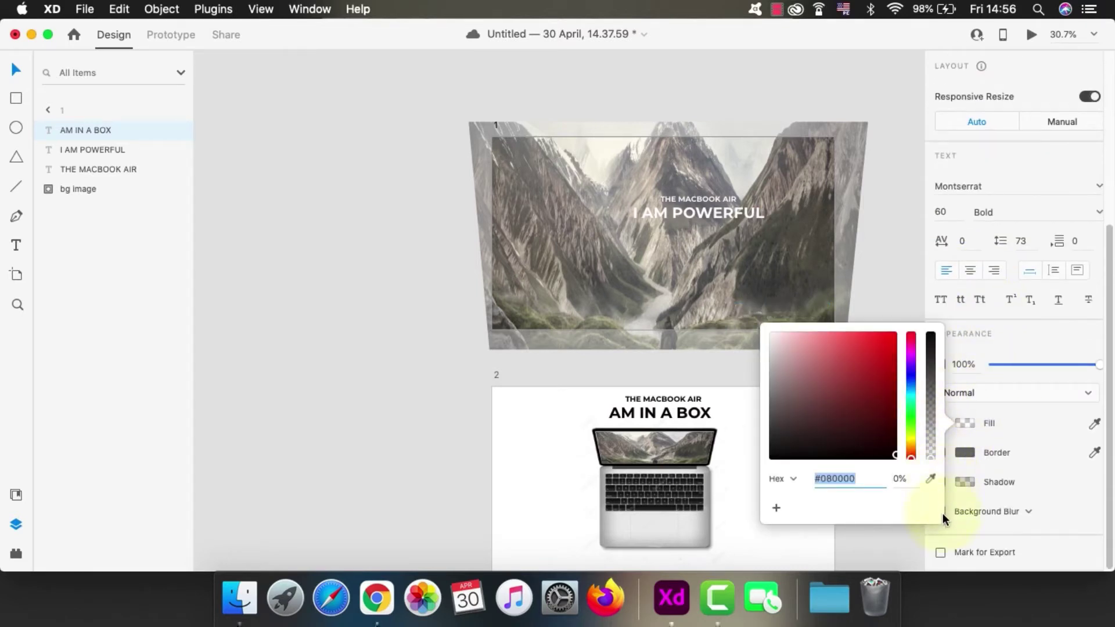
pyautogui.click(894, 241)
# - Preview the prototype from artboard 1 again to check how the AM IN A BOX text animates in, and close the preview
pyautogui.click(491, 125)
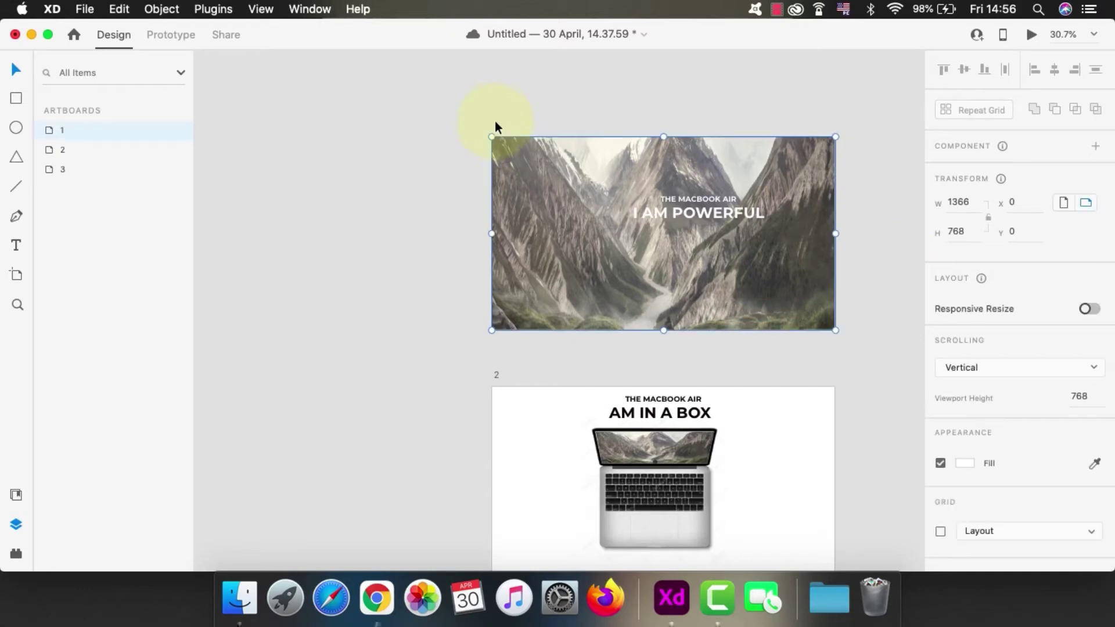
pyautogui.click(1031, 37)
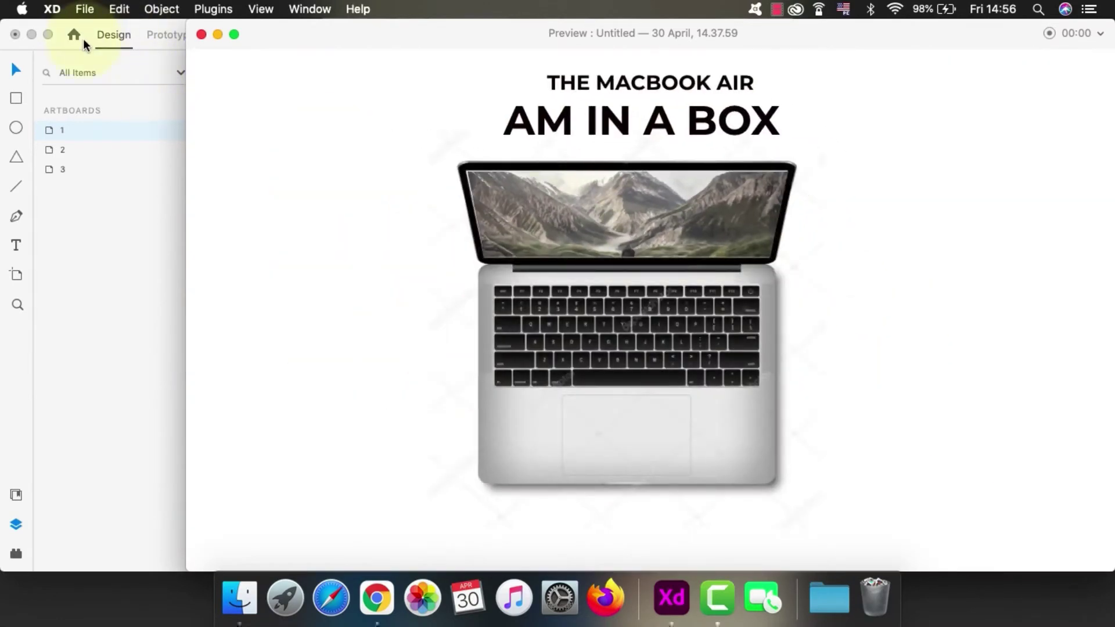
pyautogui.click(201, 35)
# - Copy the laptop from artboard 2 to artboard 3 and place it across the artboard's top edge at about X 360, Y -199
pyautogui.scroll(-5, 485, 255)
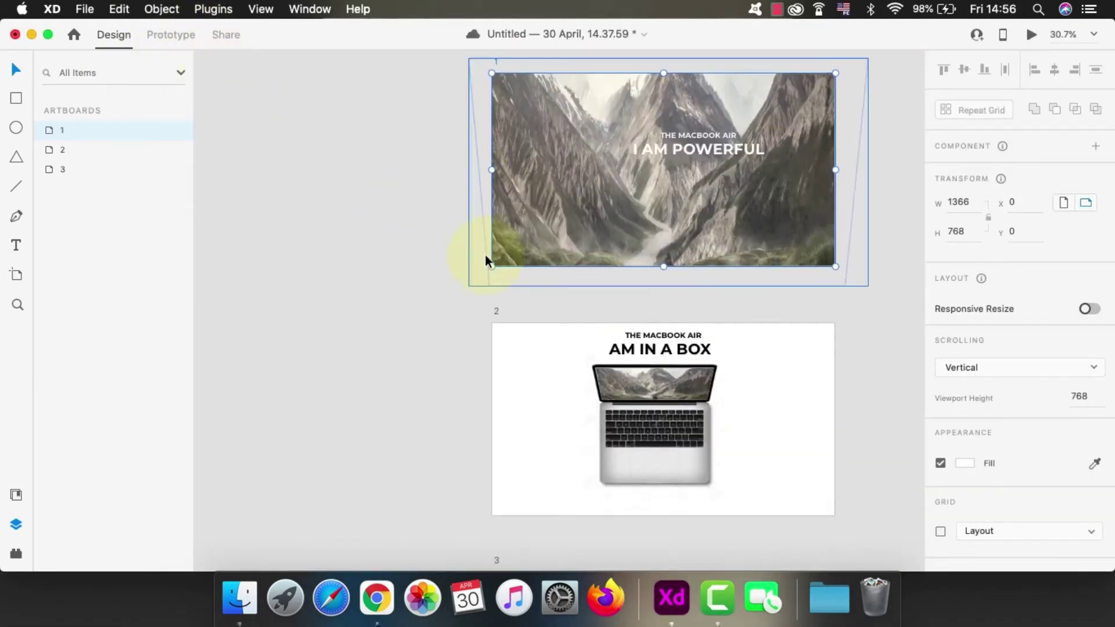
pyautogui.scroll(-2, 685, 359)
pyautogui.hscroll(3, 685, 358)
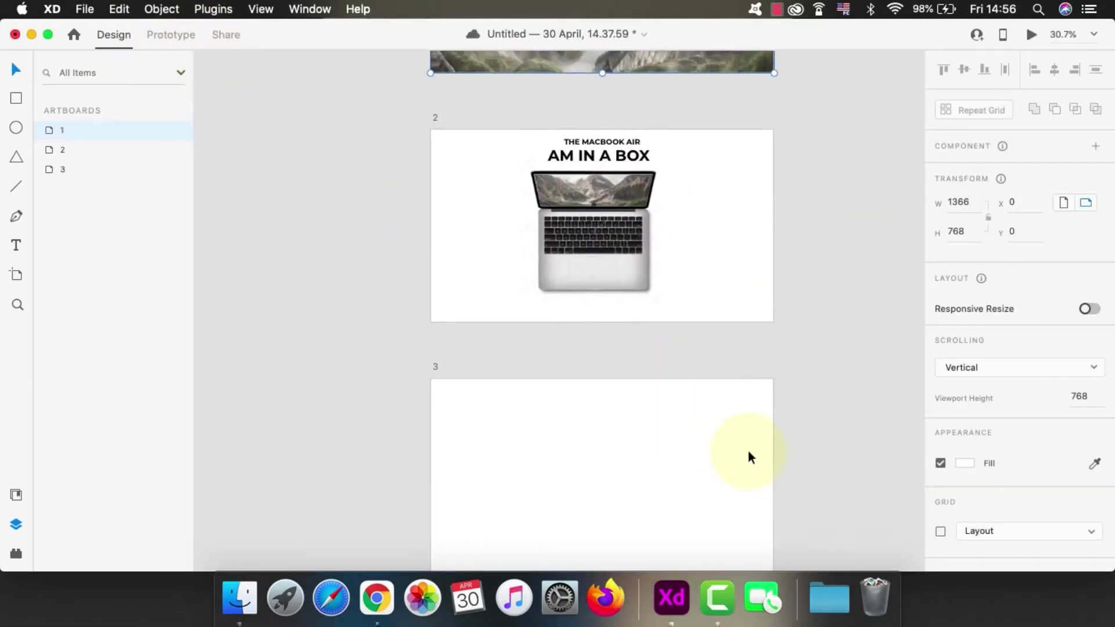
pyautogui.click(602, 200)
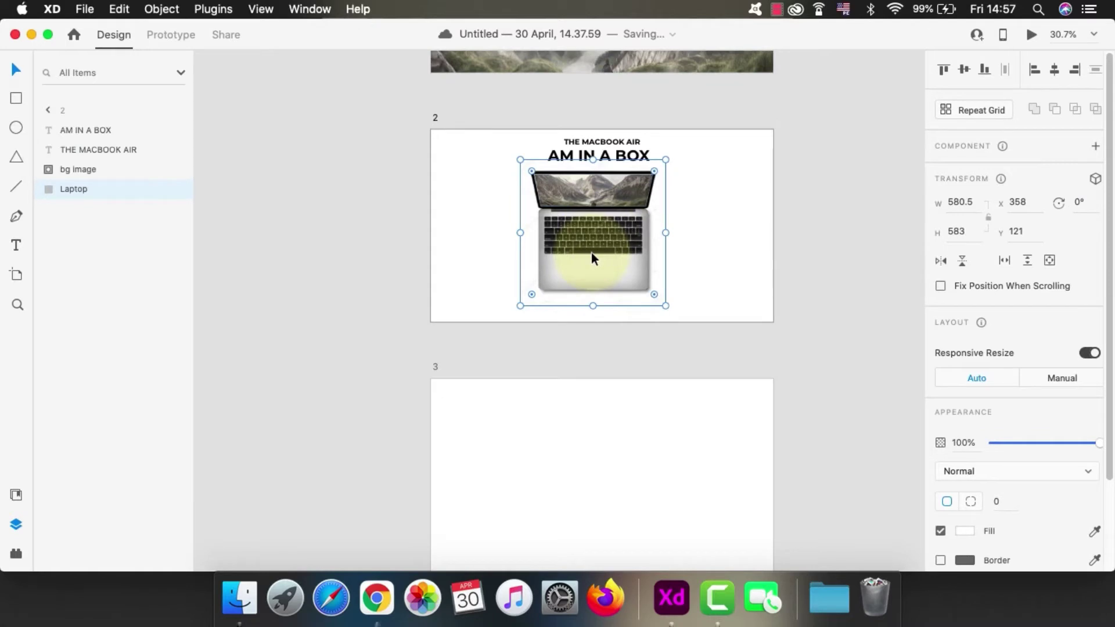
pyautogui.press('super+c')
pyautogui.click(527, 433)
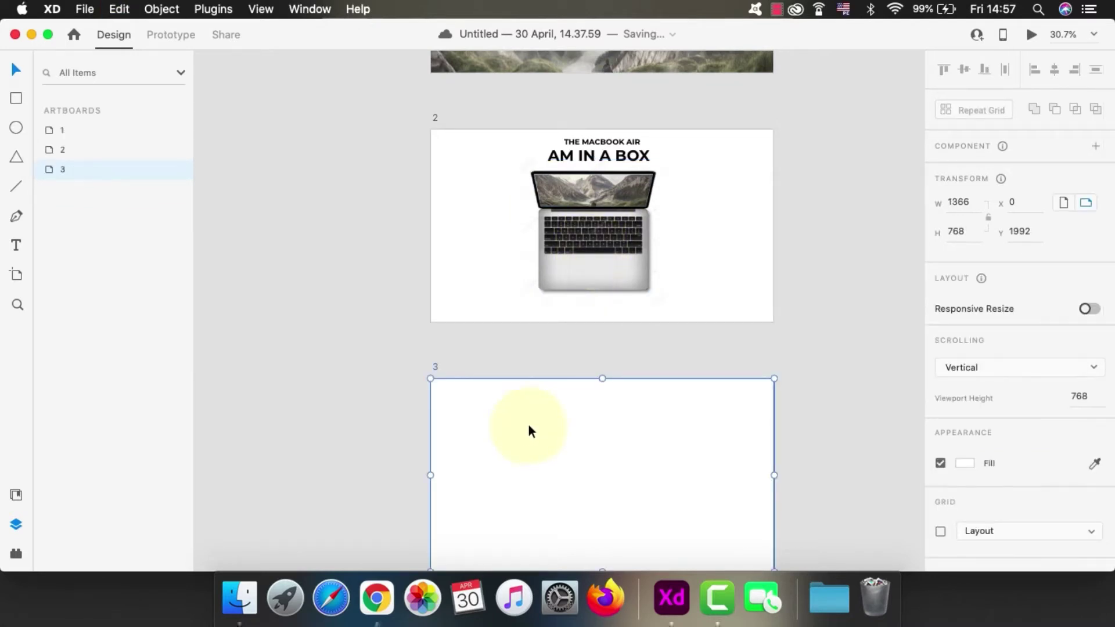
pyautogui.press('super+v')
pyautogui.moveTo(616, 458); pyautogui.dragTo(608, 404)
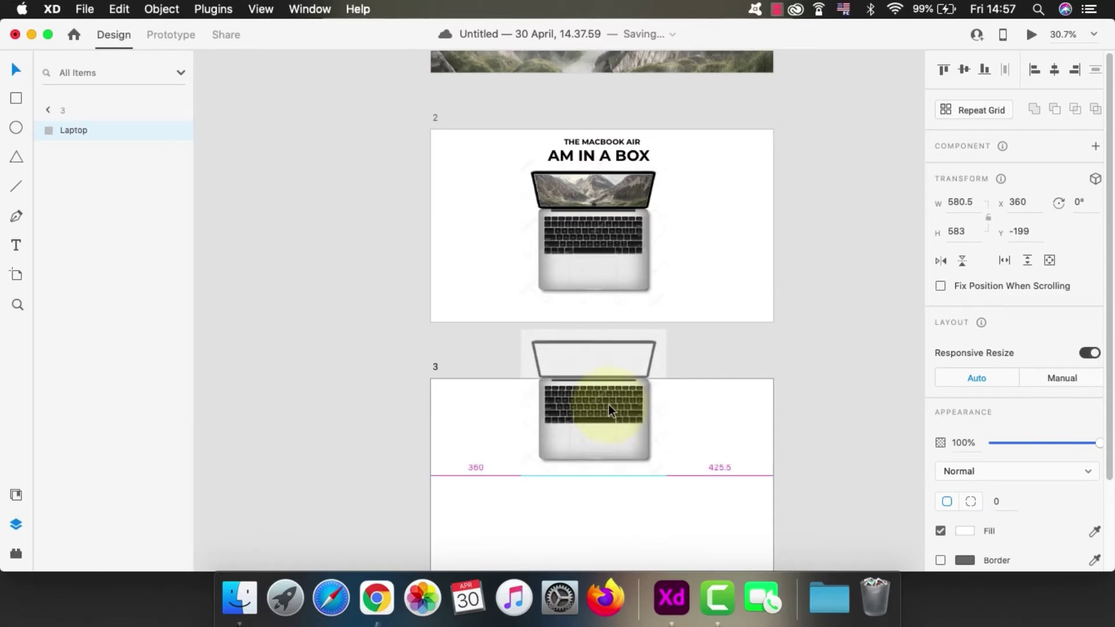
pyautogui.click(818, 384)
pyautogui.scroll(1, 827, 416)
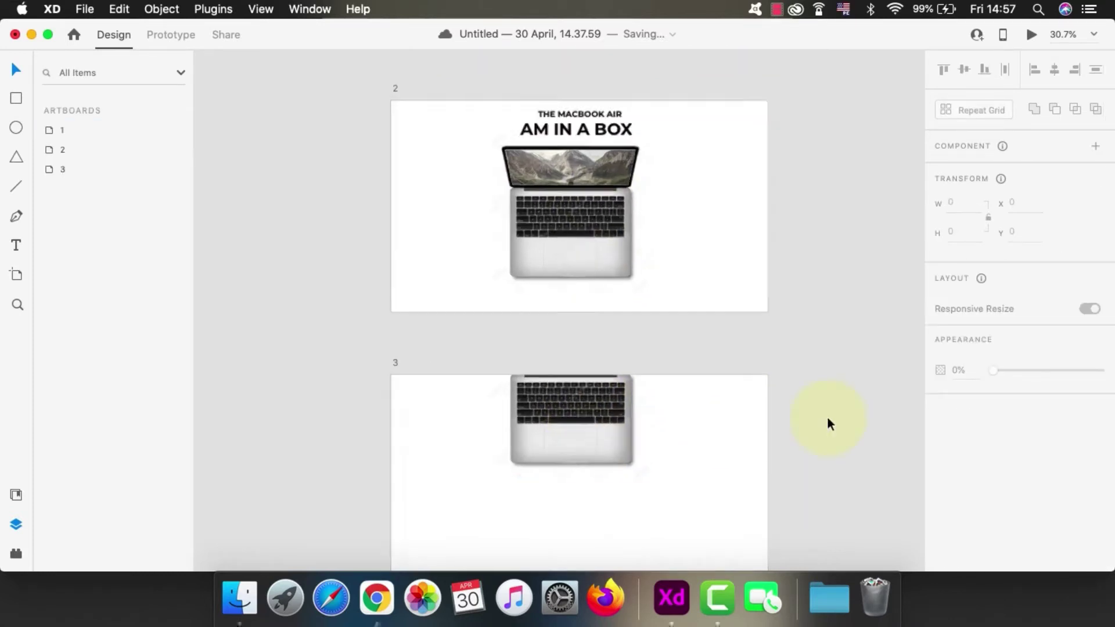
# - Draw a rectangle about 505 by 169 in the lower-right area of artboard 3, below the laptop
pyautogui.scroll(2, 826, 416)
pyautogui.scroll(-2, 826, 416)
pyautogui.scroll(1, 827, 416)
pyautogui.scroll(-2, 826, 415)
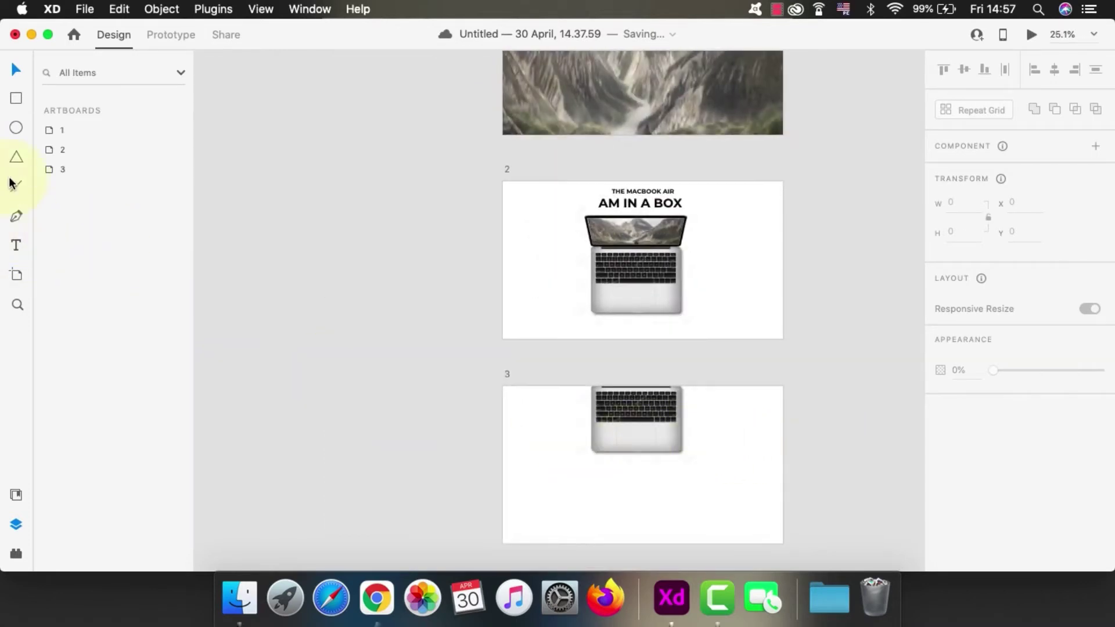
pyautogui.click(16, 98)
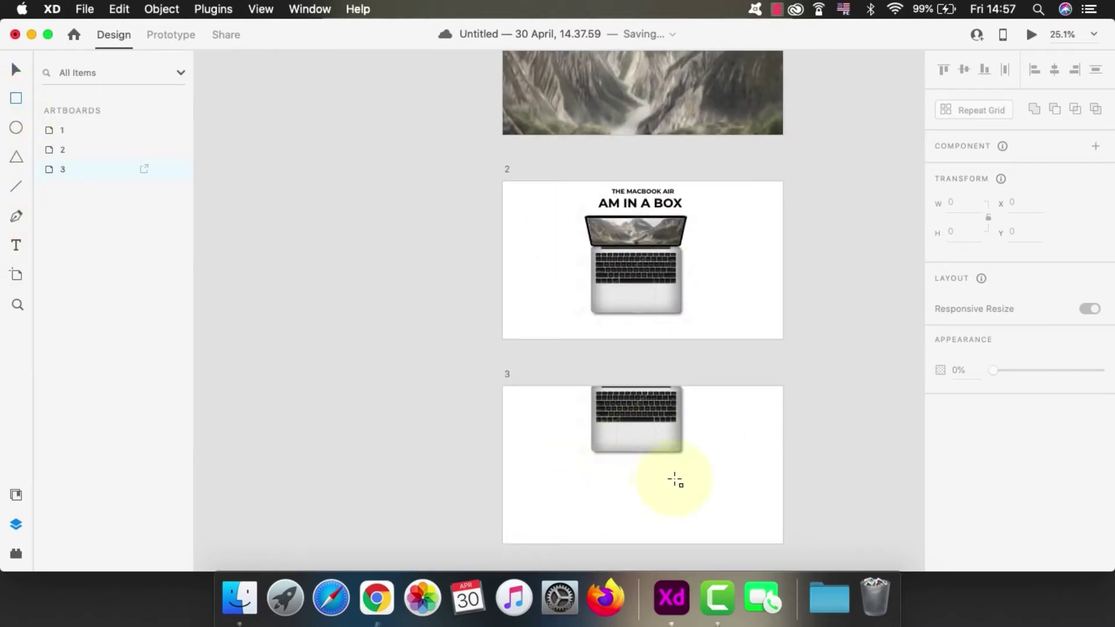
pyautogui.moveTo(675, 478); pyautogui.dragTo(778, 512)
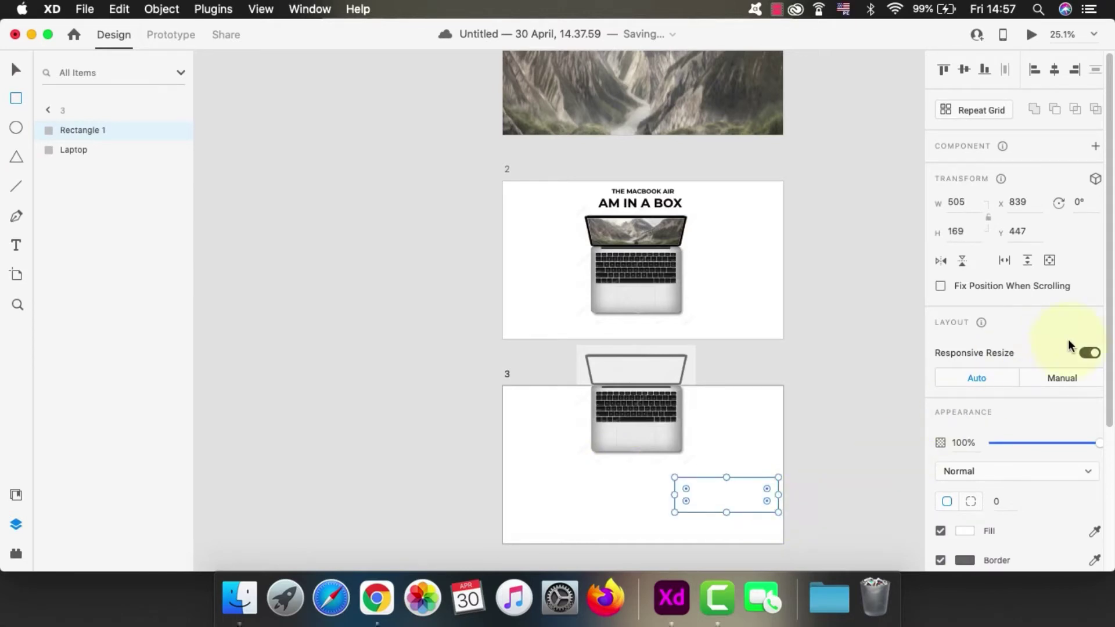
# - Style the rectangle as a pill with no border, a near-black #020000 fill and a corner radius of about 85
pyautogui.click(940, 560)
pyautogui.click(964, 531)
pyautogui.click(893, 493)
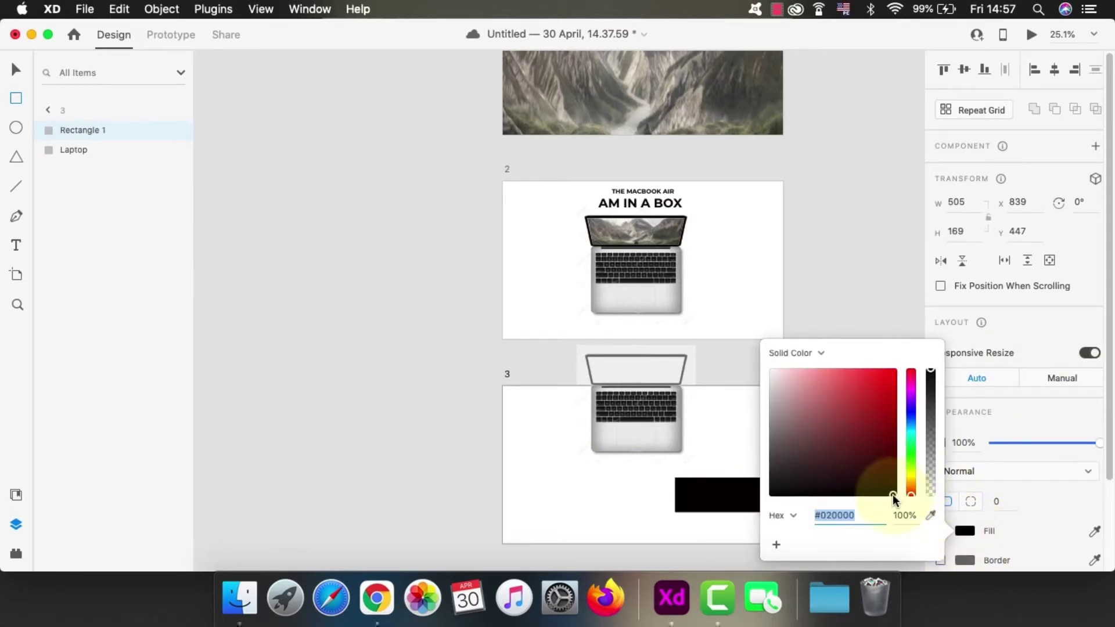
pyautogui.press('Escape')
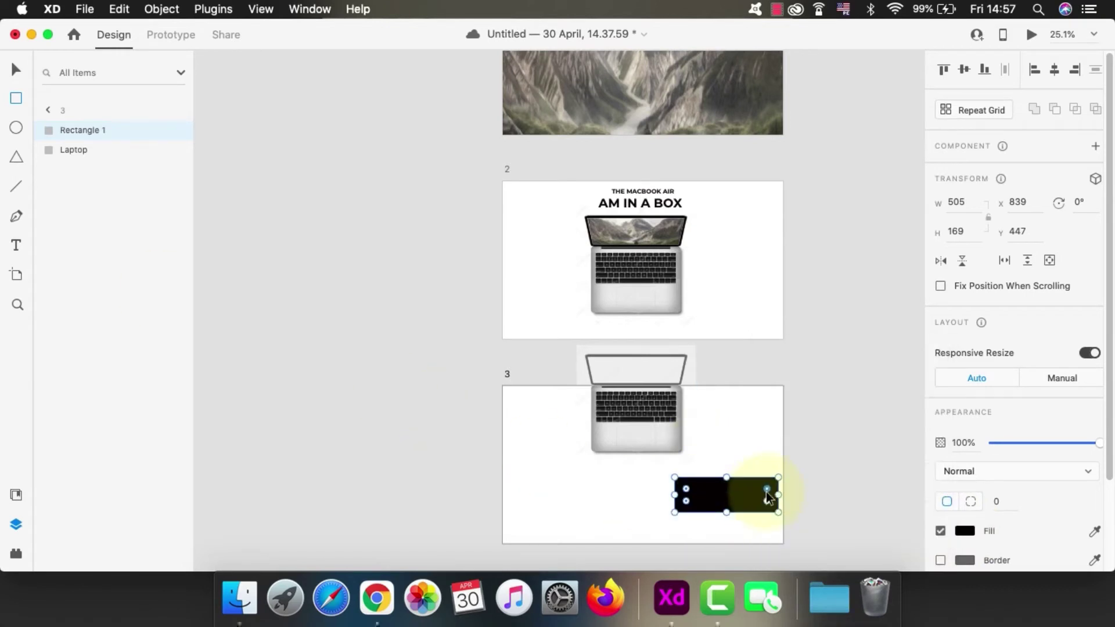
pyautogui.moveTo(765, 491); pyautogui.dragTo(746, 500)
# - Add a SHOP NOW text over the black pill shape on artboard 3
pyautogui.click(16, 245)
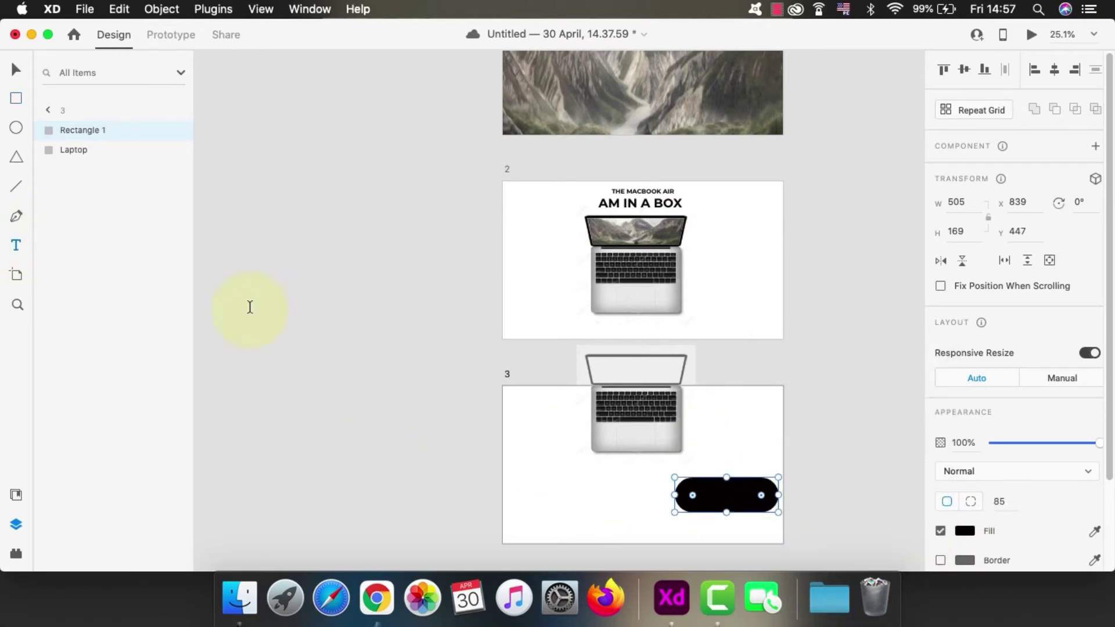
pyautogui.scroll(5, 768, 504)
pyautogui.click(570, 469)
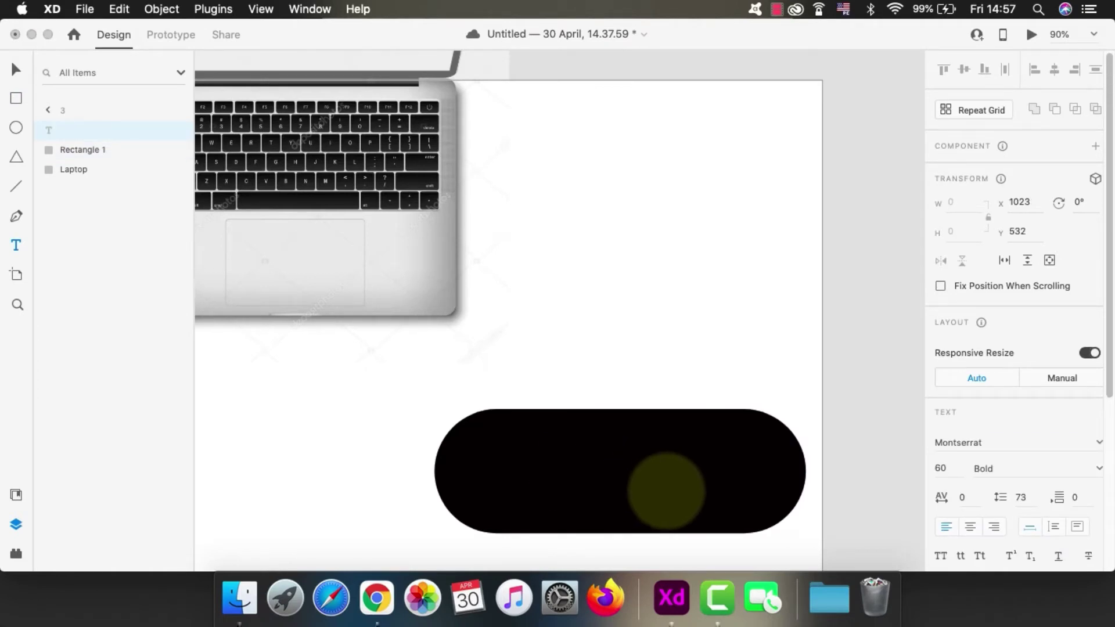
pyautogui.press('Escape')
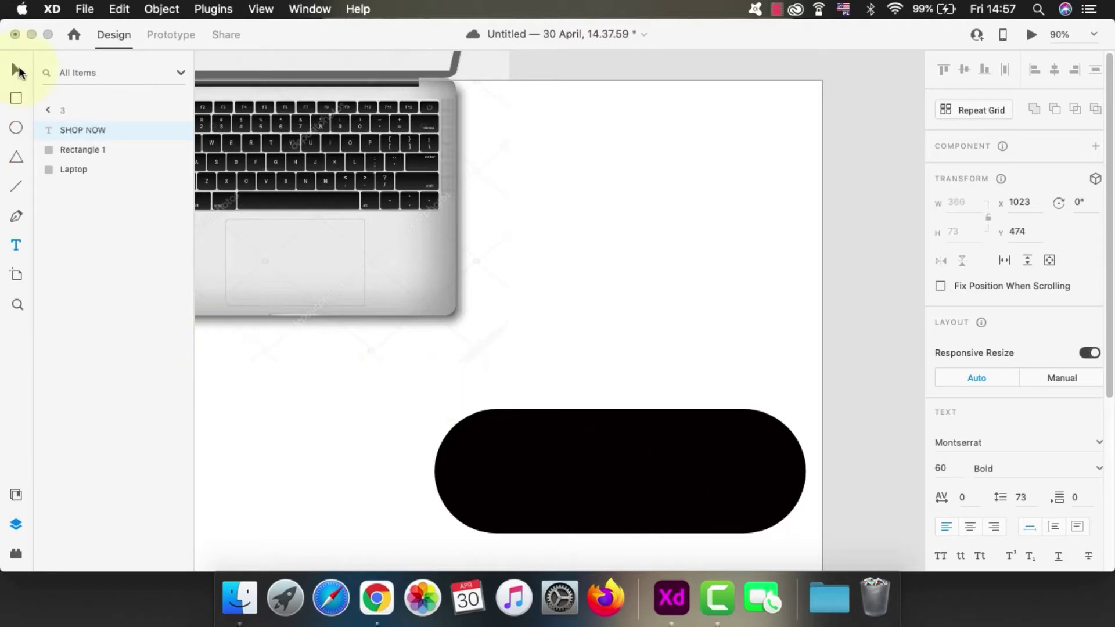
# - Change the SHOP NOW text's fill to opaque white and center the text on the pill shape
pyautogui.scroll(-5, 1019, 489)
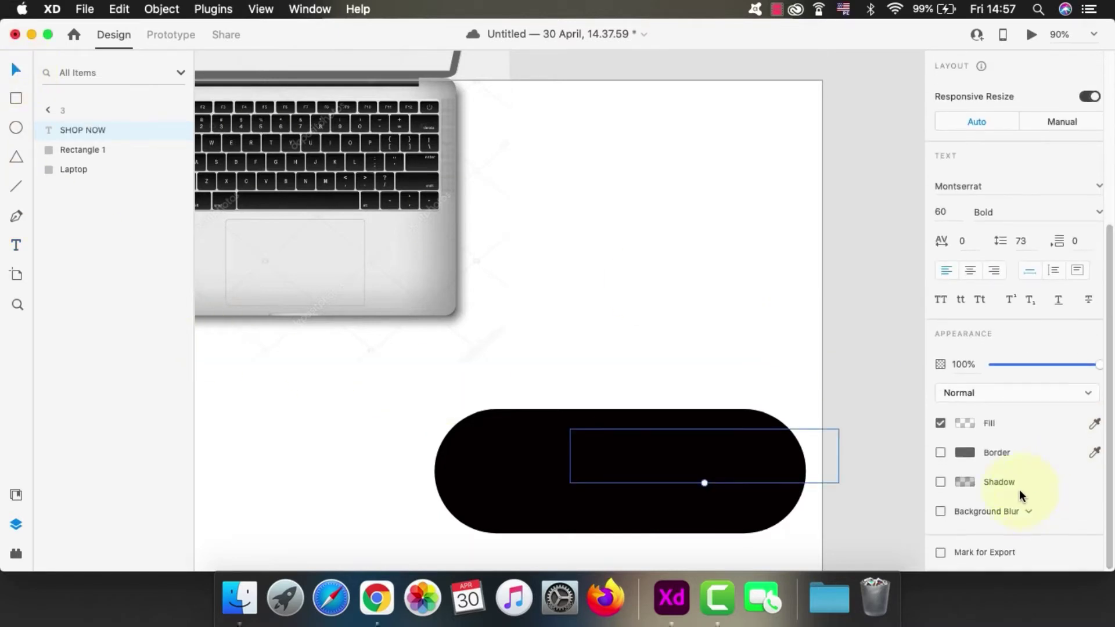
pyautogui.click(965, 422)
pyautogui.moveTo(932, 377); pyautogui.dragTo(934, 319)
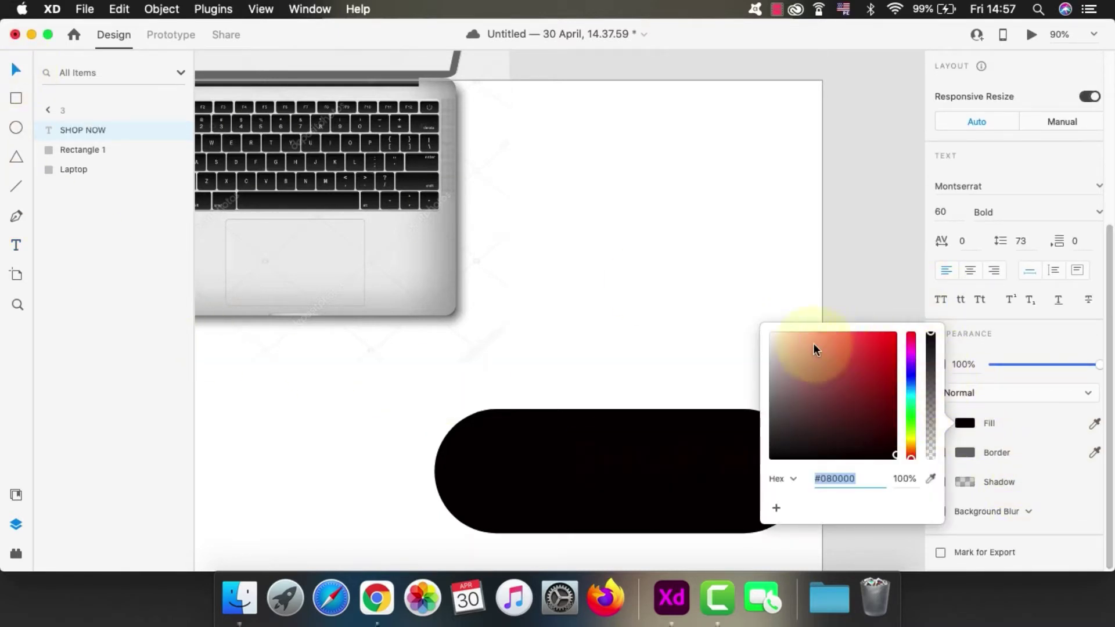
pyautogui.moveTo(813, 349); pyautogui.dragTo(775, 340)
pyautogui.moveTo(714, 458); pyautogui.dragTo(632, 478)
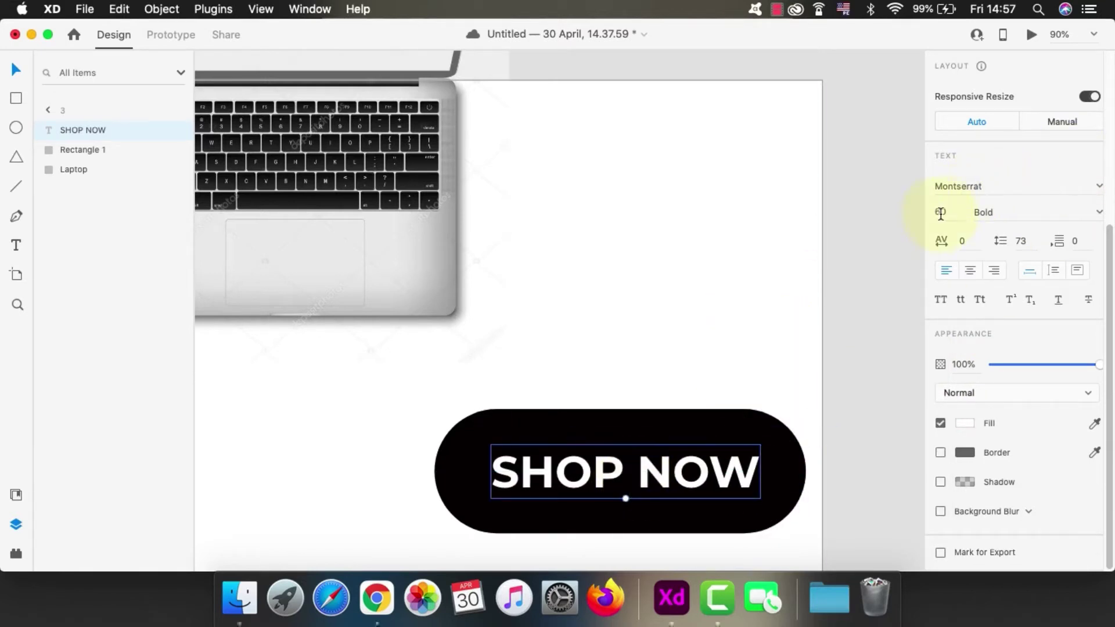
# - Set the SHOP NOW text's font size to 20 and move the text back to the pill's center
pyautogui.write('20')
pyautogui.press('Return')
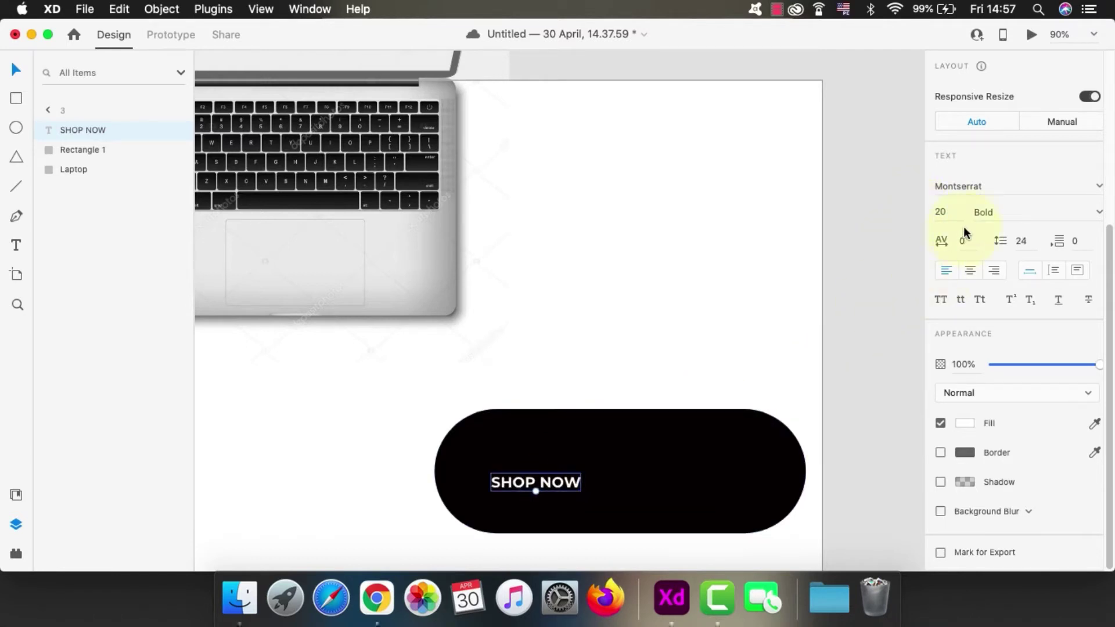
pyautogui.click(562, 482)
pyautogui.moveTo(564, 486); pyautogui.dragTo(651, 474)
# - Shrink the pill shape to about 398 by 117 around the SHOP NOW text, keeping the text centered
pyautogui.click(785, 498)
pyautogui.moveTo(806, 471); pyautogui.dragTo(763, 471)
pyautogui.moveTo(436, 471); pyautogui.dragTo(470, 471)
pyautogui.moveTo(629, 472); pyautogui.dragTo(621, 470)
pyautogui.click(659, 514)
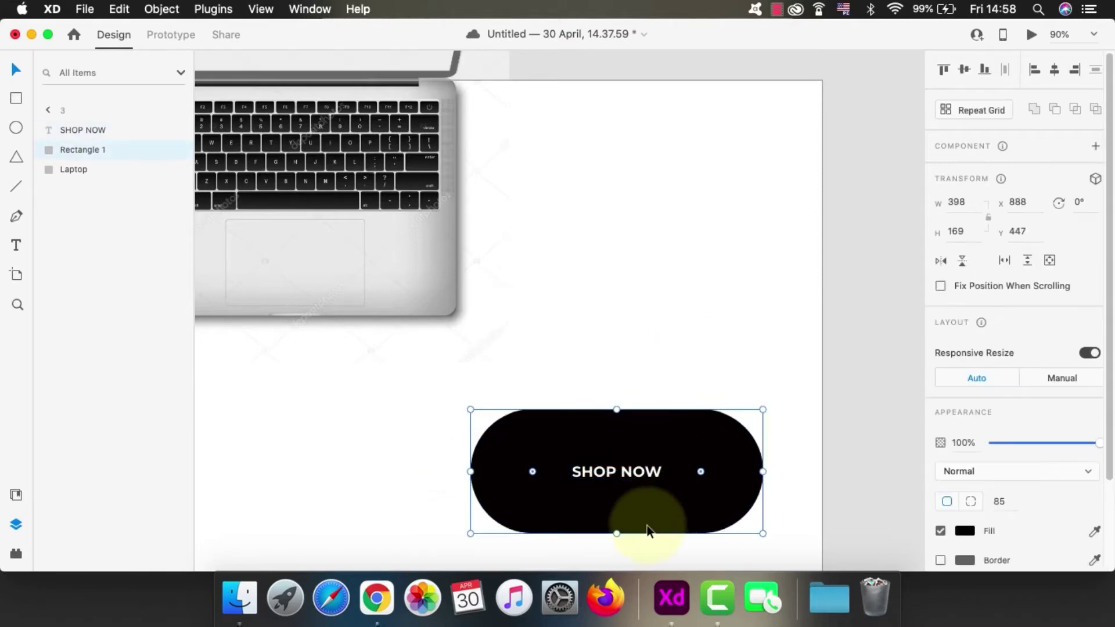
pyautogui.moveTo(617, 531); pyautogui.dragTo(619, 513)
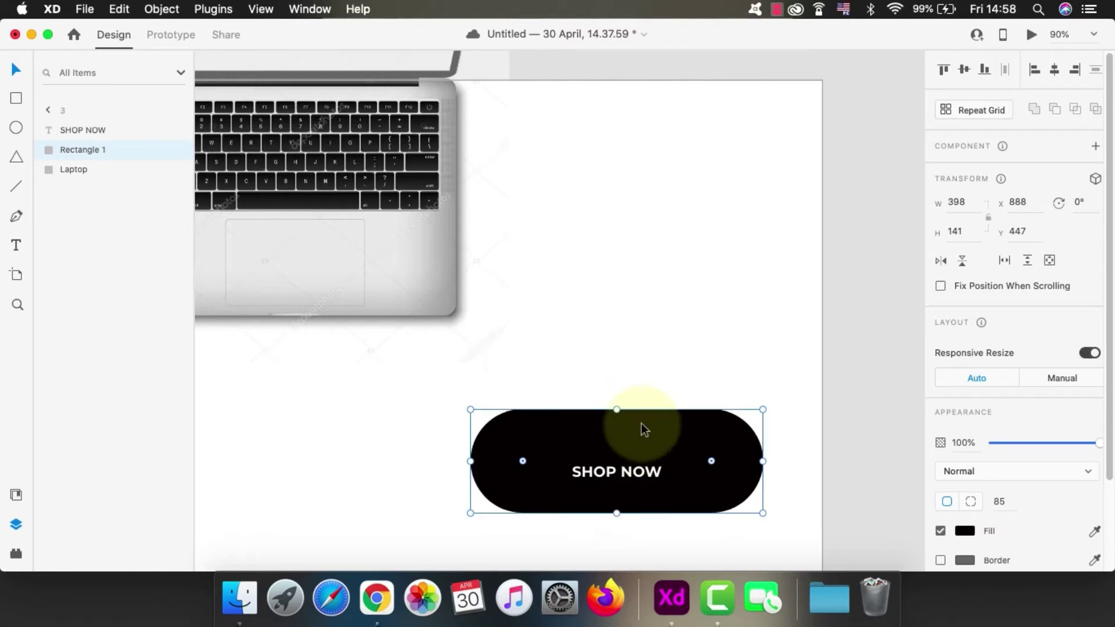
pyautogui.moveTo(617, 410); pyautogui.dragTo(617, 423)
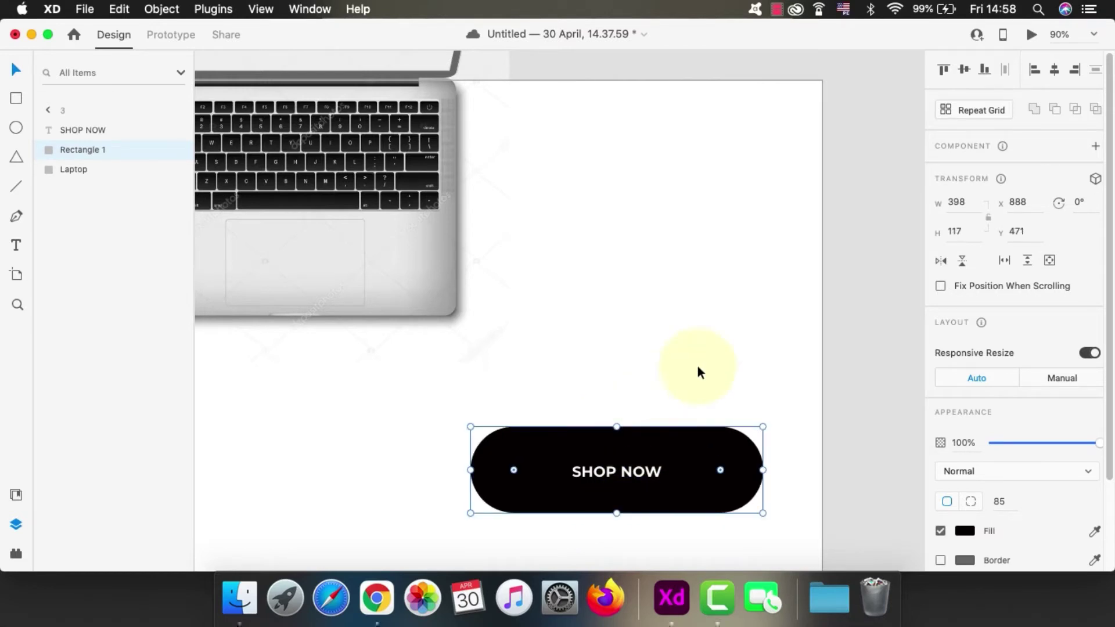
# - Shrink the pill shape further to about 247 by 90 and recenter the SHOP NOW text on it
pyautogui.scroll(-5, 698, 361)
pyautogui.scroll(5, 708, 398)
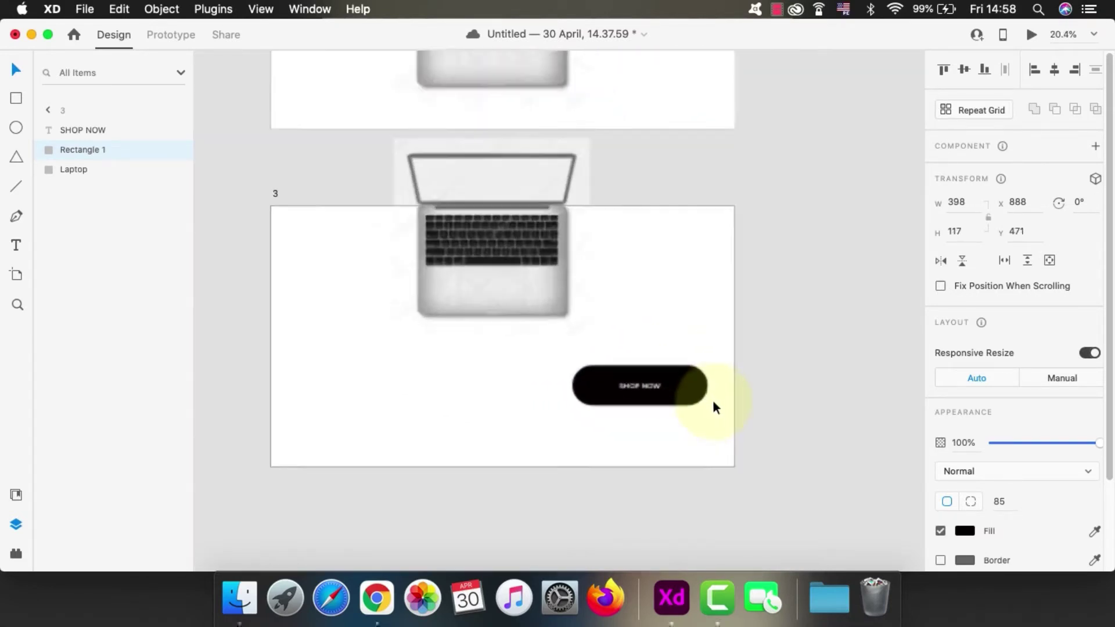
pyautogui.scroll(10, 699, 232)
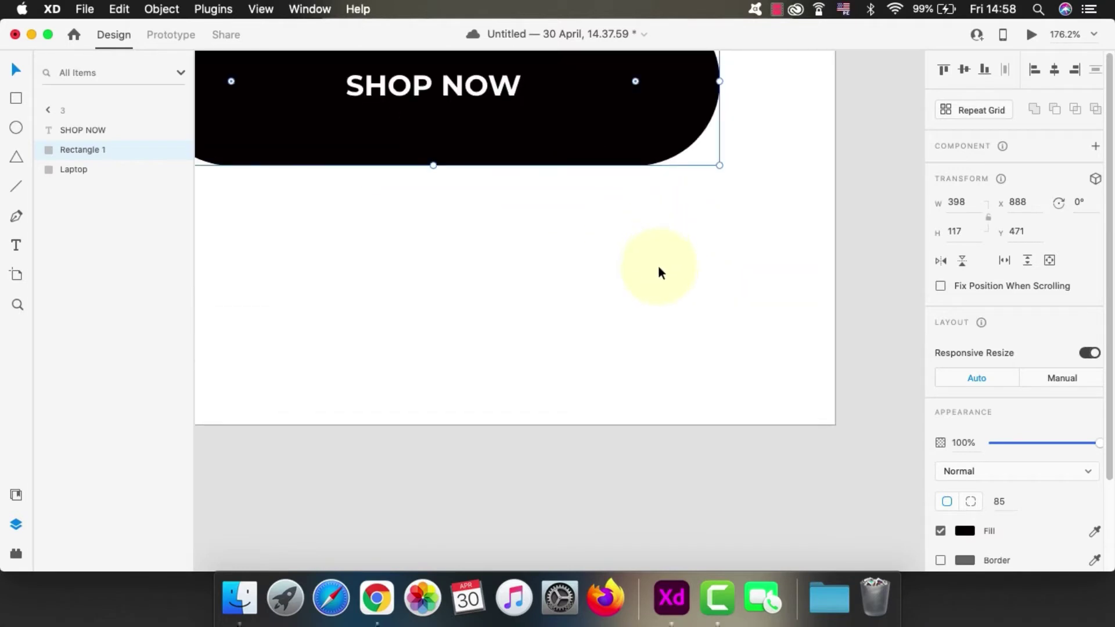
pyautogui.scroll(-8, 726, 281)
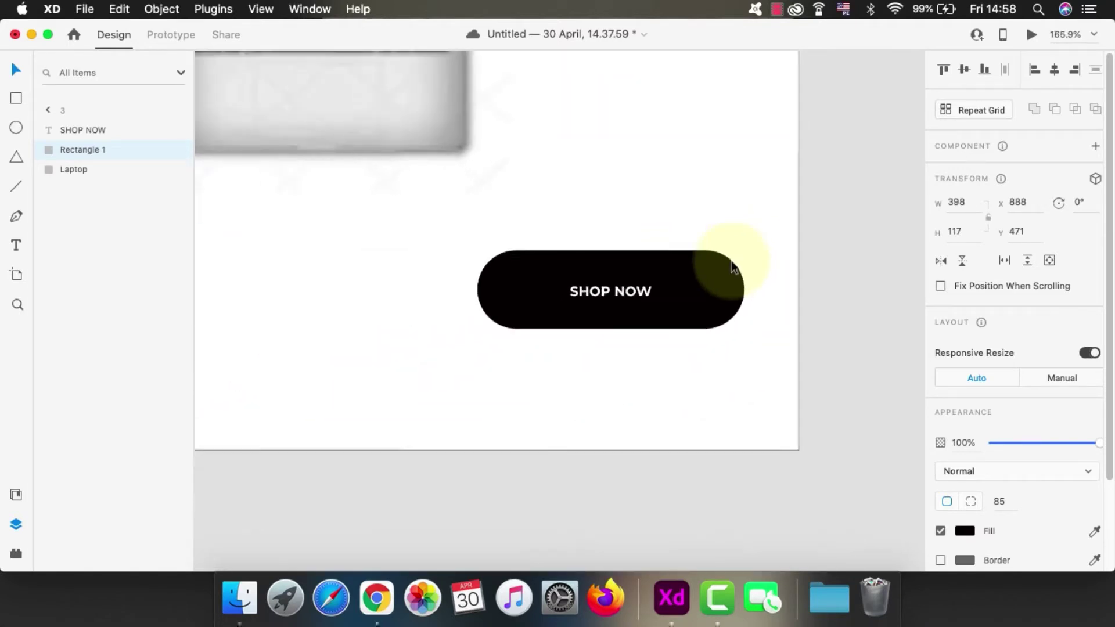
pyautogui.moveTo(742, 250); pyautogui.dragTo(714, 263)
pyautogui.moveTo(652, 294); pyautogui.dragTo(598, 322)
pyautogui.click(624, 327)
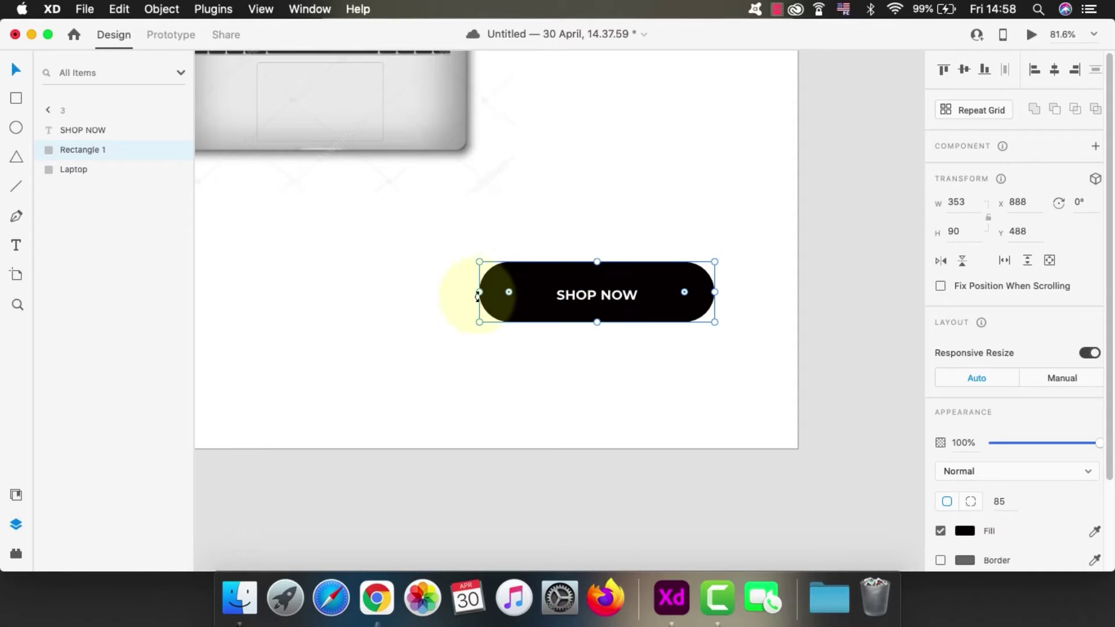
pyautogui.moveTo(479, 291); pyautogui.dragTo(508, 295)
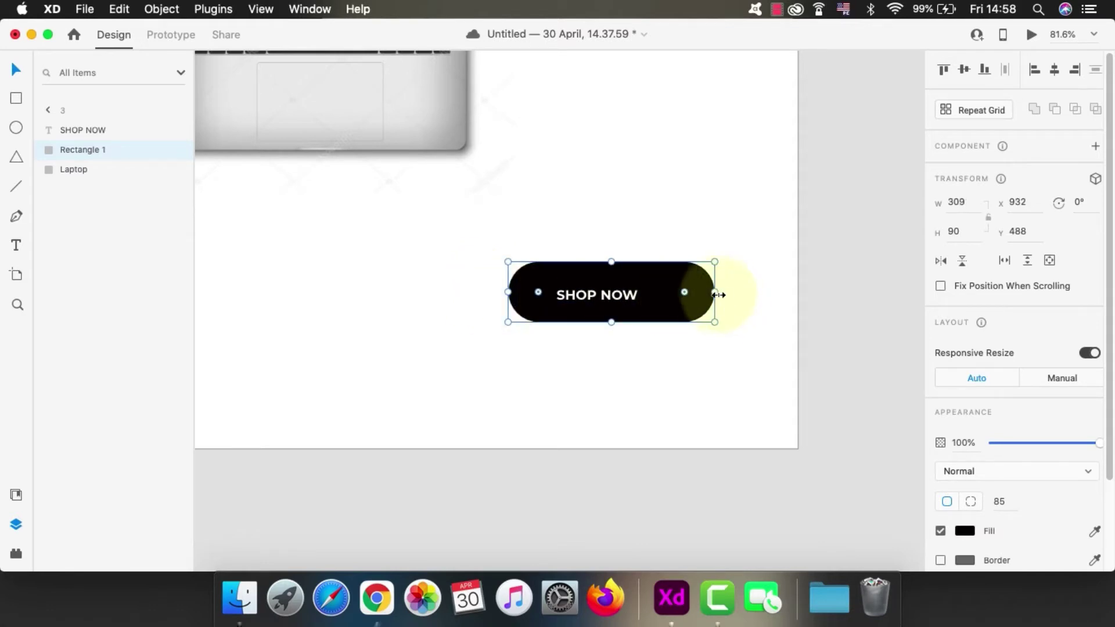
pyautogui.moveTo(714, 295); pyautogui.dragTo(672, 296)
pyautogui.moveTo(605, 292); pyautogui.dragTo(597, 292)
pyautogui.scroll(-5, 725, 365)
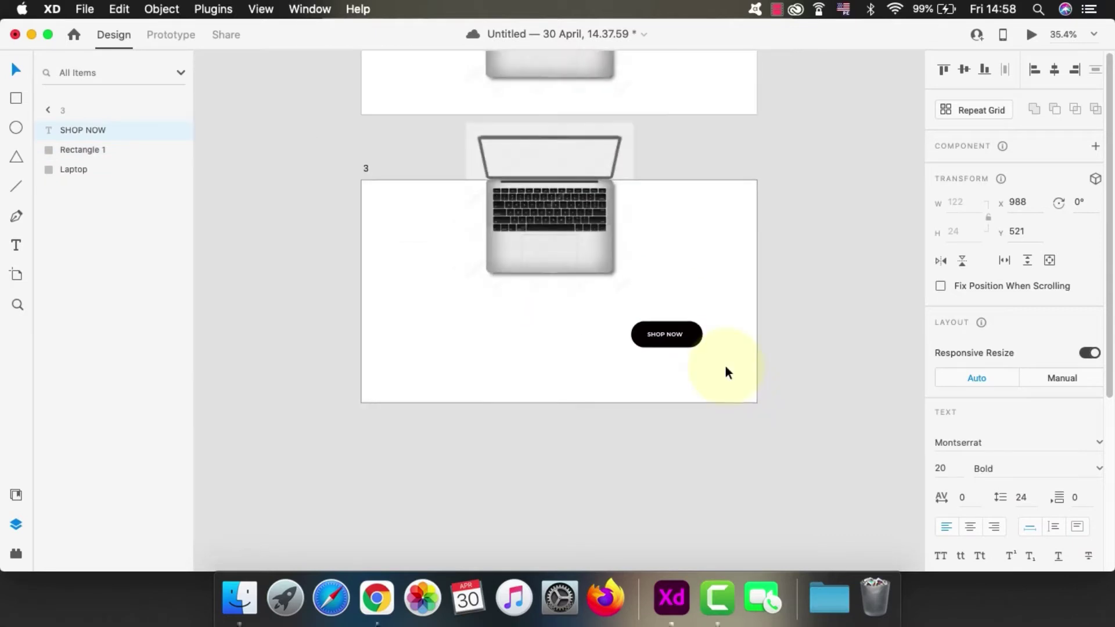
pyautogui.scroll(-3, 726, 366)
pyautogui.click(710, 409)
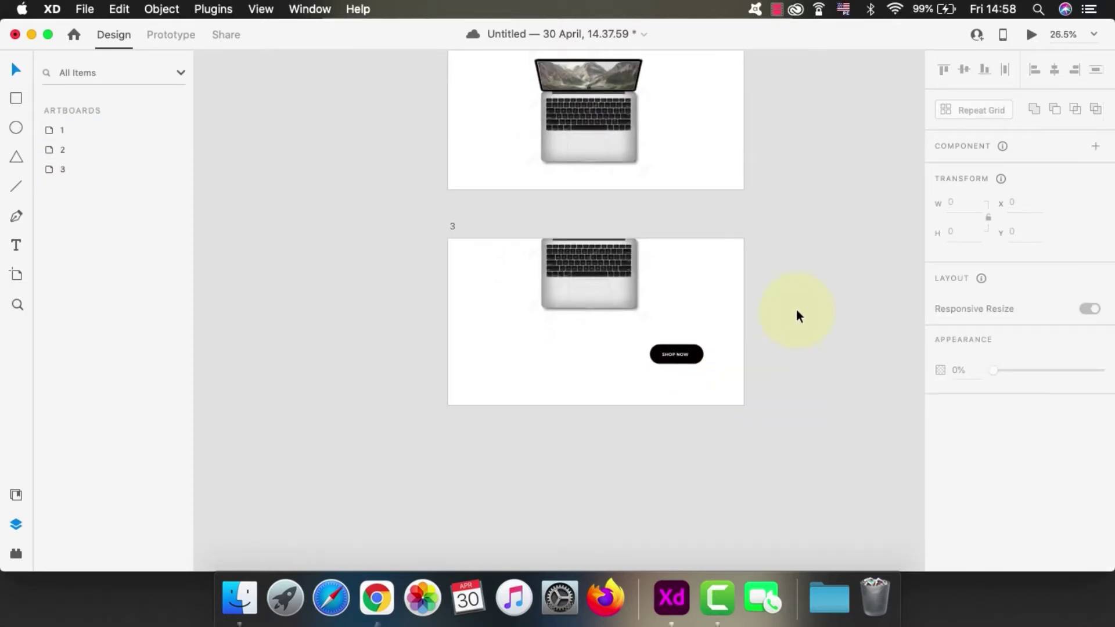
# - Group the pill and its SHOP NOW text as "Shop now button" and move the group closer to artboard 3's lower-right corner
pyautogui.scroll(3, 738, 316)
pyautogui.scroll(-1, 723, 336)
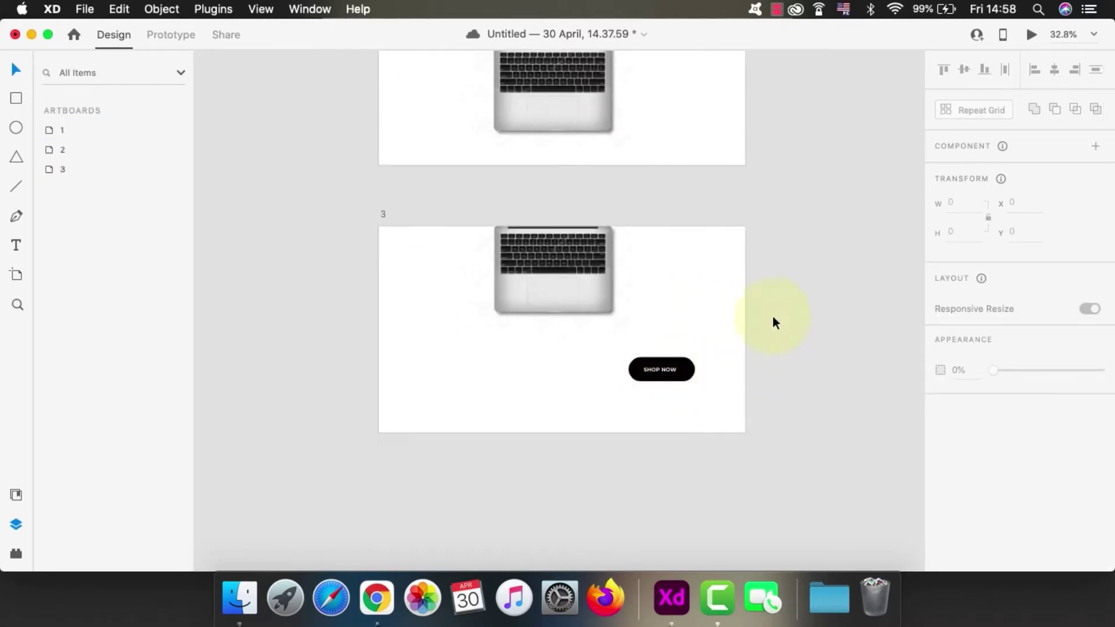
pyautogui.click(668, 374)
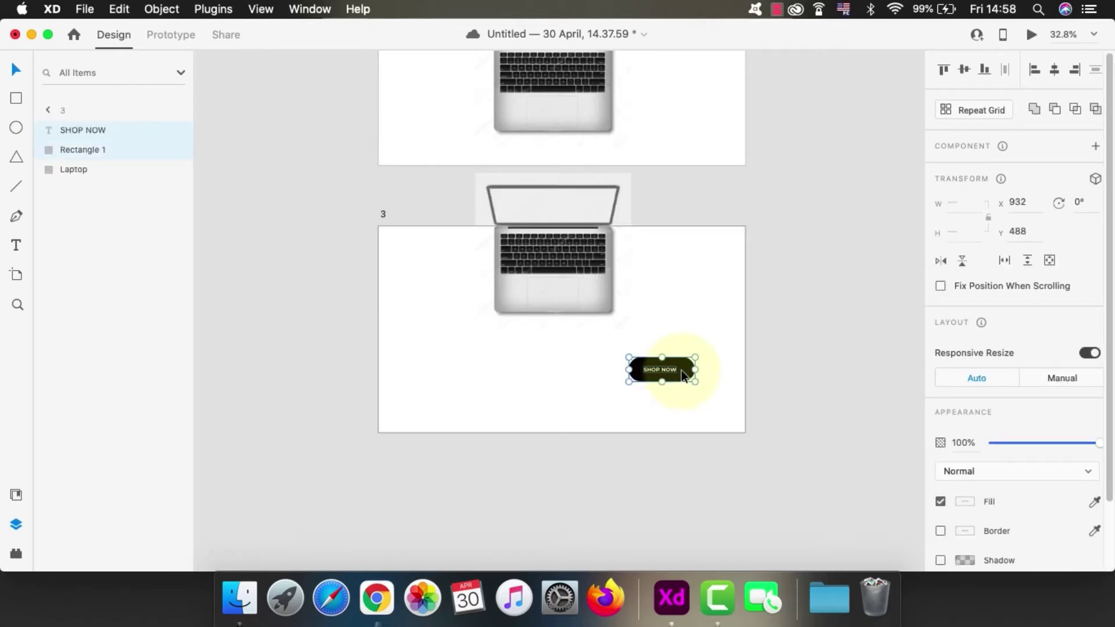
pyautogui.press('super+g')
pyautogui.click(82, 130)
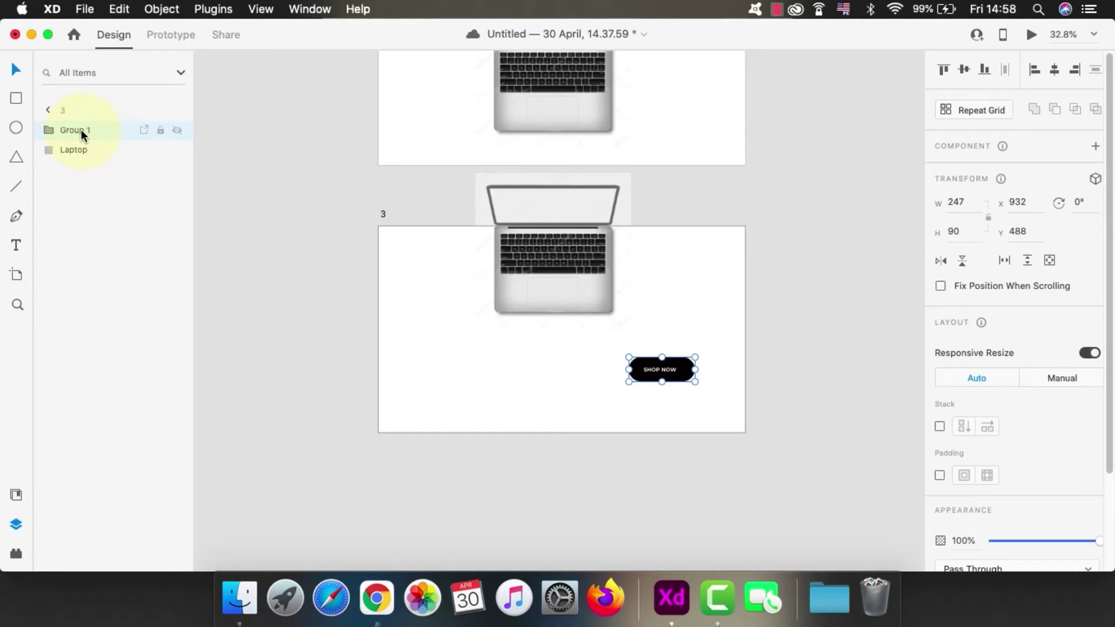
pyautogui.doubleClick(81, 130)
pyautogui.write('Sh')
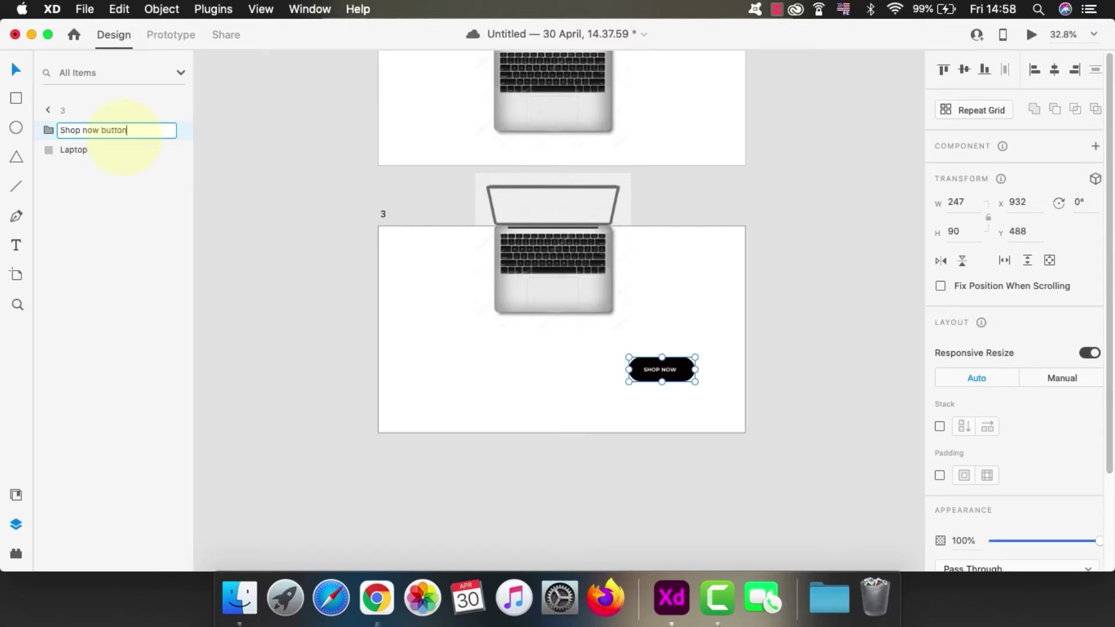
pyautogui.write('op now button')
pyautogui.click(443, 159)
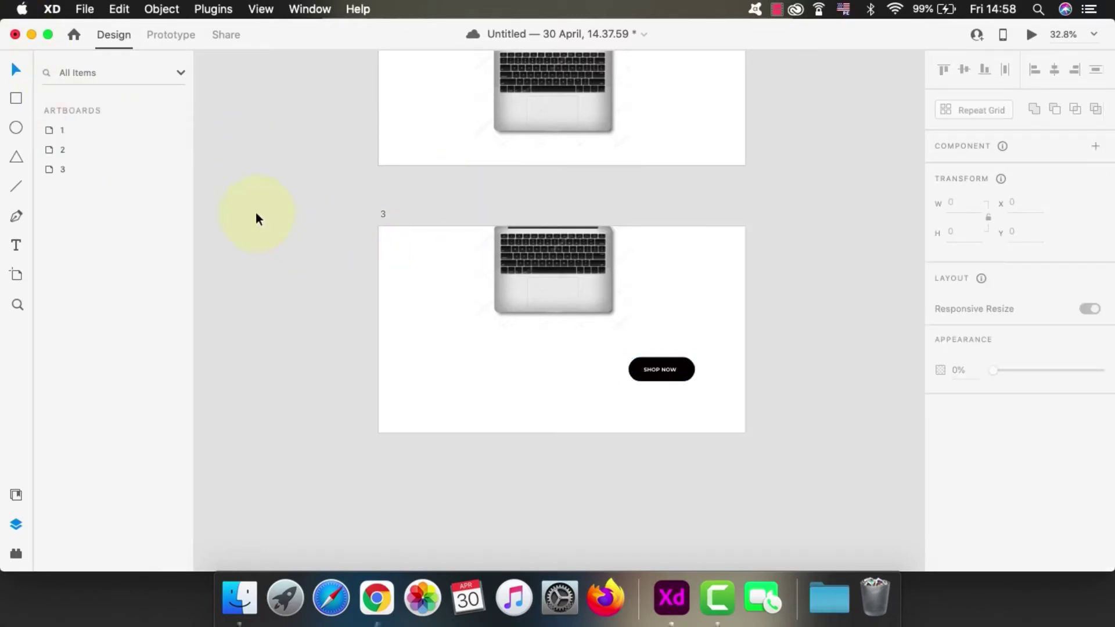
pyautogui.moveTo(653, 371); pyautogui.dragTo(666, 411)
pyautogui.click(325, 285)
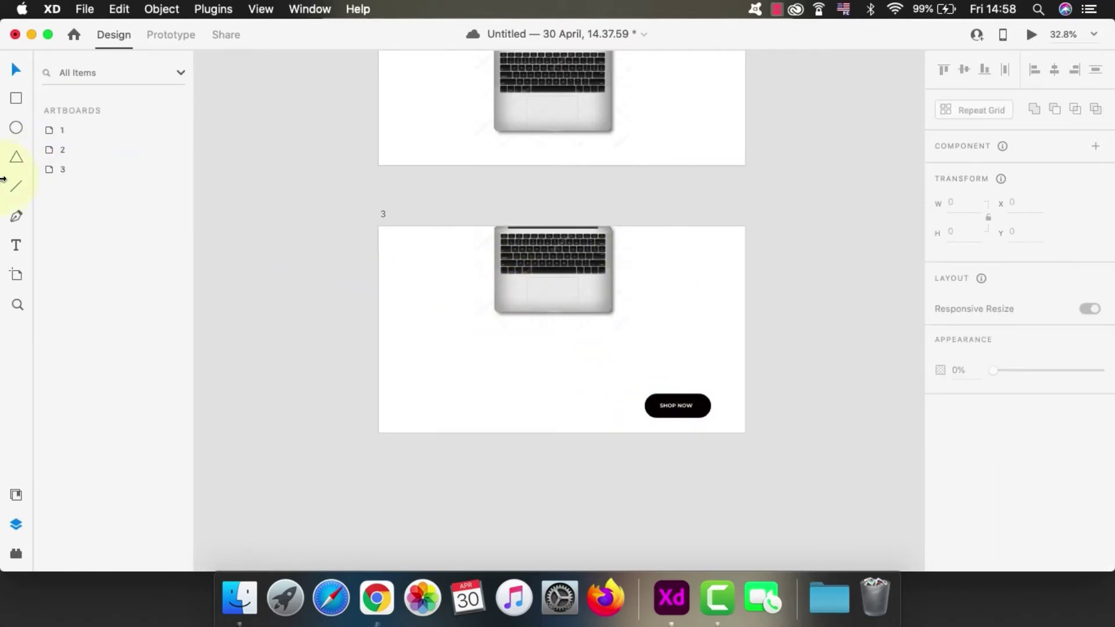
# - Add a "Macbook Air" text beside the laptop in the upper-right area of artboard 3, at about X 1022, Y 96
pyautogui.click(17, 247)
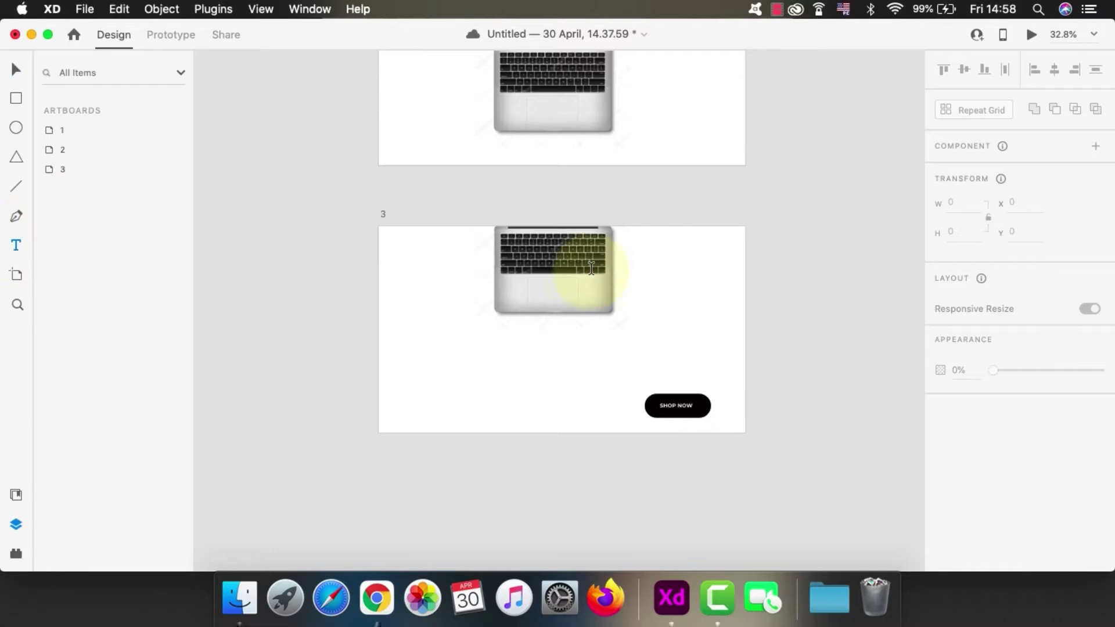
pyautogui.click(642, 248)
pyautogui.press('Escape')
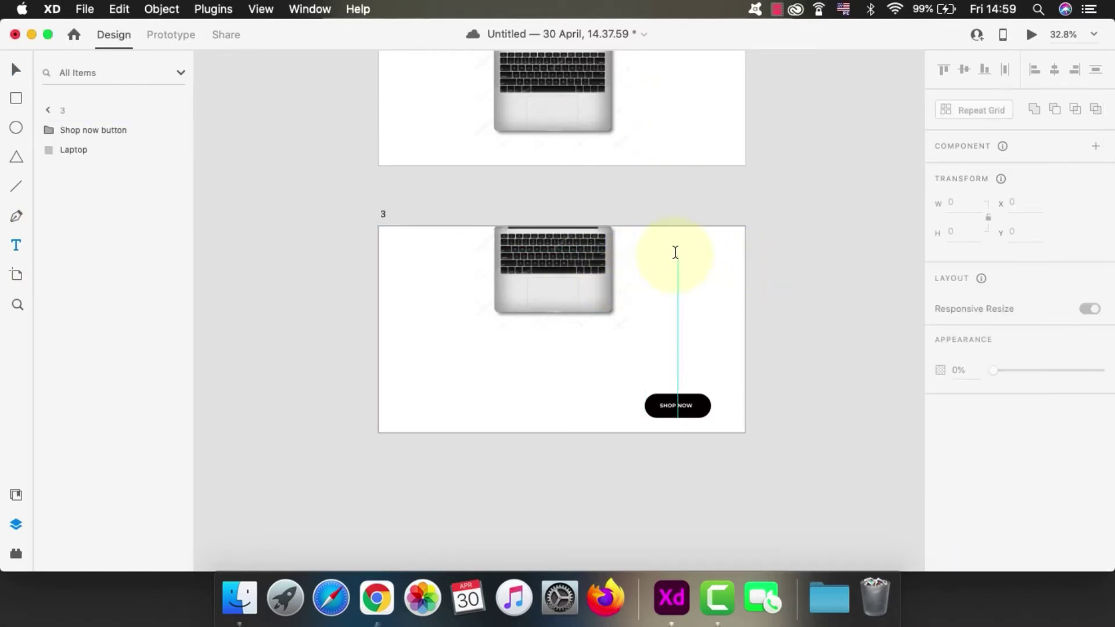
pyautogui.click(652, 256)
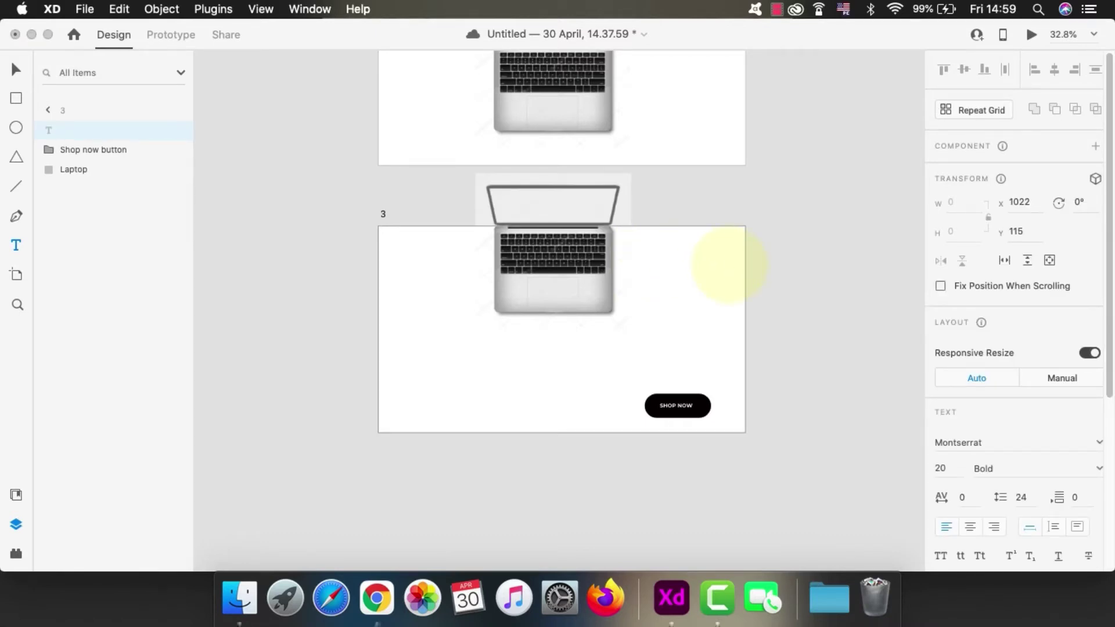
pyautogui.write('Macbook Air')
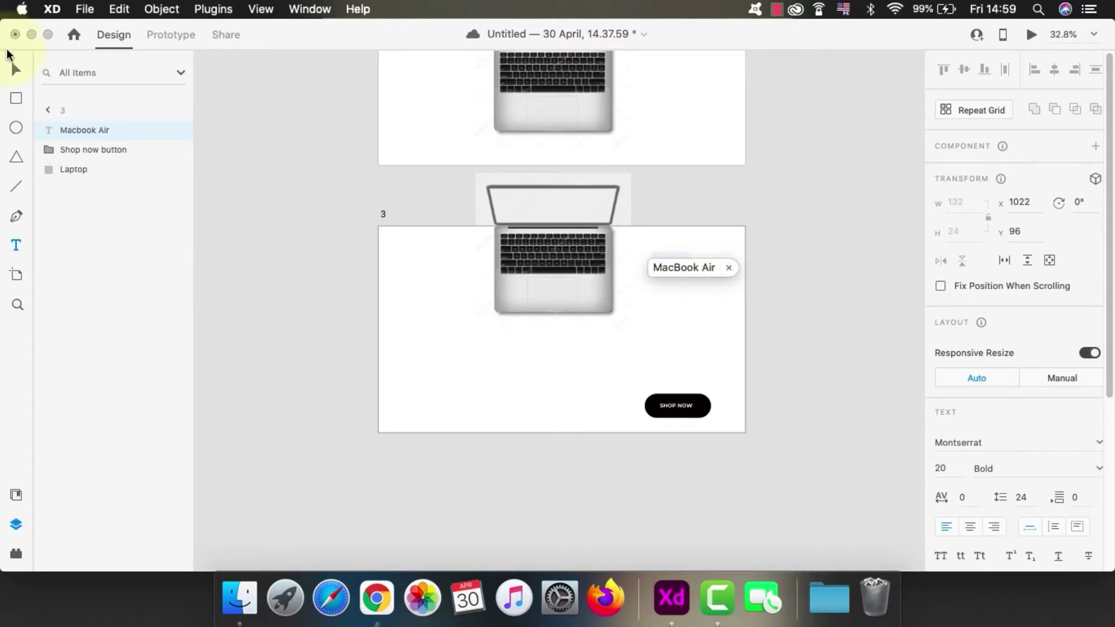
pyautogui.click(16, 69)
# - Fill the Macbook Air text with near-black #030000 and enlarge it to a font size of about 33, positioned above the button
pyautogui.scroll(-1, 1074, 435)
pyautogui.scroll(-4, 1074, 435)
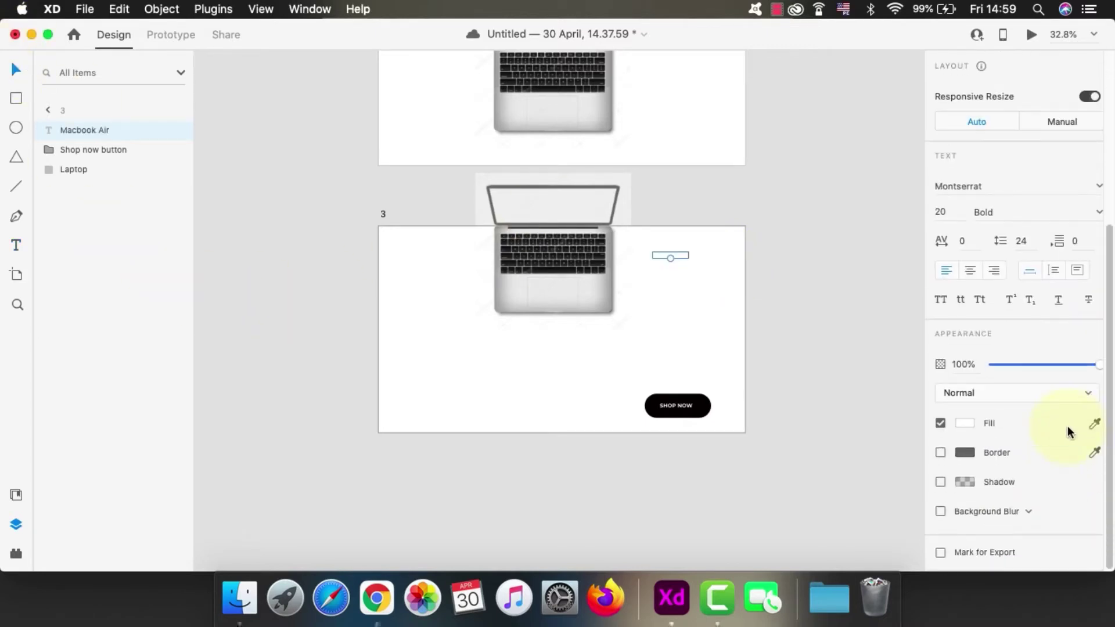
pyautogui.click(968, 418)
pyautogui.click(893, 457)
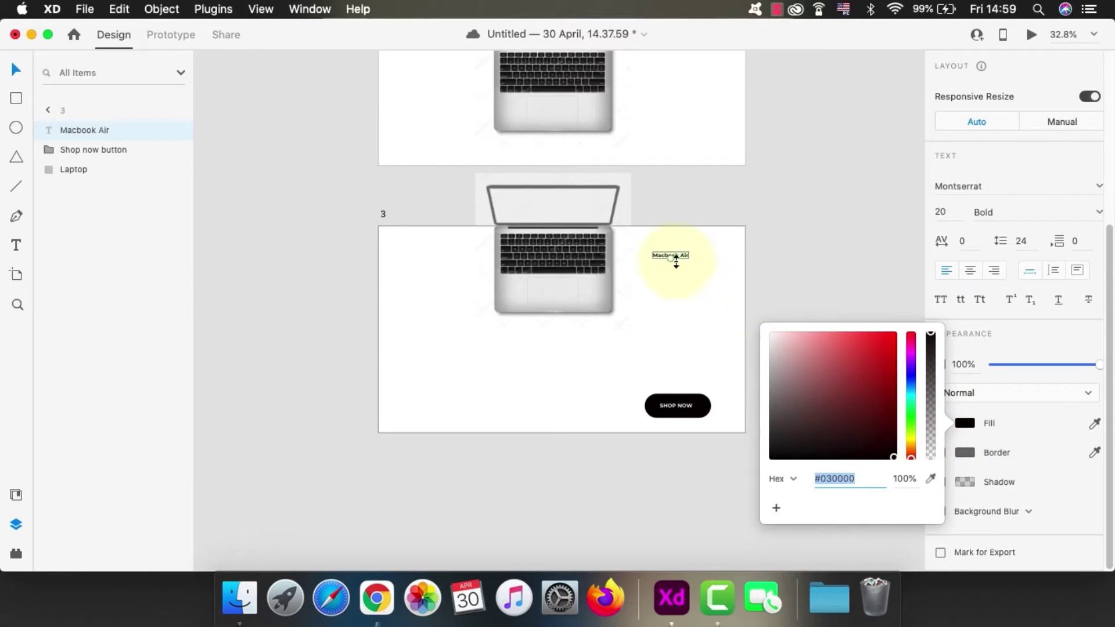
pyautogui.moveTo(670, 258); pyautogui.dragTo(684, 253)
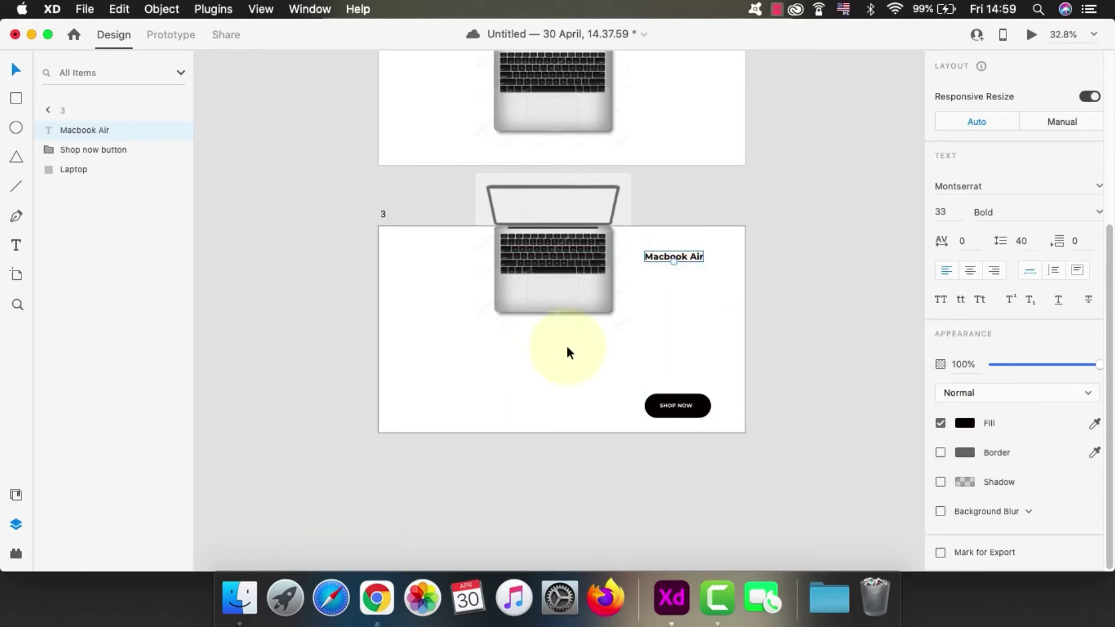
# - Add an area text box with placeholder "sff" below the Macbook Air title on artboard 3, at about X 963, Y 186
pyautogui.click(16, 244)
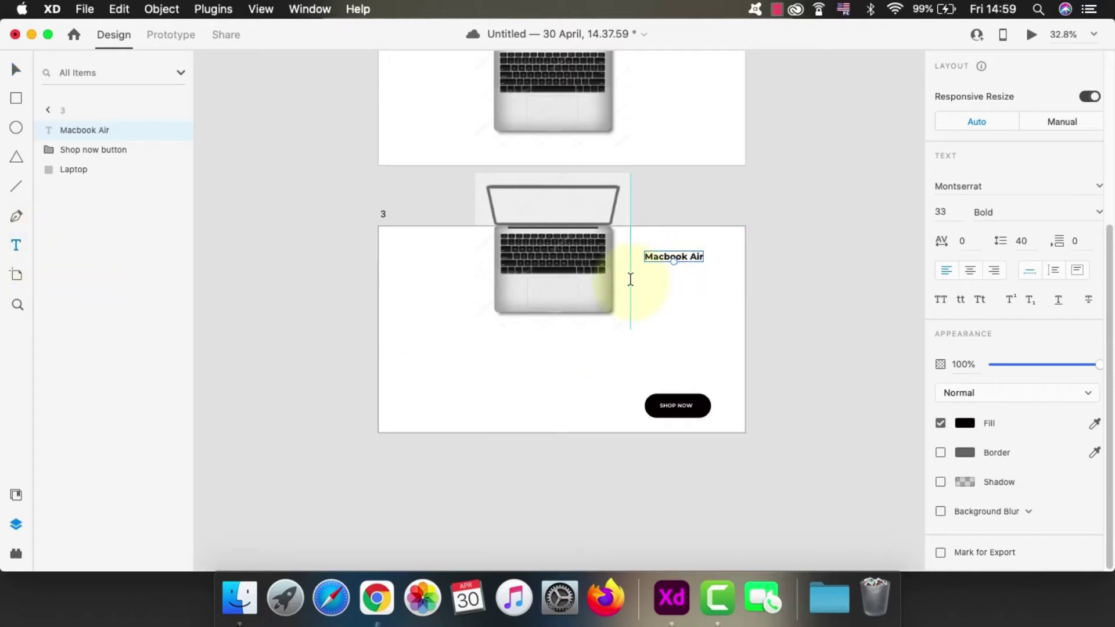
pyautogui.moveTo(637, 276); pyautogui.dragTo(714, 291)
pyautogui.write('sf')
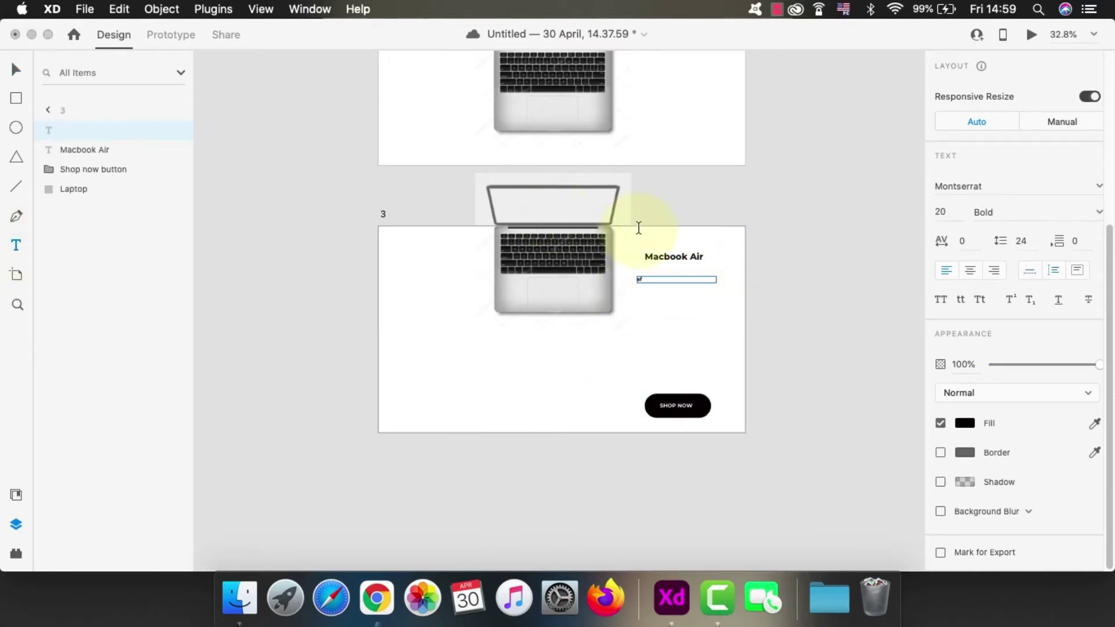
pyautogui.write('f')
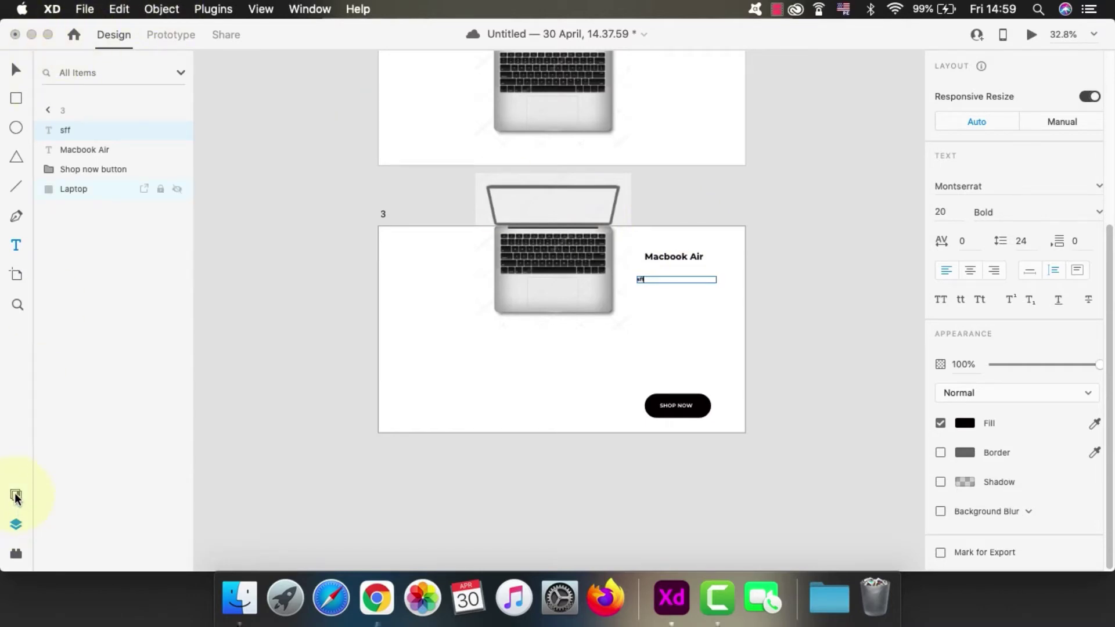
# - Replace the placeholder with filler text using the Tool Kit plugin's Quick Lorem Ipsum, with the text box enlarged to about 403 by 82
pyautogui.click(16, 495)
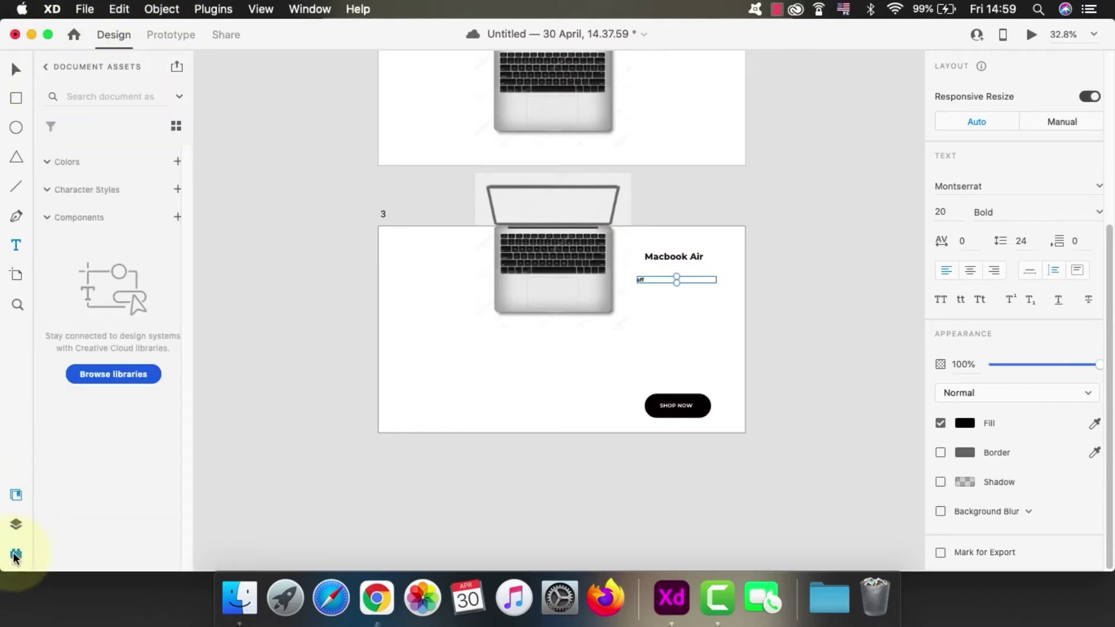
pyautogui.click(15, 554)
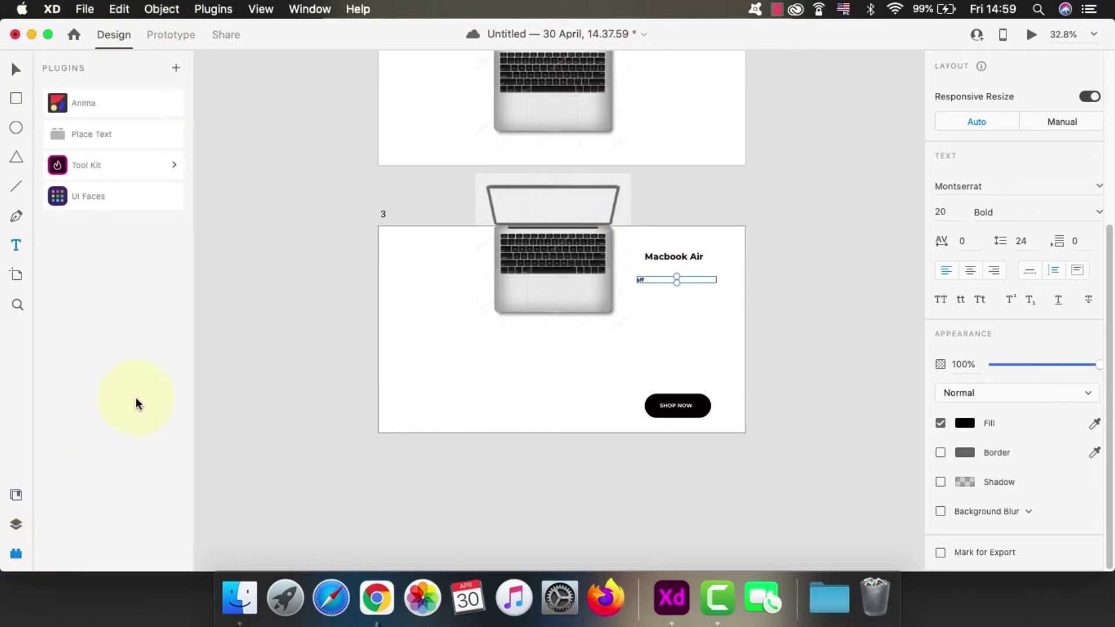
pyautogui.click(93, 172)
pyautogui.click(77, 287)
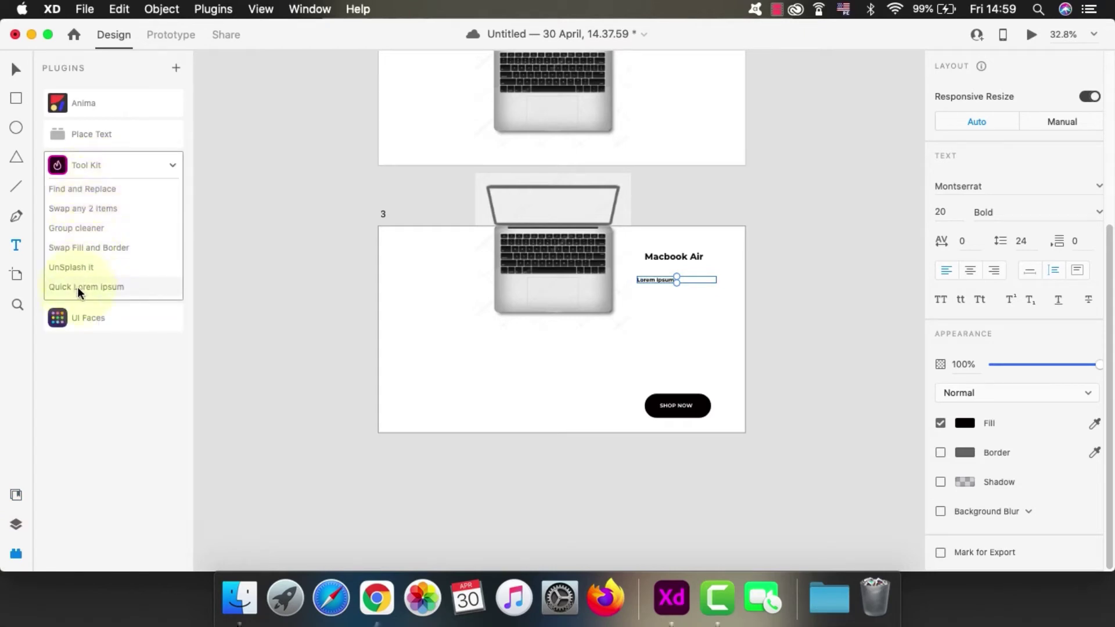
pyautogui.scroll(-2, 741, 249)
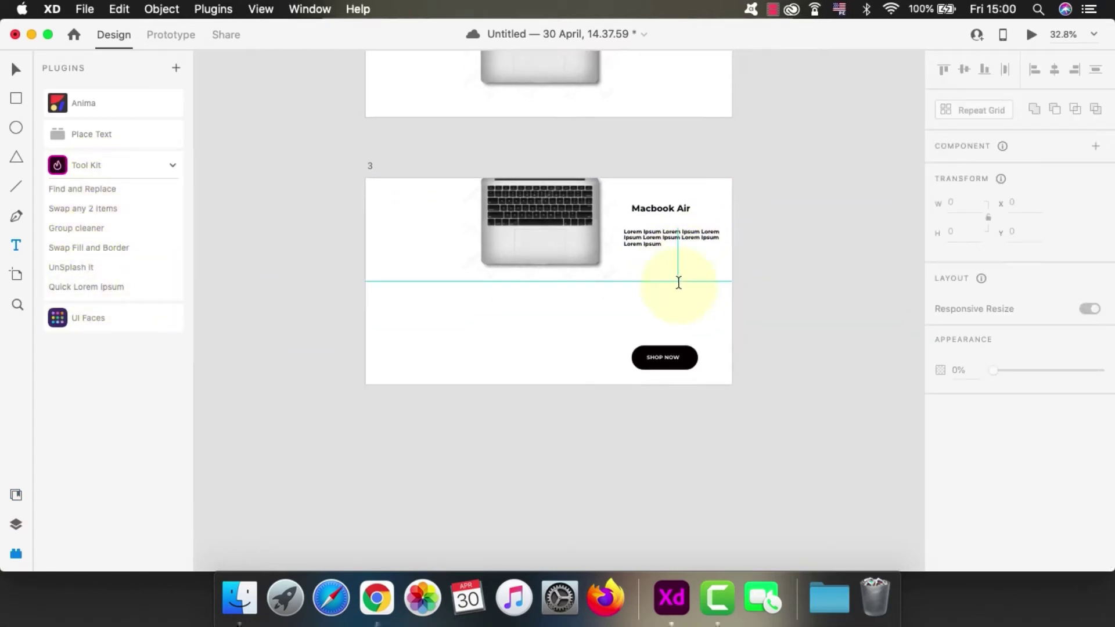
# - Change the font weight of the whole Lorem Ipsum paragraph on artboard 3 to Regular
pyautogui.doubleClick(662, 229)
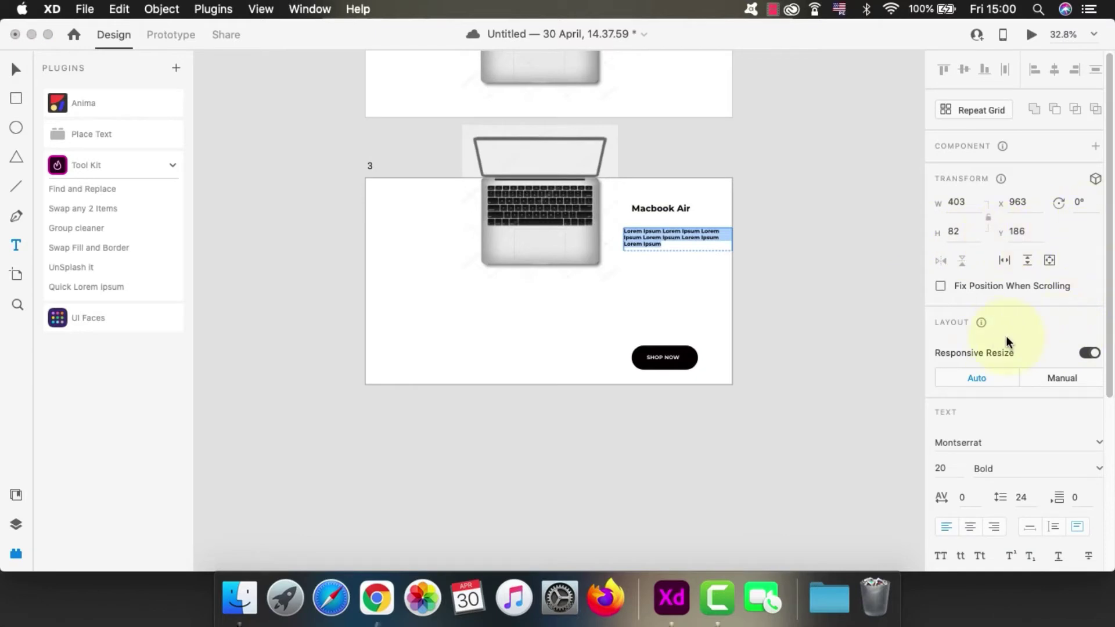
pyautogui.scroll(-5, 1009, 342)
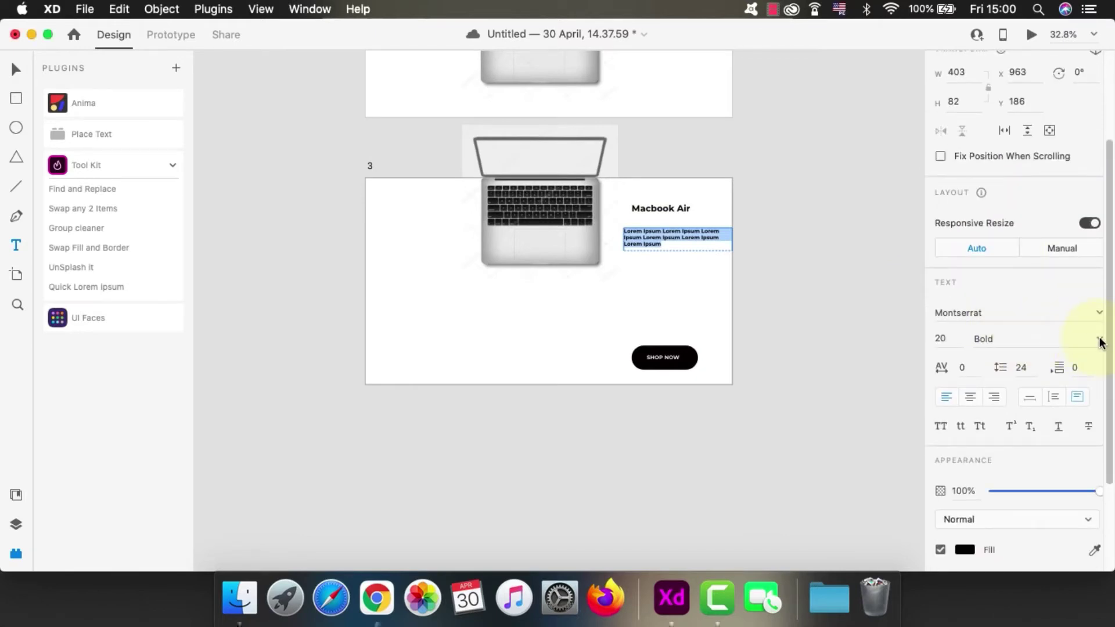
pyautogui.click(1099, 338)
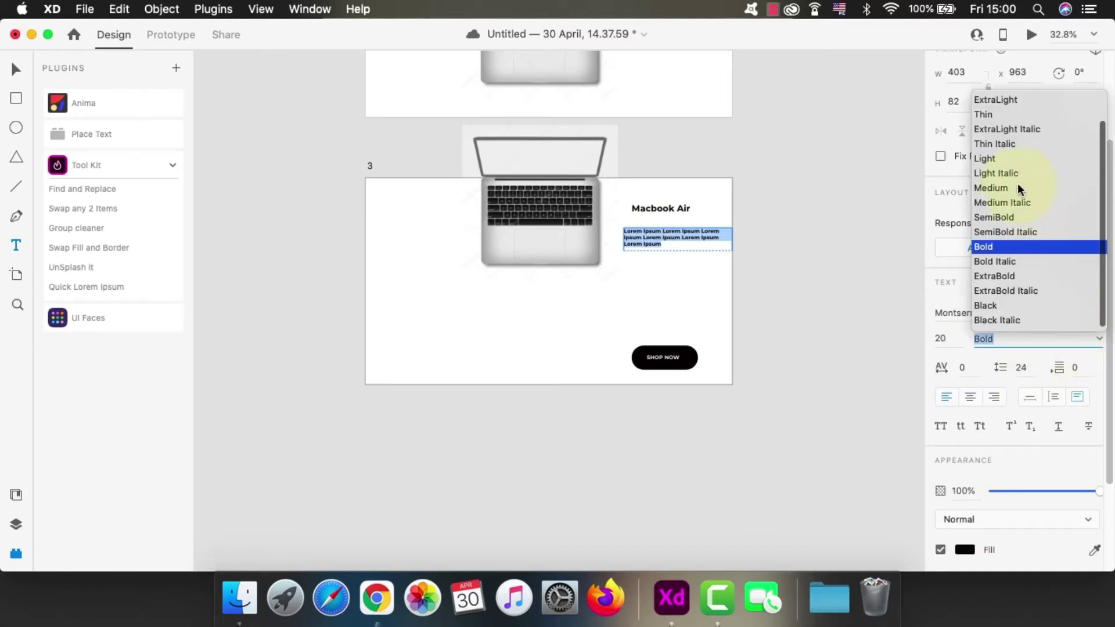
pyautogui.scroll(2, 985, 235)
pyautogui.click(999, 100)
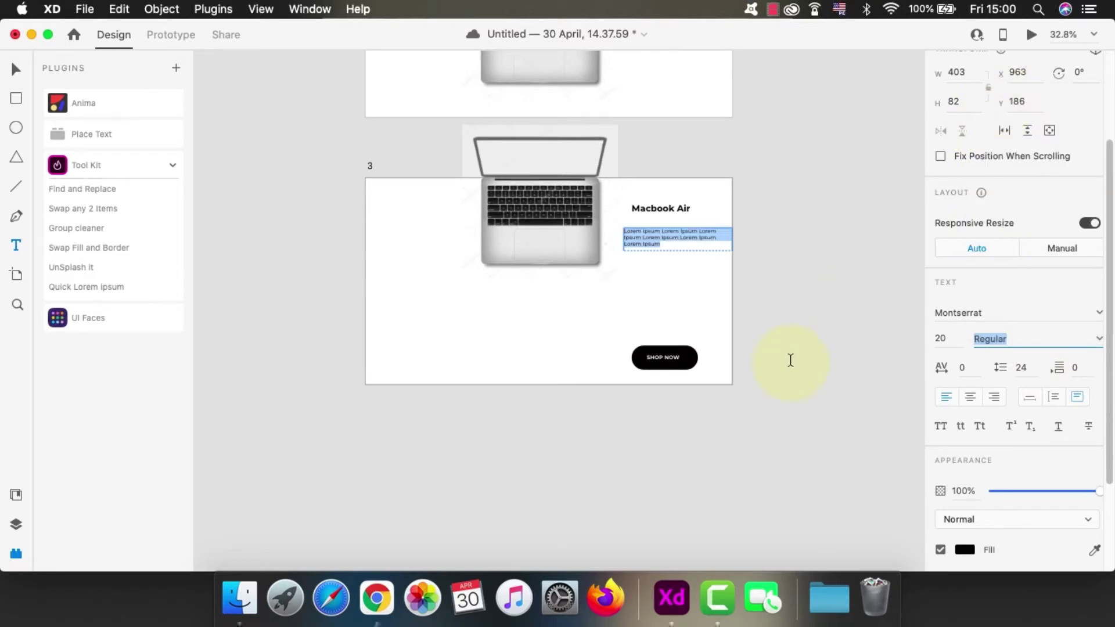
pyautogui.press('Escape')
# - Set the Lorem Ipsum paragraph's font size to 30 and extend its text box downward to a height of about 133
pyautogui.scroll(3, 711, 318)
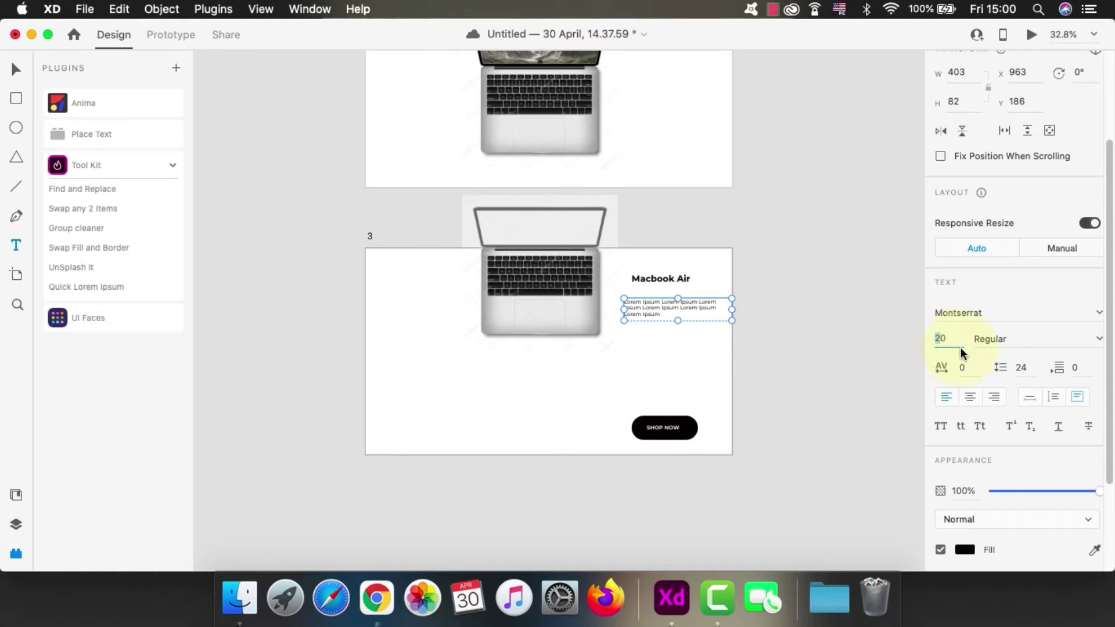
pyautogui.write('3')
pyautogui.press('Return')
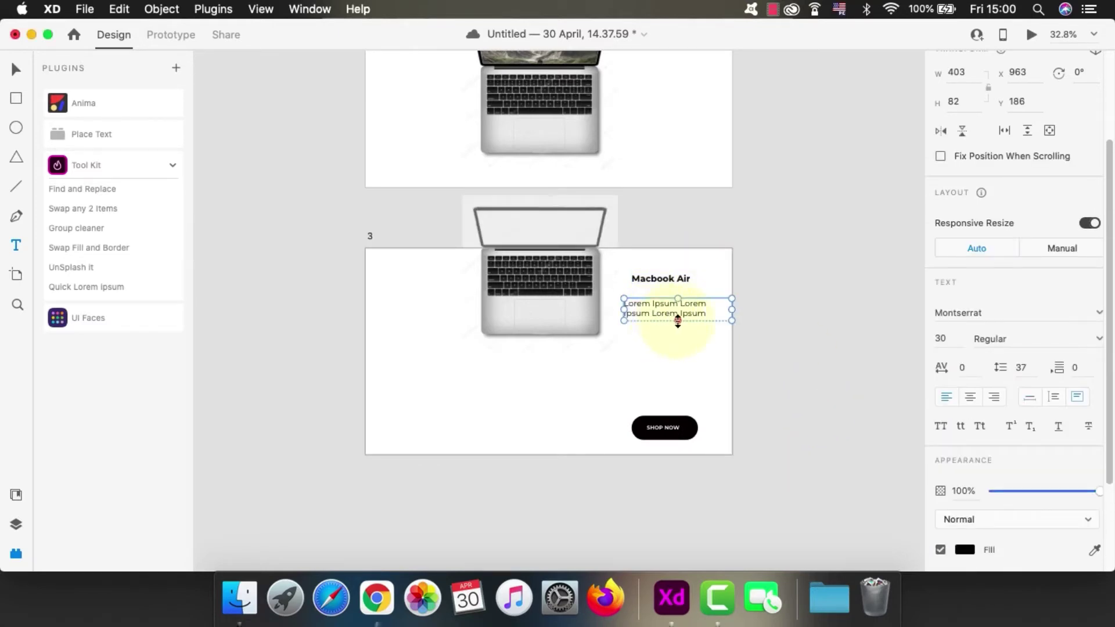
pyautogui.moveTo(677, 320); pyautogui.dragTo(678, 335)
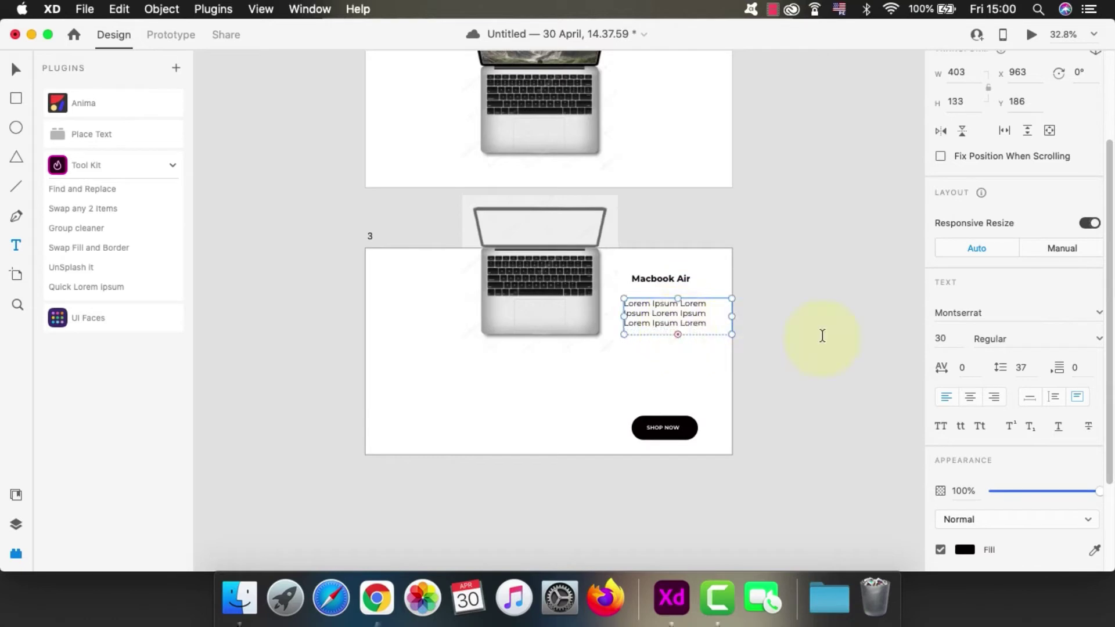
pyautogui.scroll(-5, 834, 323)
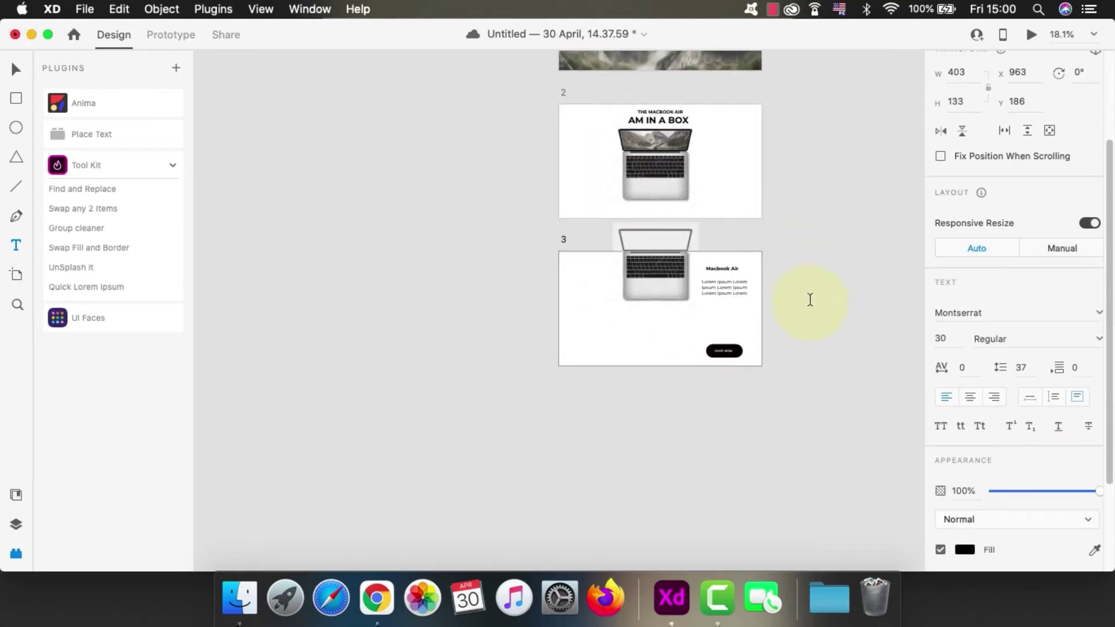
pyautogui.scroll(2, 807, 325)
pyautogui.click(788, 301)
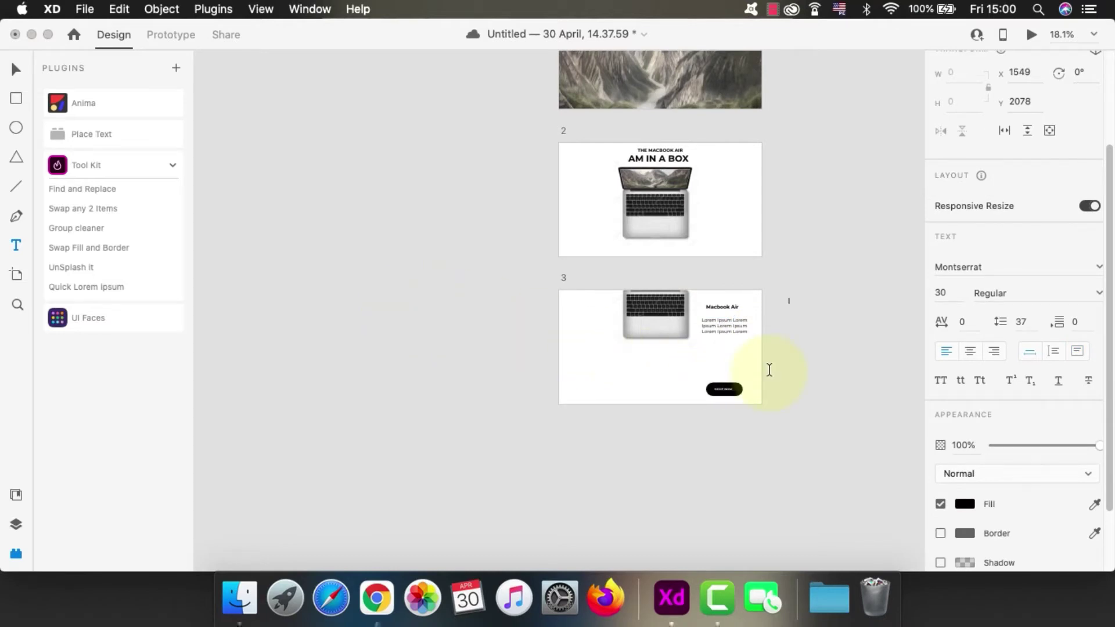
pyautogui.scroll(-1, 769, 369)
pyautogui.click(823, 343)
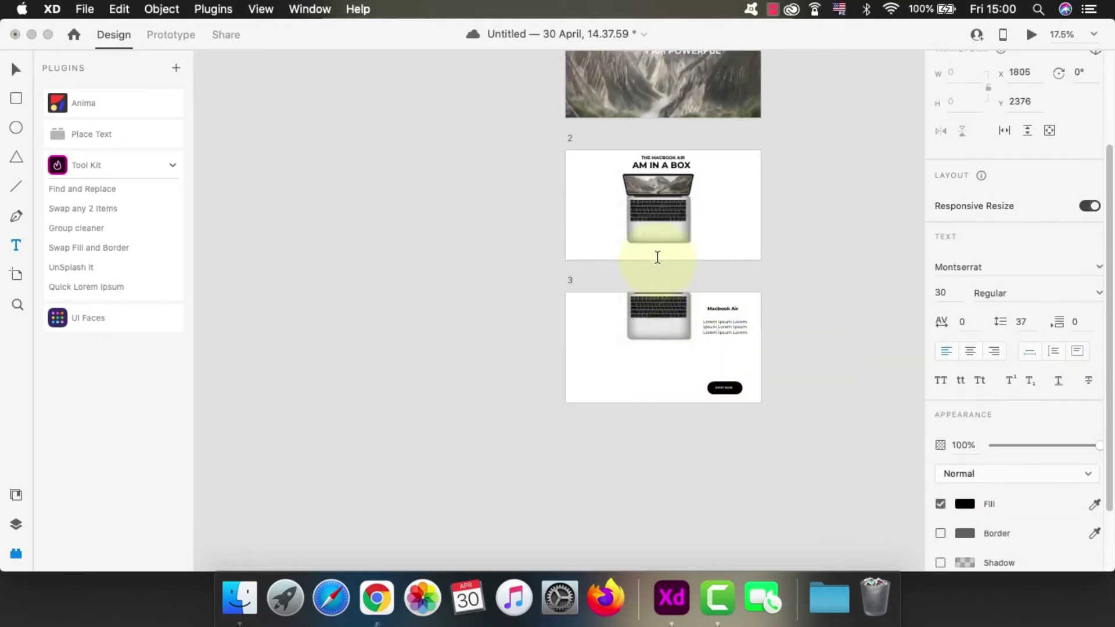
# - In prototyping mode, add an Auto-Animate interaction from artboard 3 to artboard 2, triggered by the Up arrow key
pyautogui.click(174, 36)
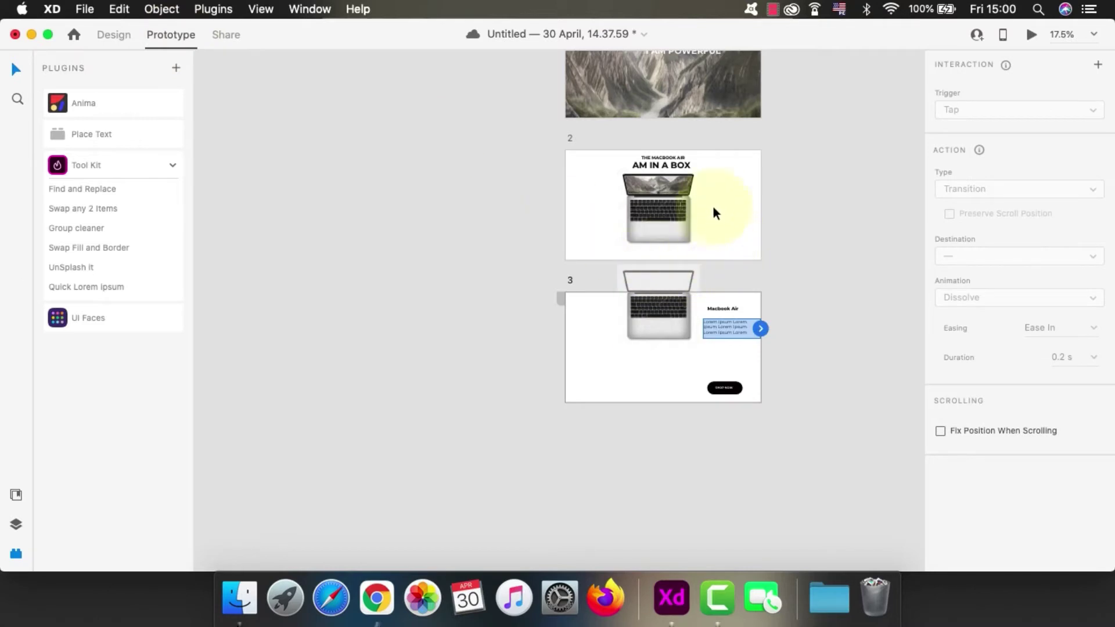
pyautogui.scroll(5, 409, 230)
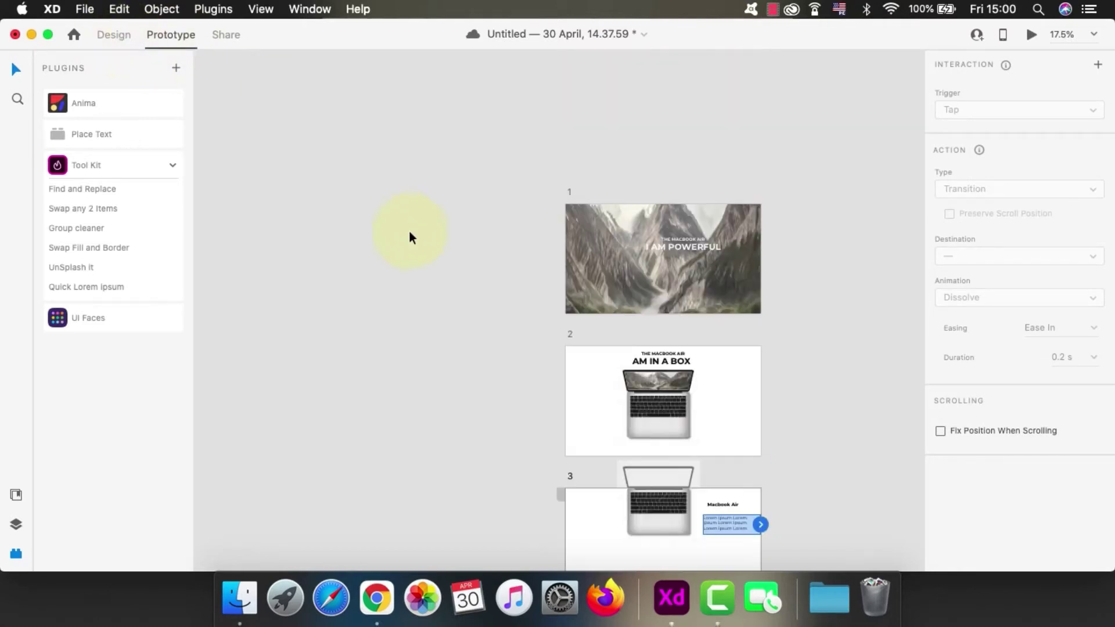
pyautogui.click(571, 190)
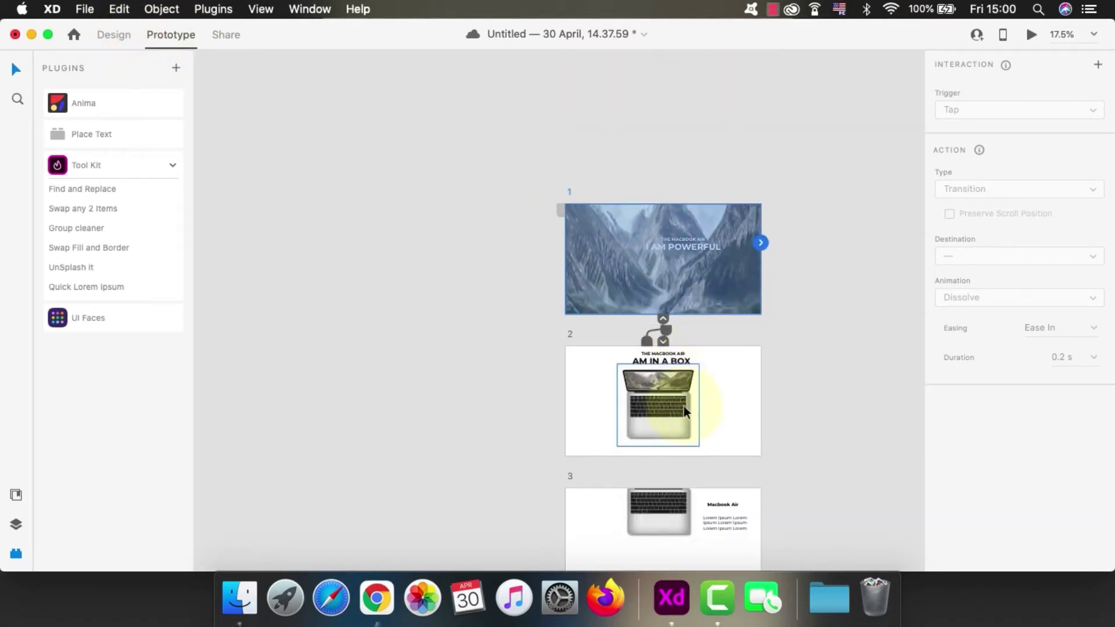
pyautogui.click(727, 406)
pyautogui.scroll(-3, 733, 383)
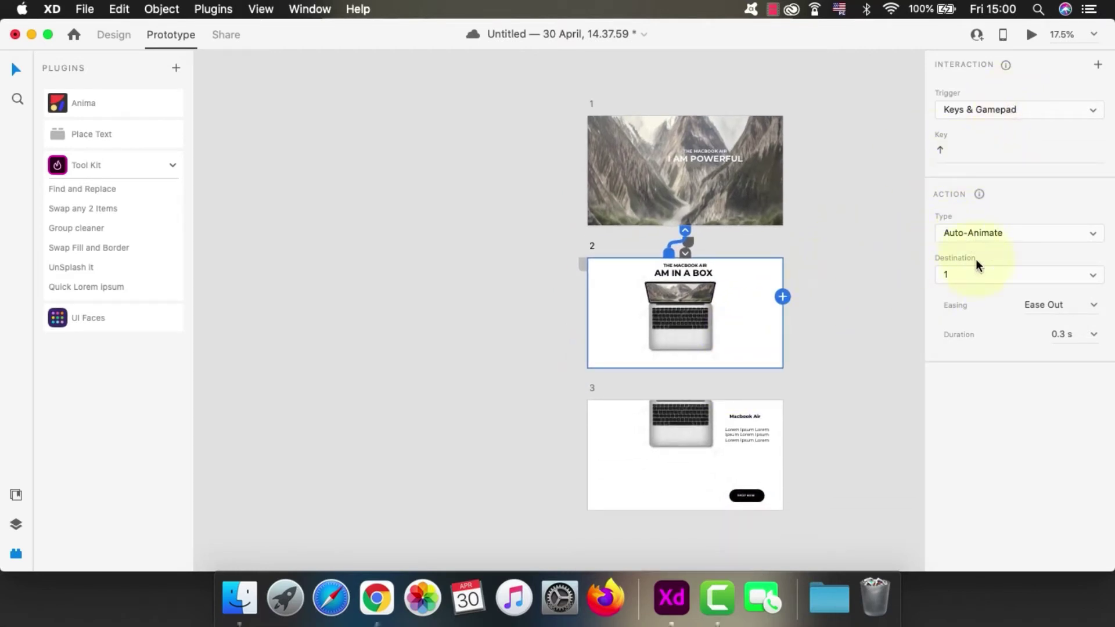
pyautogui.click(764, 463)
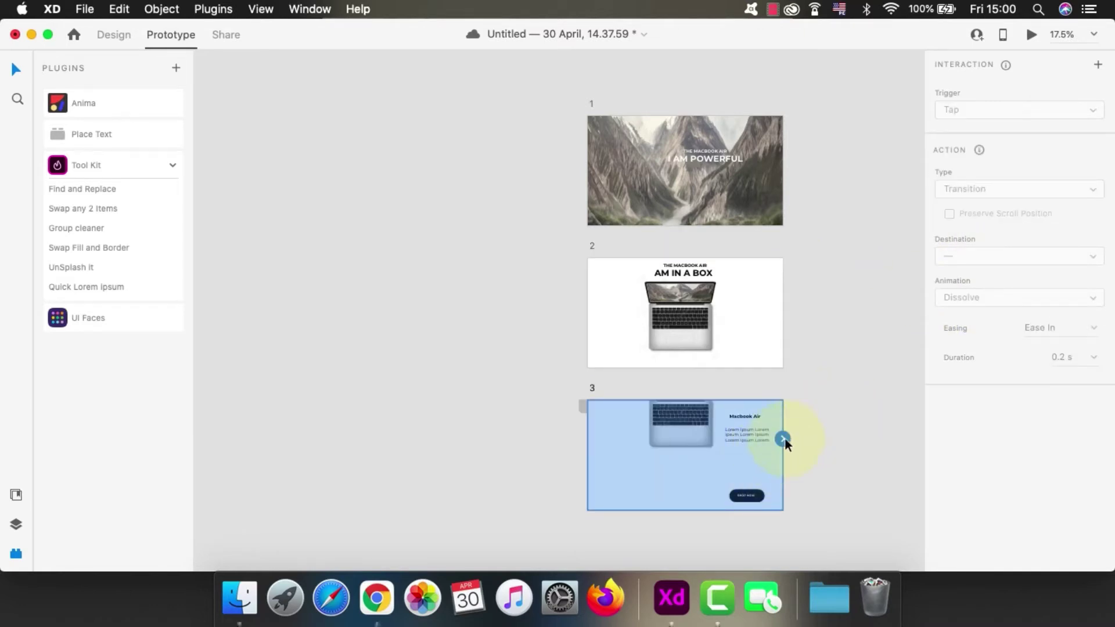
pyautogui.click(784, 438)
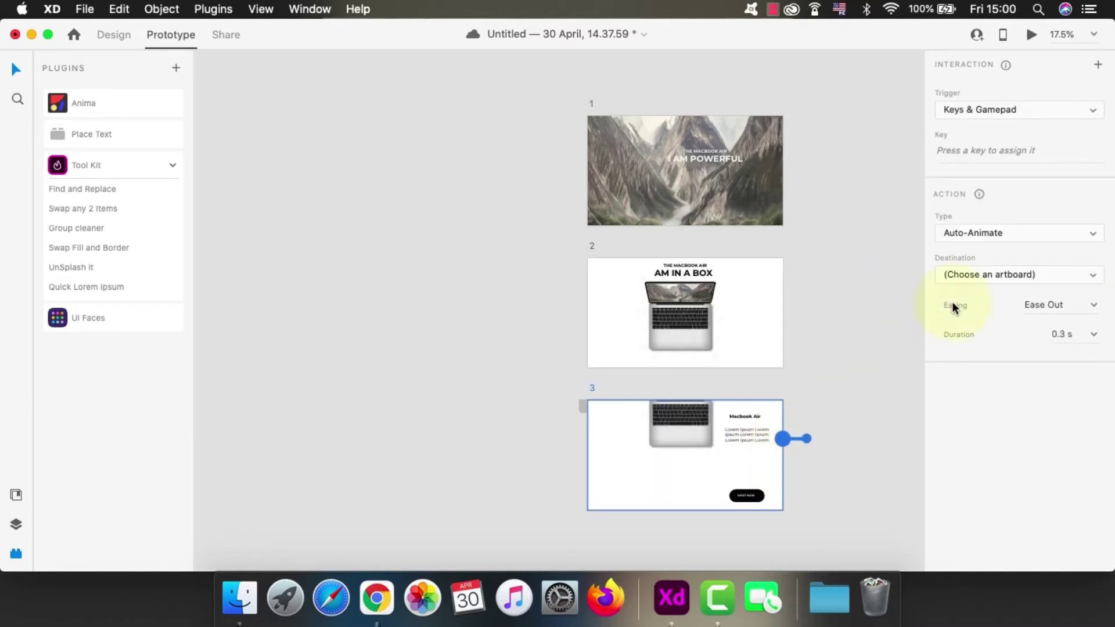
pyautogui.click(997, 274)
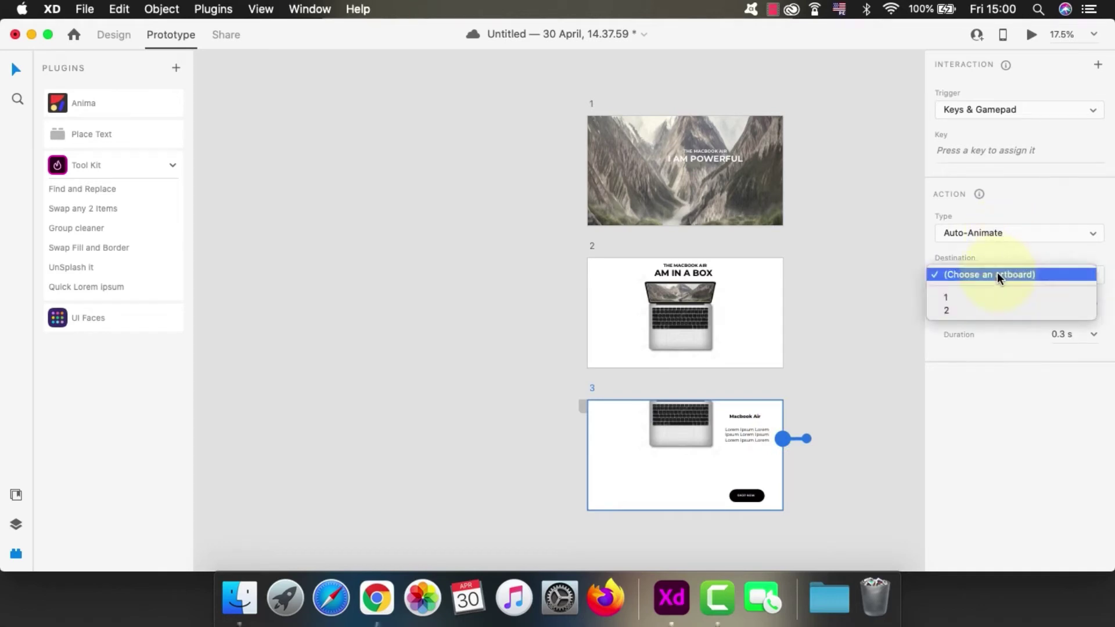
pyautogui.click(971, 312)
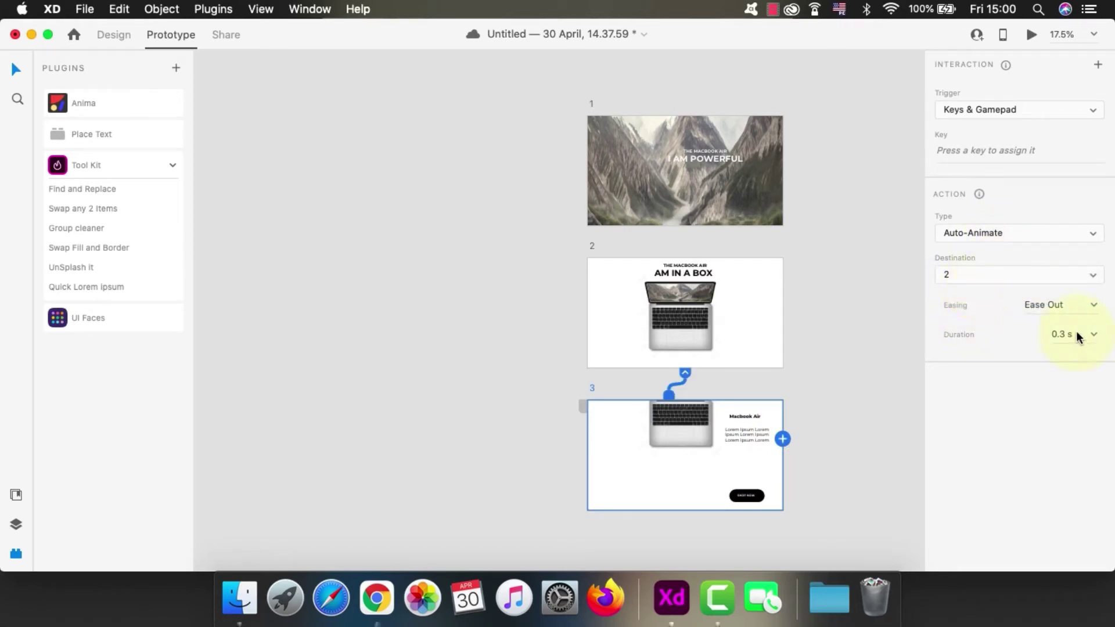
pyautogui.click(983, 149)
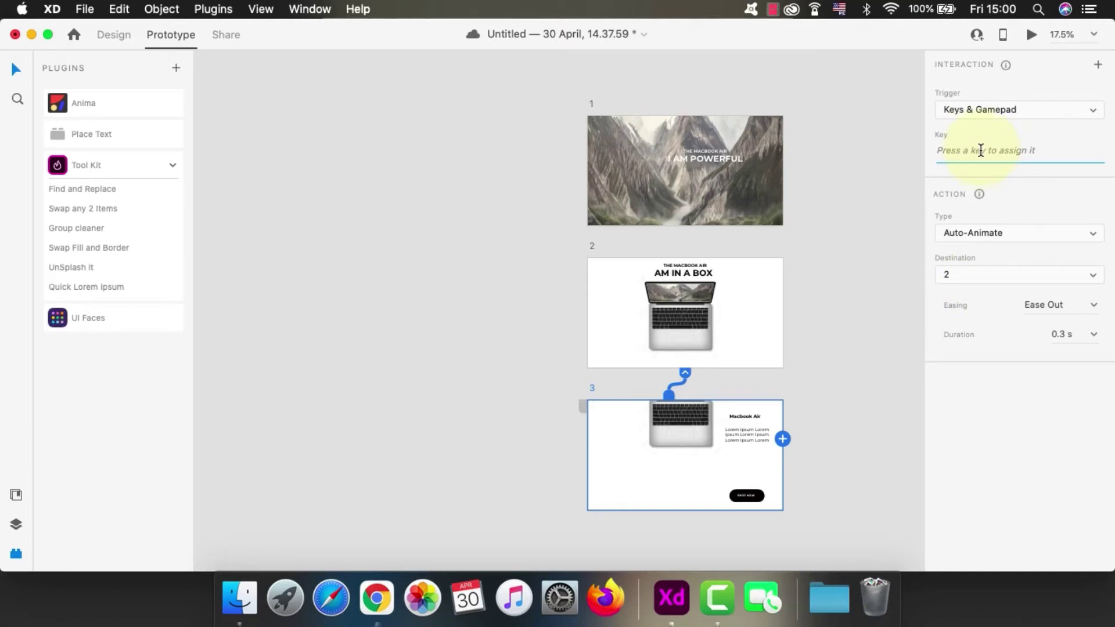
pyautogui.press('Up')
# - Add a second interaction to artboard 2 that auto-animates to artboard 3 with the Down arrow key as trigger
pyautogui.click(765, 318)
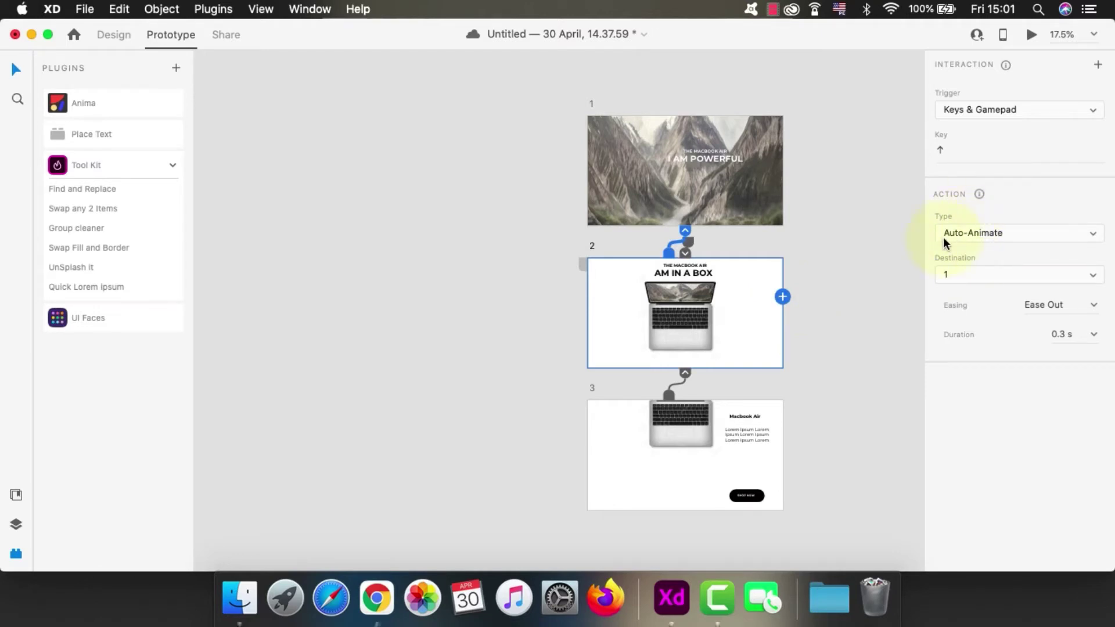
pyautogui.click(782, 297)
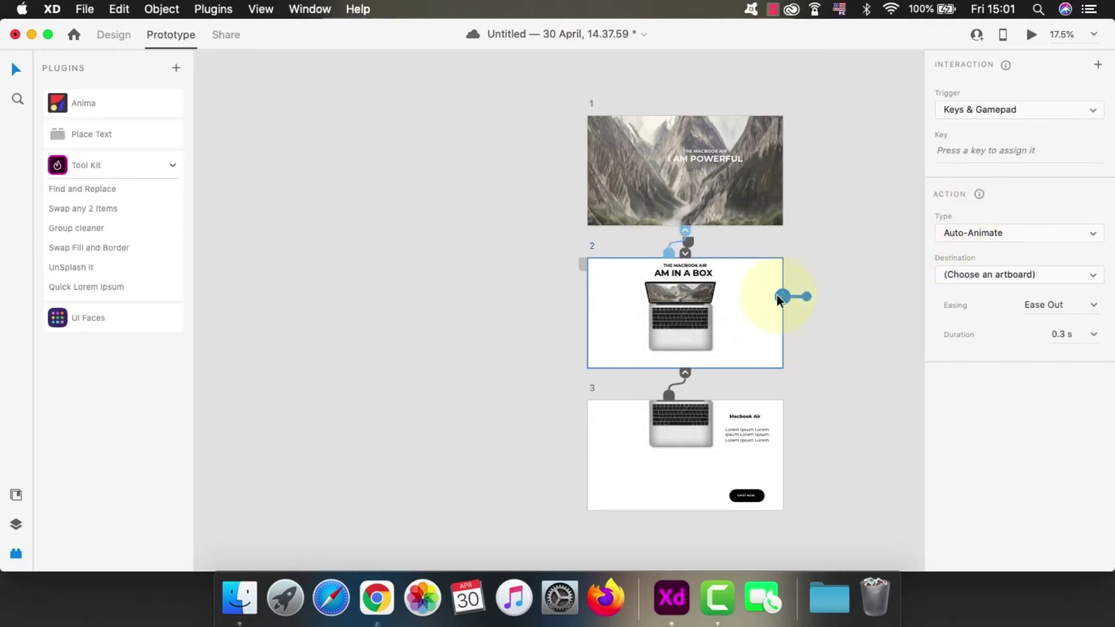
pyautogui.click(1003, 154)
pyautogui.press('Down')
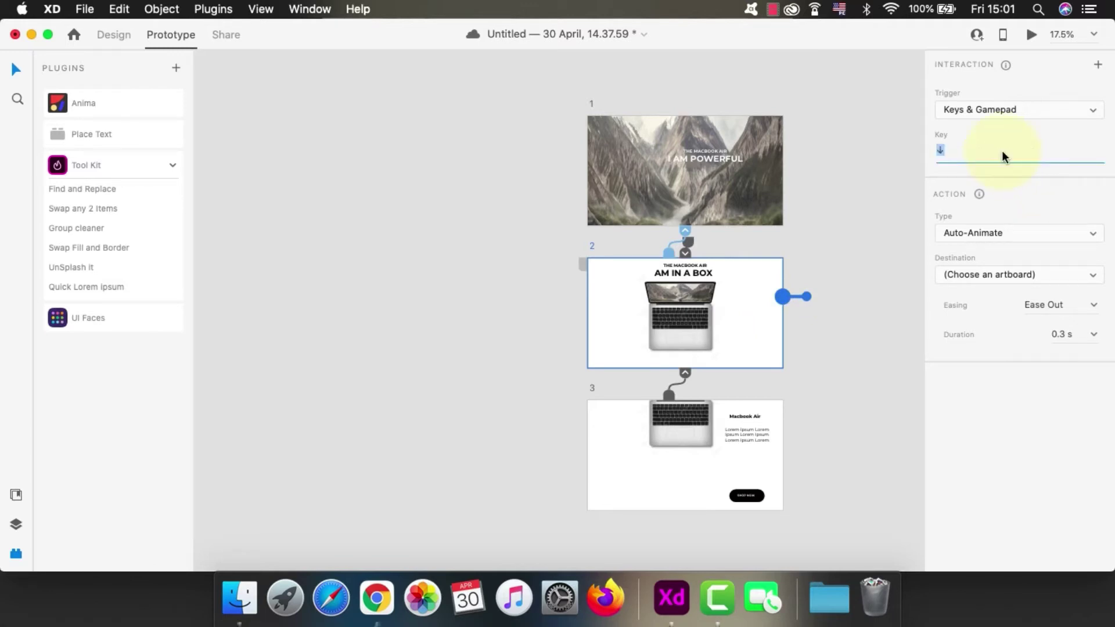
pyautogui.click(991, 273)
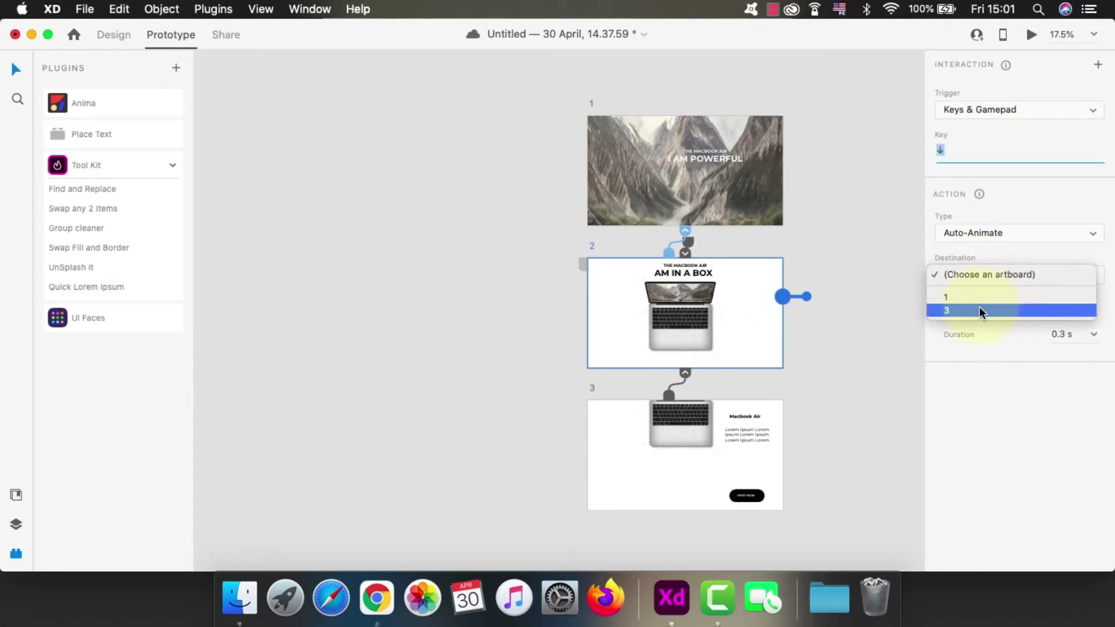
pyautogui.click(979, 307)
# - Preview the prototype starting from artboard 1 and play through the transitions to artboard 3
pyautogui.scroll(3, 685, 276)
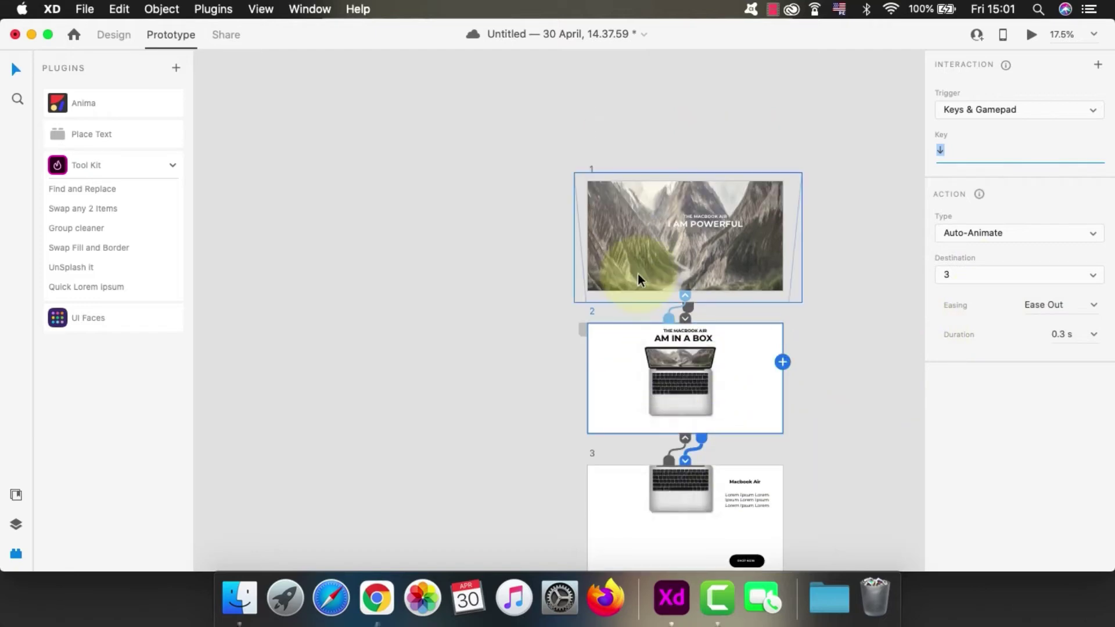
pyautogui.click(590, 168)
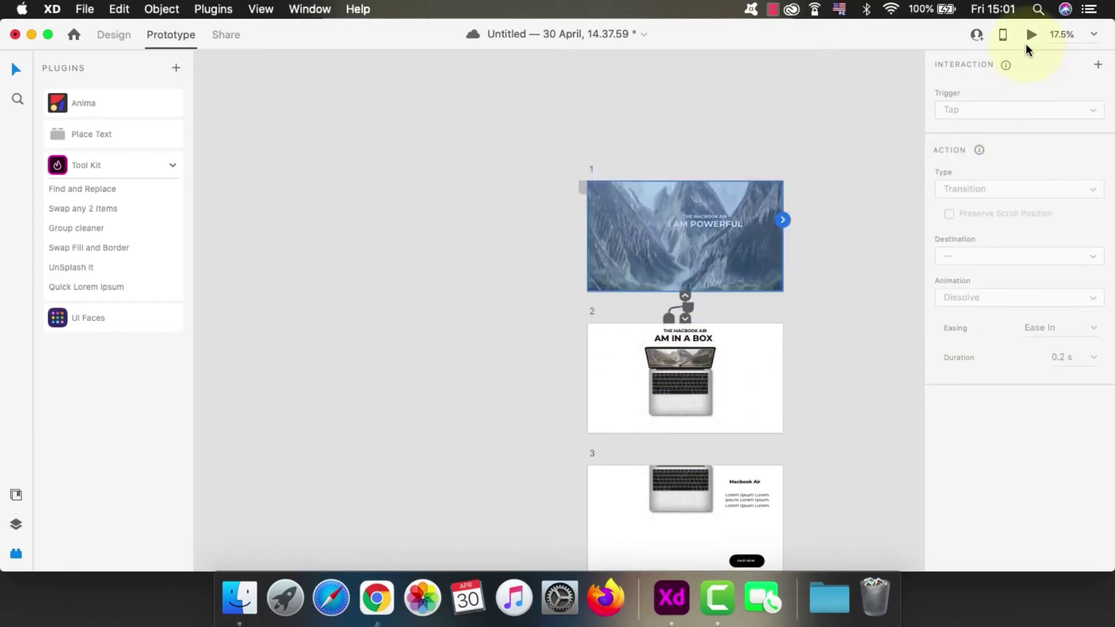
pyautogui.click(1031, 35)
pyautogui.click(911, 355)
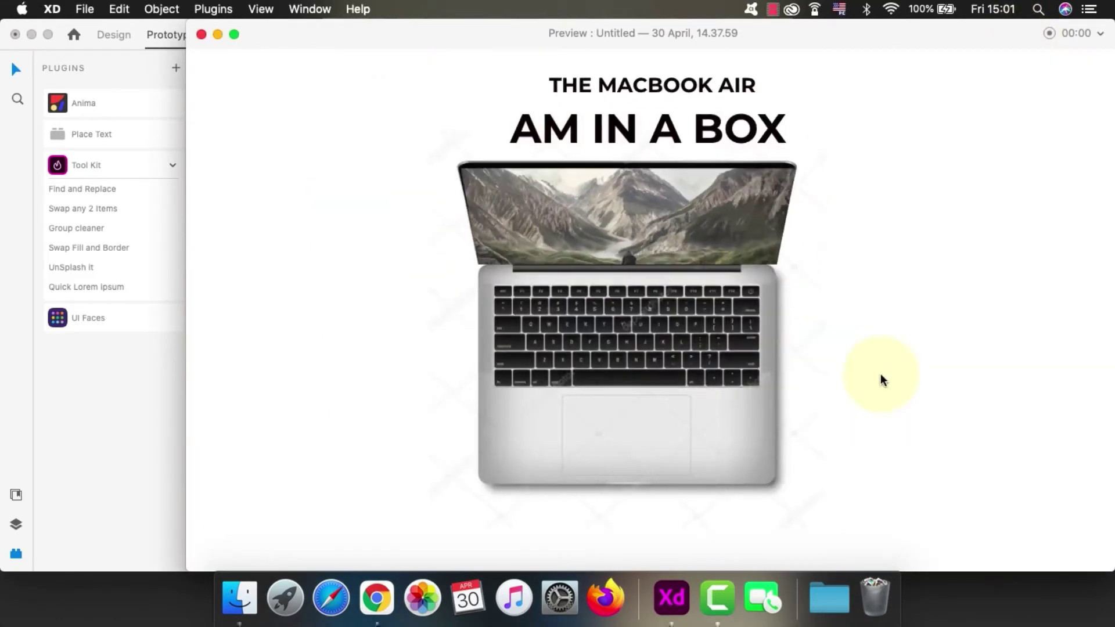
pyautogui.click(706, 380)
pyautogui.click(706, 376)
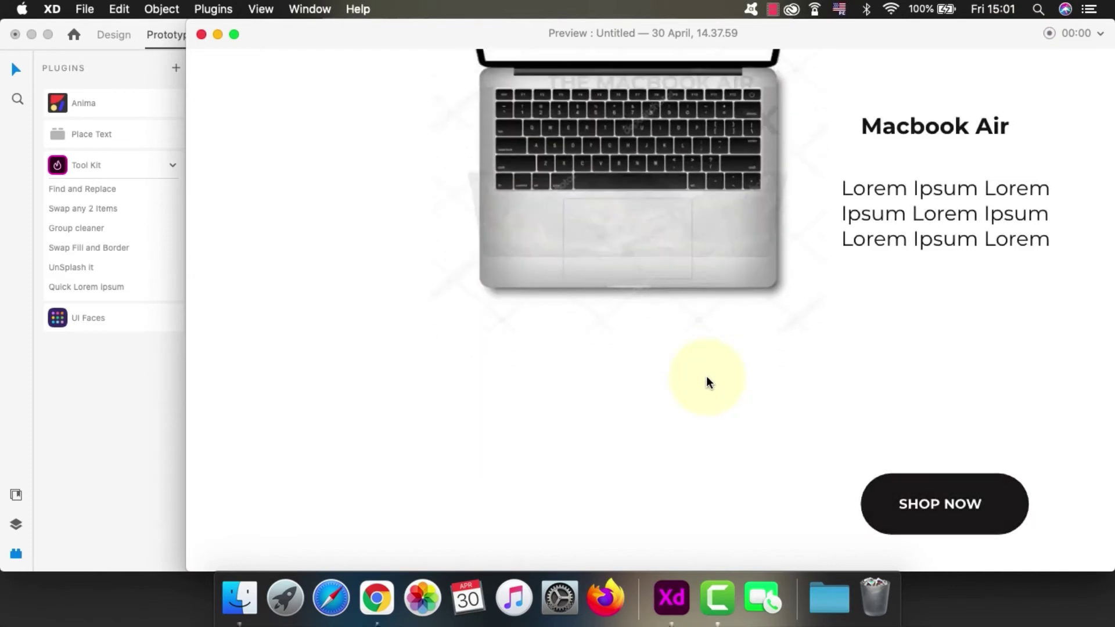
pyautogui.click(707, 380)
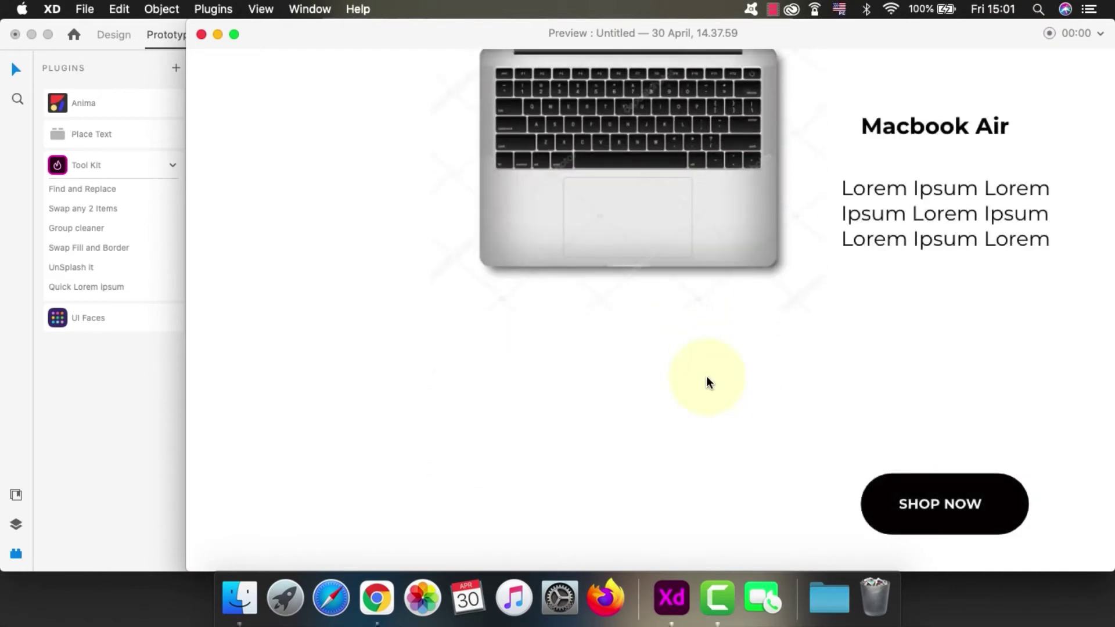
# - Replay the transitions back and forth between artboards 2 and 3 in the preview, and close the preview window
pyautogui.click(775, 373)
pyautogui.click(777, 373)
pyautogui.click(776, 373)
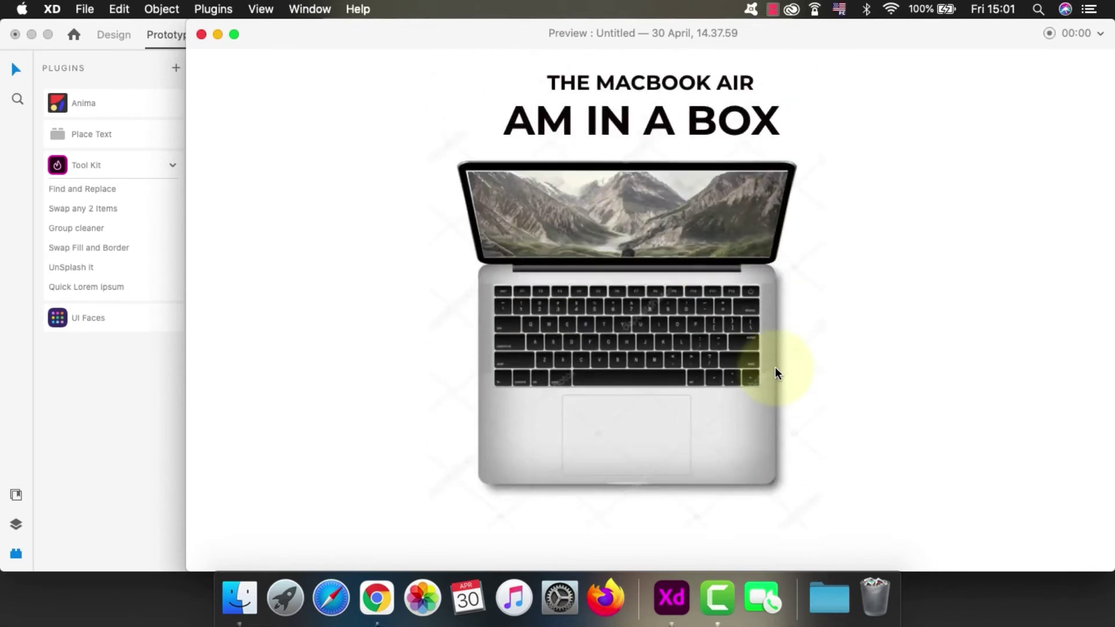
pyautogui.click(777, 373)
pyautogui.click(775, 369)
pyautogui.click(775, 369)
pyautogui.click(775, 370)
pyautogui.click(775, 369)
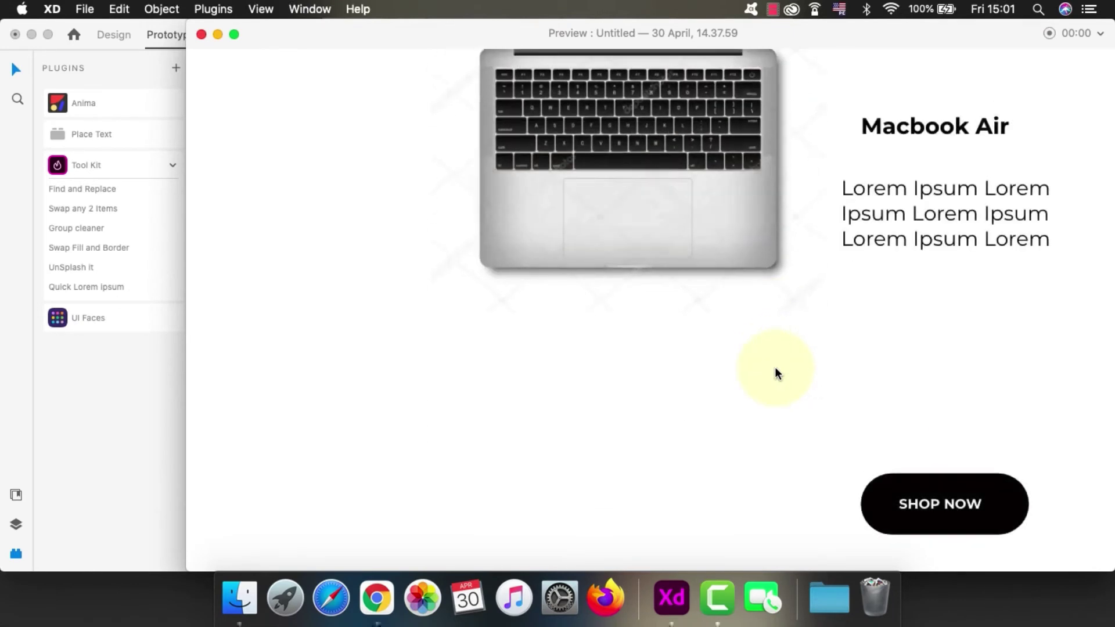
pyautogui.click(775, 369)
pyautogui.click(202, 35)
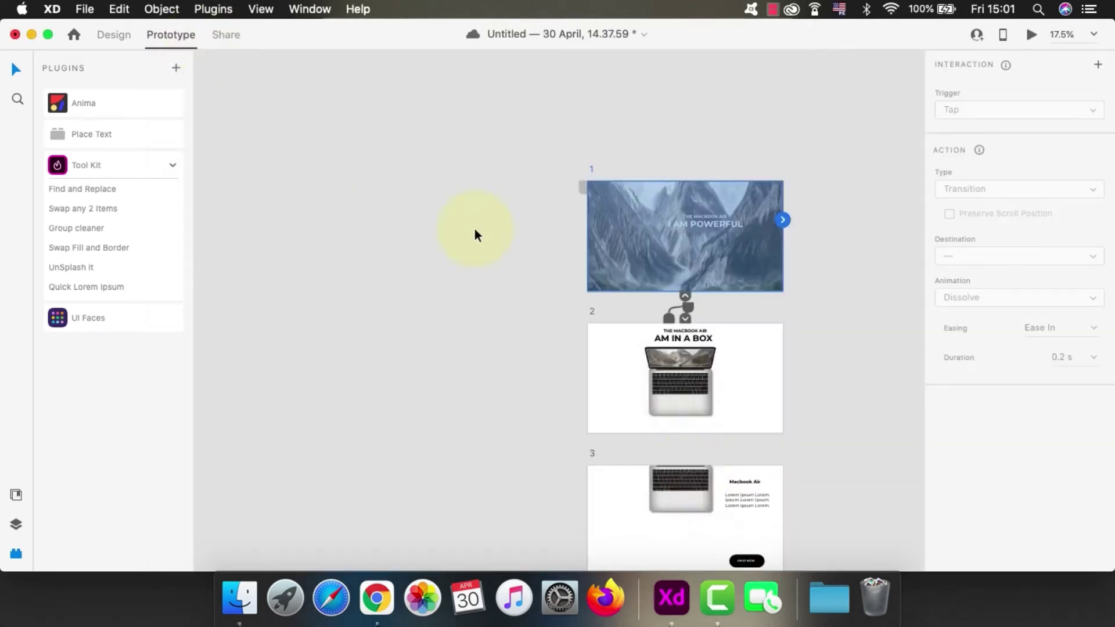
# - Return to design mode, duplicate artboard 3 and place the copy directly below it at a Y position of about 2953
pyautogui.scroll(5, 800, 483)
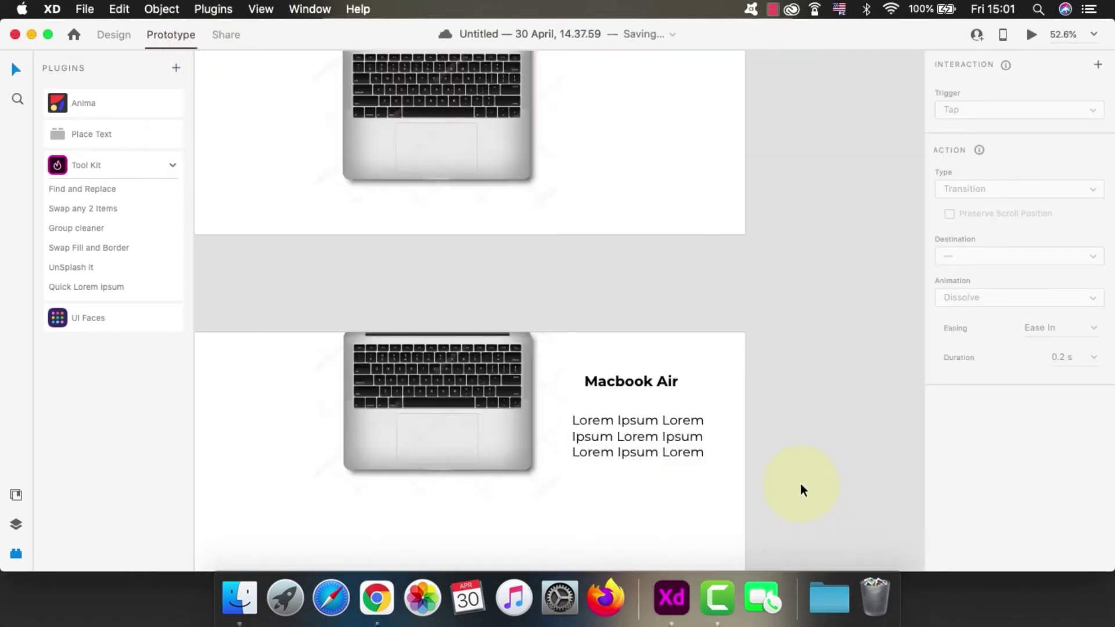
pyautogui.click(740, 451)
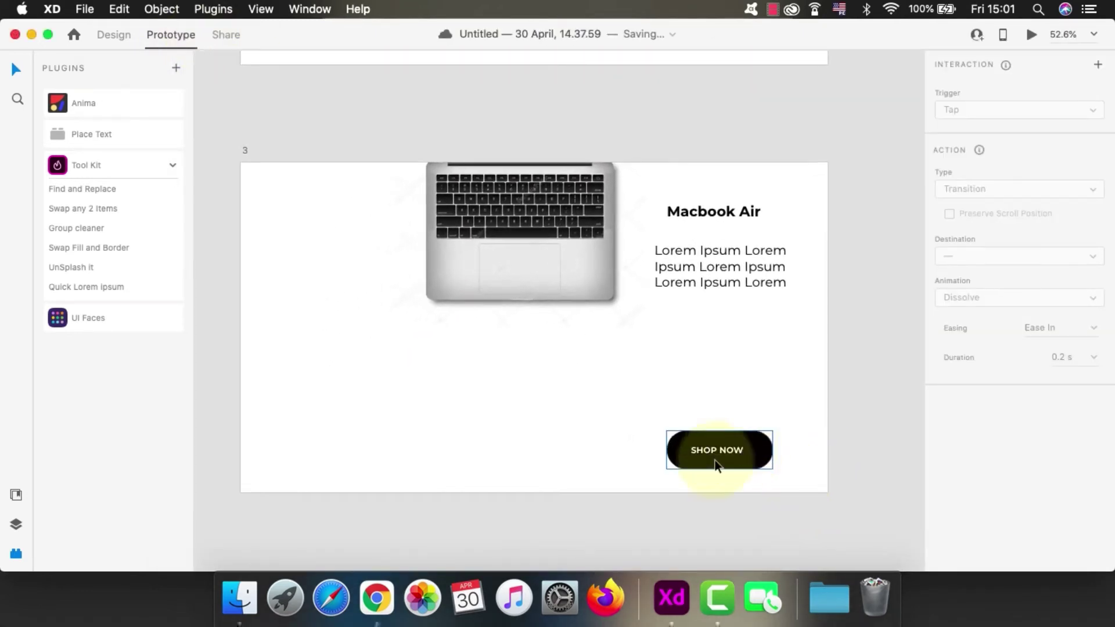
pyautogui.click(201, 99)
pyautogui.click(114, 35)
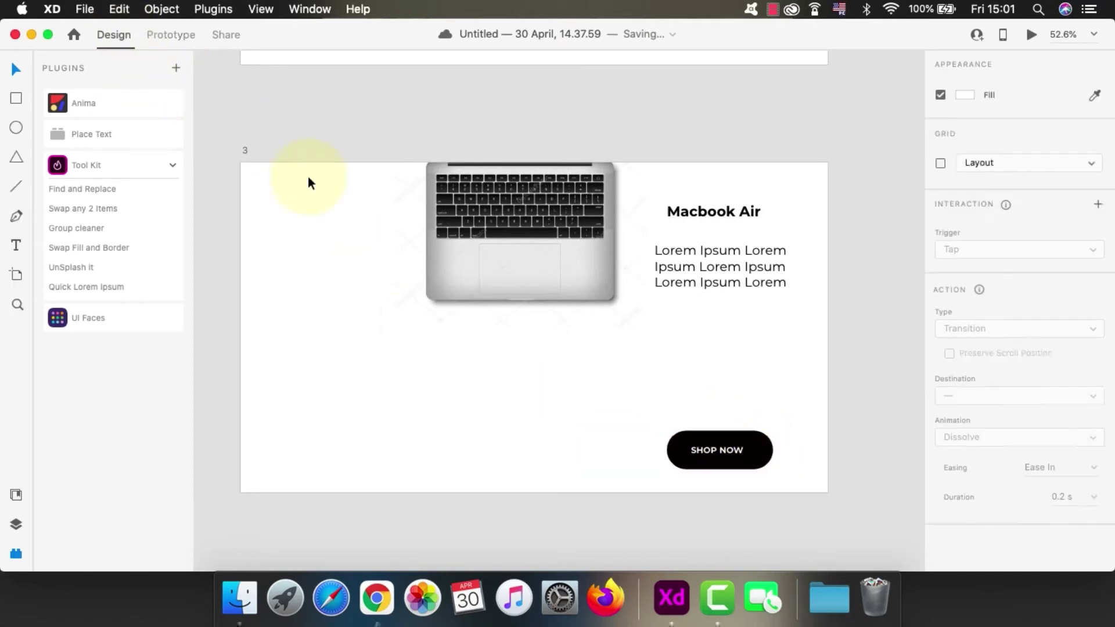
pyautogui.scroll(-5, 596, 322)
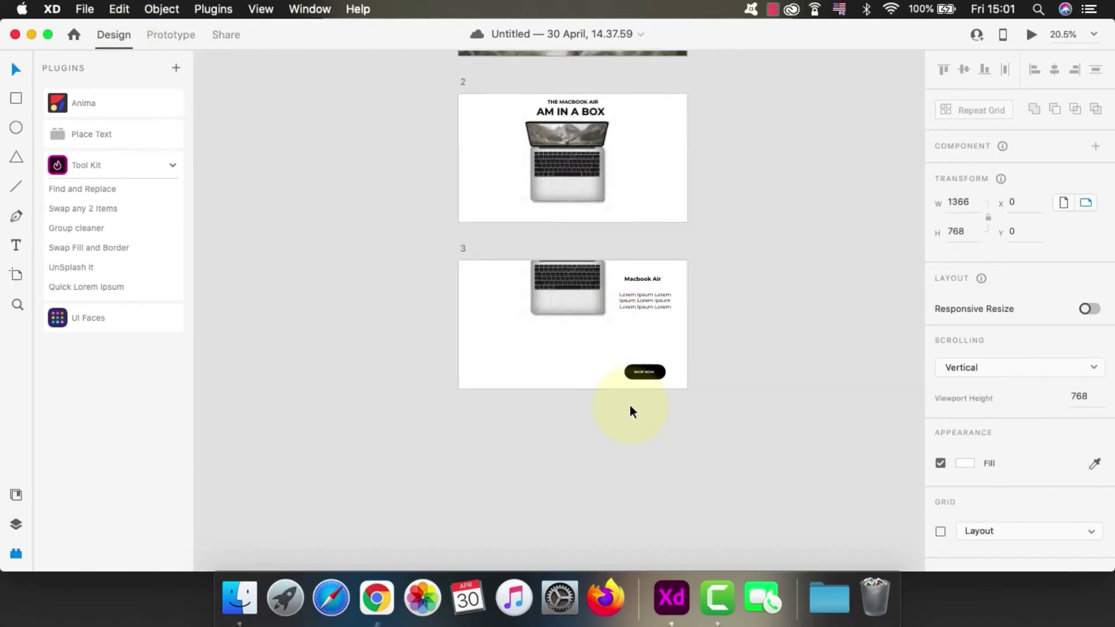
pyautogui.click(463, 249)
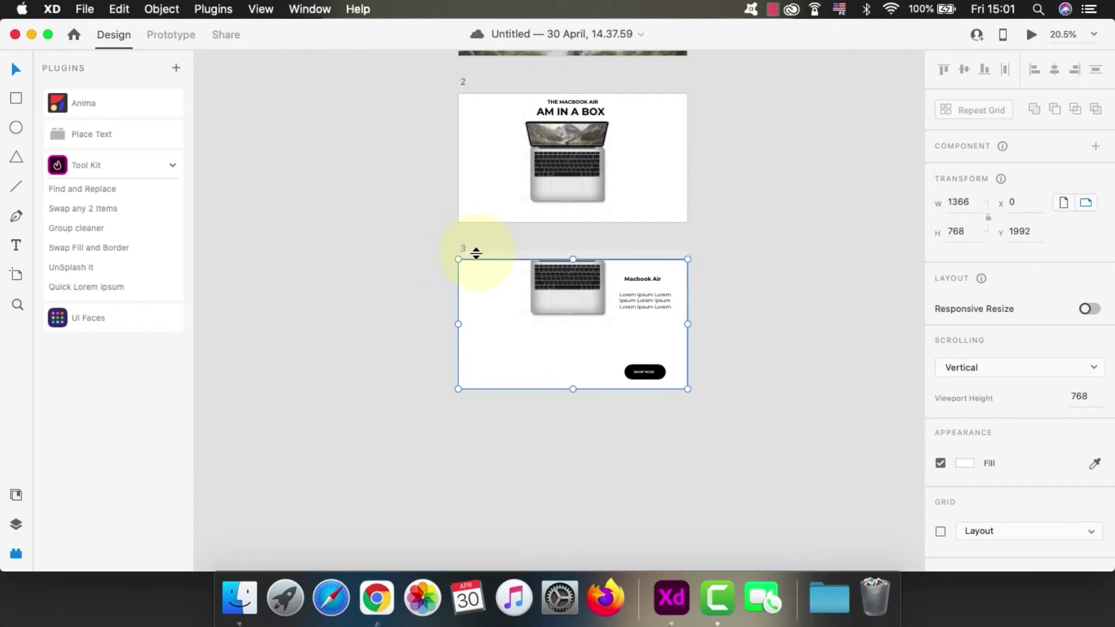
pyautogui.press('super+d')
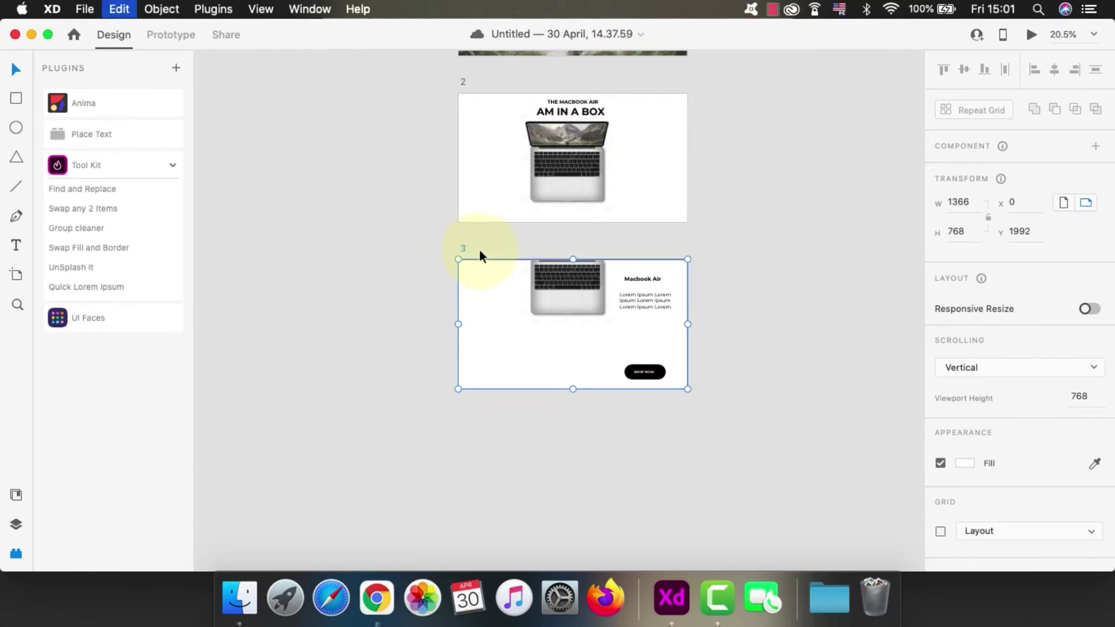
pyautogui.moveTo(461, 234); pyautogui.dragTo(218, 394)
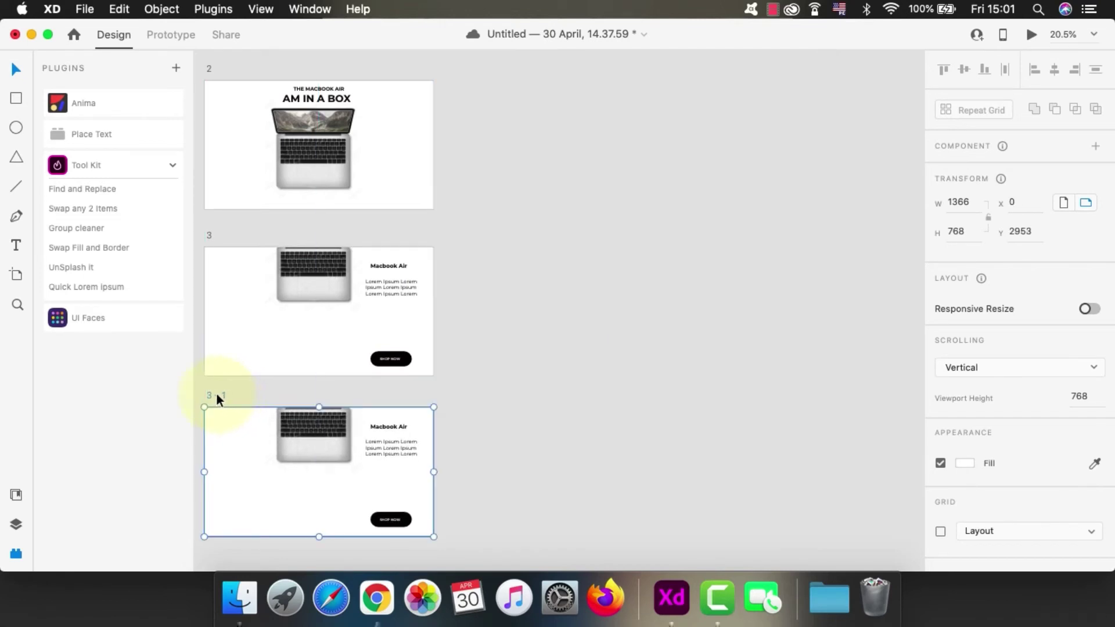
# - Rename the duplicated artboard as 4
pyautogui.doubleClick(218, 394)
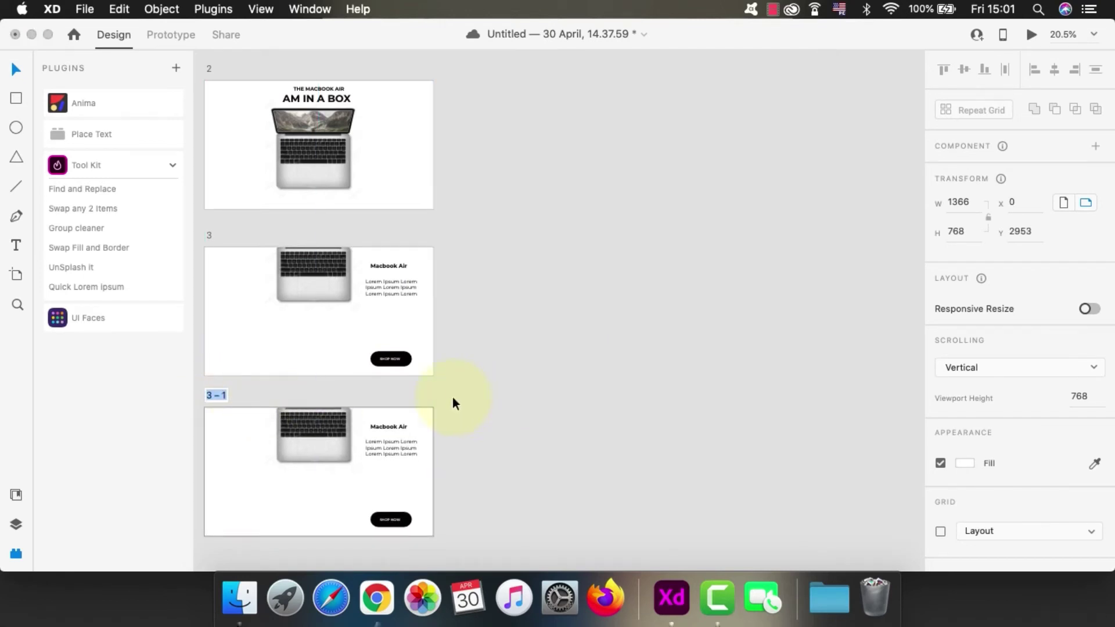
pyautogui.write('4')
pyautogui.press('Return')
# - Select the laptop image on artboard 4 and show the document assets
pyautogui.hscroll(-5, 632, 393)
pyautogui.scroll(-2, 632, 393)
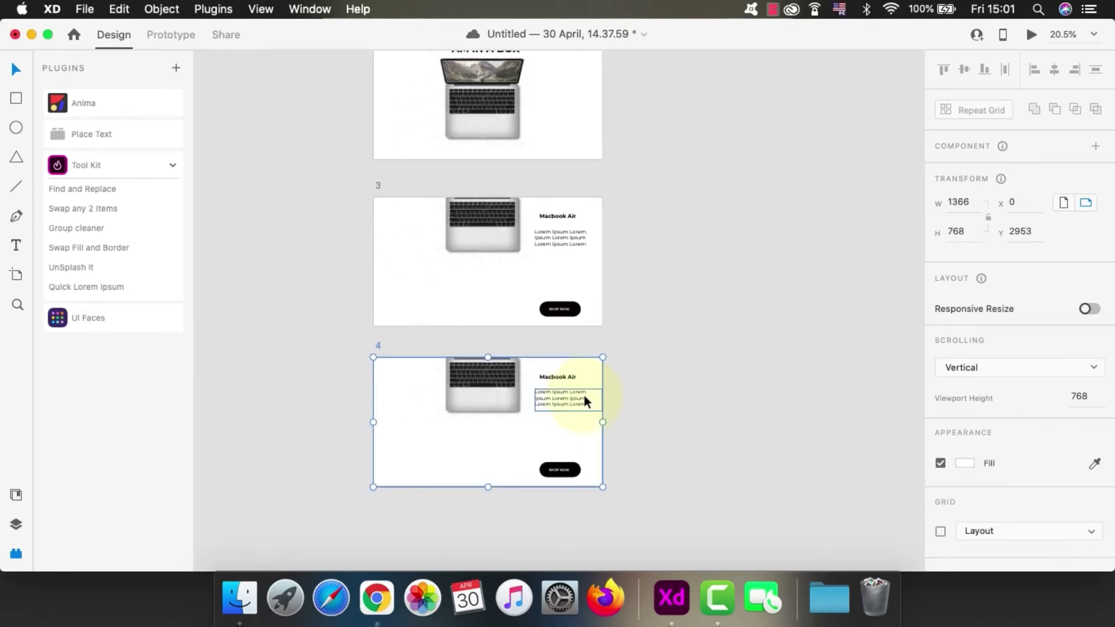
pyautogui.click(478, 377)
pyautogui.click(16, 494)
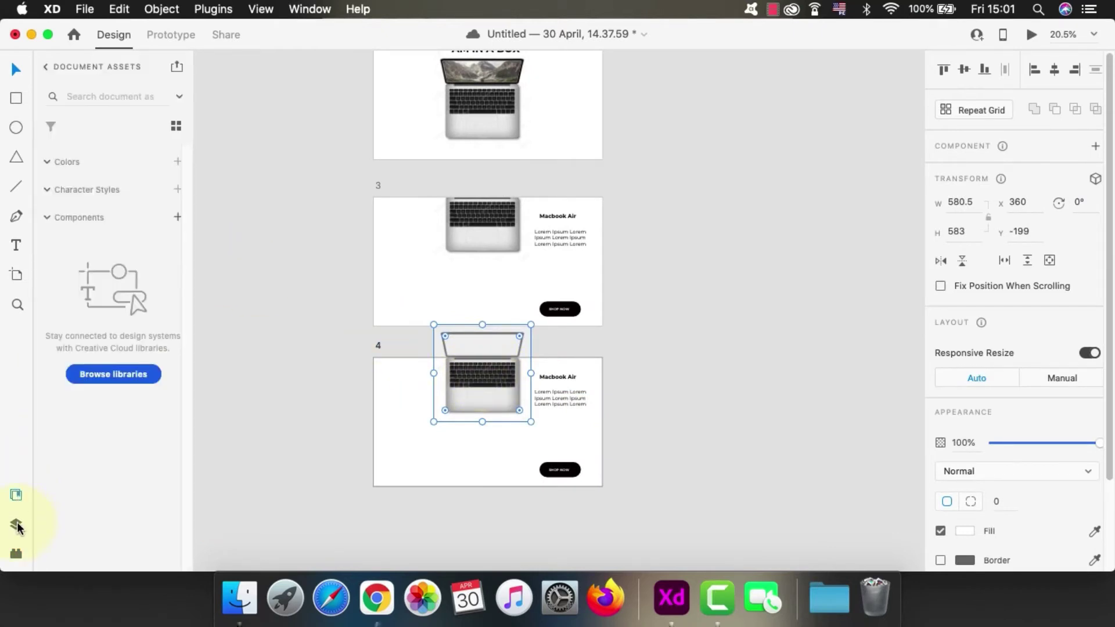
# - Delete all four elements from artboard 4, and place artboard 4 below artboard 3 in the layer order
pyautogui.click(16, 525)
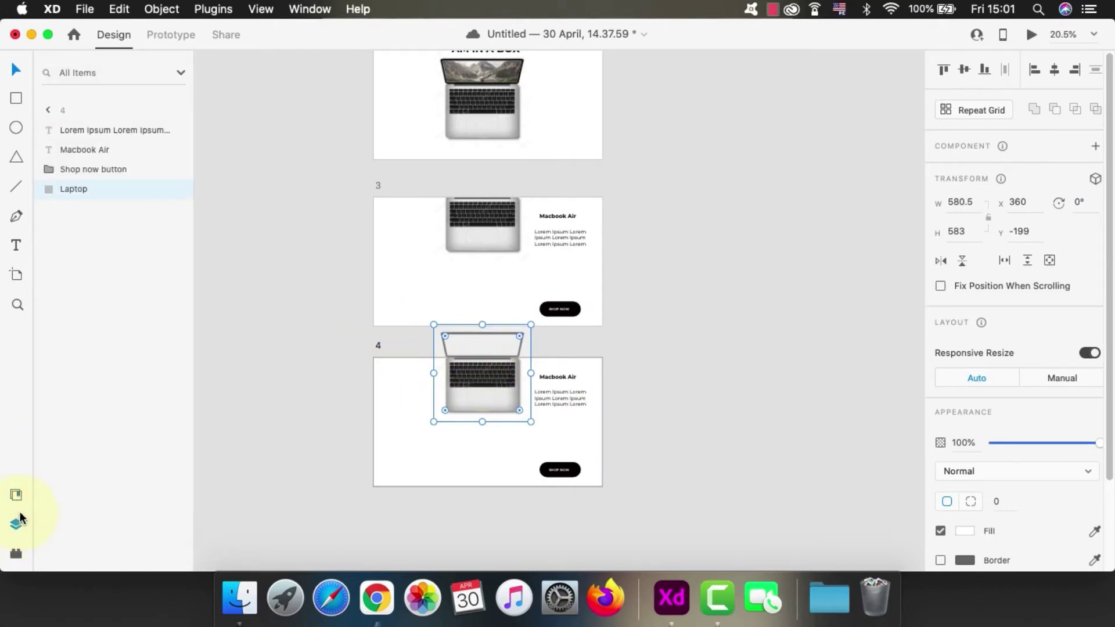
pyautogui.click(85, 134)
pyautogui.click(96, 194)
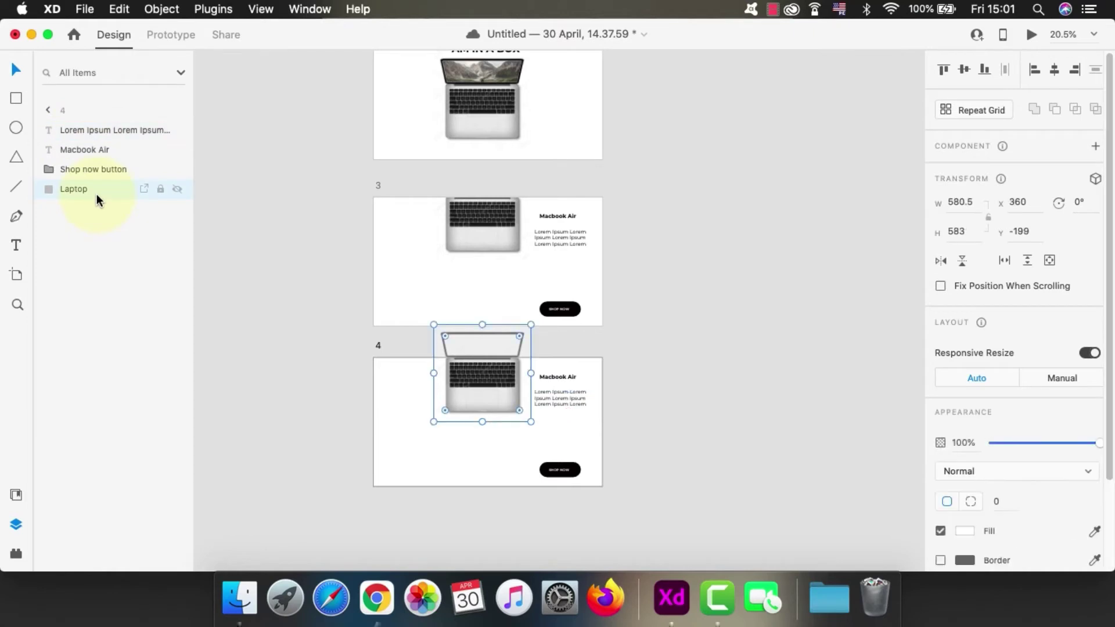
pyautogui.keyDown('shift'); pyautogui.click(95, 132); pyautogui.keyUp('shift')
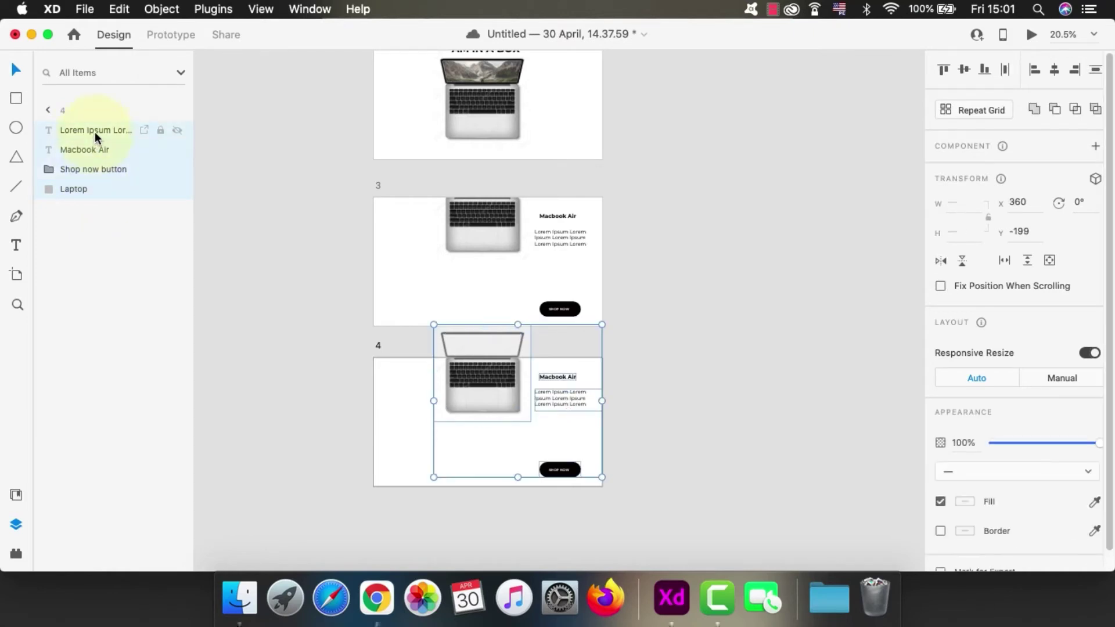
pyautogui.press('Delete')
pyautogui.click(456, 385)
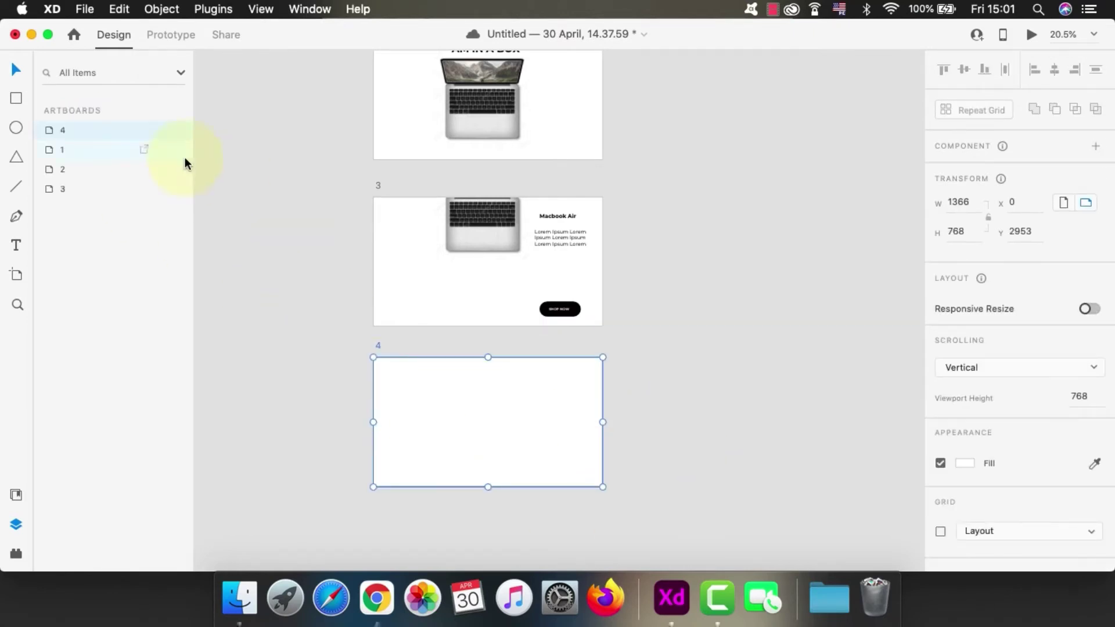
pyautogui.moveTo(82, 132); pyautogui.dragTo(85, 198)
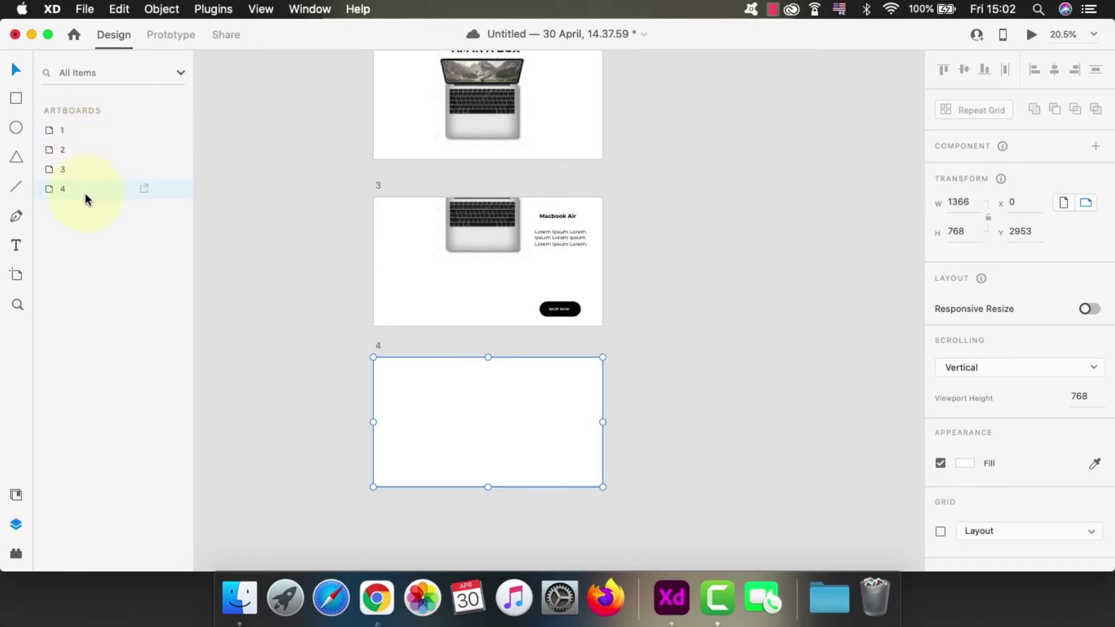
# - Import the nonthaburi-thailand laptop image from the Desktop folder into the lower-left area of artboard 4
pyautogui.scroll(5, 703, 433)
pyautogui.scroll(-3, 619, 399)
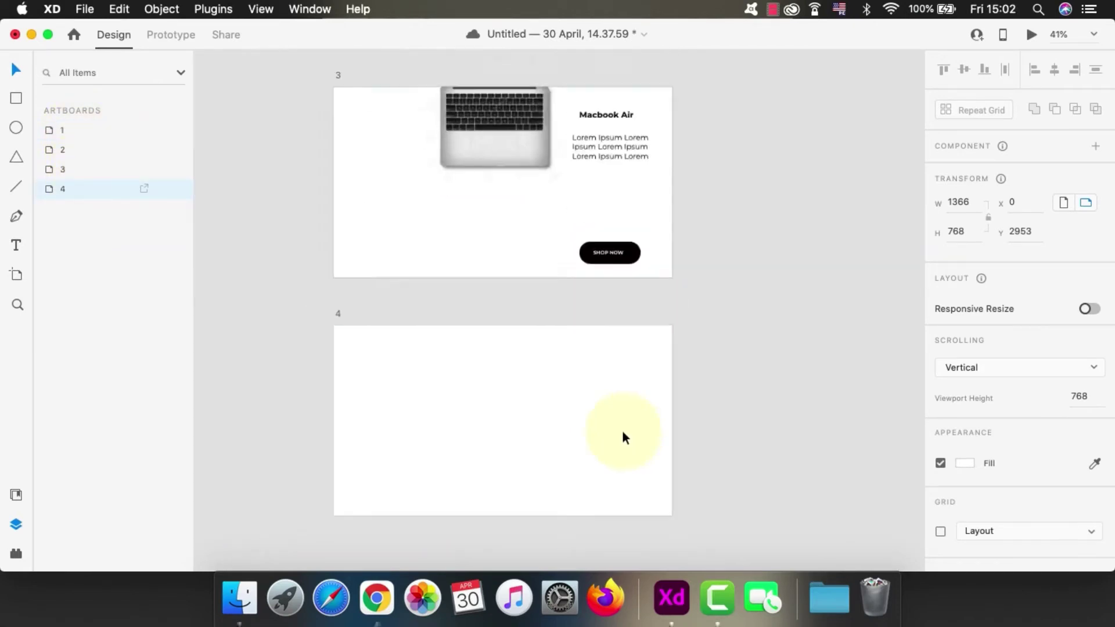
pyautogui.click(238, 601)
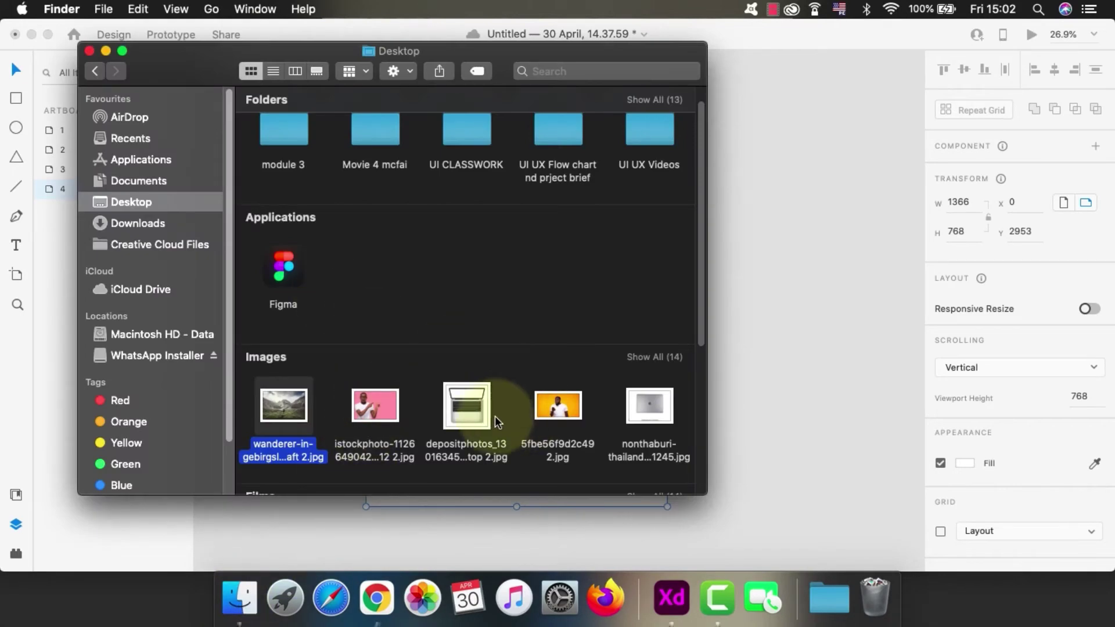
pyautogui.moveTo(657, 402); pyautogui.dragTo(389, 474)
pyautogui.press('super+Tab')
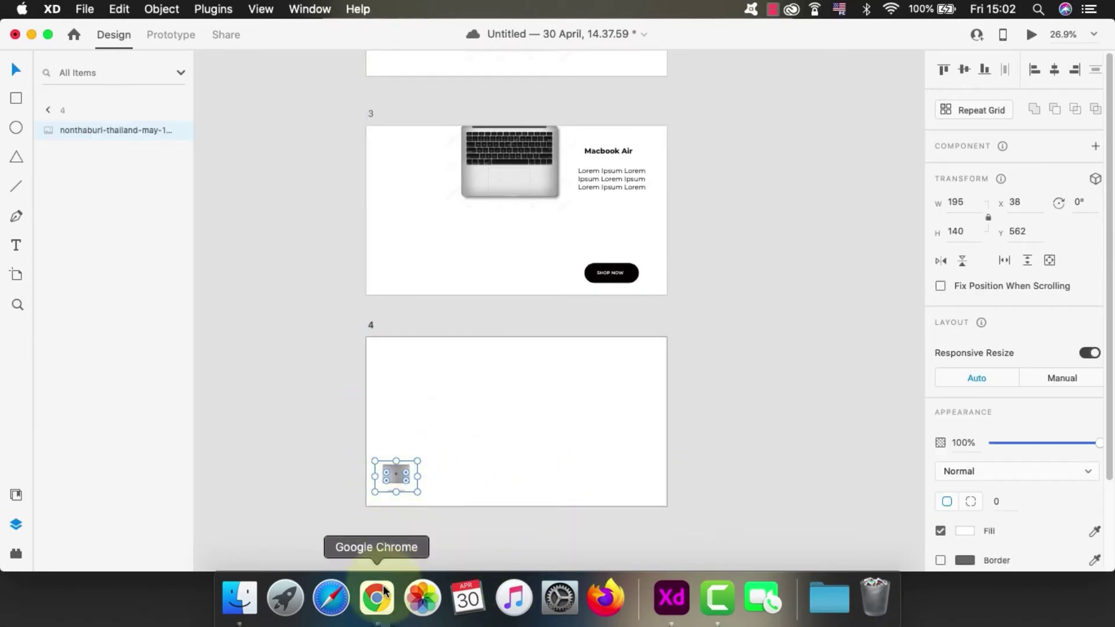
# - Import the macbook-macos-high-sierra image from the Desktop into artboard 4, shrink it to about 252 × 146, and place it above the silver laptop image
pyautogui.click(252, 589)
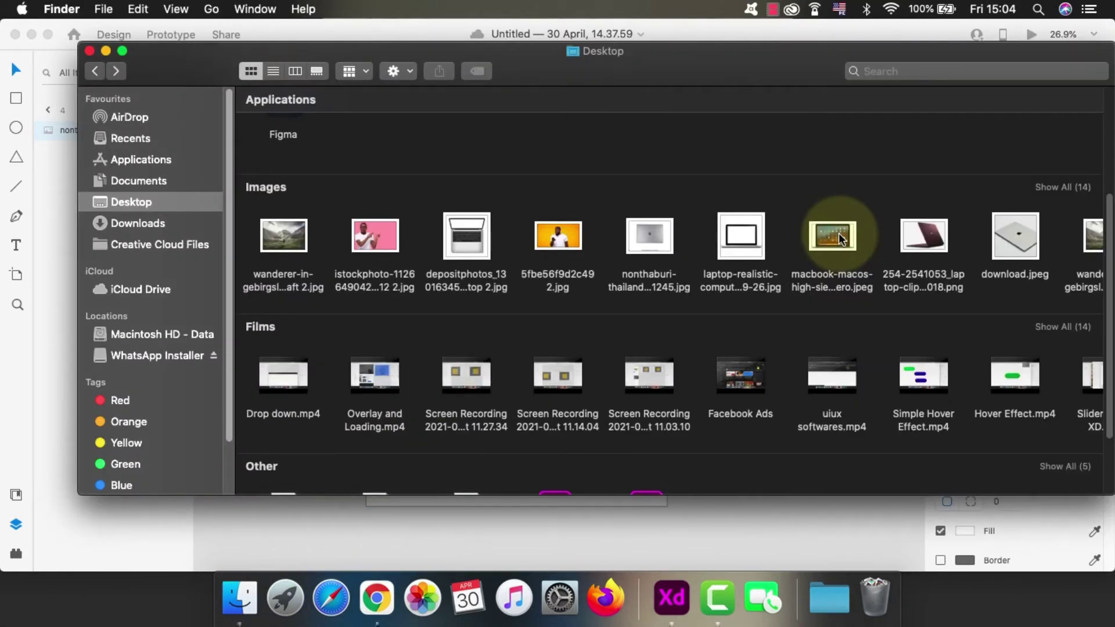
pyautogui.moveTo(840, 238); pyautogui.dragTo(756, 332)
pyautogui.moveTo(836, 363); pyautogui.dragTo(437, 381)
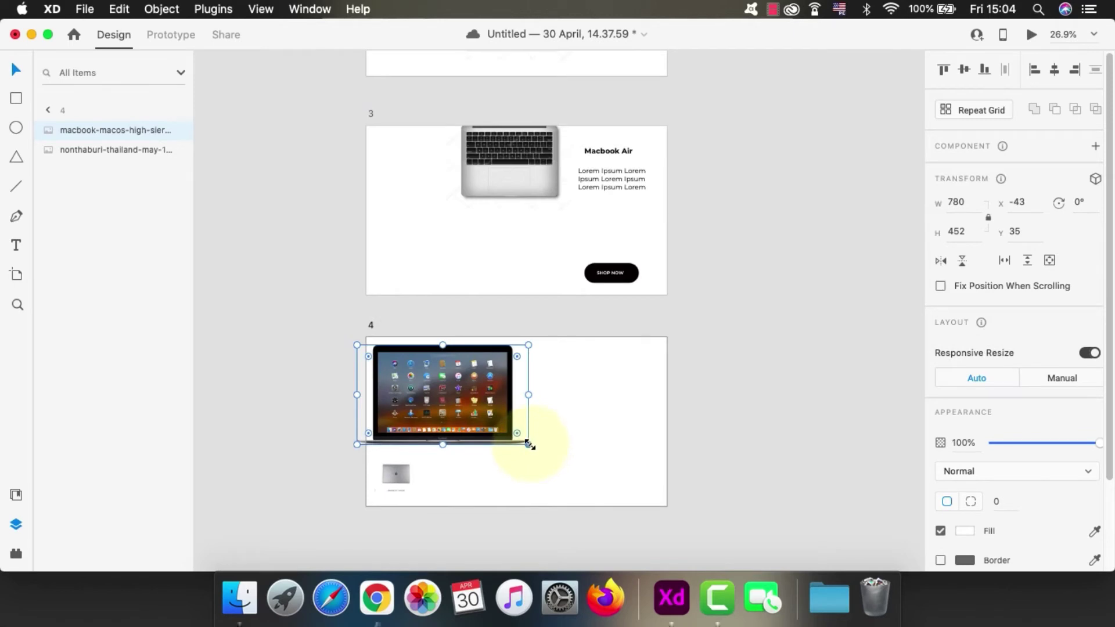
pyautogui.moveTo(528, 444); pyautogui.dragTo(468, 377)
pyautogui.moveTo(367, 360); pyautogui.dragTo(399, 417)
# - Enlarge the silver laptop image in artboard 4 slightly to match the thumbnail above it
pyautogui.click(413, 482)
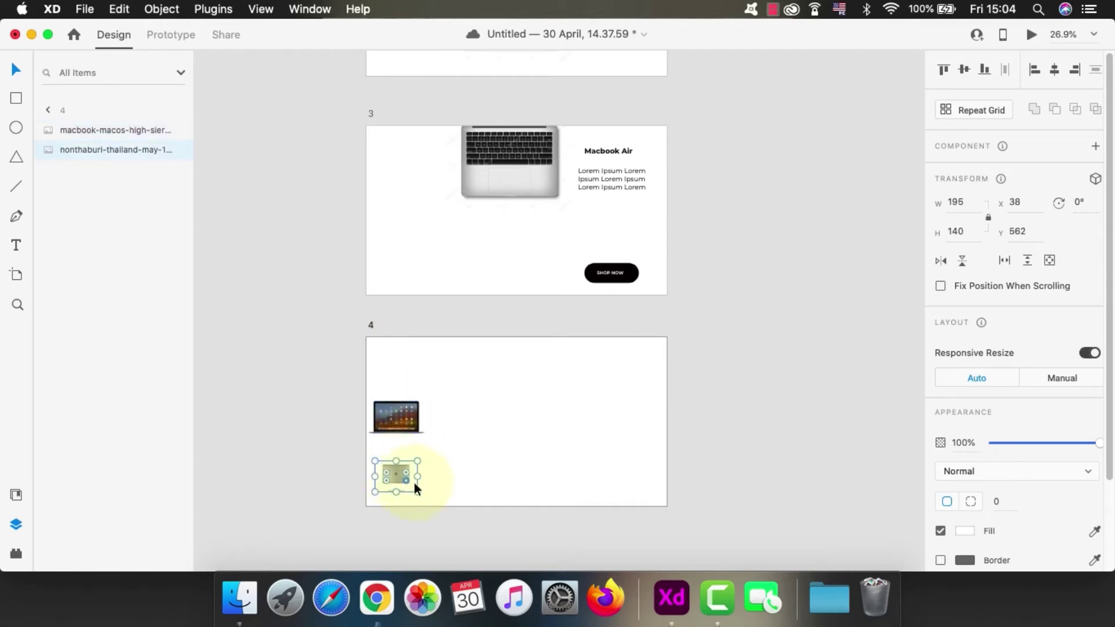
pyautogui.moveTo(417, 492)
pyautogui.mouseDown()
pyautogui.moveTo(431, 503)
pyautogui.moveTo(400, 479)
pyautogui.mouseUp()
pyautogui.click(518, 454)
pyautogui.click(542, 453)
# - Copy the laptop and its bg image from artboard 2 and paste them into artboard 4
pyautogui.scroll(10, 556, 294)
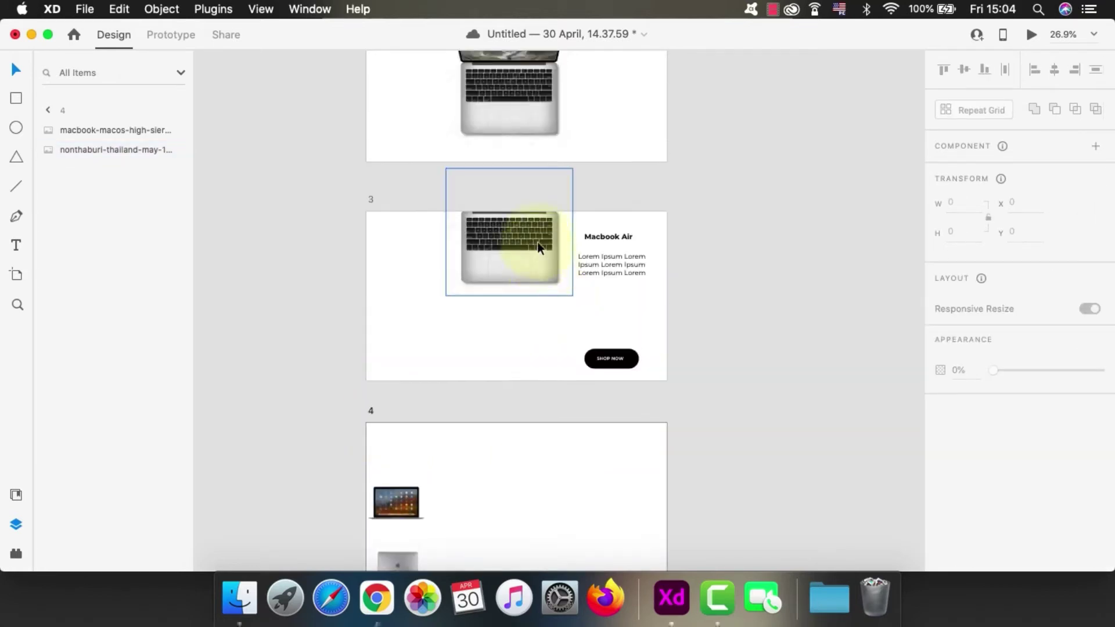
pyautogui.click(534, 409)
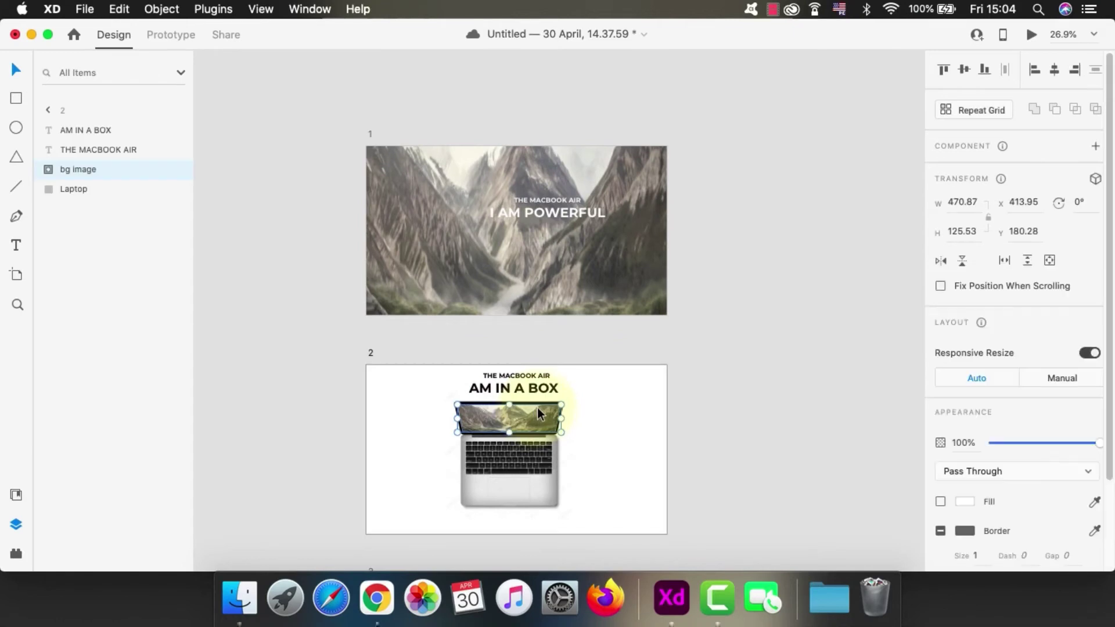
pyautogui.keyDown('shift'); pyautogui.click(531, 460); pyautogui.keyUp('shift')
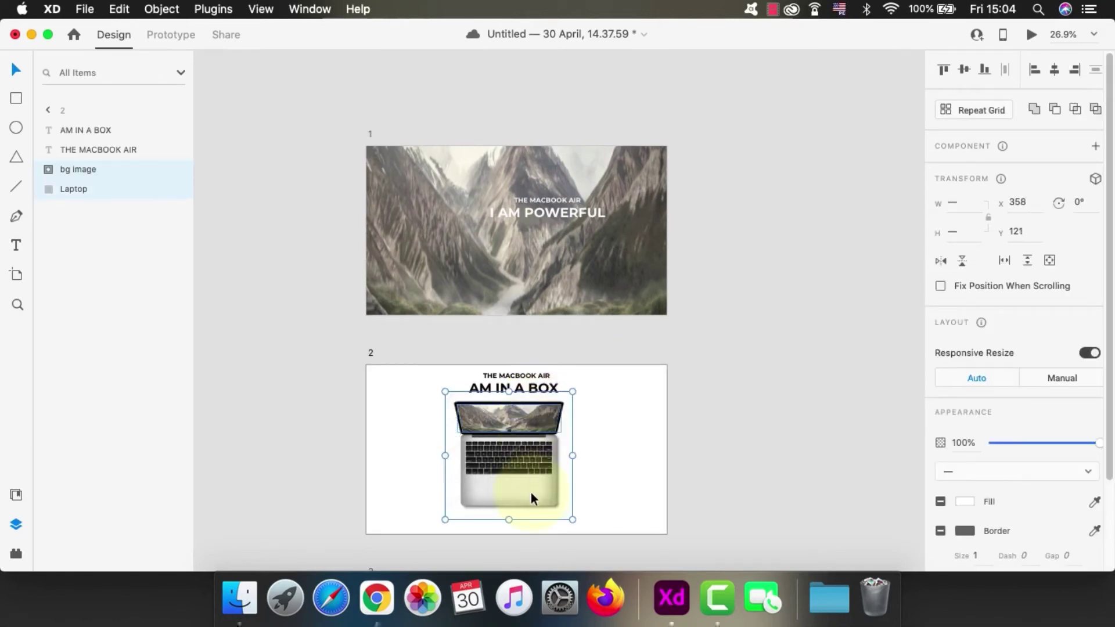
pyautogui.scroll(-7, 531, 474)
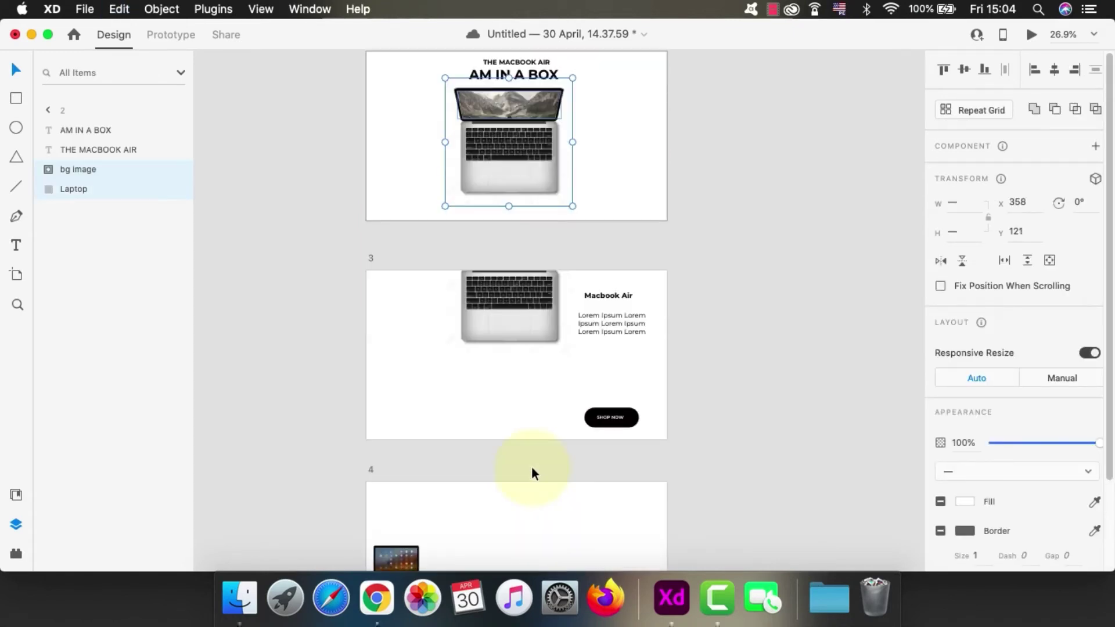
pyautogui.scroll(-4, 531, 471)
pyautogui.click(424, 315)
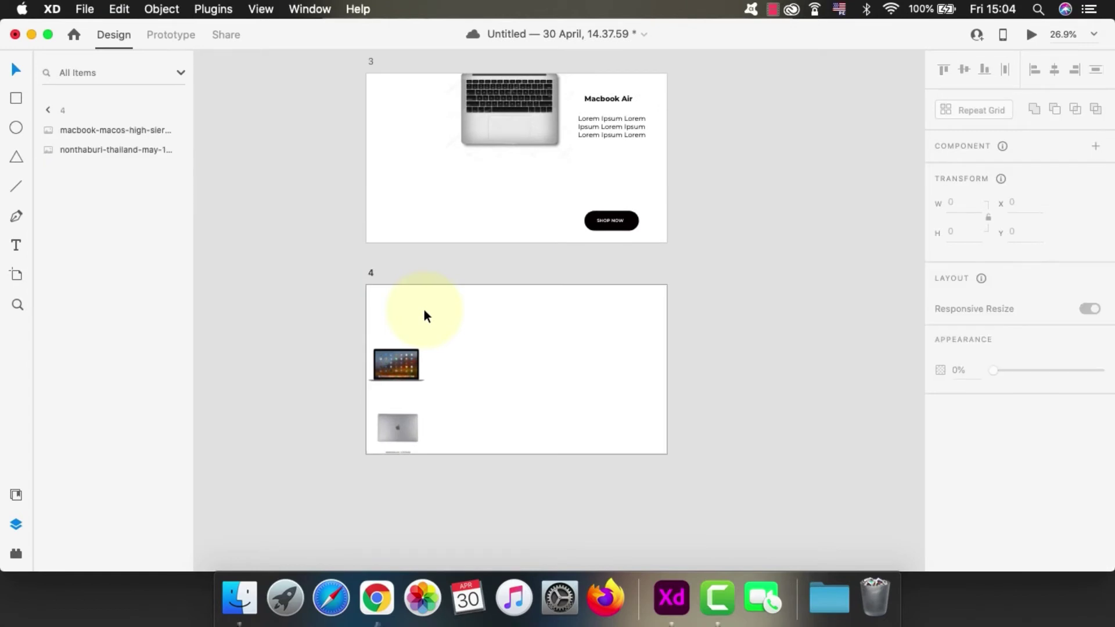
pyautogui.press('super+v')
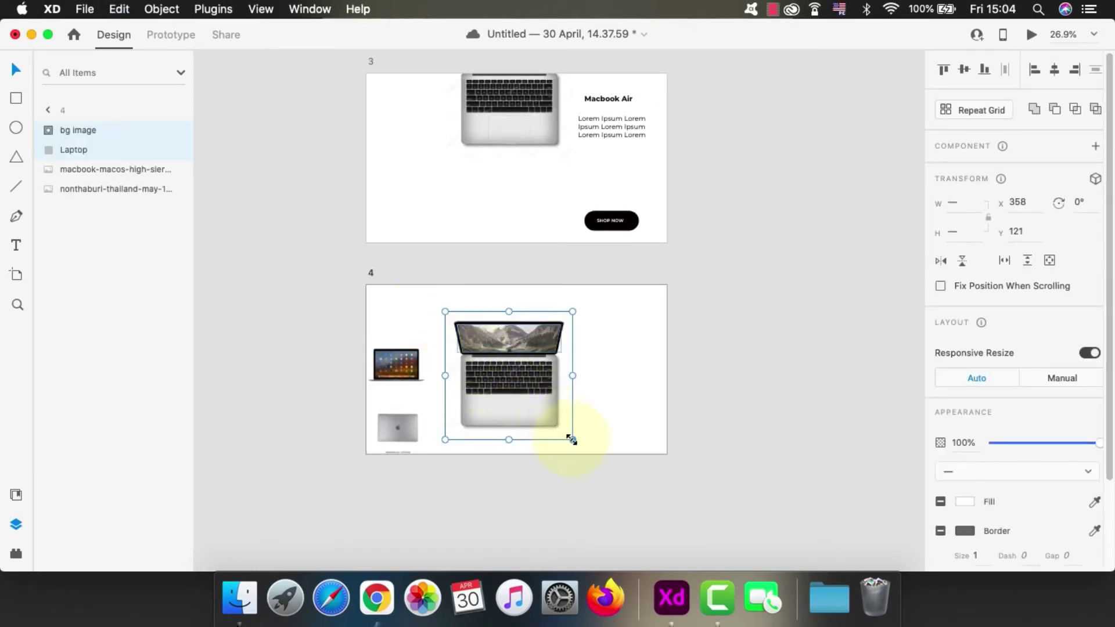
# - Shrink the pasted laptop and bg image to about 202 × 203 and place them above the other thumbnails in artboard 4
pyautogui.moveTo(571, 440); pyautogui.dragTo(517, 356)
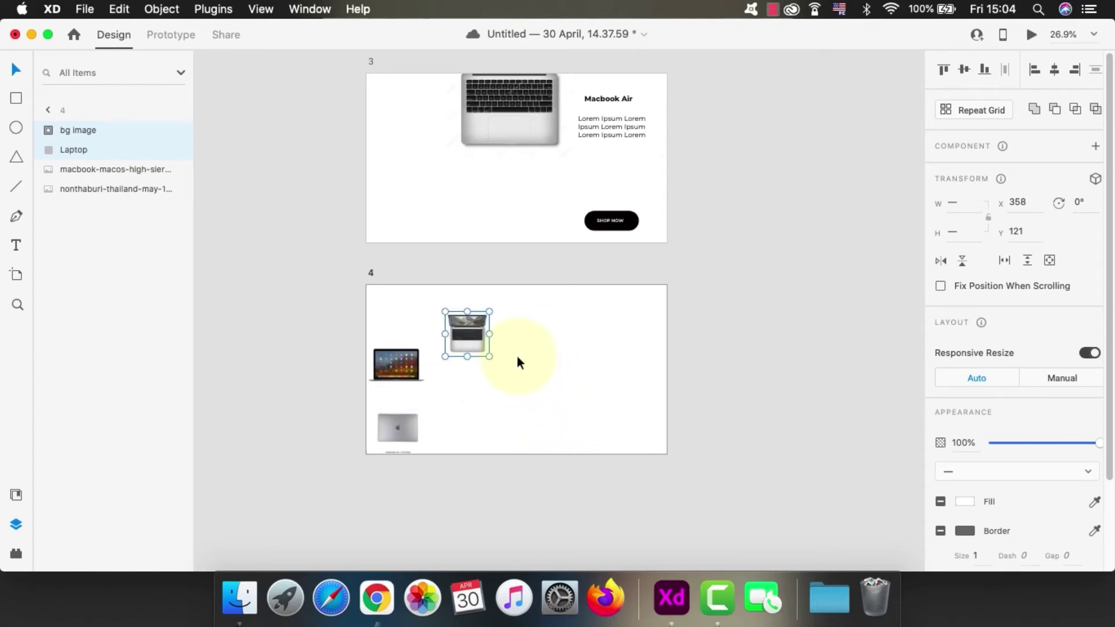
pyautogui.moveTo(456, 333); pyautogui.dragTo(385, 311)
pyautogui.click(535, 337)
# - Undo the duplicate of the Laptop layer alone, and duplicate the small laptop together with its bg image
pyautogui.scroll(3, 537, 337)
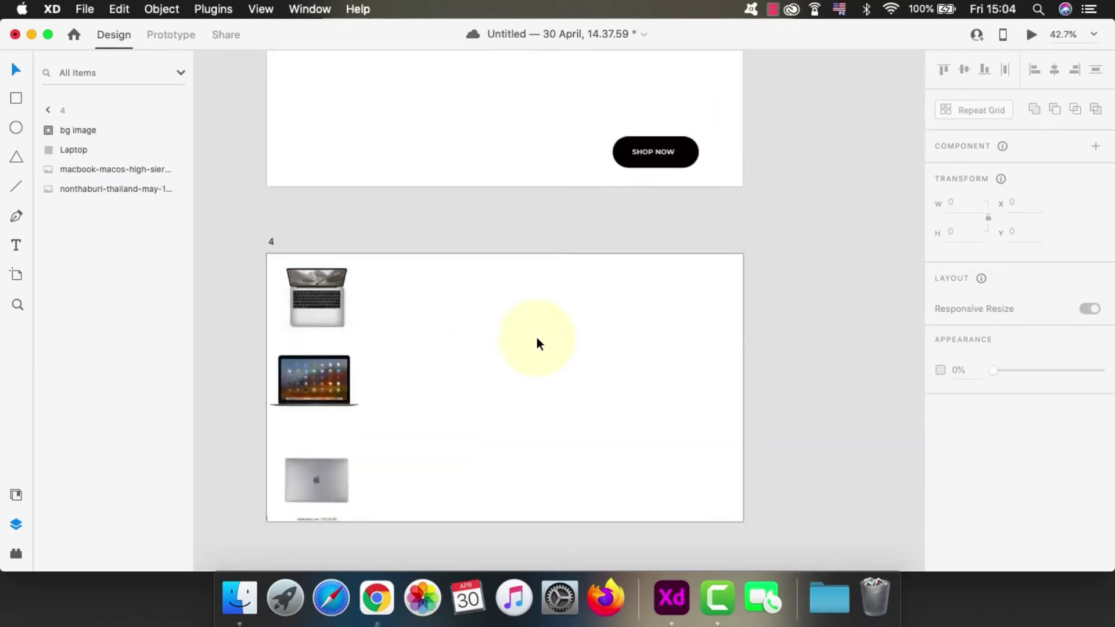
pyautogui.scroll(1, 537, 336)
pyautogui.hscroll(-4, 537, 336)
pyautogui.scroll(5, 555, 325)
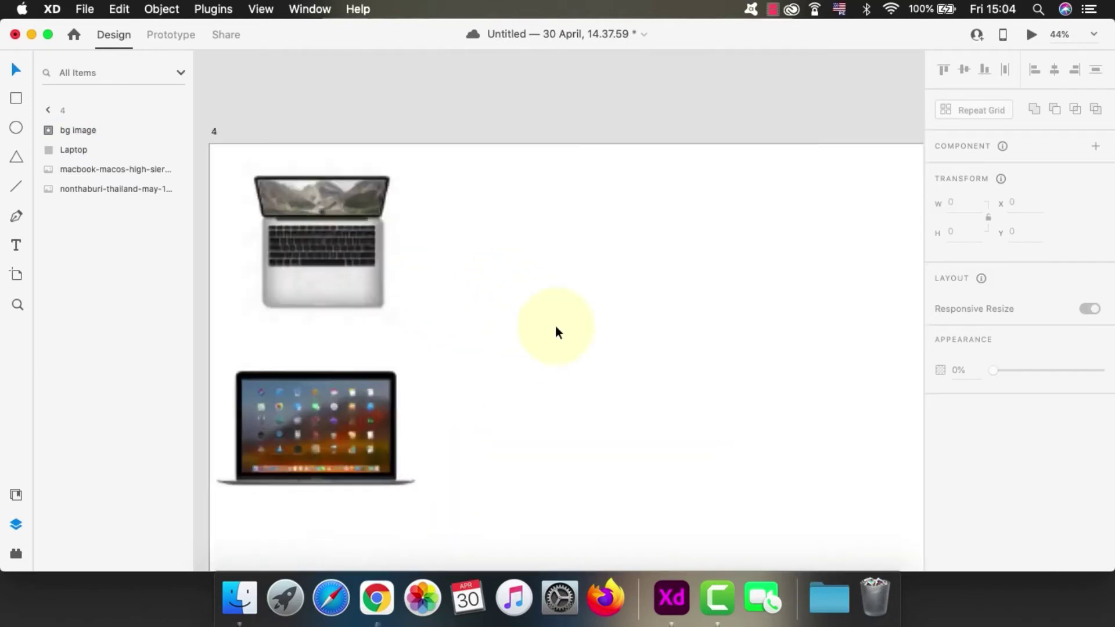
pyautogui.hscroll(-3, 555, 325)
pyautogui.scroll(-3, 555, 326)
pyautogui.scroll(-6, 555, 326)
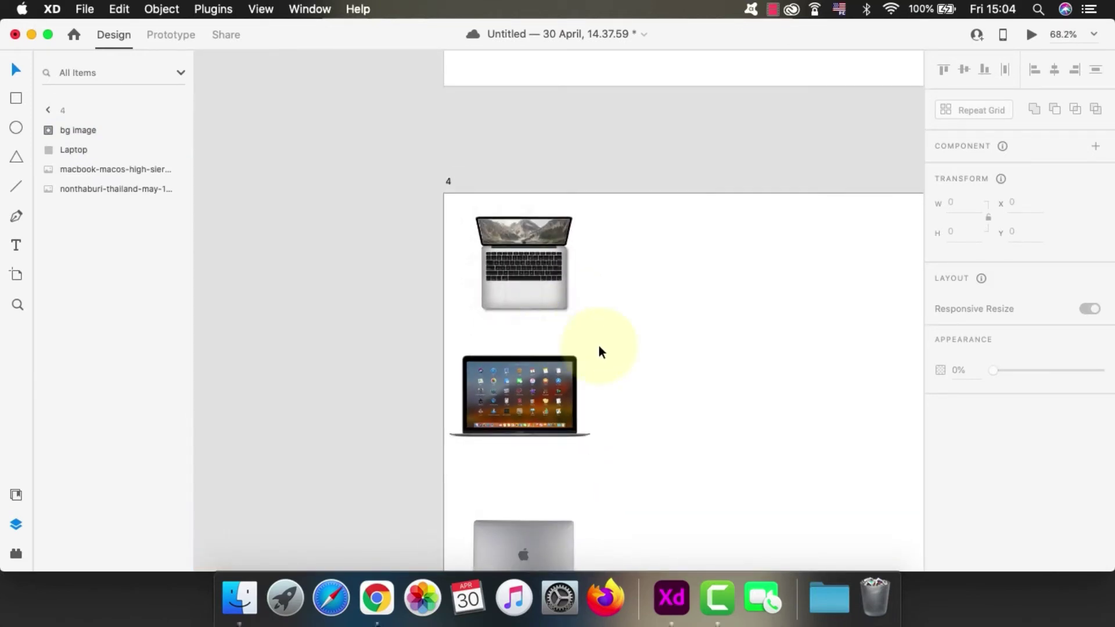
pyautogui.click(445, 278)
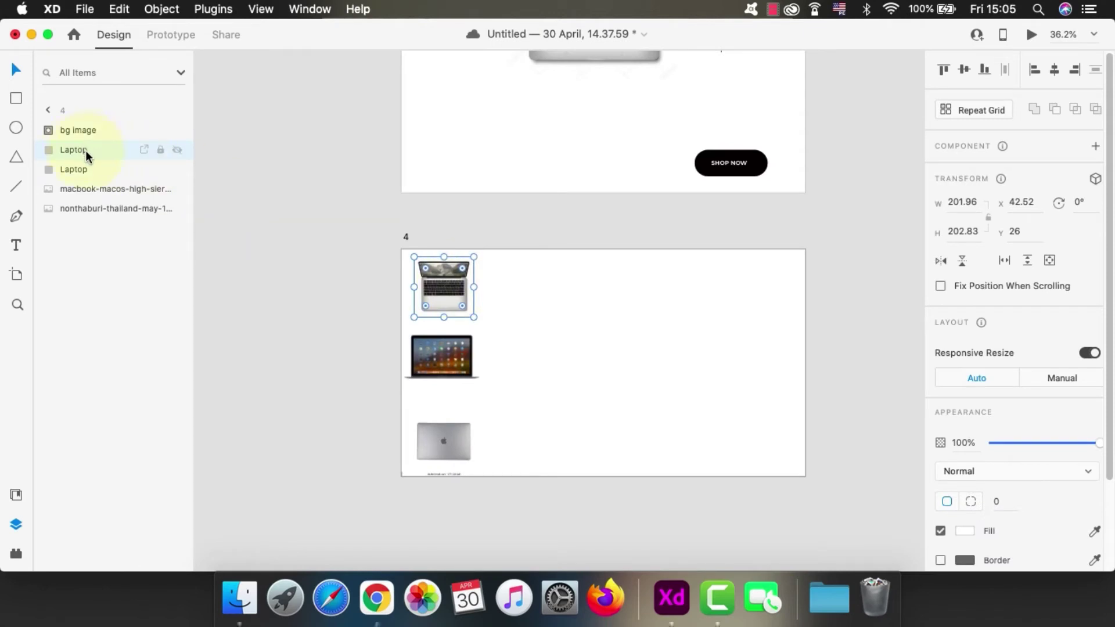
pyautogui.press('super+z')
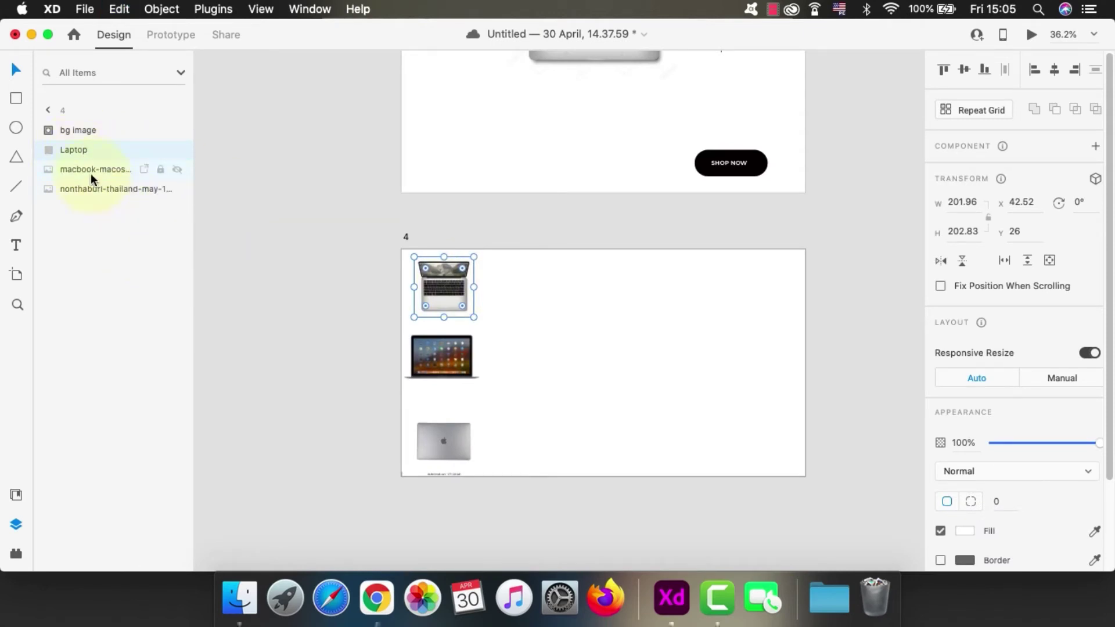
pyautogui.keyDown('shift'); pyautogui.click(81, 131); pyautogui.keyUp('shift')
pyautogui.press('super+d')
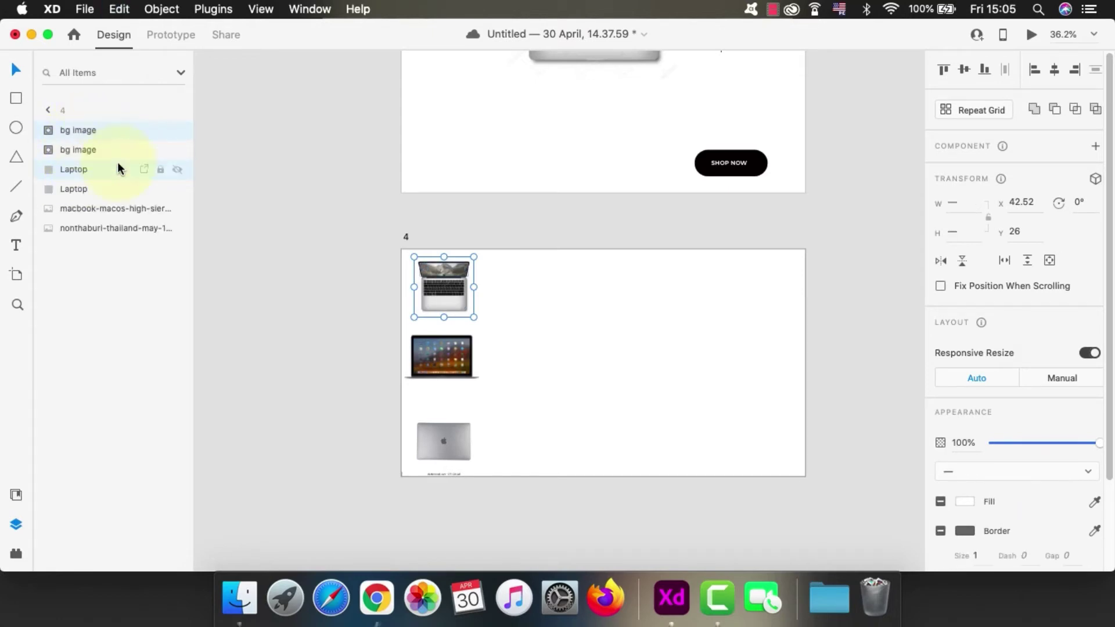
# - Move the duplicated laptop and bg image right of the thumbnails and enlarge them to about 527 × 529
pyautogui.moveTo(435, 285); pyautogui.dragTo(633, 358)
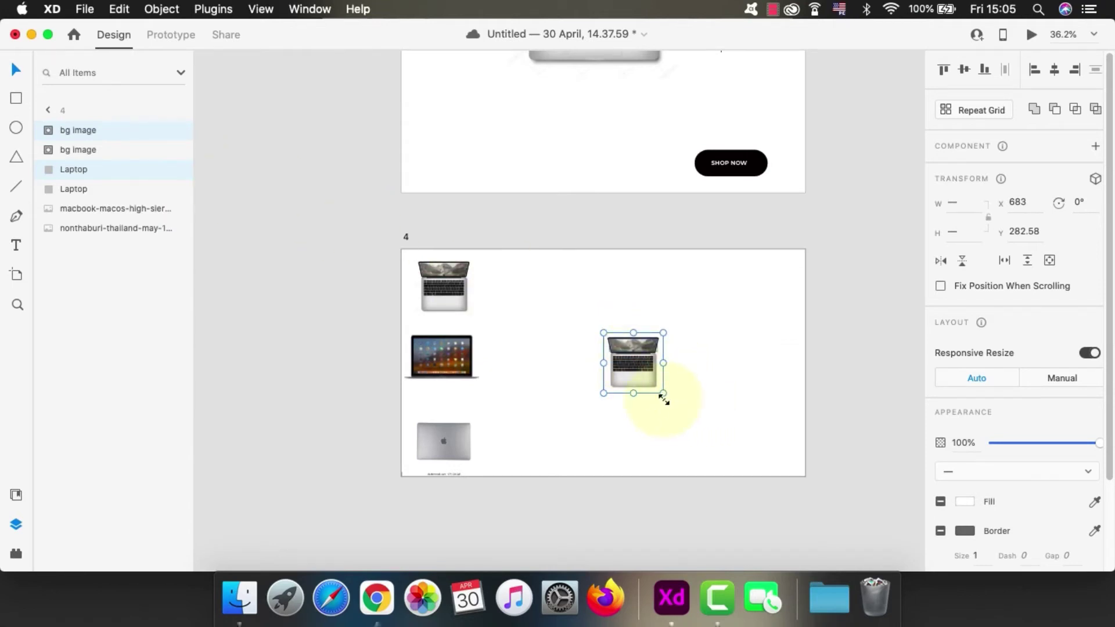
pyautogui.moveTo(663, 396); pyautogui.dragTo(756, 505)
pyautogui.moveTo(718, 460); pyautogui.dragTo(660, 400)
# - Bring the large laptop and its bg image above the thumbnail layers and group the two
pyautogui.click(453, 356)
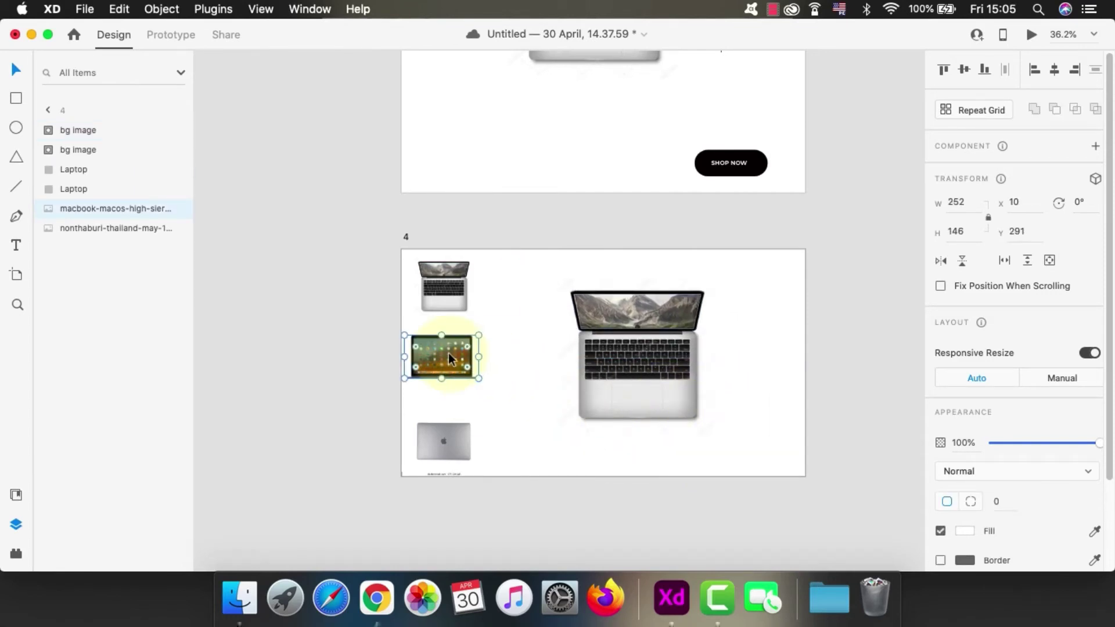
pyautogui.click(638, 399)
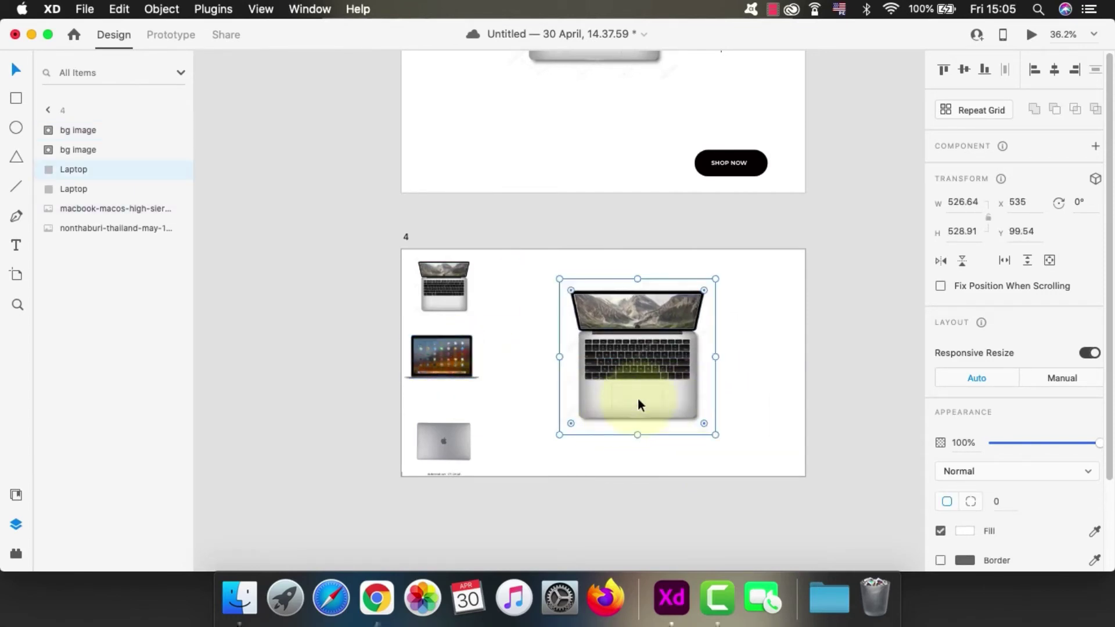
pyautogui.keyDown('shift'); pyautogui.click(629, 316); pyautogui.keyUp('shift')
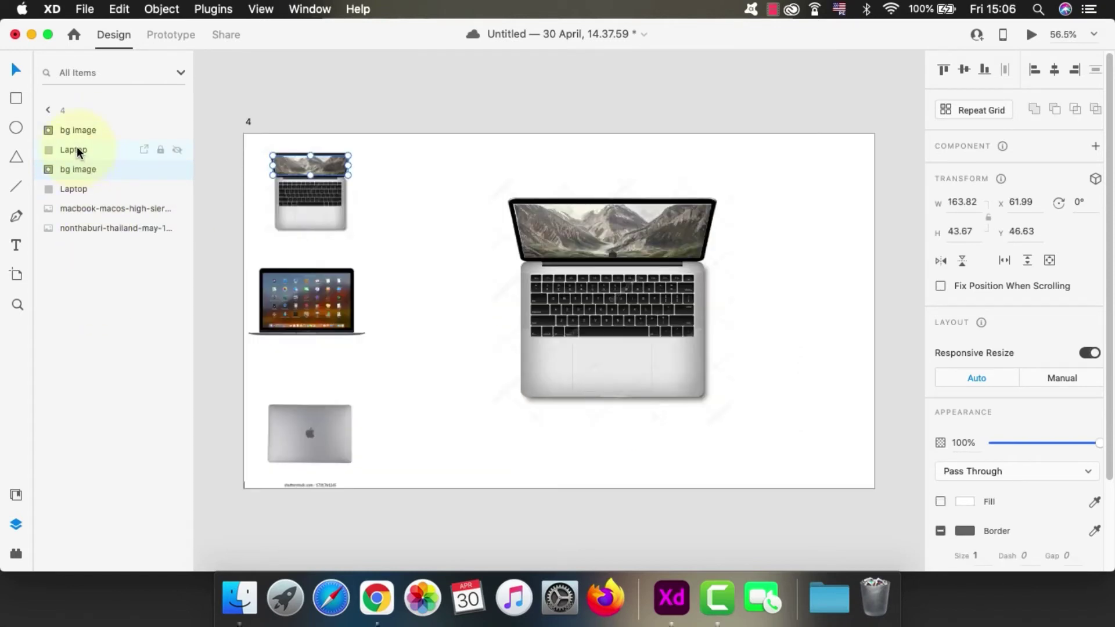
pyautogui.click(77, 147)
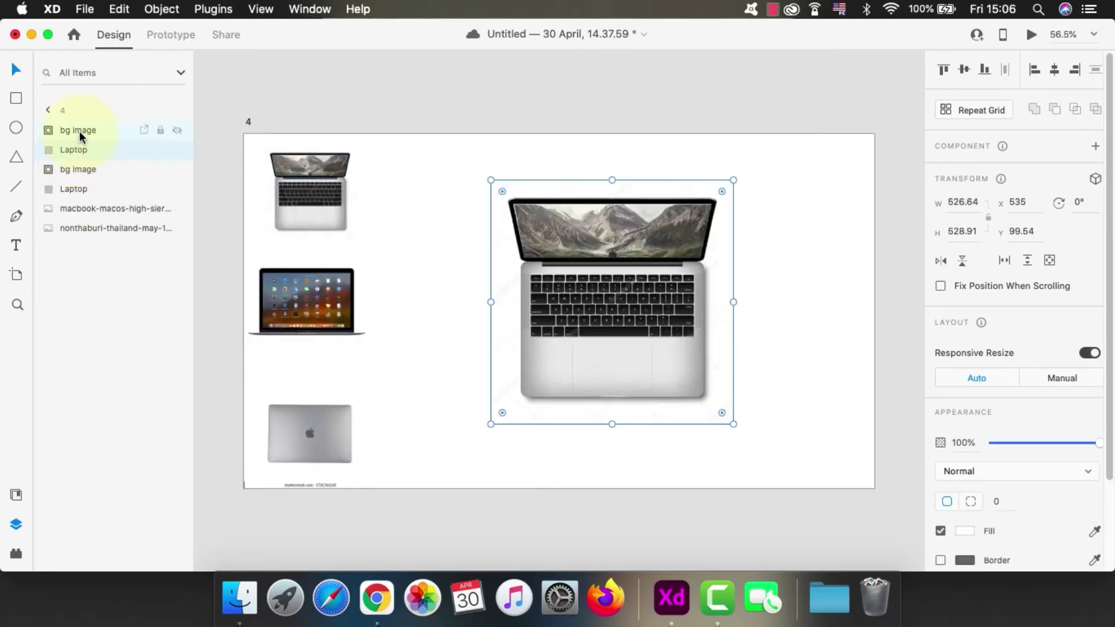
pyautogui.click(79, 131)
pyautogui.click(81, 152)
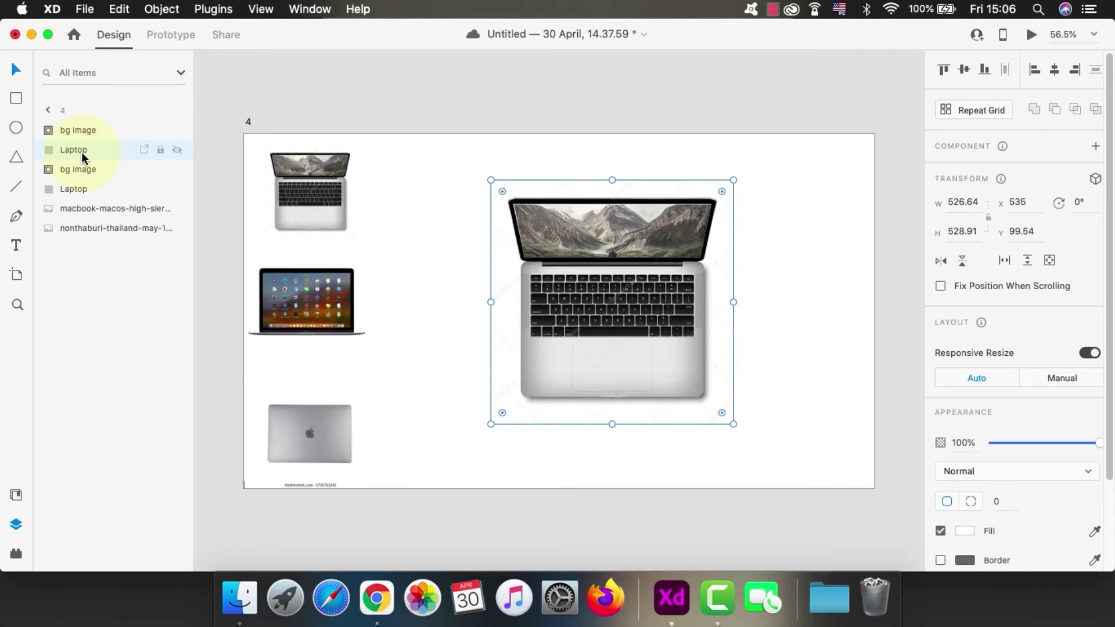
pyautogui.keyDown('shift'); pyautogui.click(87, 131); pyautogui.keyUp('shift')
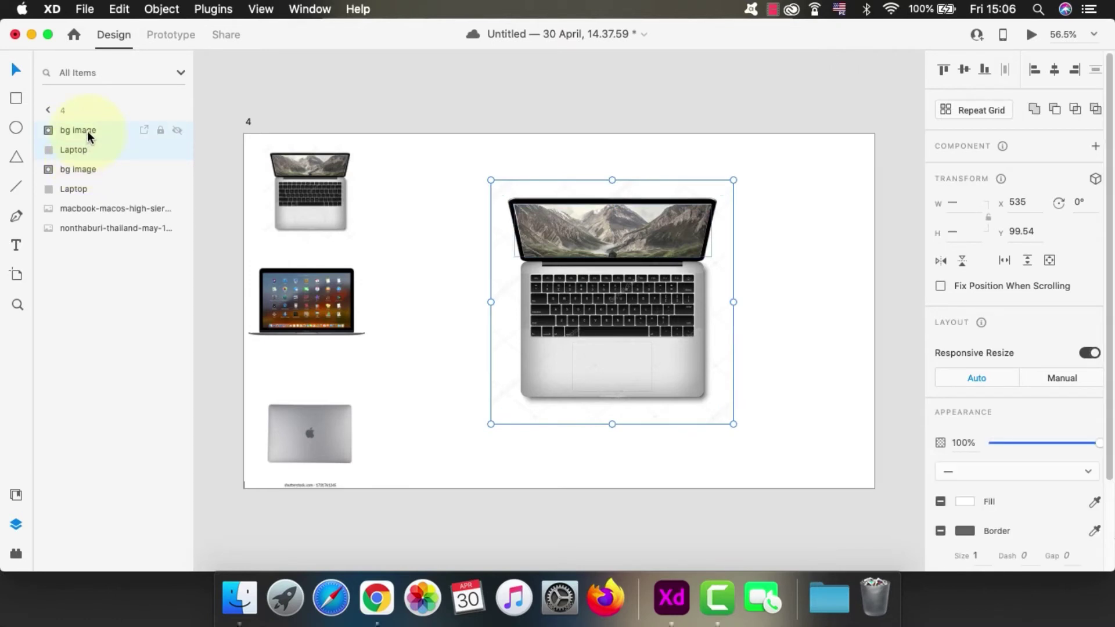
pyautogui.press('super+g')
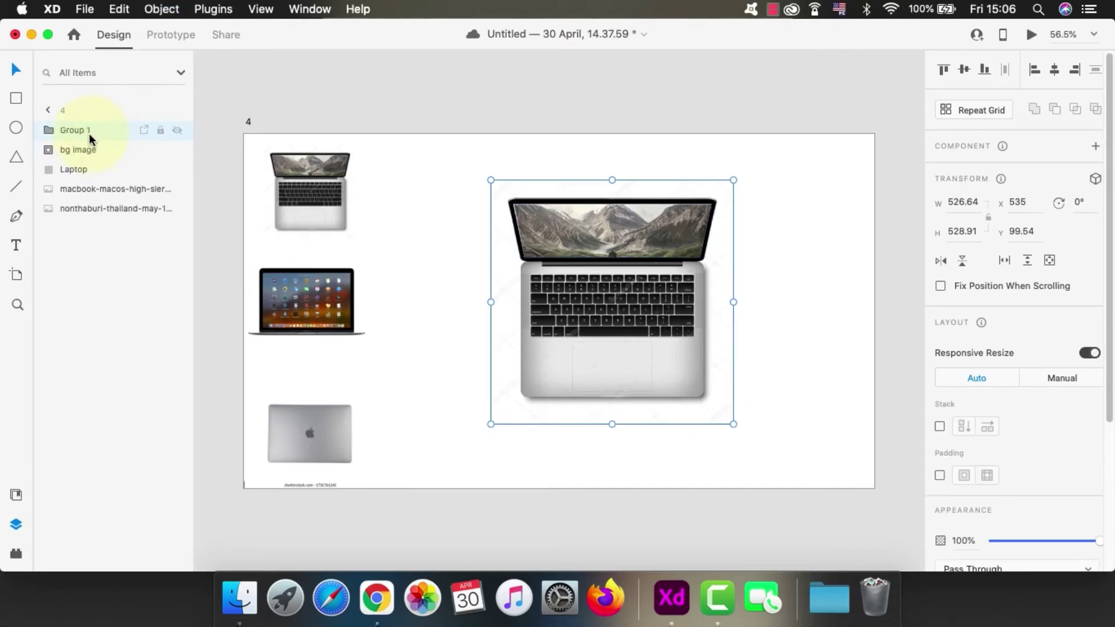
# - Rename the large laptop's group as default
pyautogui.doubleClick(80, 131)
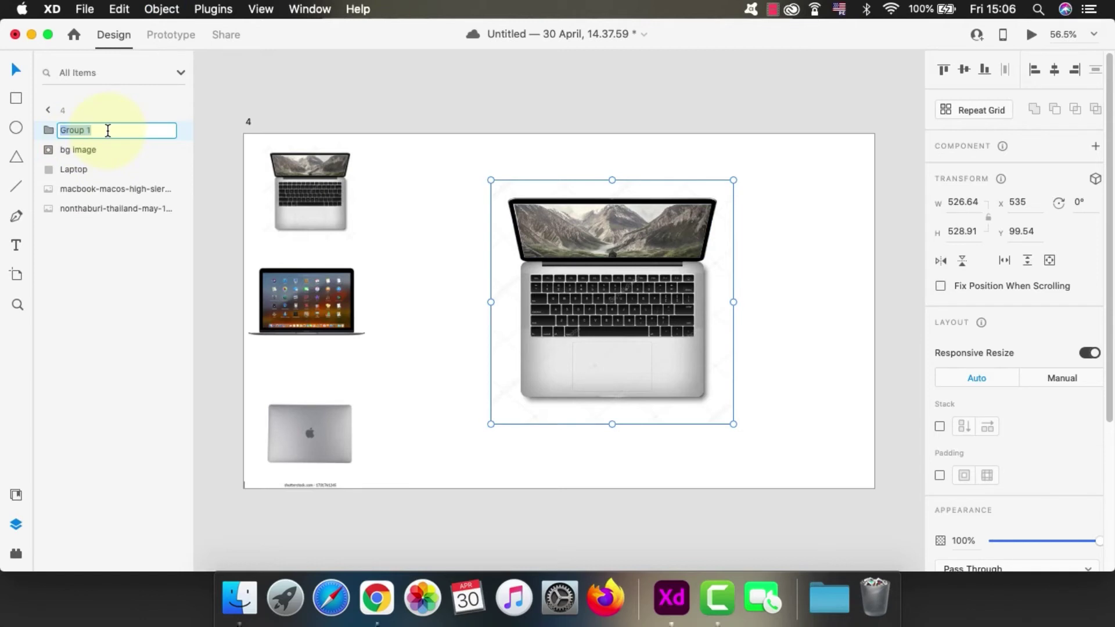
pyautogui.write('Lap')
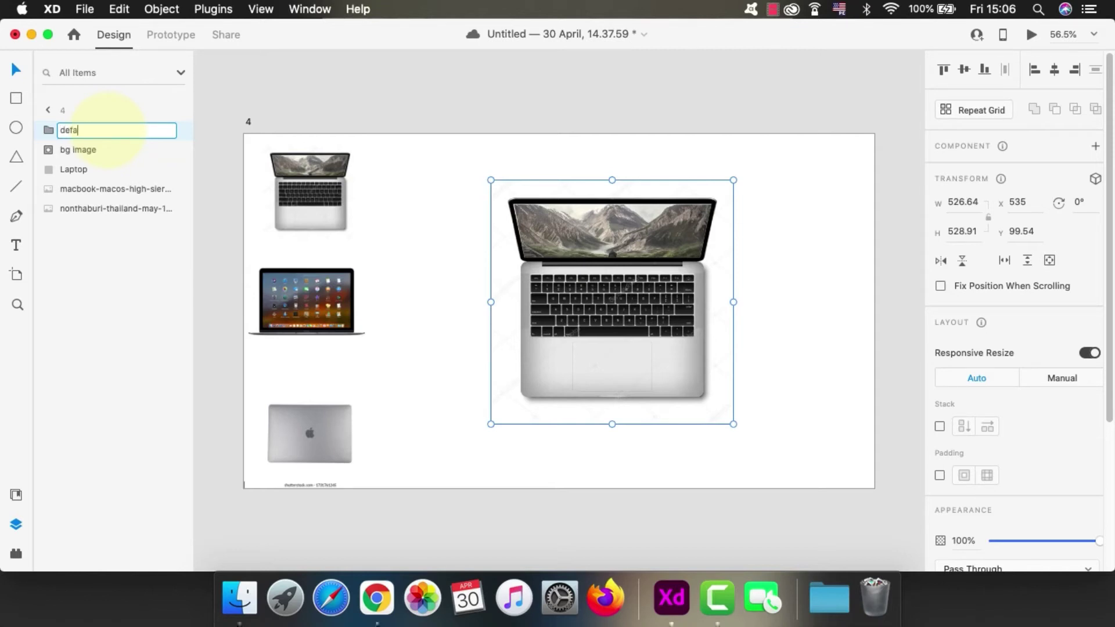
pyautogui.write('efault')
pyautogui.press('Return')
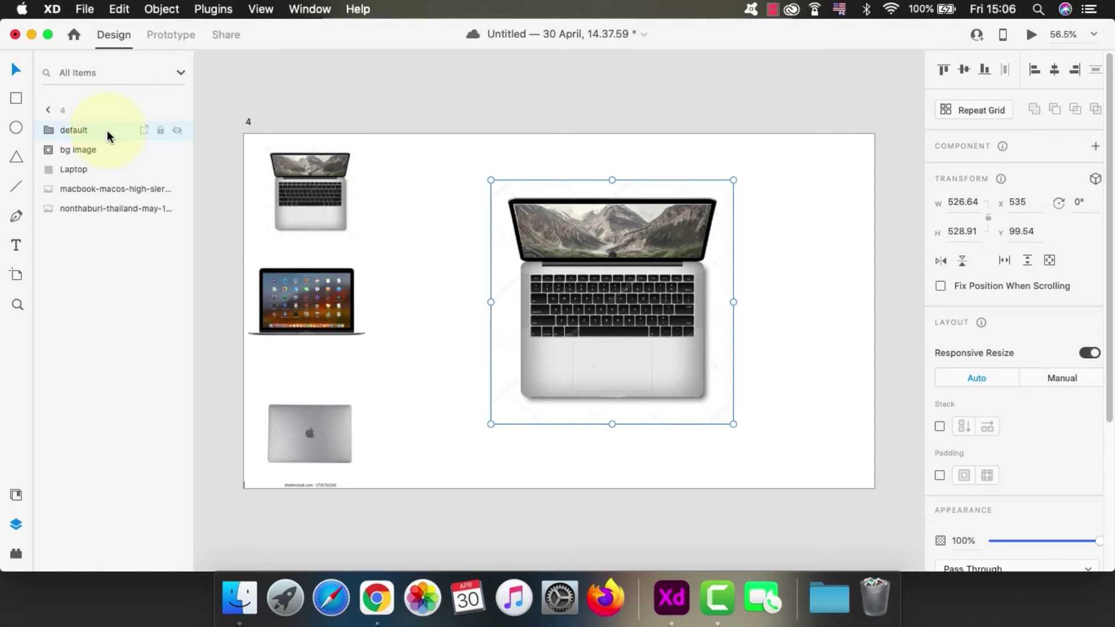
# - Duplicate the middle laptop thumbnail, place the copy beside the original and rename its layer as front view
pyautogui.click(317, 304)
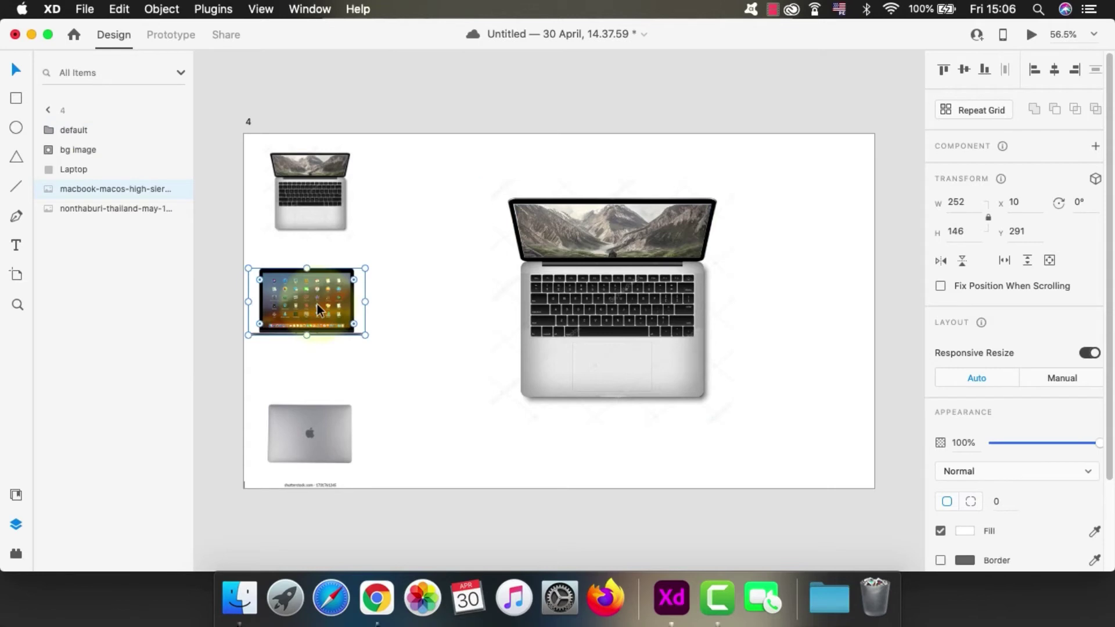
pyautogui.press('super+d')
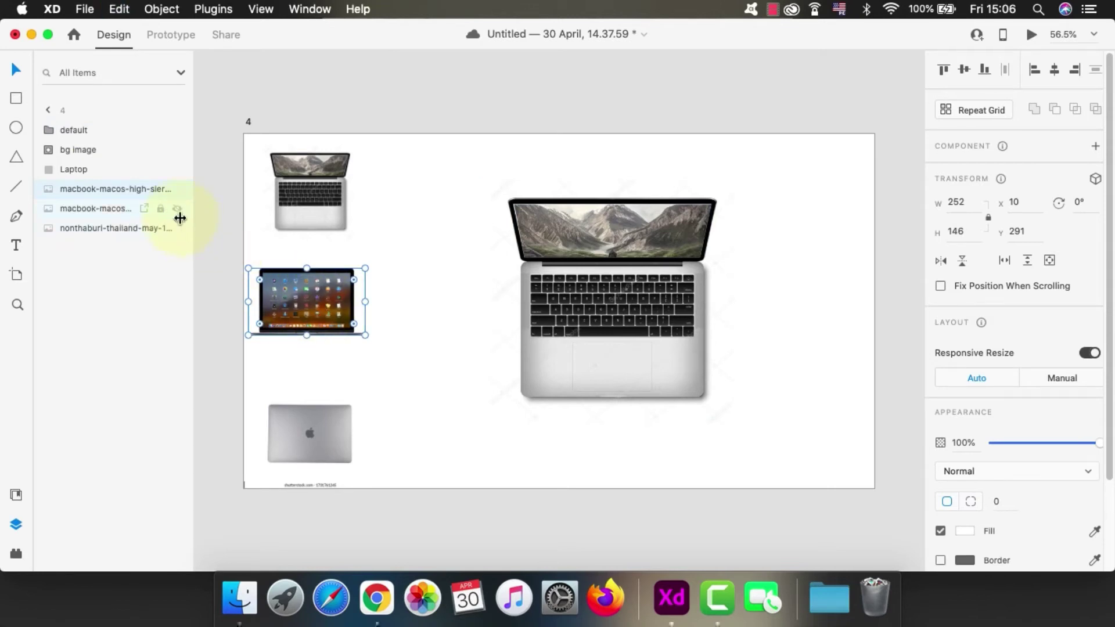
pyautogui.moveTo(311, 306); pyautogui.dragTo(418, 298)
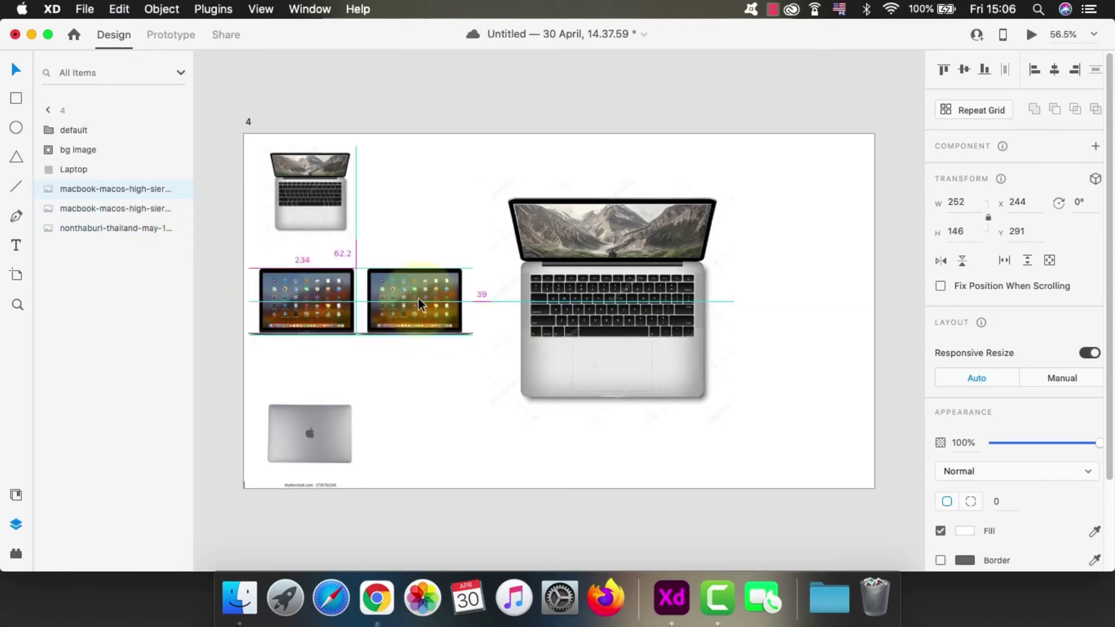
pyautogui.doubleClick(107, 189)
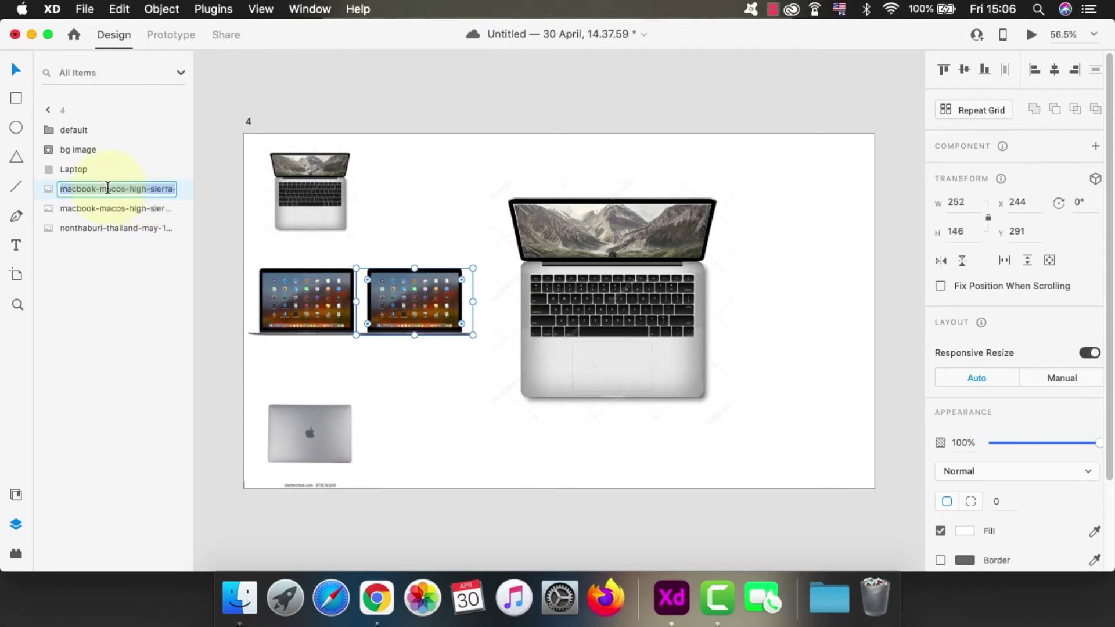
pyautogui.write('front vie')
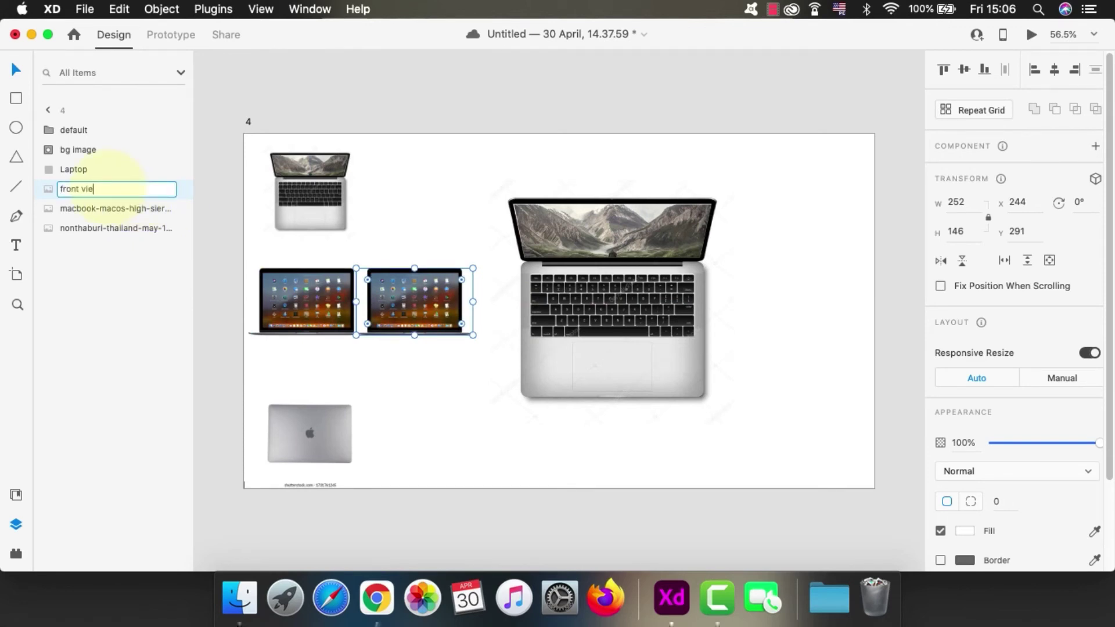
pyautogui.write('w')
# - Enlarge the front view image to about 611 × 354 and center it over the large default laptop
pyautogui.moveTo(426, 294); pyautogui.dragTo(380, 428)
pyautogui.moveTo(473, 393); pyautogui.dragTo(639, 218)
pyautogui.moveTo(429, 406); pyautogui.dragTo(544, 331)
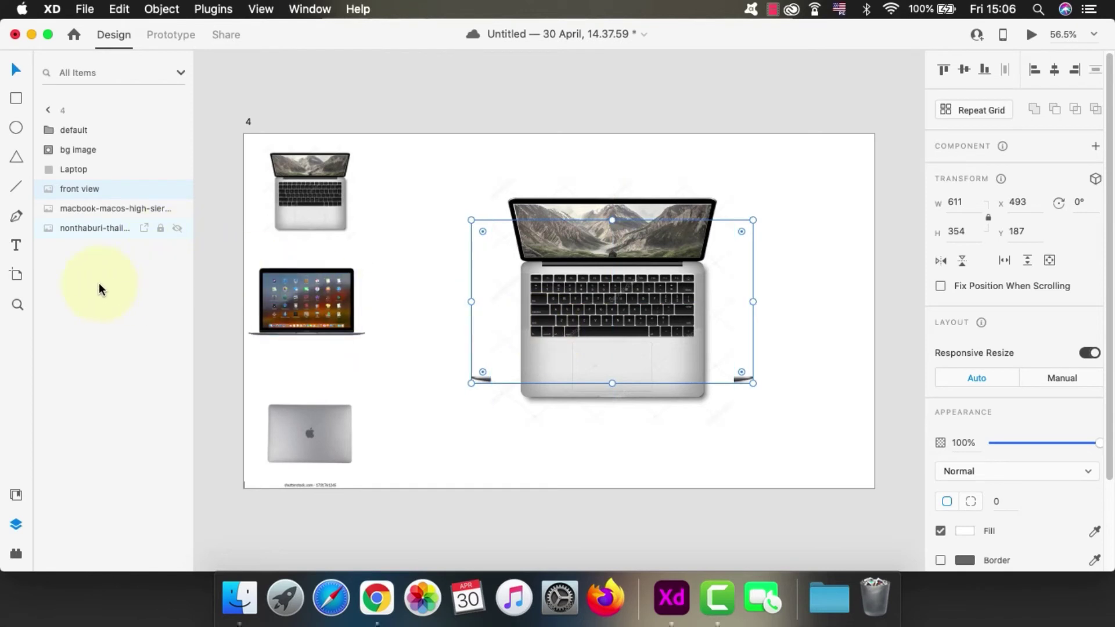
# - Duplicate the closed-lid laptop thumbnail, enlarge the copy to about 628 × 451 and place it over the large laptop
pyautogui.click(330, 443)
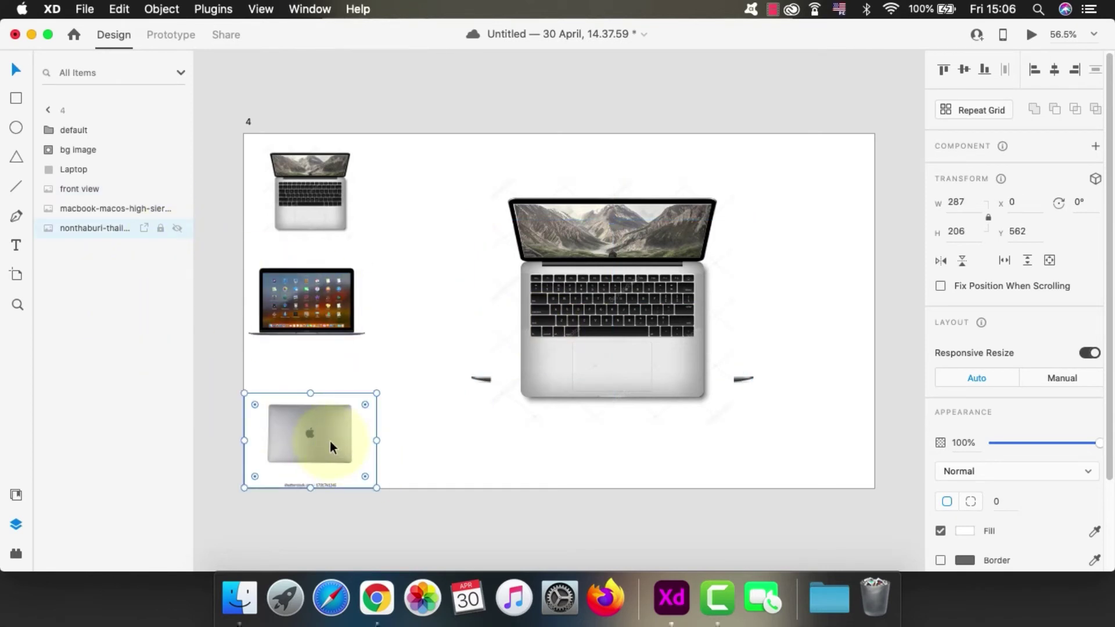
pyautogui.press('super+d')
pyautogui.moveTo(319, 441); pyautogui.dragTo(375, 420)
pyautogui.moveTo(492, 471); pyautogui.dragTo(647, 579)
pyautogui.moveTo(515, 328); pyautogui.dragTo(569, 318)
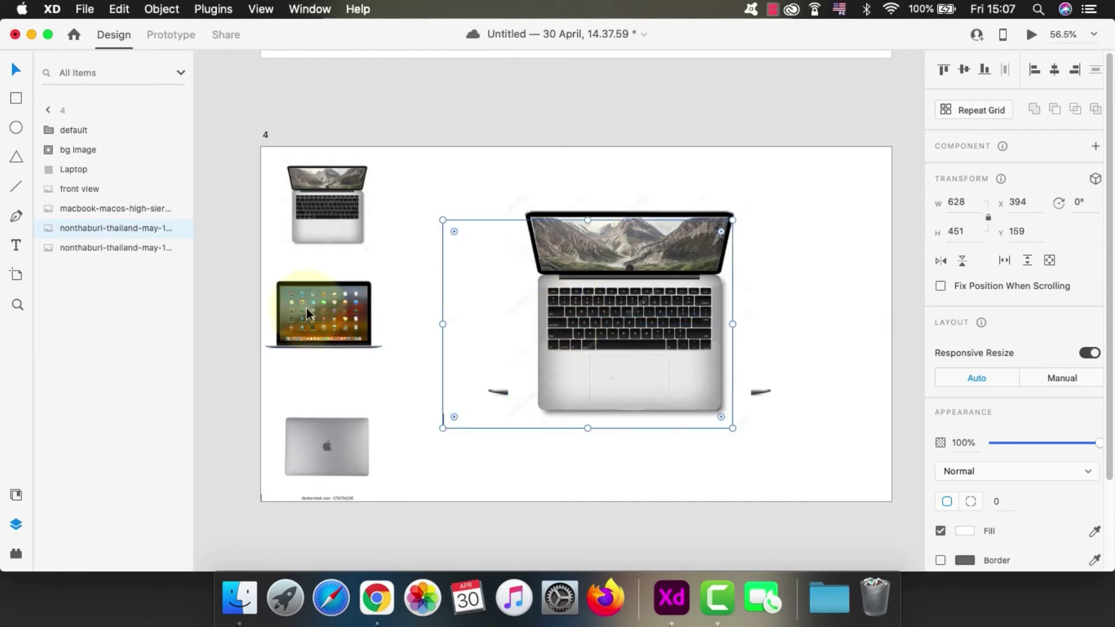
# - Rename the enlarged closed-lid laptop layer as back view and move it directly below the front view layer
pyautogui.doubleClick(99, 228)
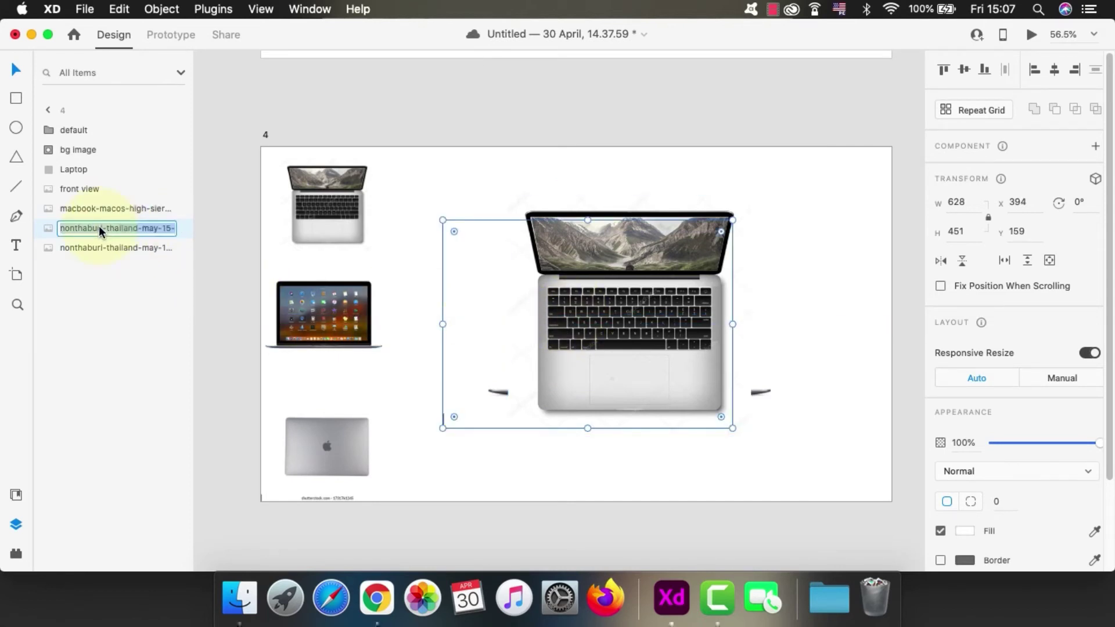
pyautogui.write('back view')
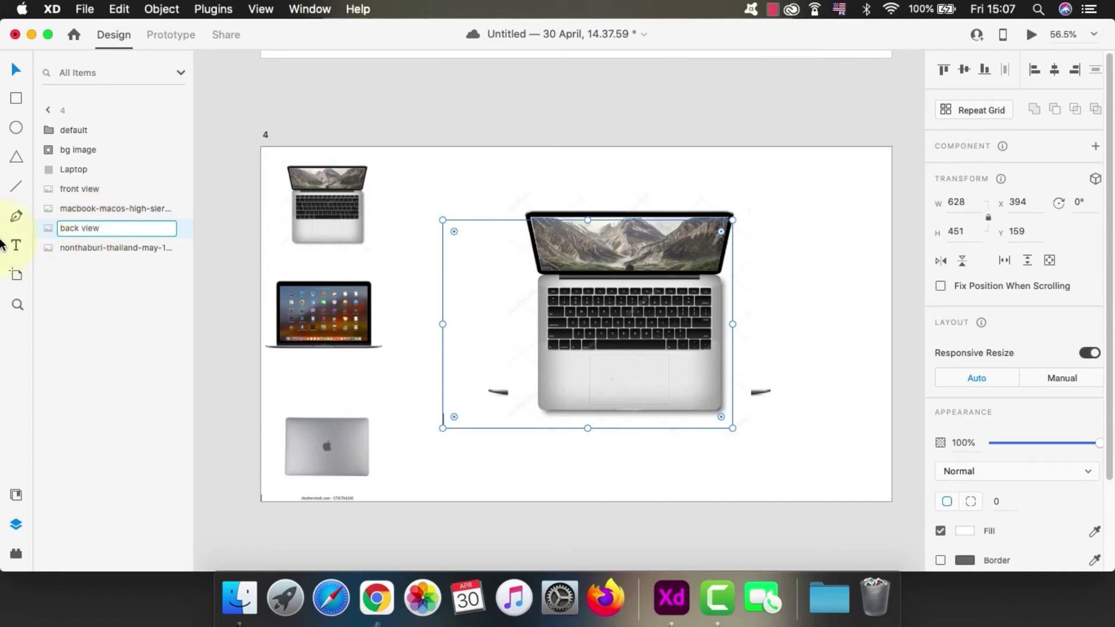
pyautogui.click(125, 374)
pyautogui.moveTo(91, 230); pyautogui.dragTo(94, 209)
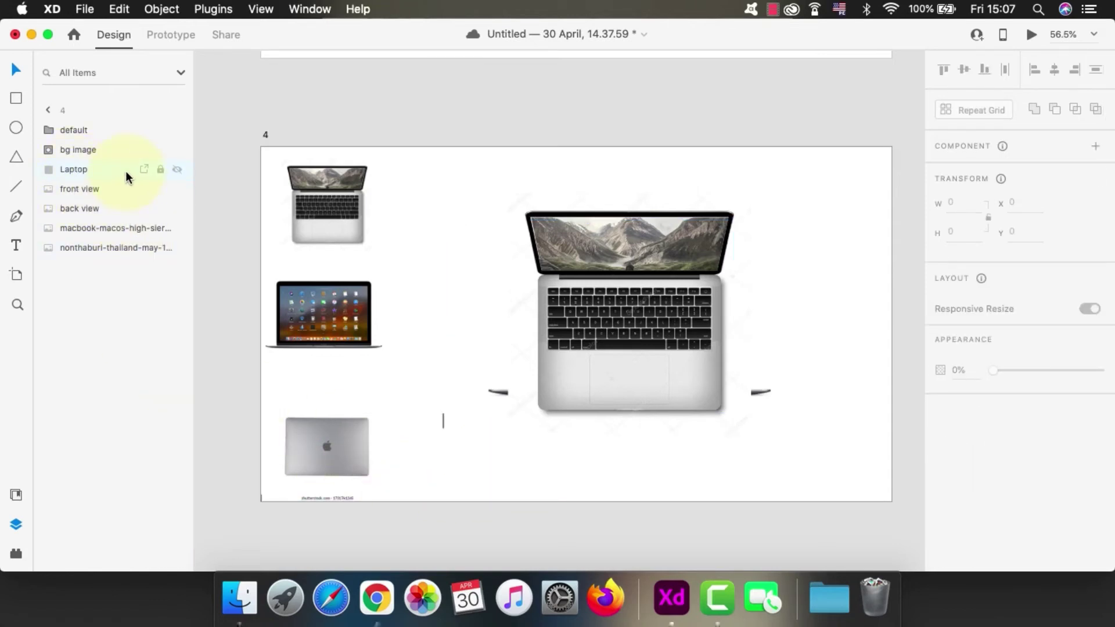
# - Turn all layers of artboard 4 into one component and add a hover state named front view
pyautogui.click(99, 131)
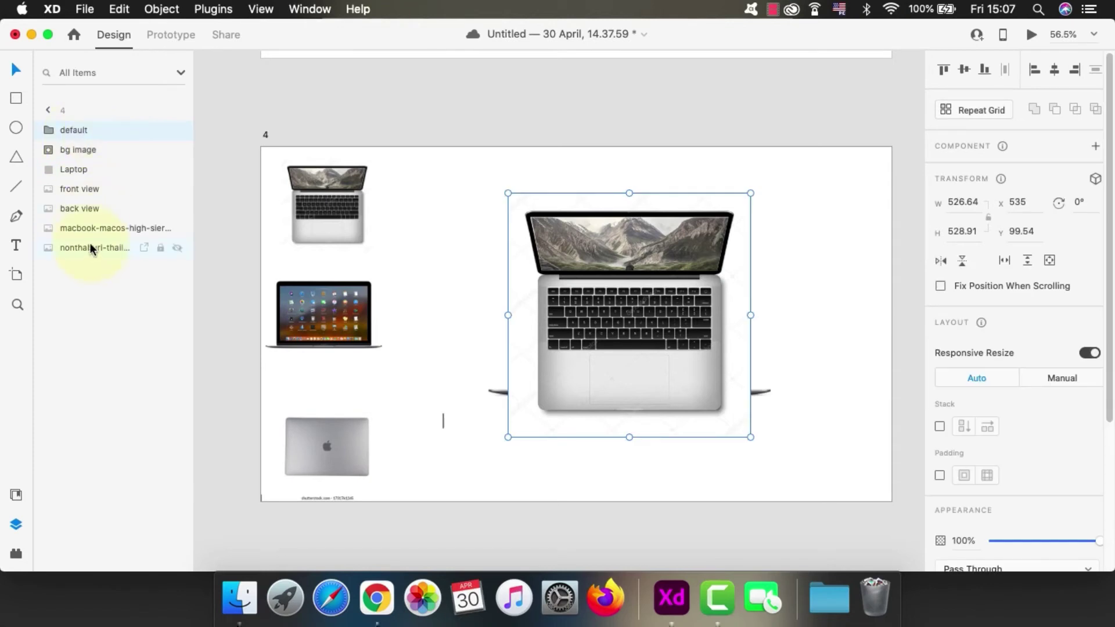
pyautogui.keyDown('shift'); pyautogui.click(91, 248); pyautogui.keyUp('shift')
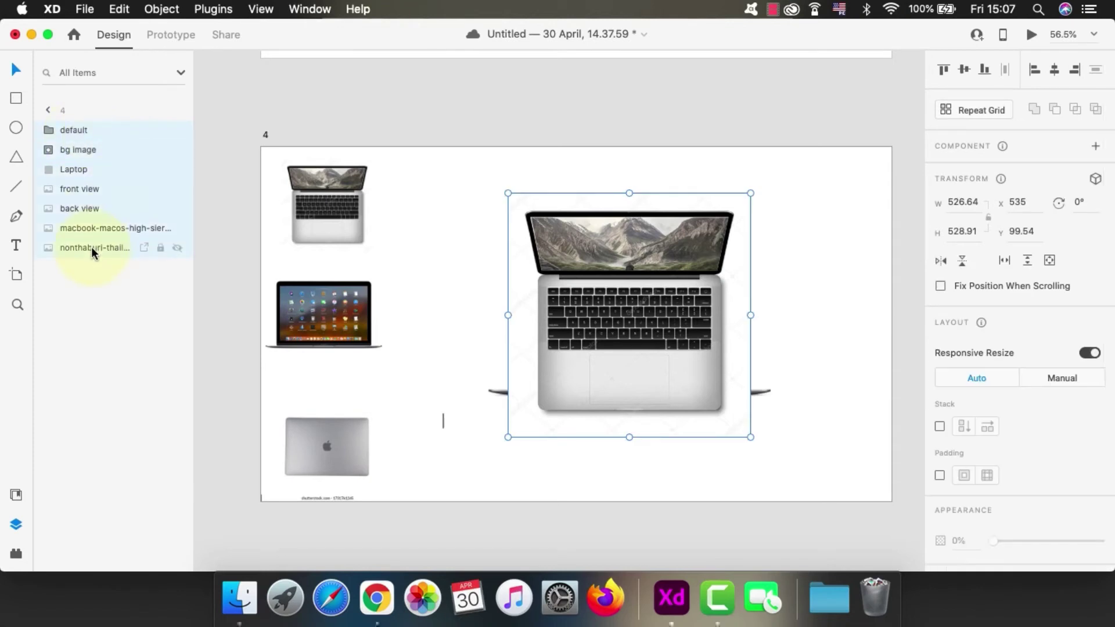
pyautogui.click(1095, 149)
pyautogui.click(1097, 171)
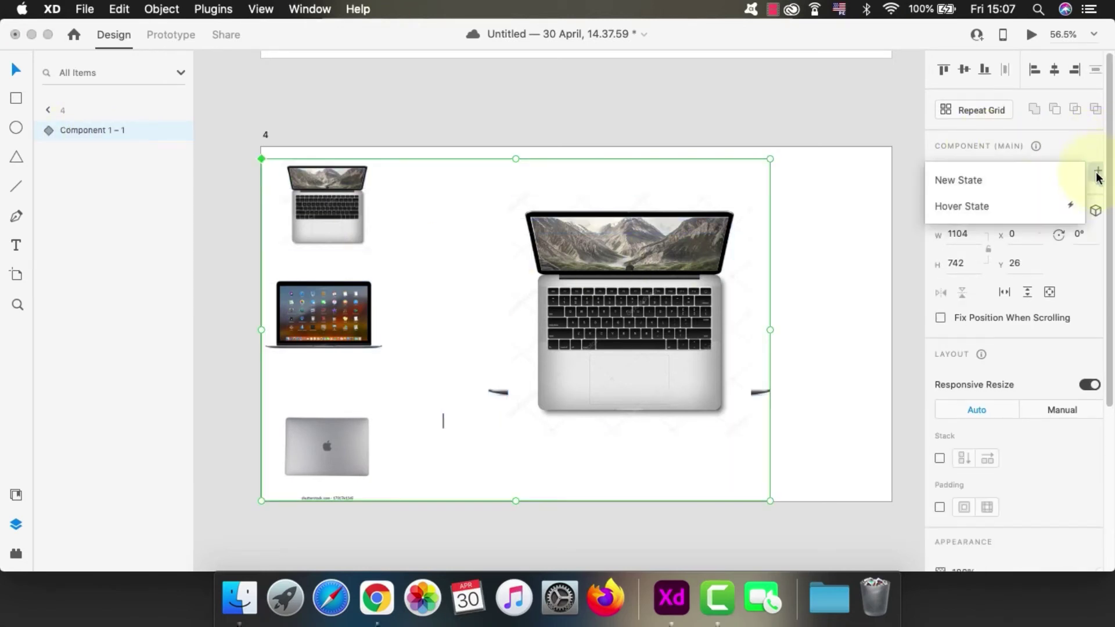
pyautogui.click(1016, 218)
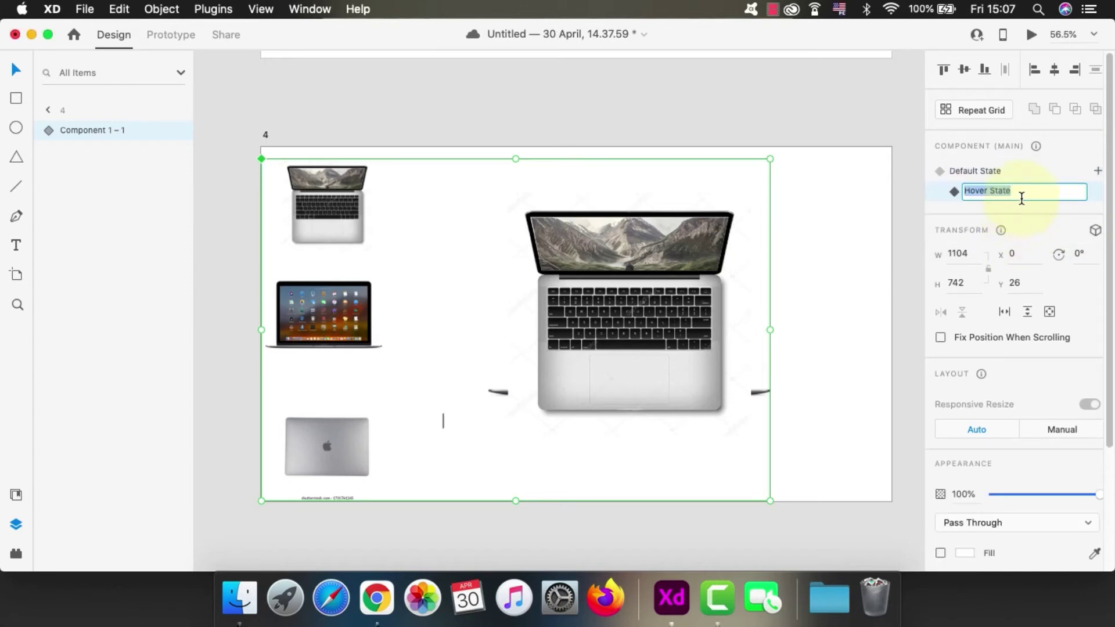
pyautogui.write('front view')
# - Add two more new states to the component and rename State 3 as back view
pyautogui.click(1097, 171)
pyautogui.click(1031, 187)
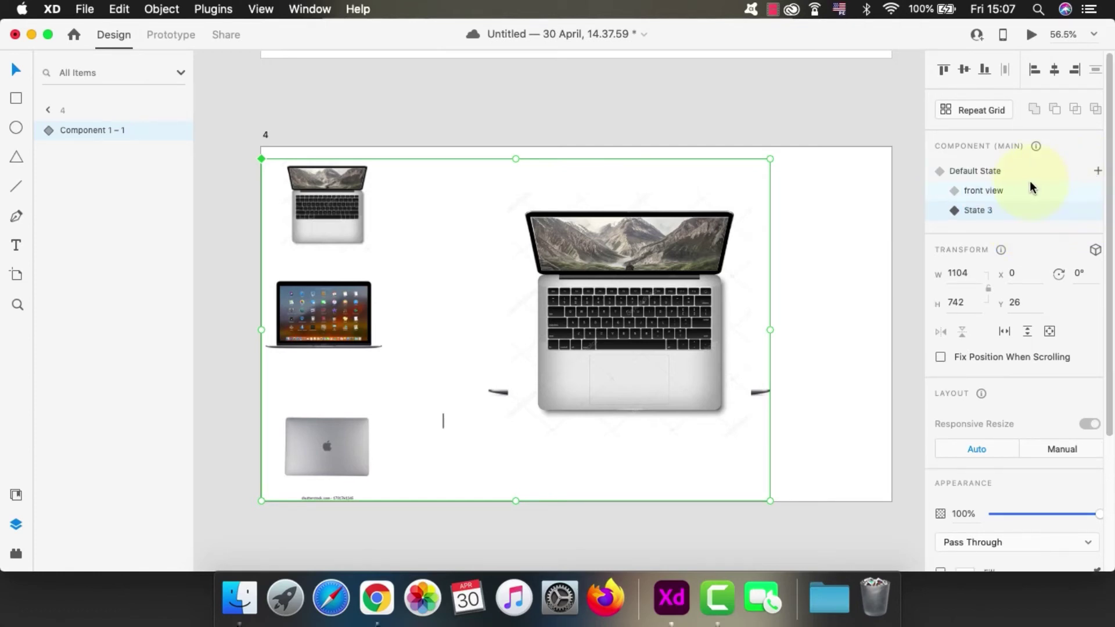
pyautogui.click(1030, 187)
pyautogui.click(1098, 170)
pyautogui.doubleClick(991, 210)
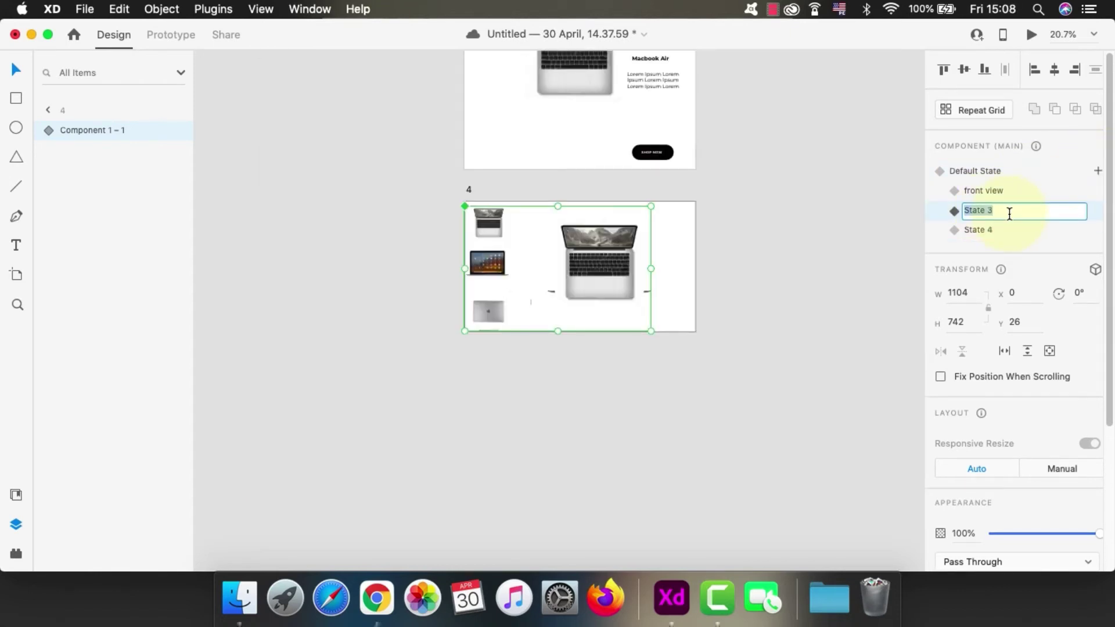
pyautogui.write('back view')
pyautogui.click(911, 298)
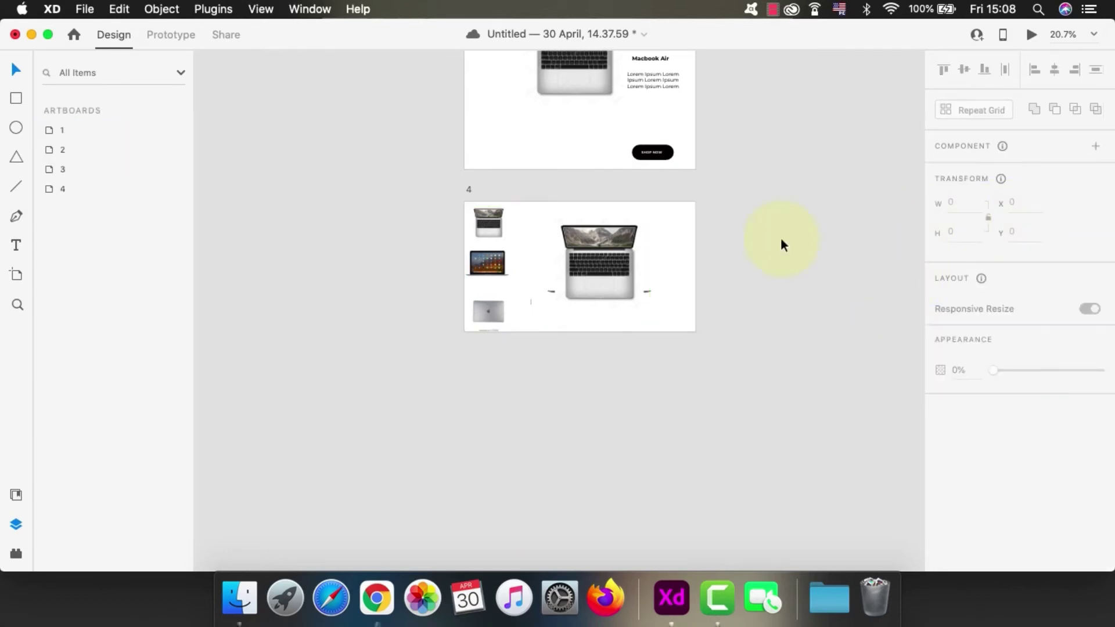
# - Delete the surplus State 4 from the gallery component
pyautogui.click(615, 248)
pyautogui.rightClick(965, 231)
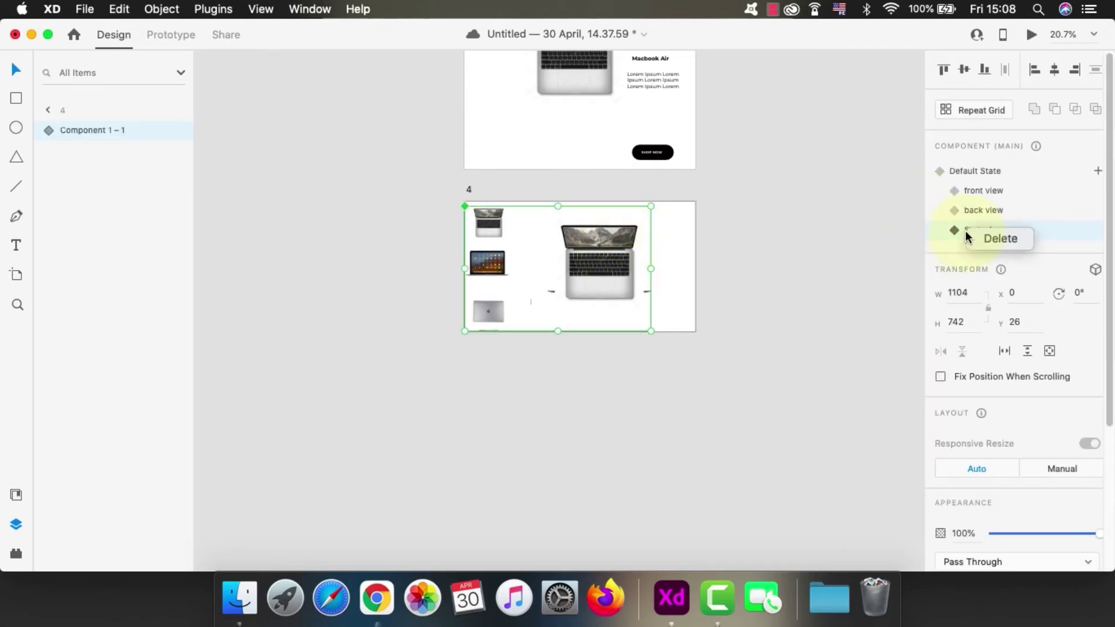
pyautogui.click(995, 238)
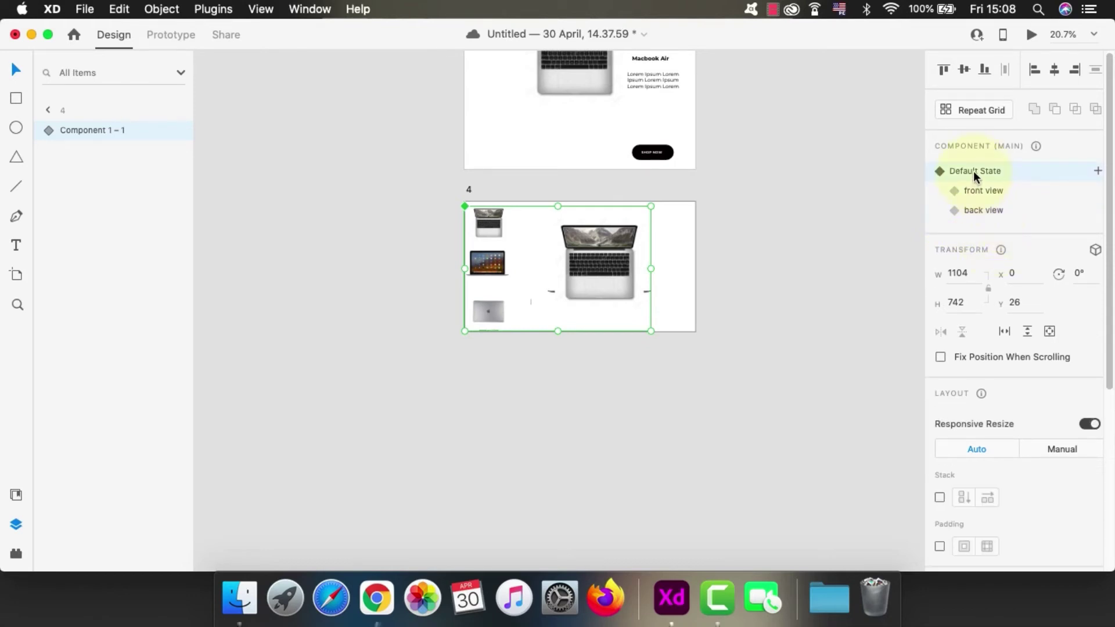
# - Hide the front view and back view layers in the component's Default State
pyautogui.scroll(5, 740, 323)
pyautogui.scroll(-3, 743, 322)
pyautogui.scroll(6, 743, 321)
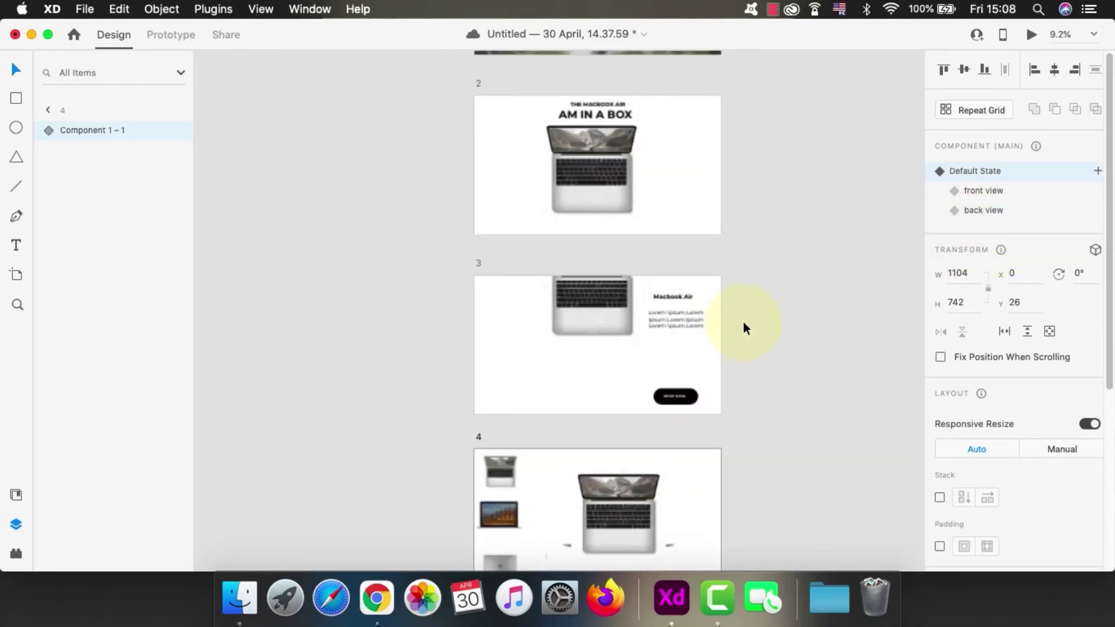
pyautogui.scroll(-5, 743, 322)
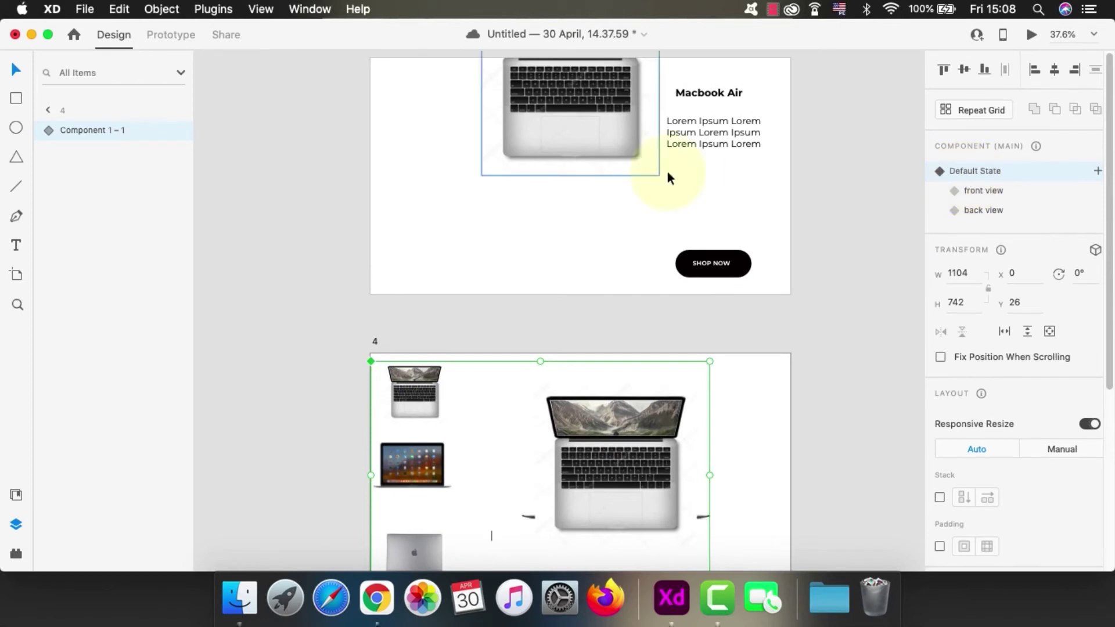
pyautogui.click(46, 131)
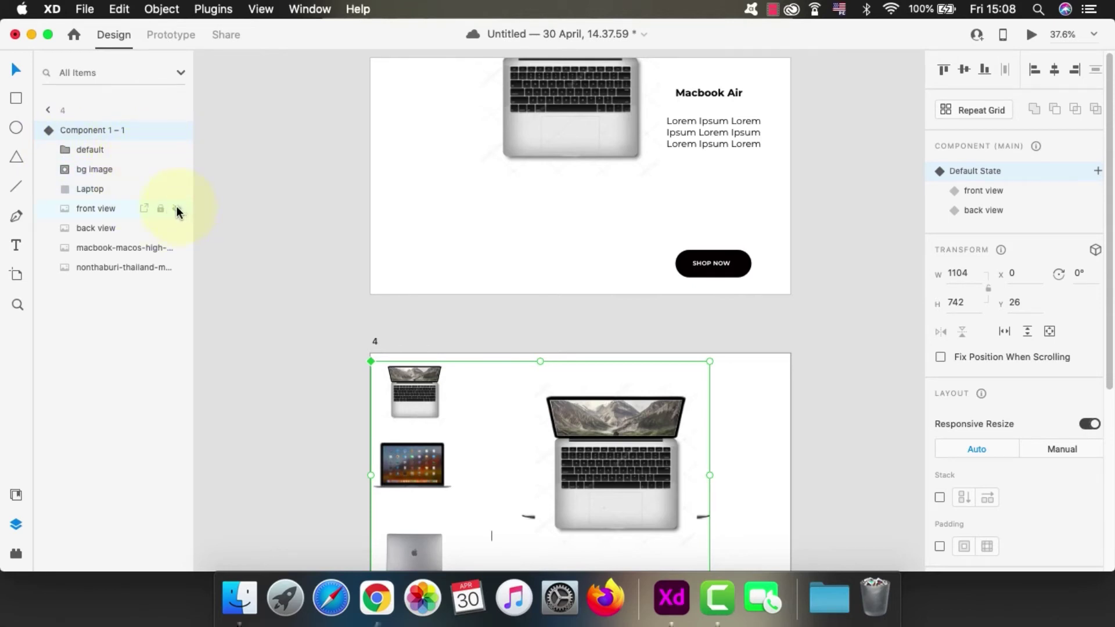
pyautogui.click(177, 208)
pyautogui.click(176, 228)
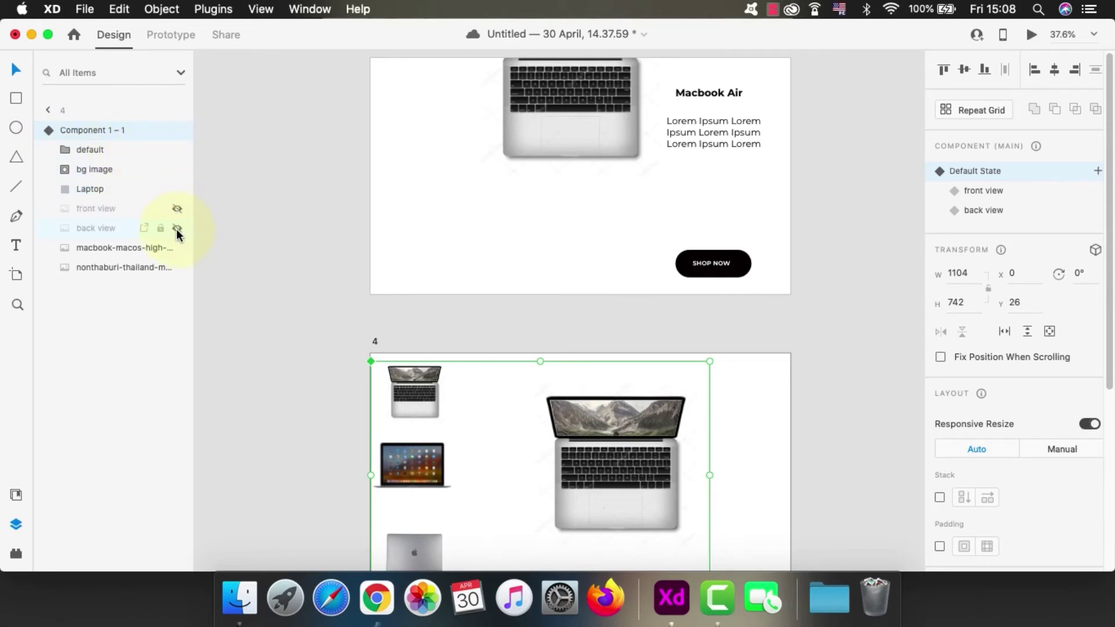
# - In the front view state, hide the default group and show the front view layer
pyautogui.click(964, 194)
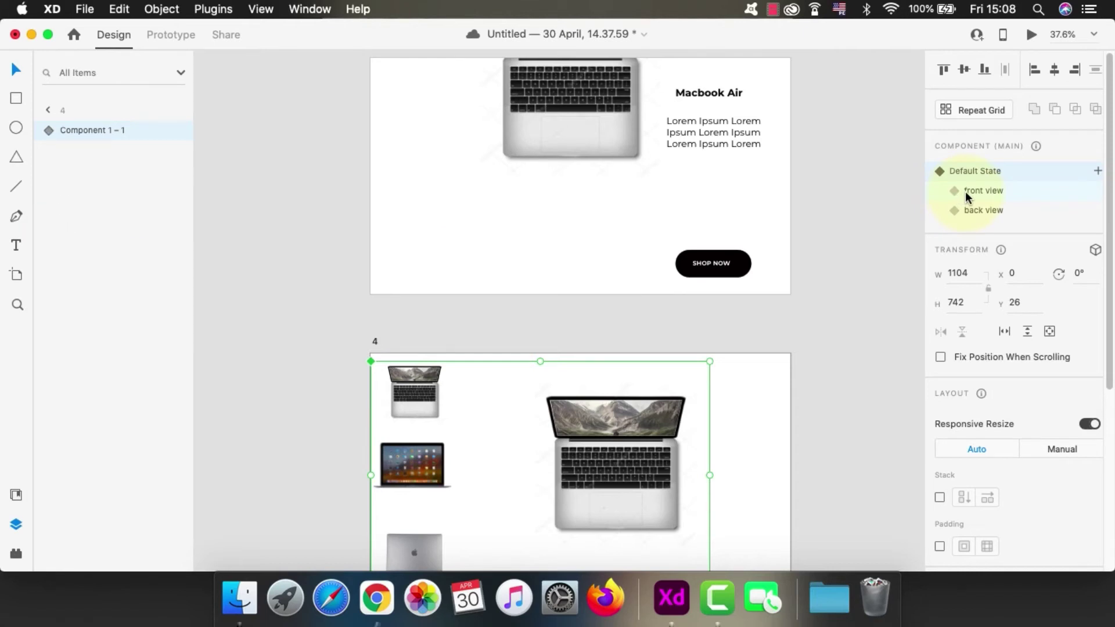
pyautogui.click(50, 133)
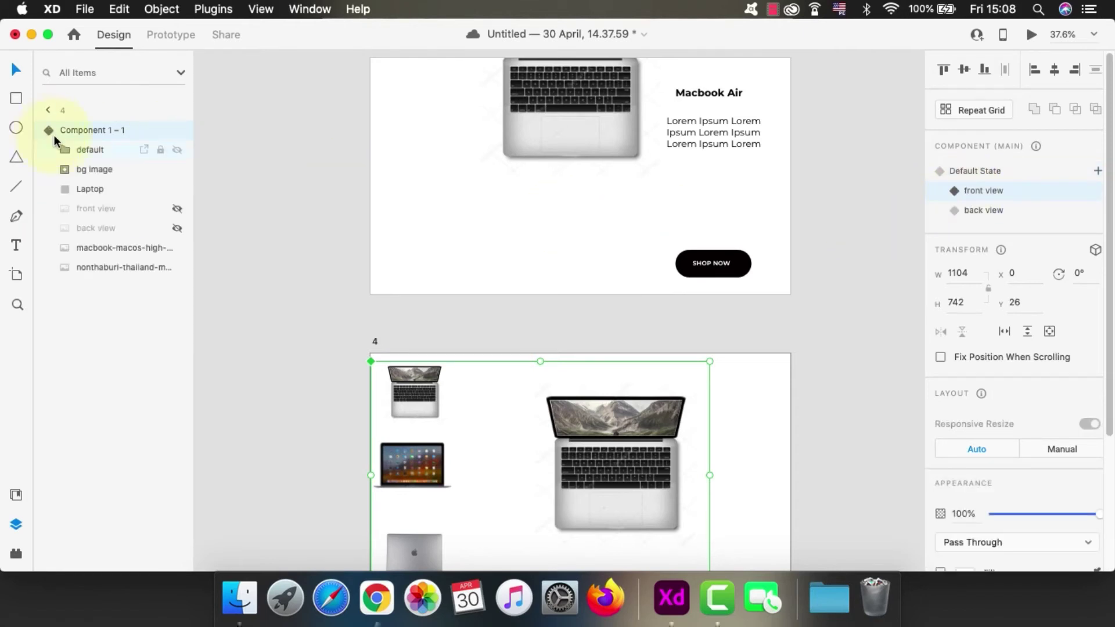
pyautogui.click(177, 150)
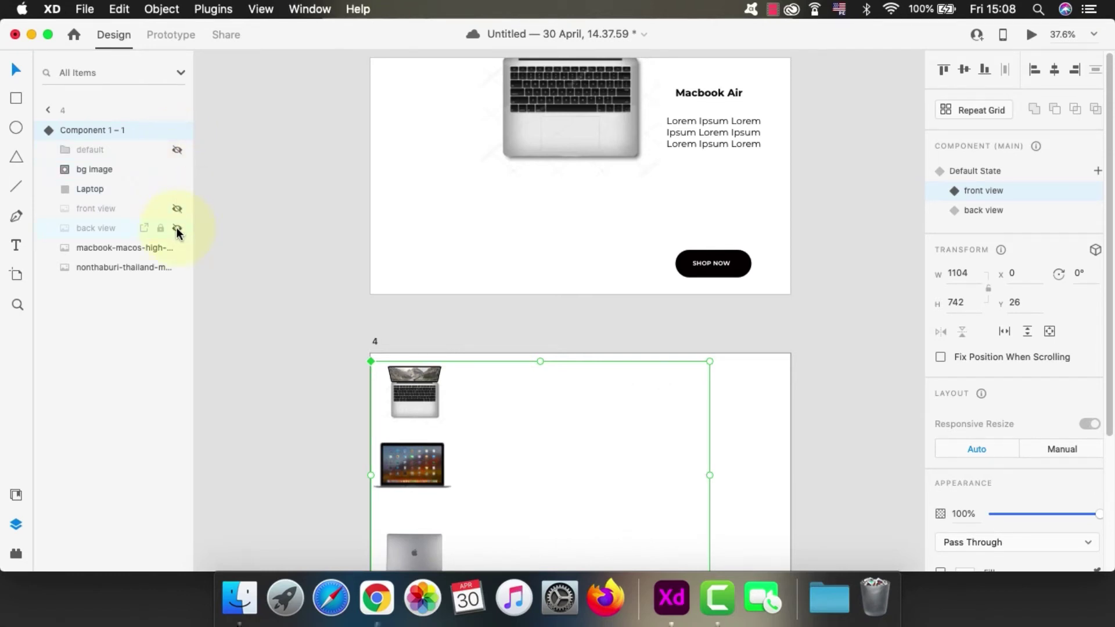
pyautogui.click(177, 208)
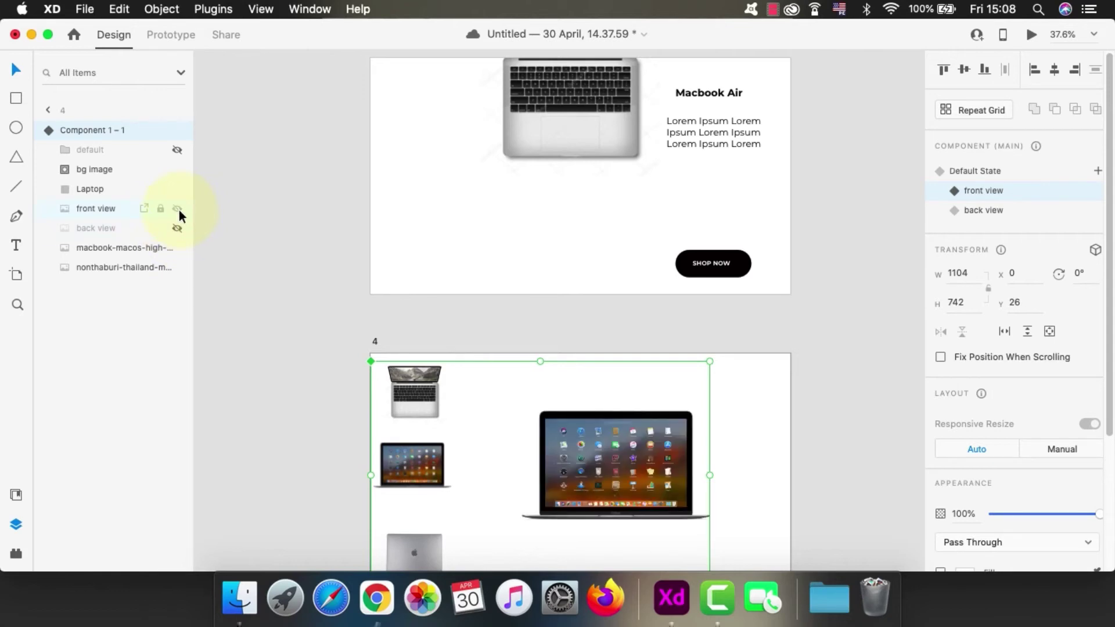
# - In the back view state, show the back view layer and hide the default group
pyautogui.click(983, 211)
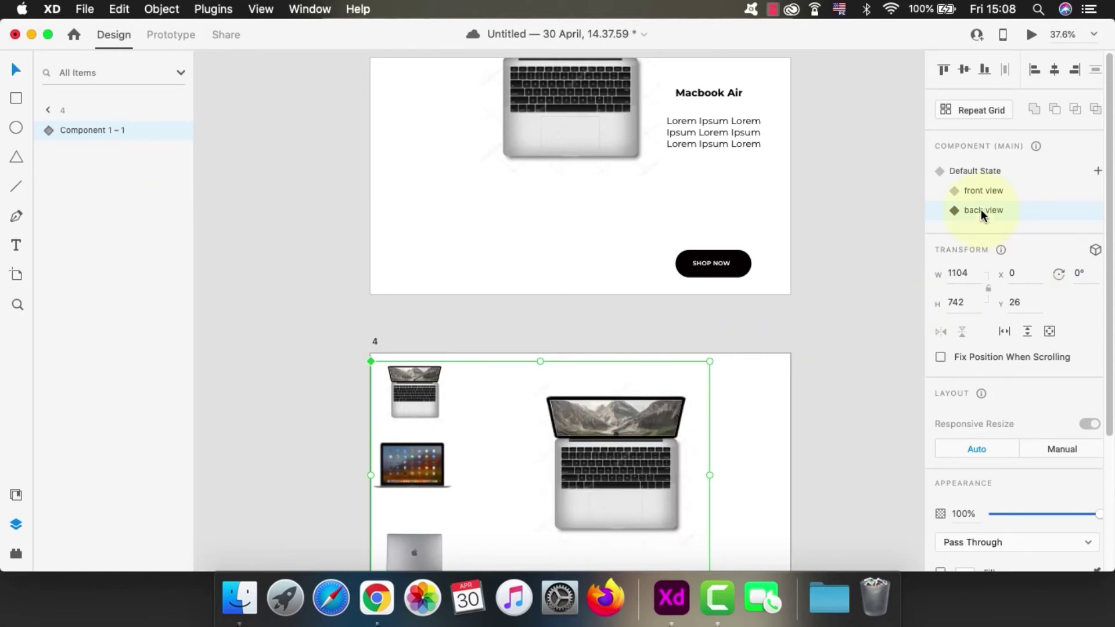
pyautogui.click(51, 130)
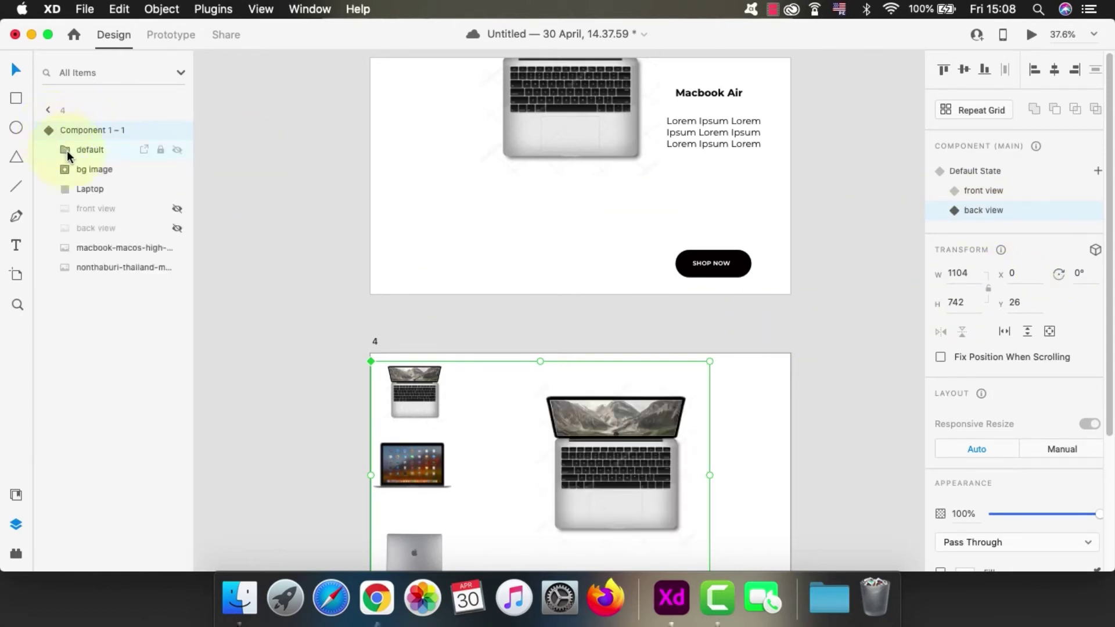
pyautogui.click(177, 228)
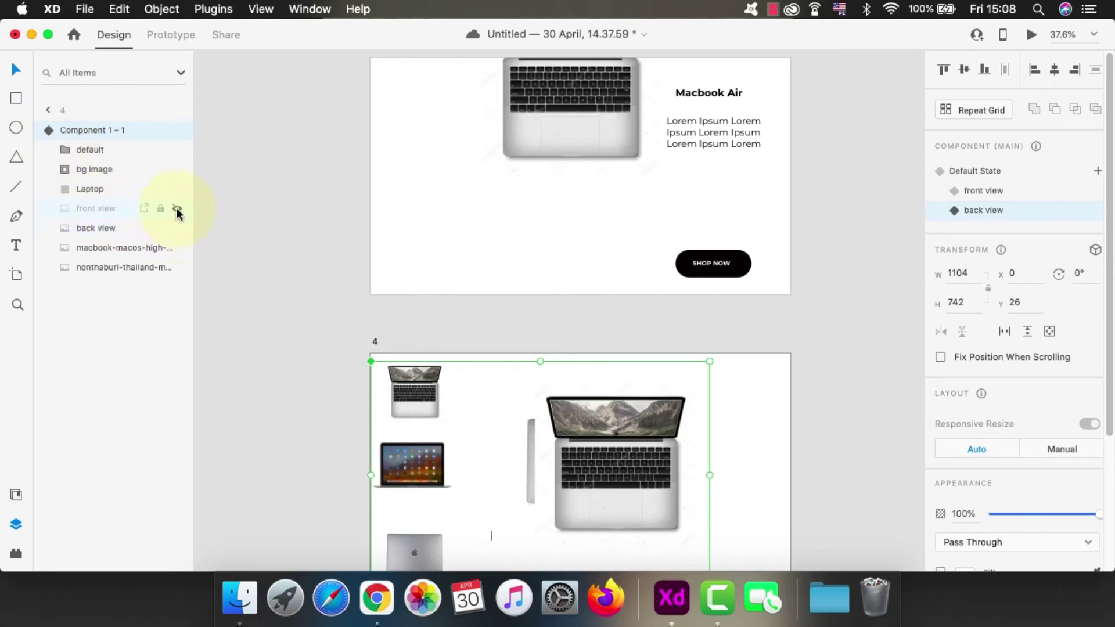
pyautogui.click(177, 150)
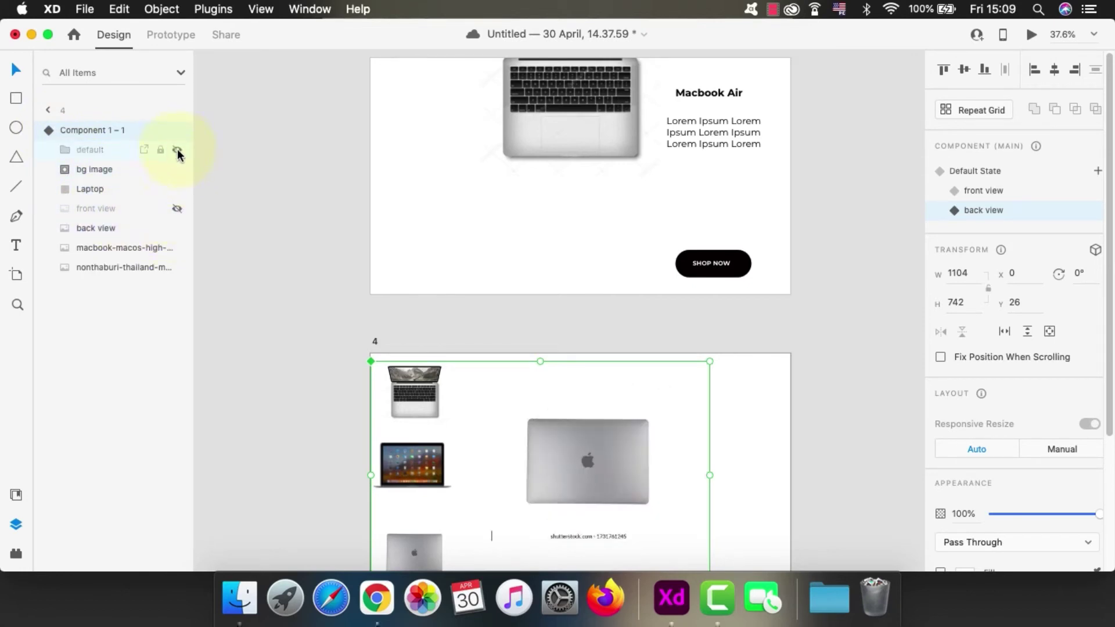
# - Switch the gallery component back to its Default State
pyautogui.scroll(-1, 979, 184)
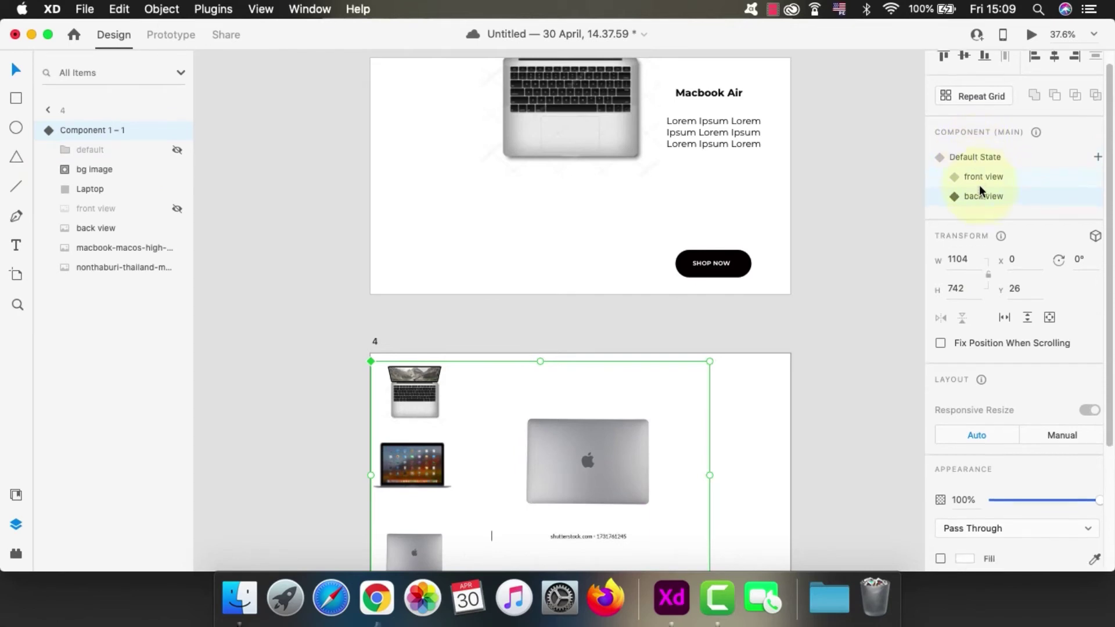
pyautogui.click(971, 142)
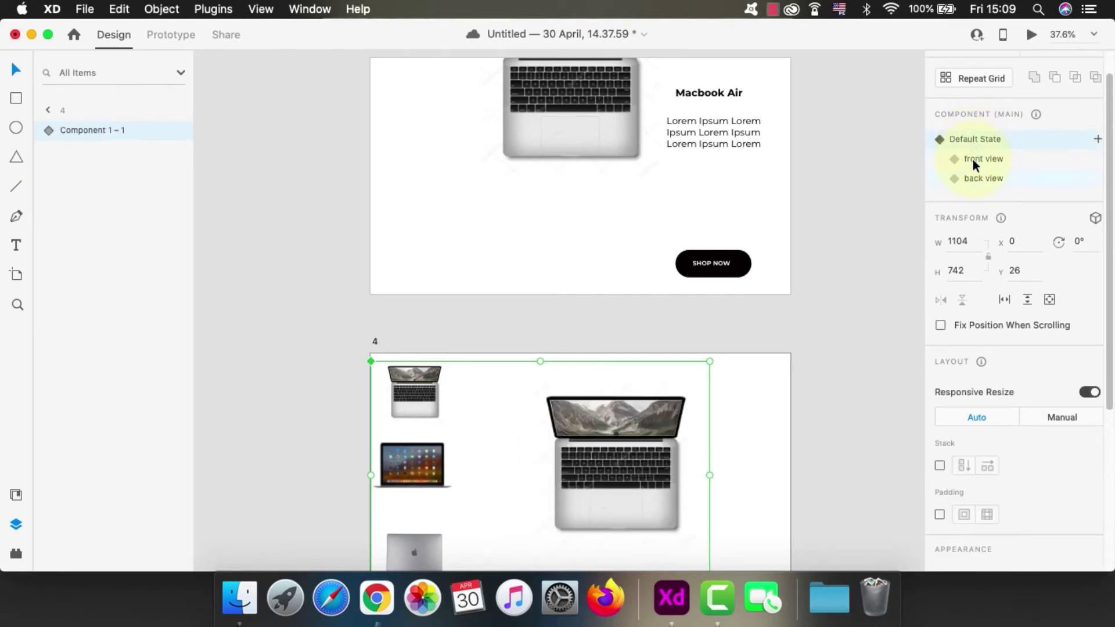
pyautogui.scroll(-3, 781, 411)
pyautogui.scroll(3, 713, 400)
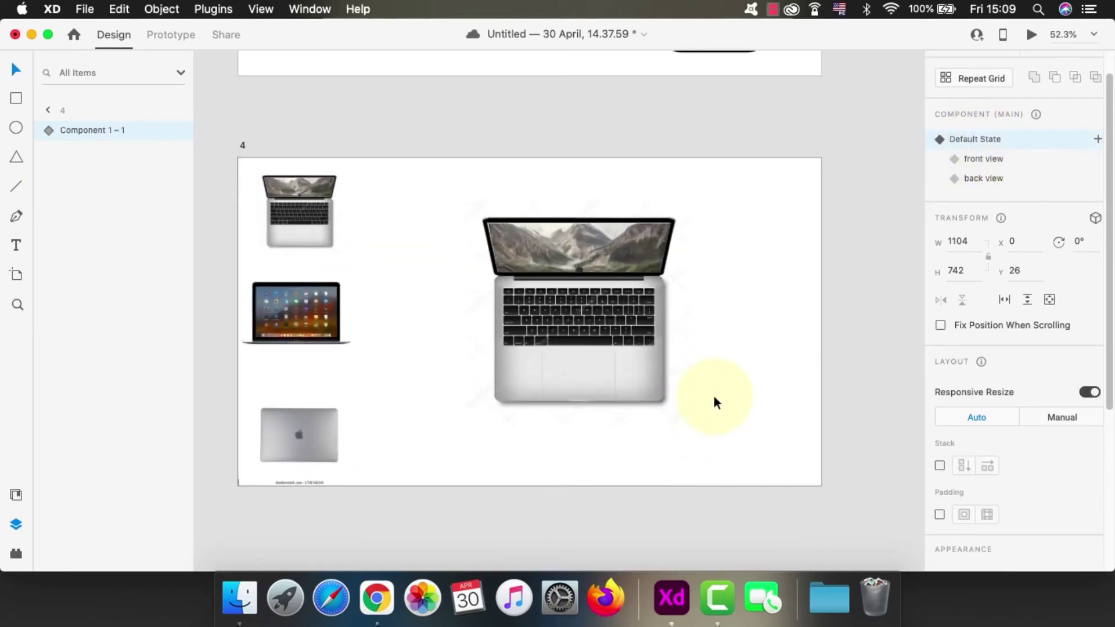
# - Preview the component's front view and back view states and return to its Default State
pyautogui.click(978, 159)
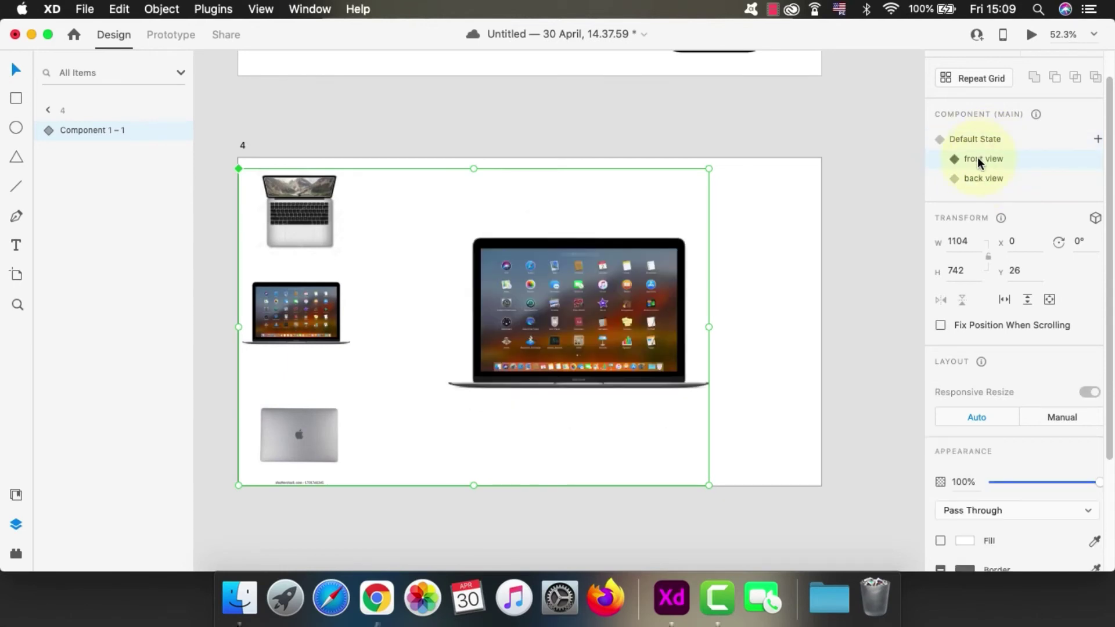
pyautogui.click(982, 178)
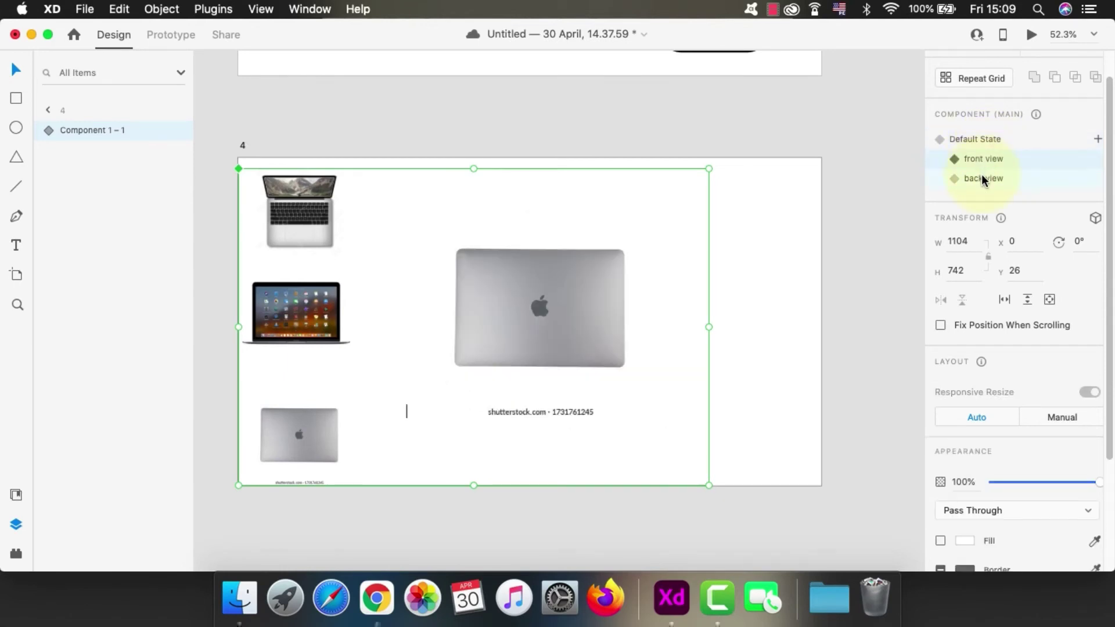
pyautogui.click(972, 139)
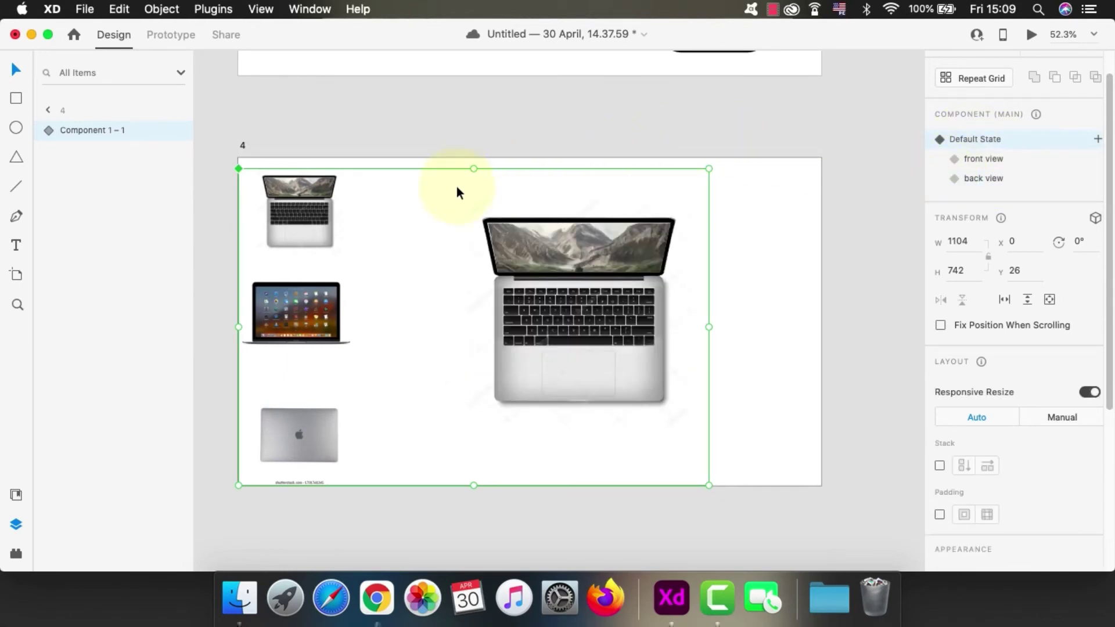
# - Switch to Prototype mode and select the middle laptop thumbnail inside the gallery component on artboard 4
pyautogui.scroll(-5, 540, 336)
pyautogui.scroll(3, 312, 211)
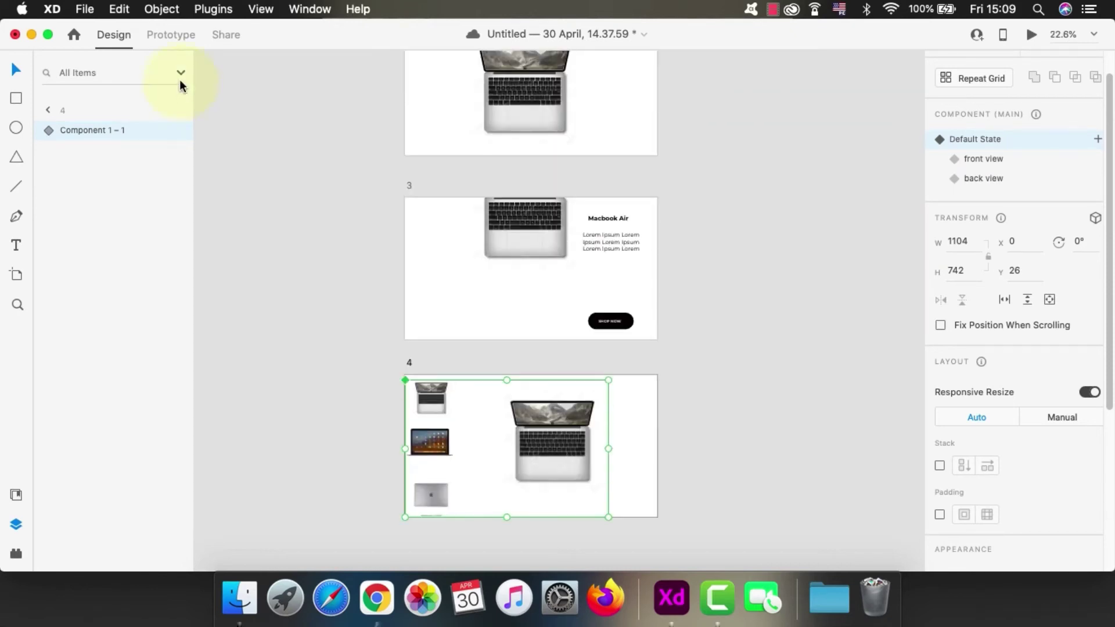
pyautogui.click(172, 35)
pyautogui.scroll(-5, 685, 401)
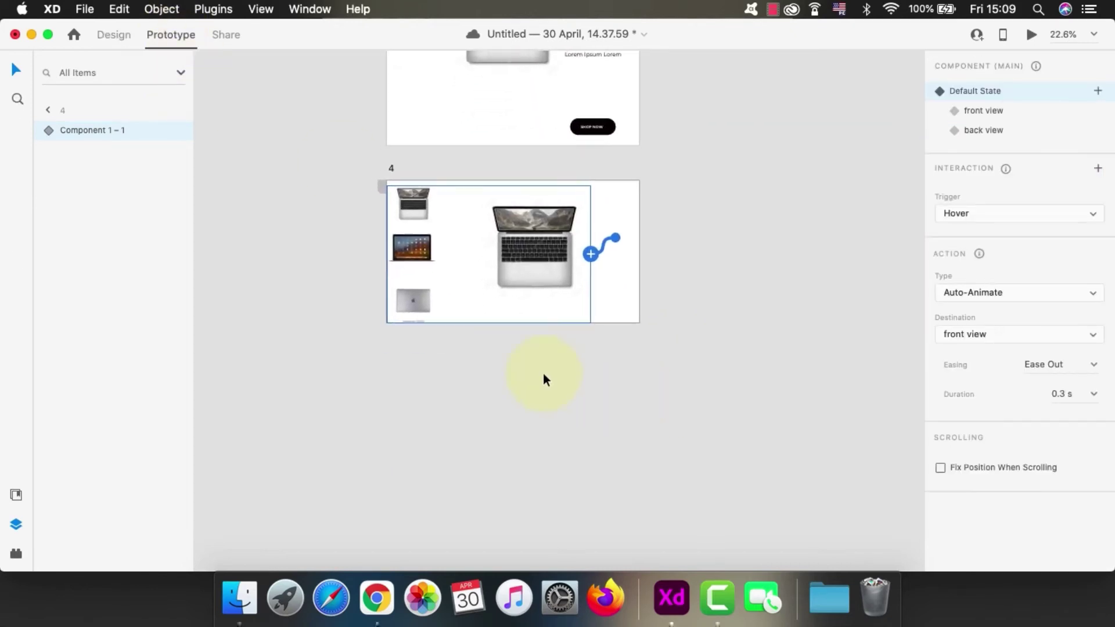
pyautogui.hscroll(-4, 543, 374)
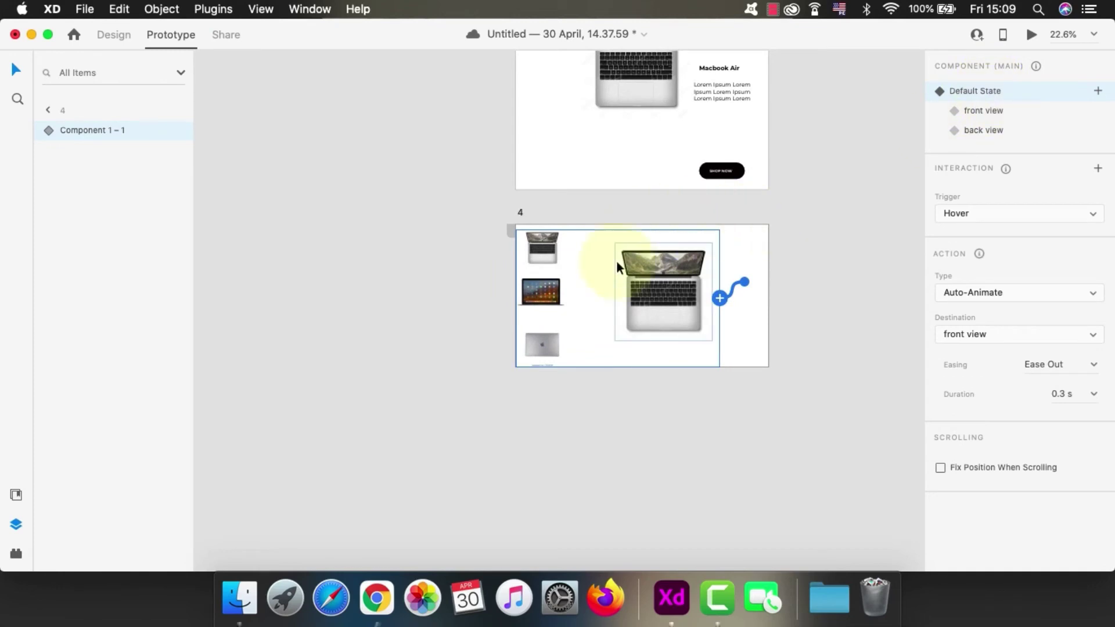
pyautogui.click(591, 270)
pyautogui.click(510, 315)
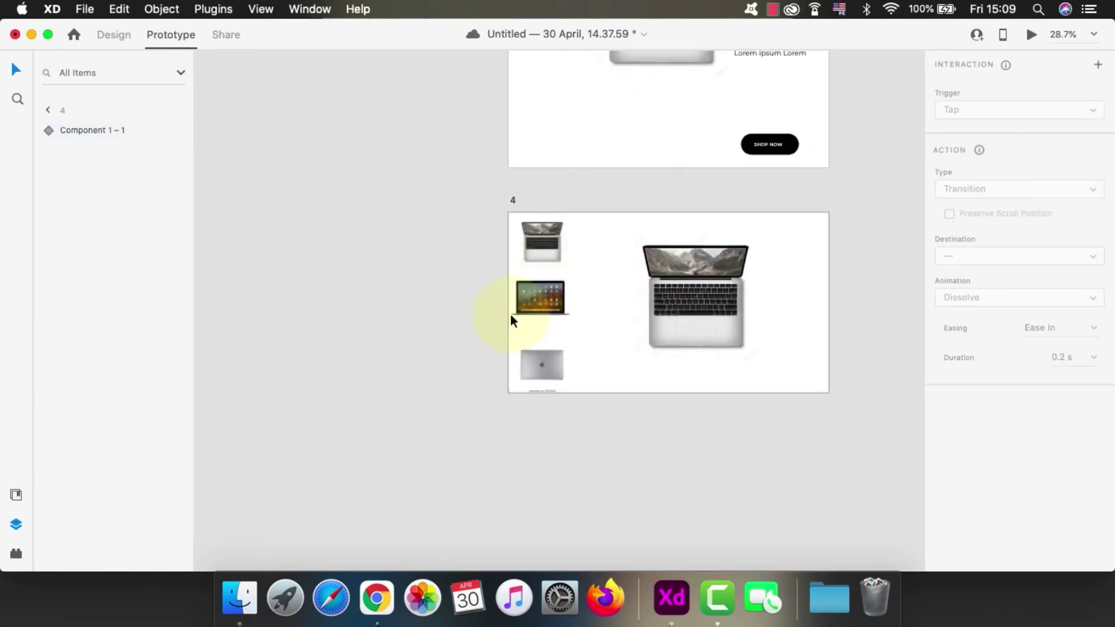
pyautogui.click(547, 264)
pyautogui.scroll(5, 546, 265)
pyautogui.click(560, 228)
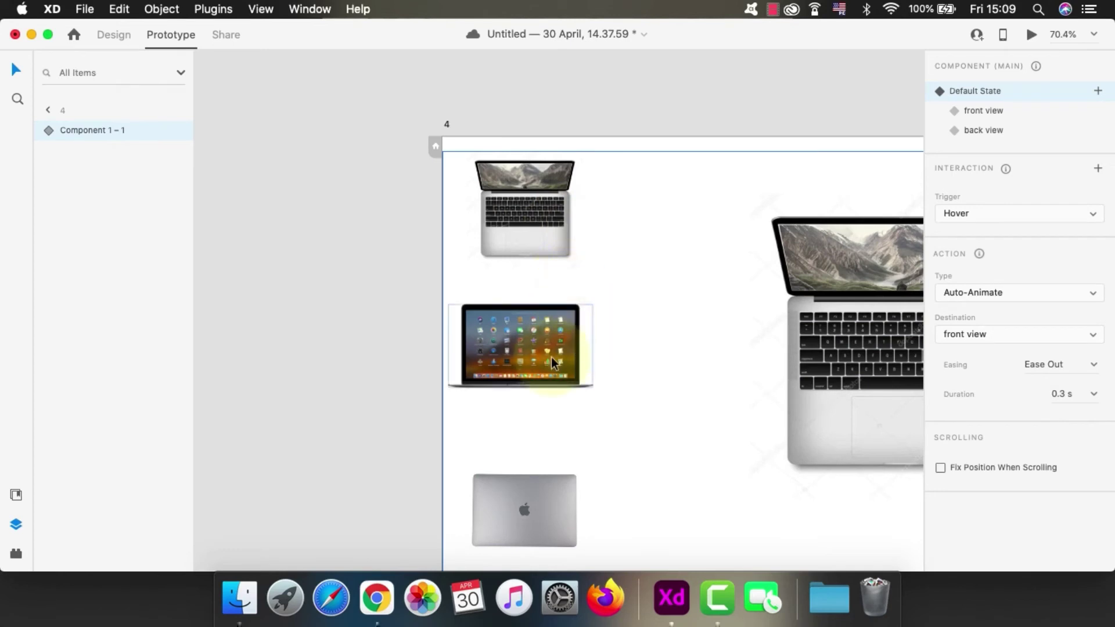
pyautogui.scroll(-3, 579, 356)
pyautogui.doubleClick(580, 352)
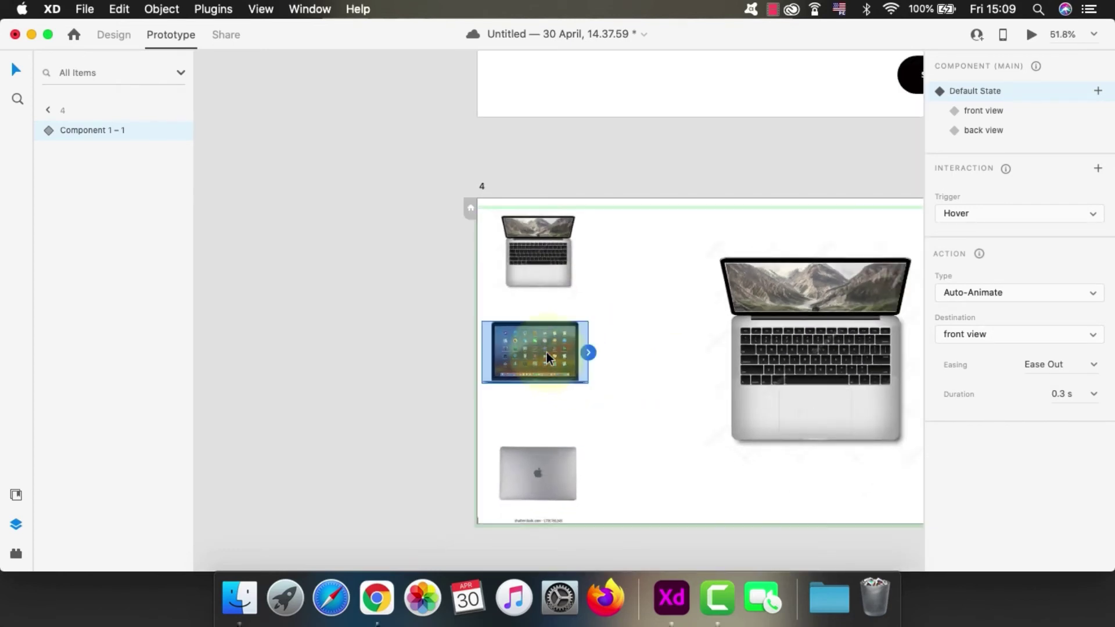
# - Give the middle thumbnail a Tap interaction that auto-animates to the front view state
pyautogui.moveTo(589, 352); pyautogui.dragTo(904, 253)
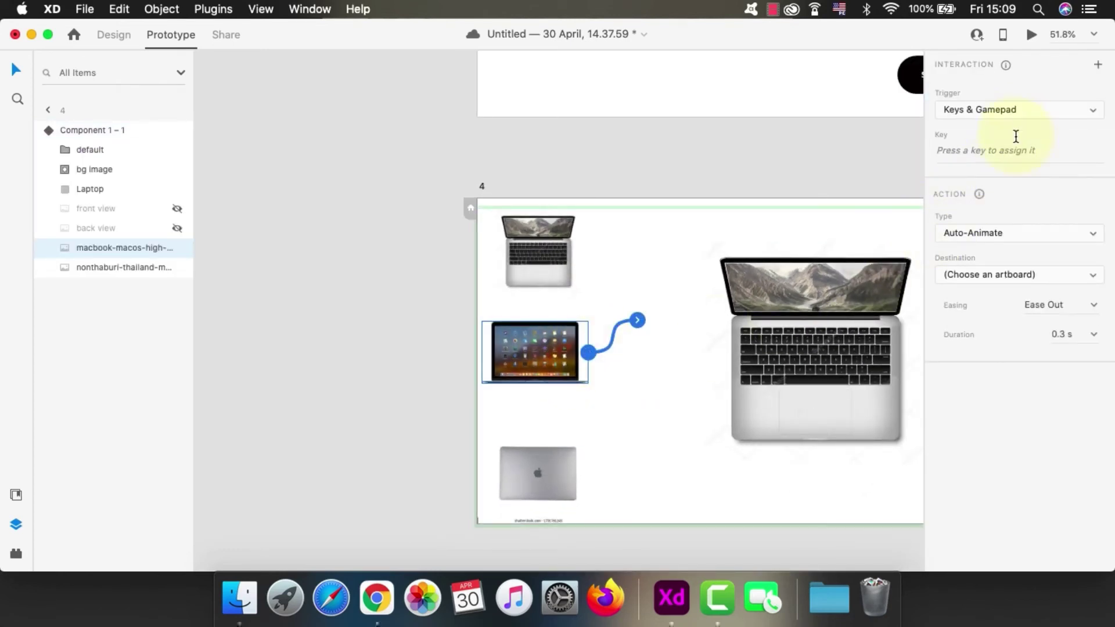
pyautogui.click(984, 153)
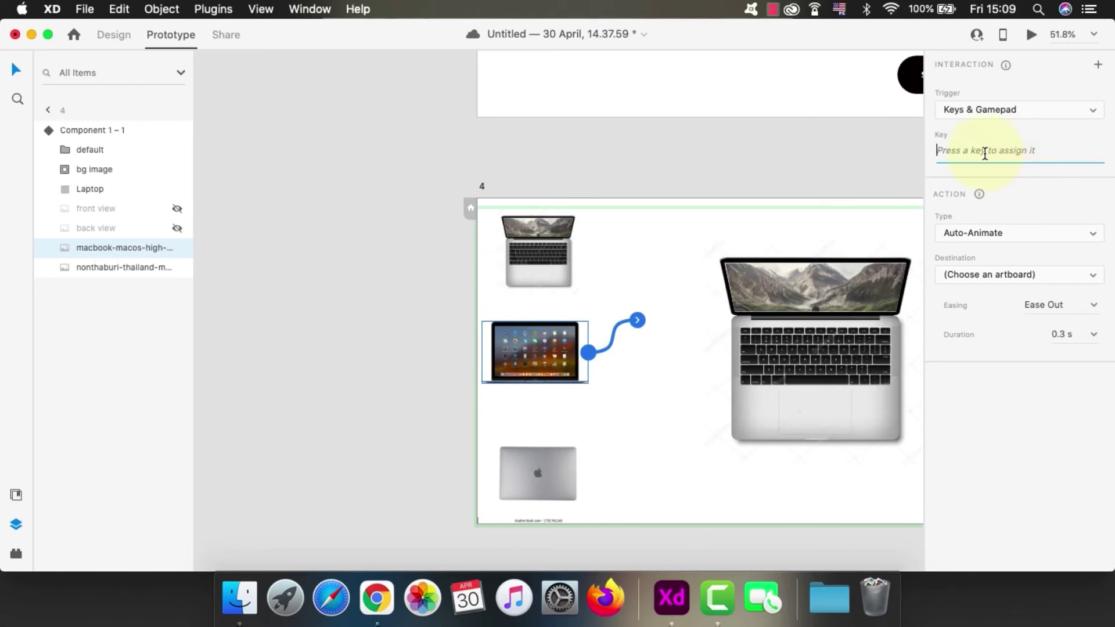
pyautogui.click(1022, 109)
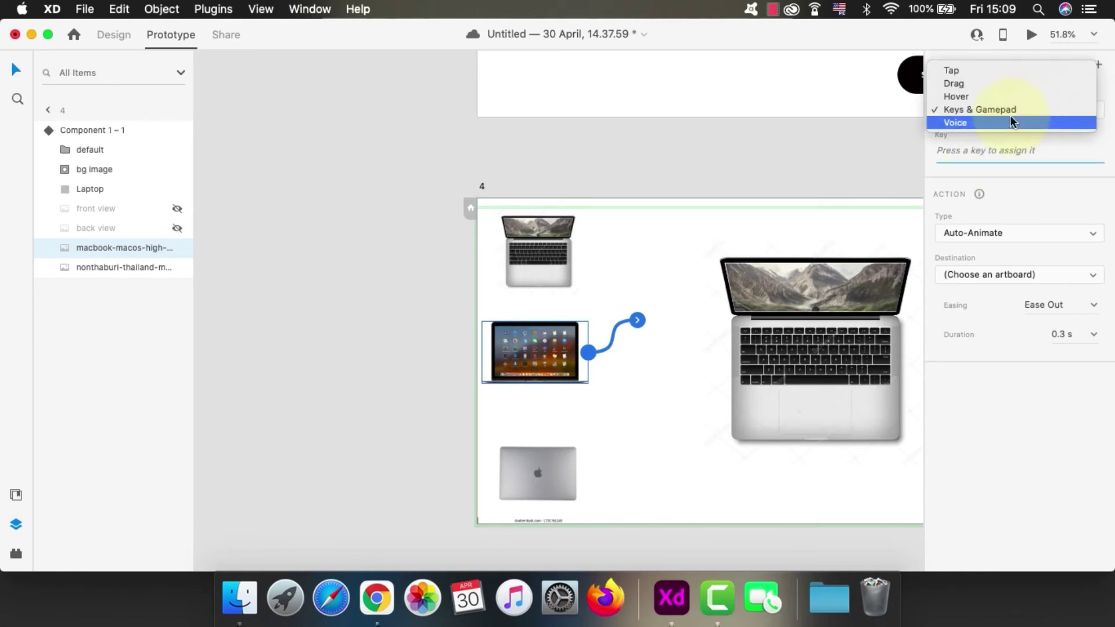
pyautogui.click(971, 72)
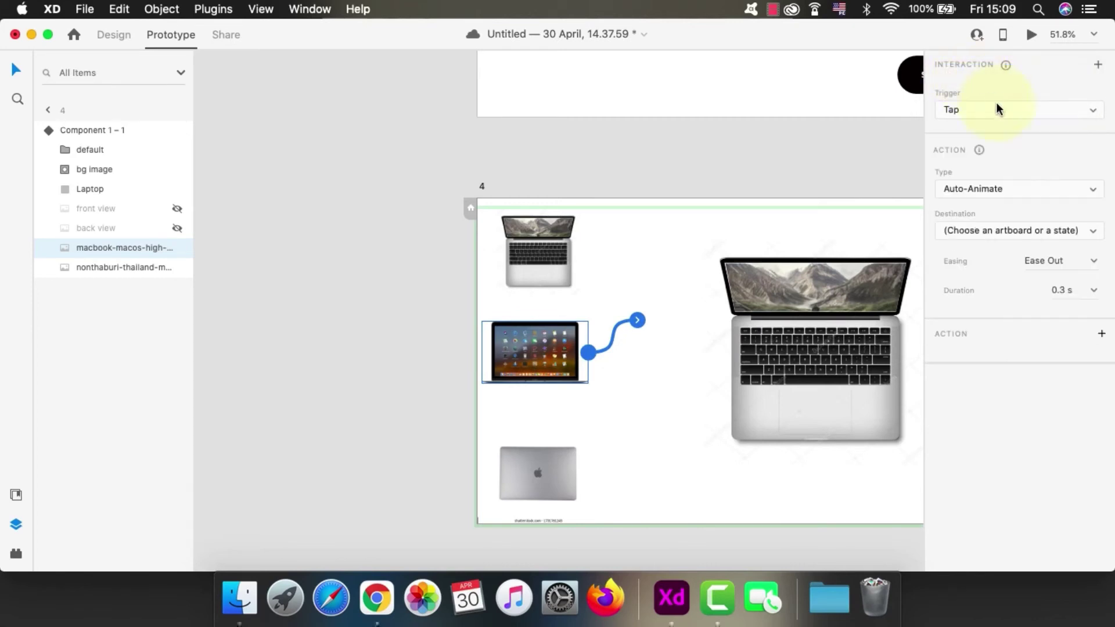
pyautogui.click(1012, 230)
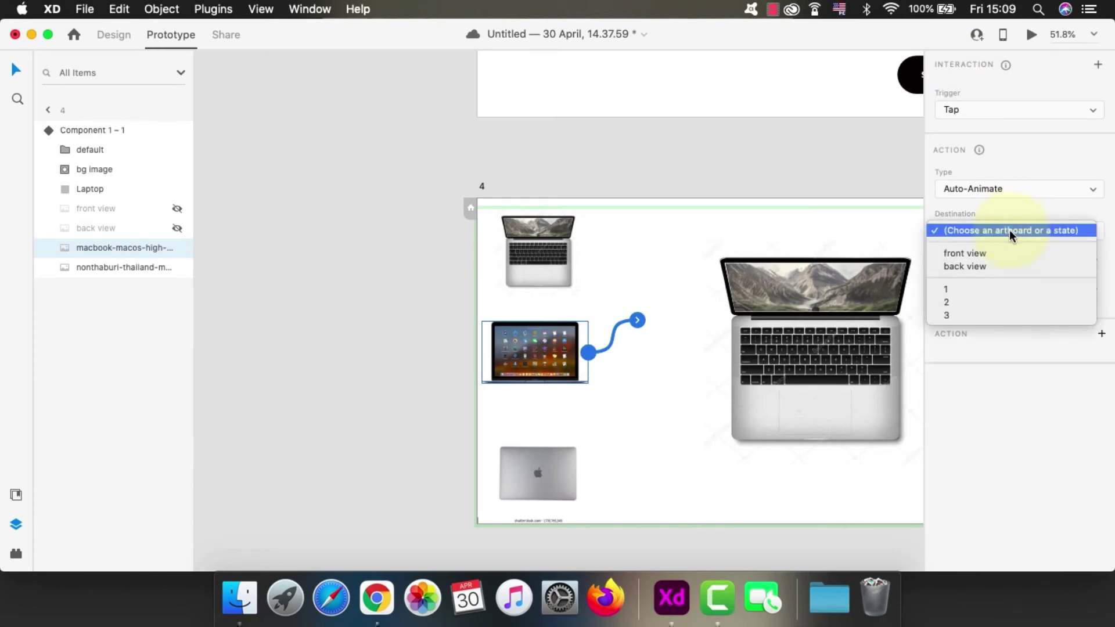
pyautogui.click(992, 256)
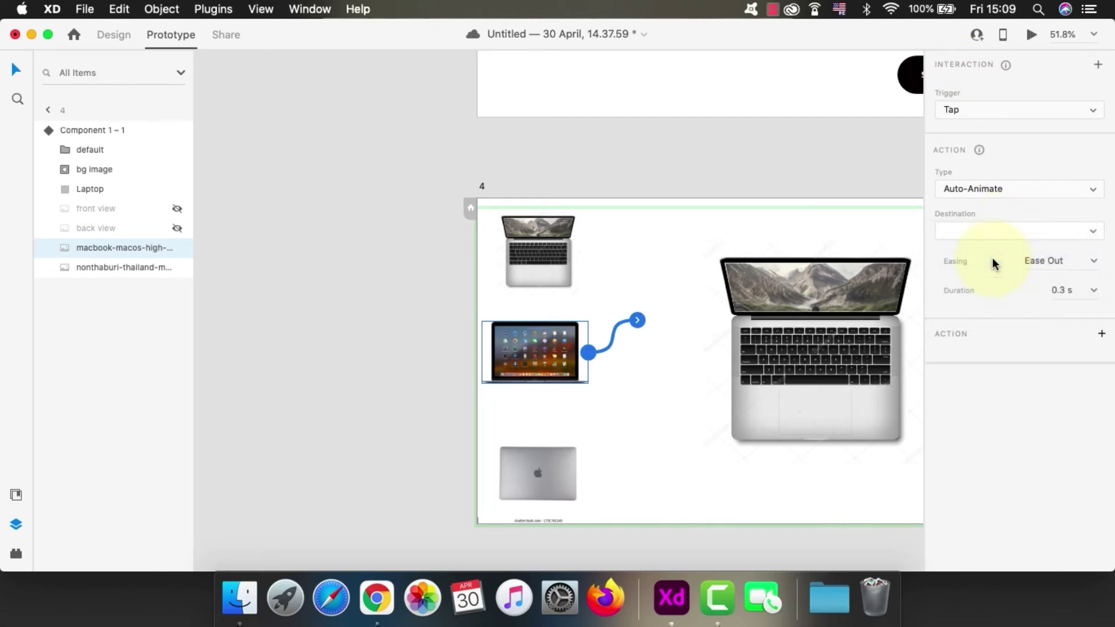
# - Give the closed-laptop thumbnail in the Default State a Tap interaction that auto-animates to the back view state
pyautogui.click(565, 488)
pyautogui.click(598, 480)
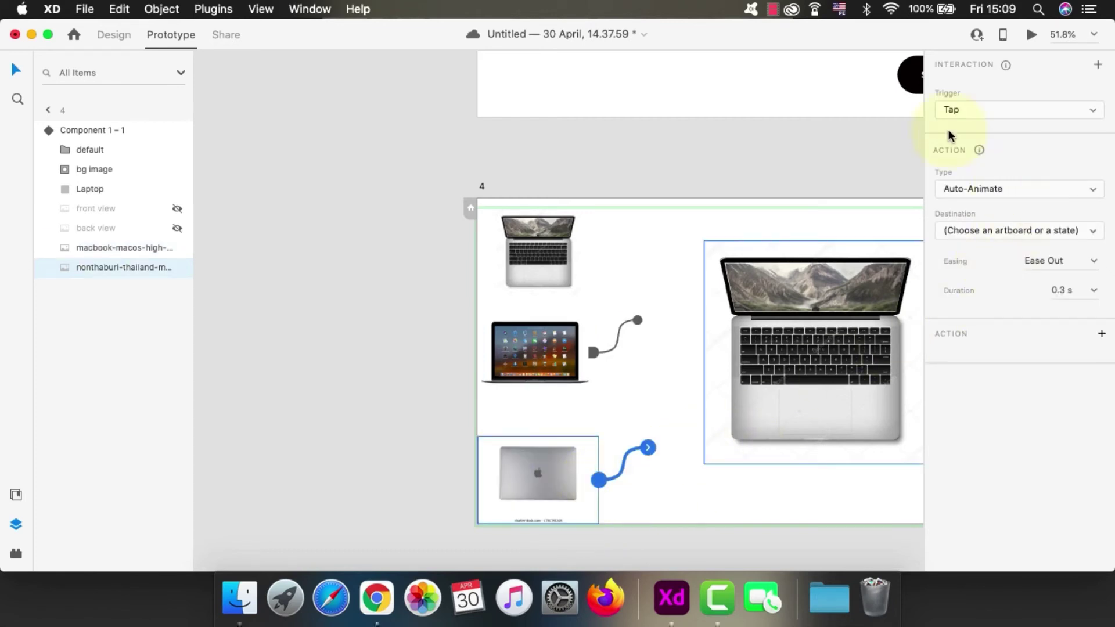
pyautogui.click(984, 231)
pyautogui.click(971, 264)
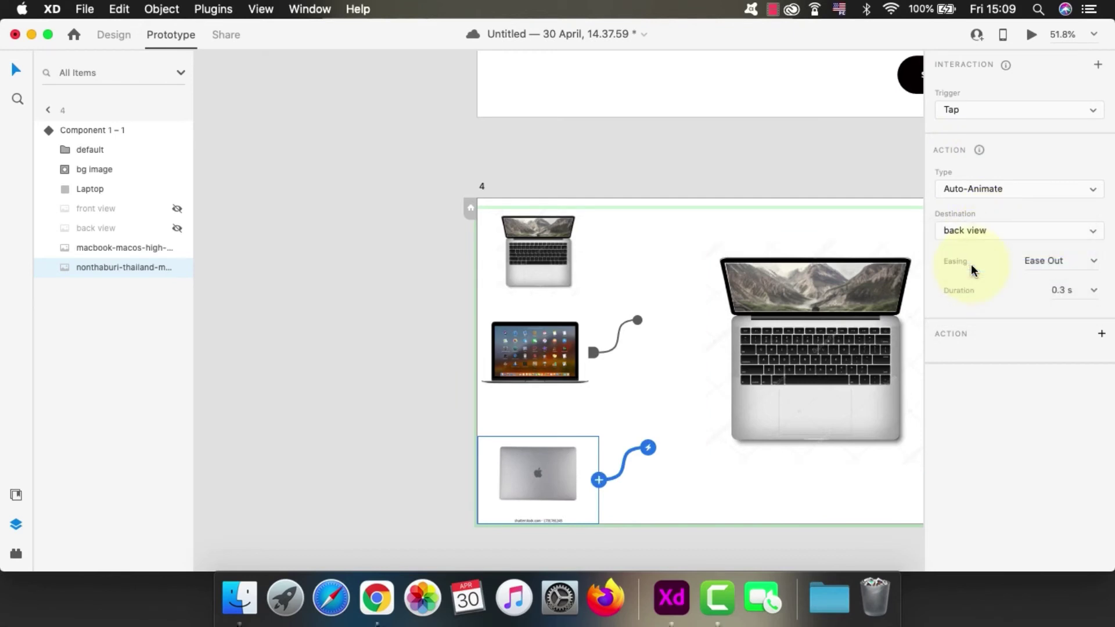
# - In the front view state, add a Tap interaction from the top laptop thumbnail that auto-animates to the Default State
pyautogui.scroll(-5, 675, 267)
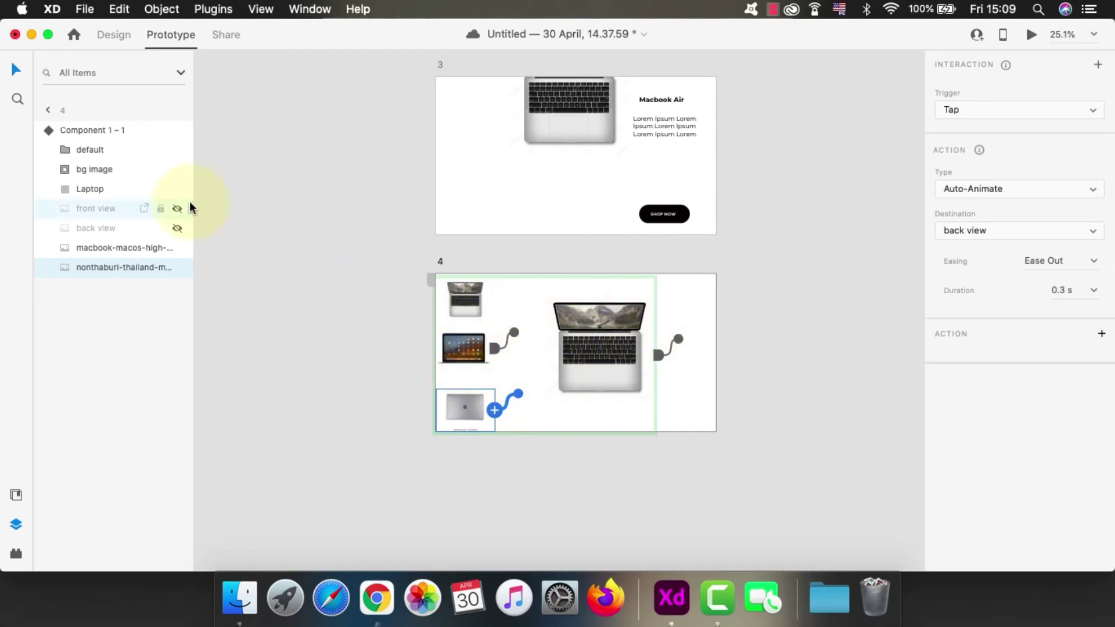
pyautogui.click(102, 131)
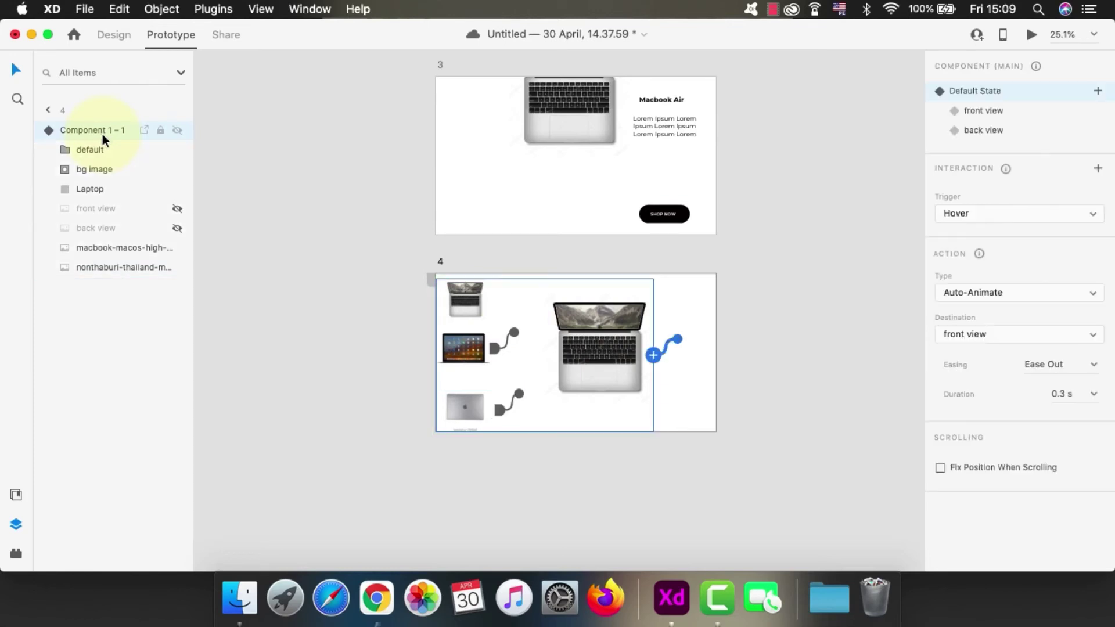
pyautogui.click(1008, 112)
pyautogui.scroll(6, 751, 346)
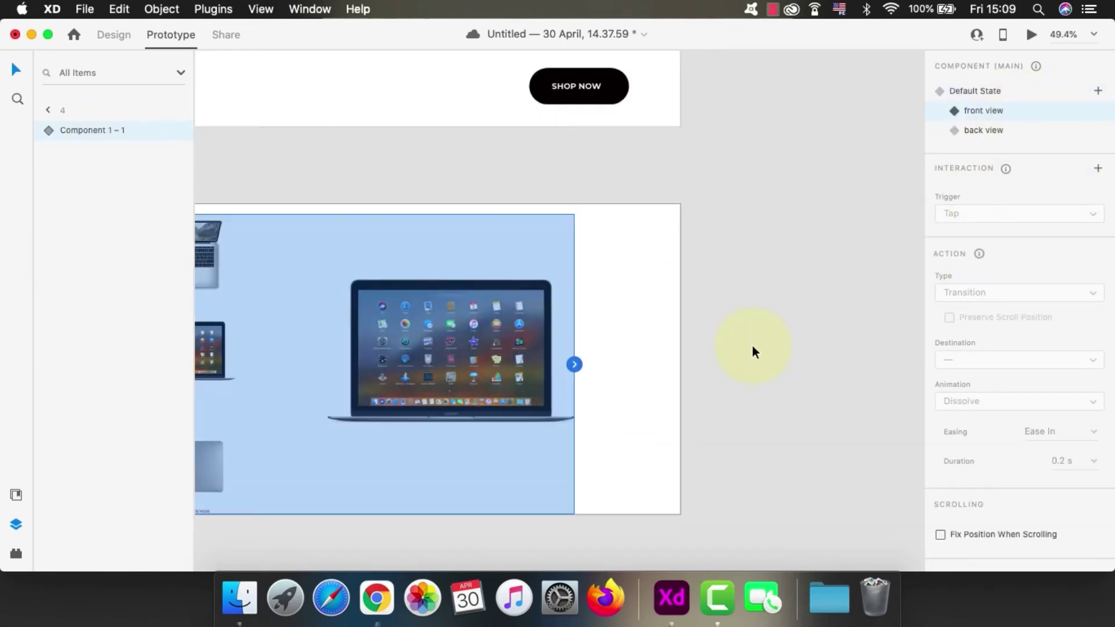
pyautogui.hscroll(-8, 752, 346)
pyautogui.doubleClick(457, 250)
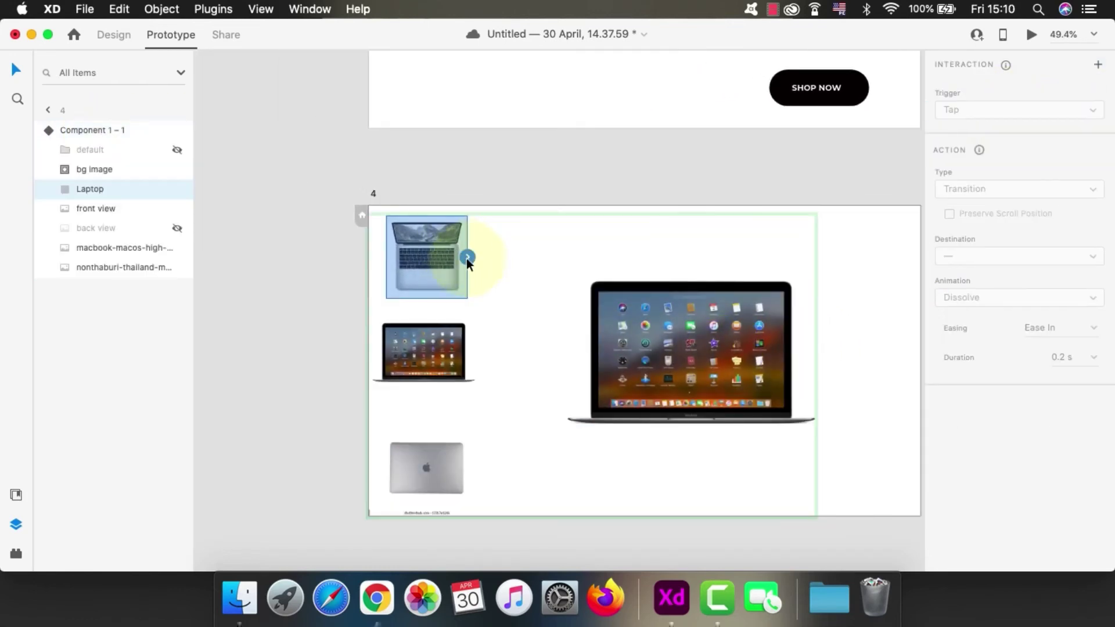
pyautogui.click(1000, 230)
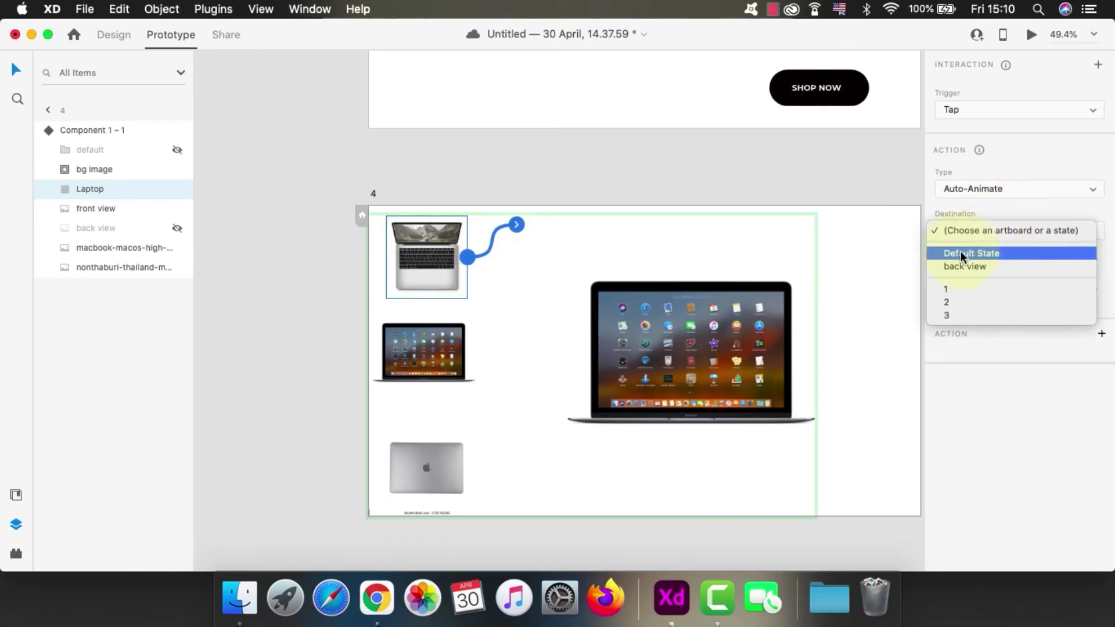
pyautogui.click(952, 251)
# - In the front view state, add a Tap interaction from the closed-laptop thumbnail that auto-animates to the back view state
pyautogui.click(441, 470)
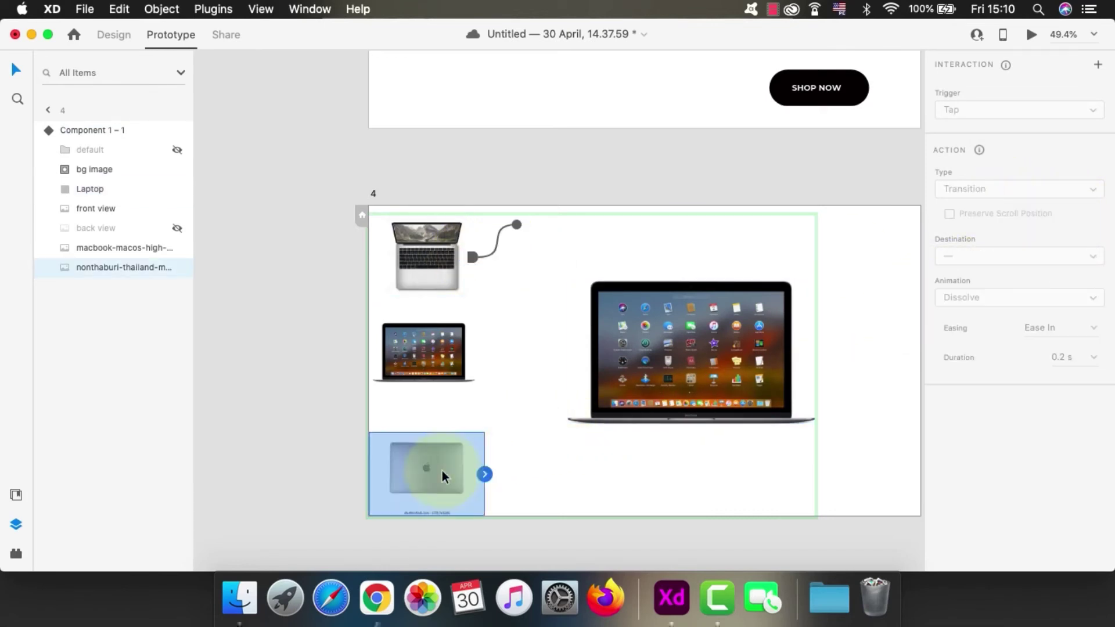
pyautogui.click(488, 475)
pyautogui.click(1027, 228)
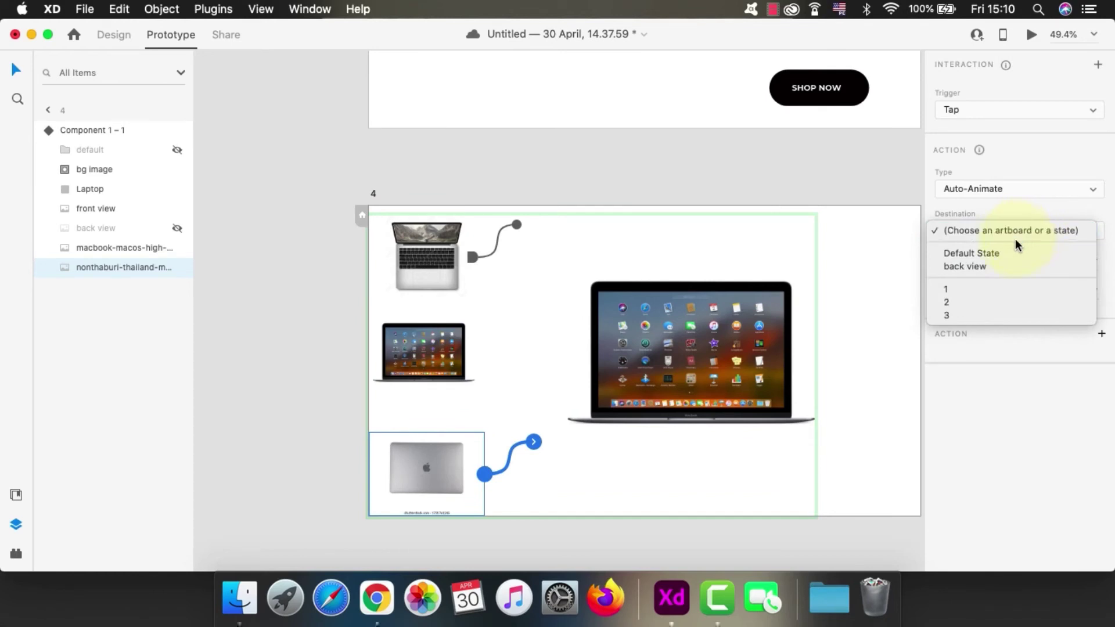
pyautogui.click(990, 262)
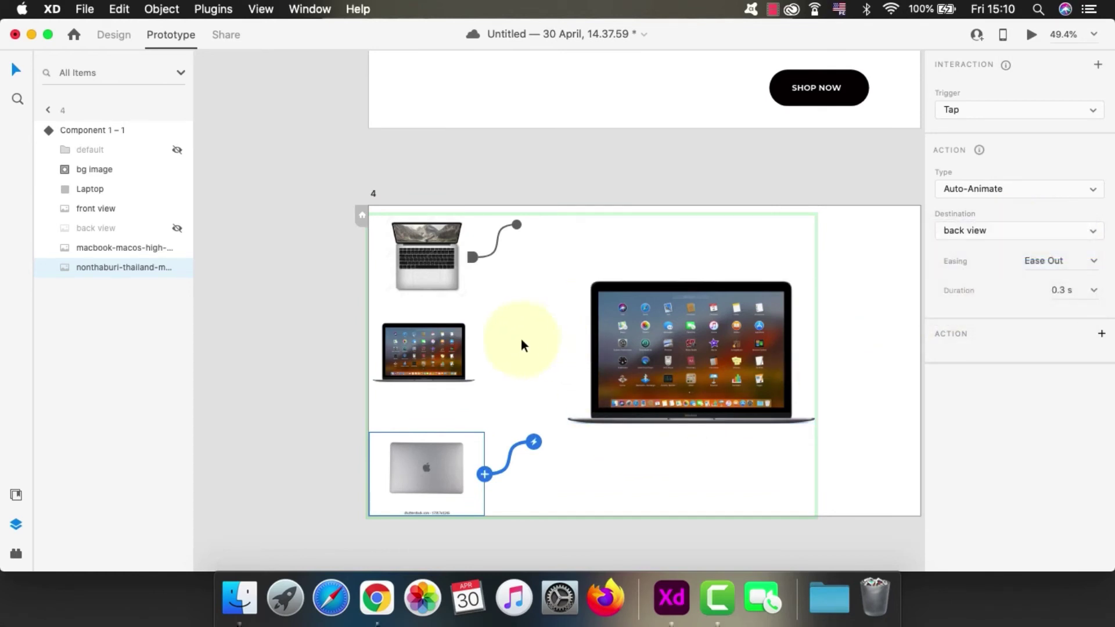
# - In the back view state, add a Tap interaction from the top laptop thumbnail to the Default State
pyautogui.click(95, 132)
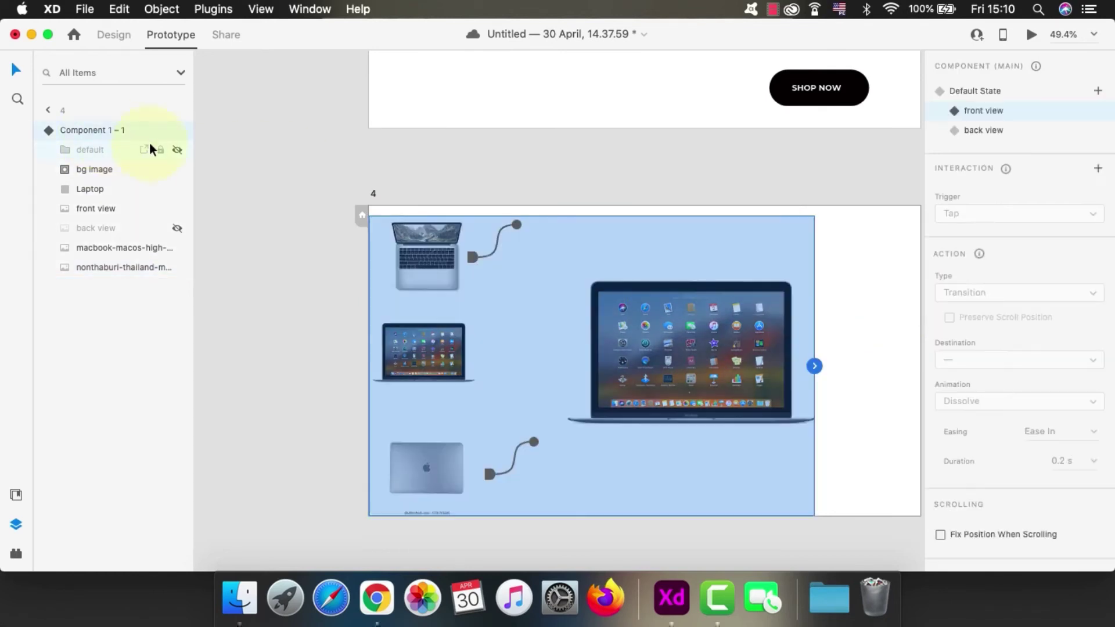
pyautogui.click(981, 130)
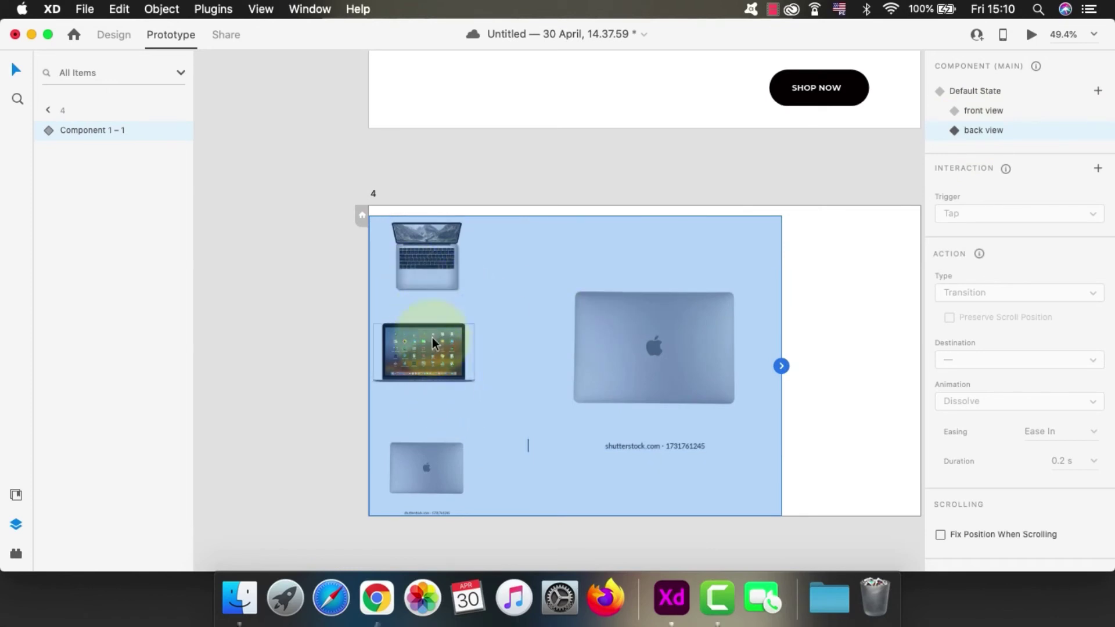
pyautogui.doubleClick(465, 267)
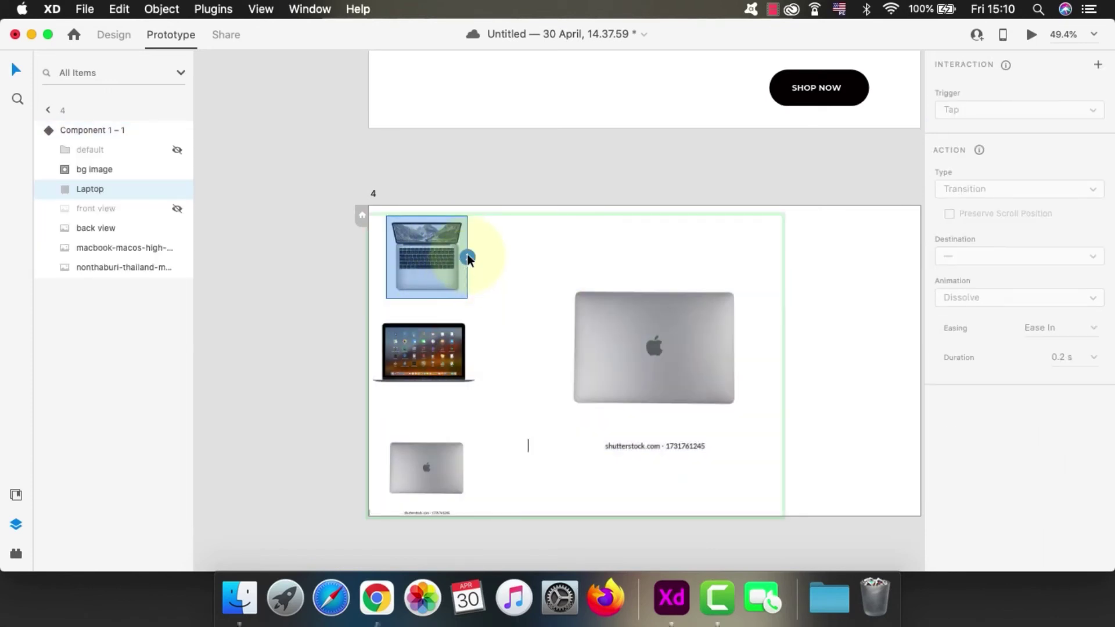
pyautogui.click(975, 231)
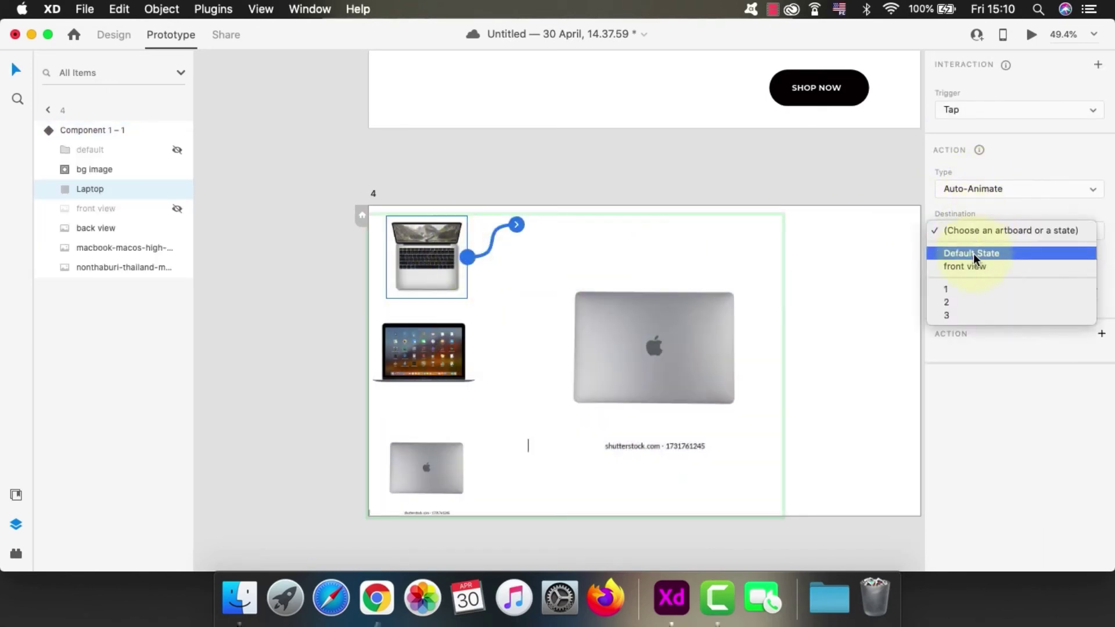
pyautogui.click(973, 253)
# - In the back view state, add a Tap interaction from the middle thumbnail that auto-animates to the front view state
pyautogui.click(446, 353)
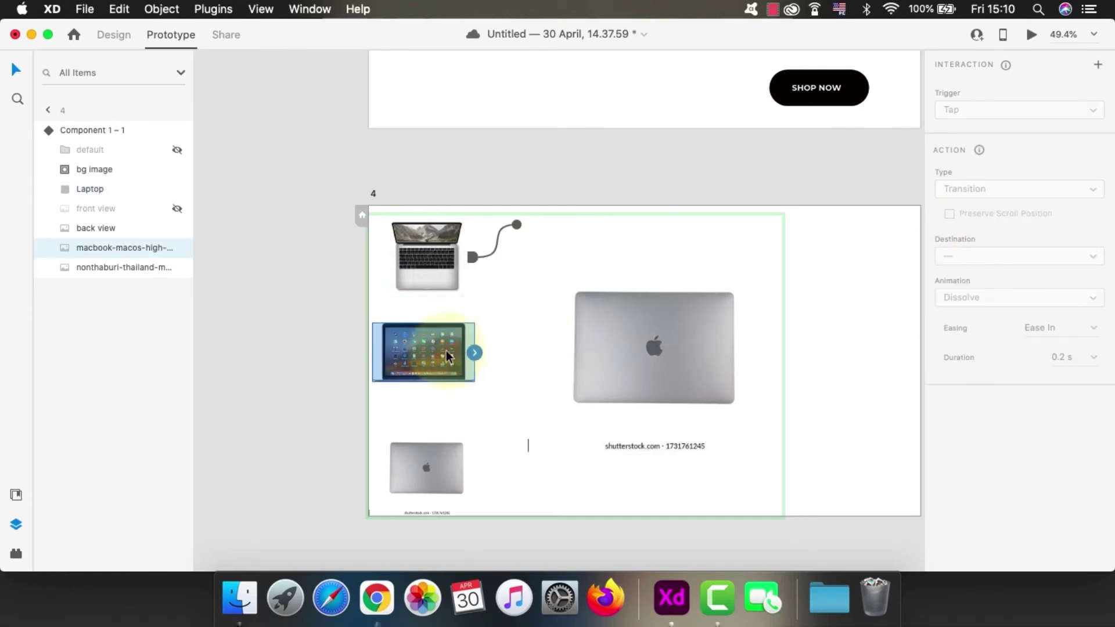
pyautogui.click(478, 351)
pyautogui.click(1054, 230)
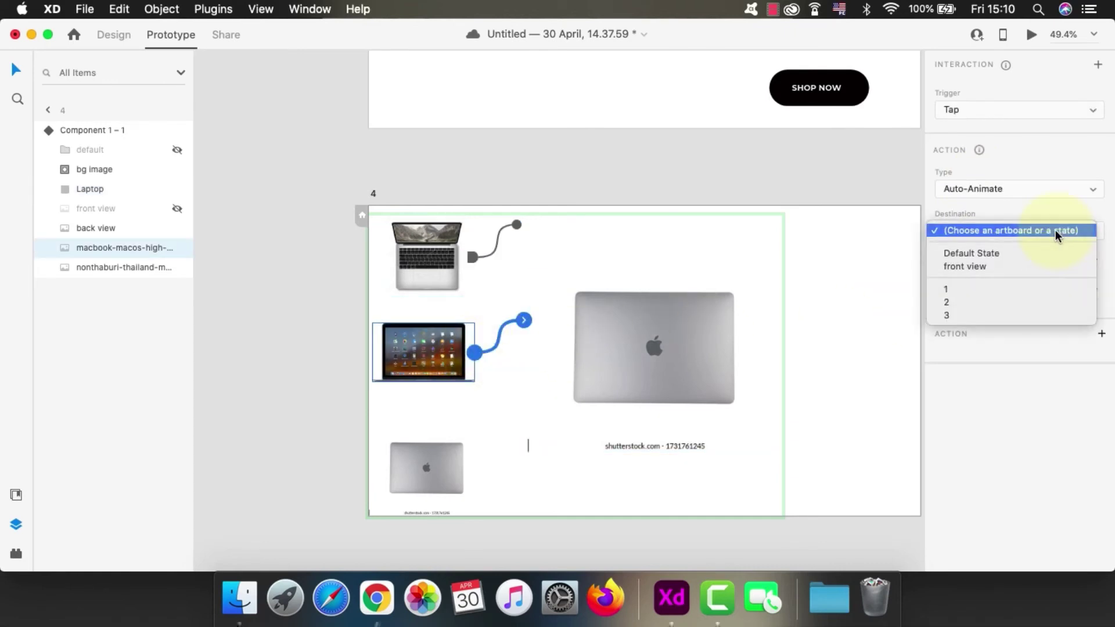
pyautogui.click(968, 265)
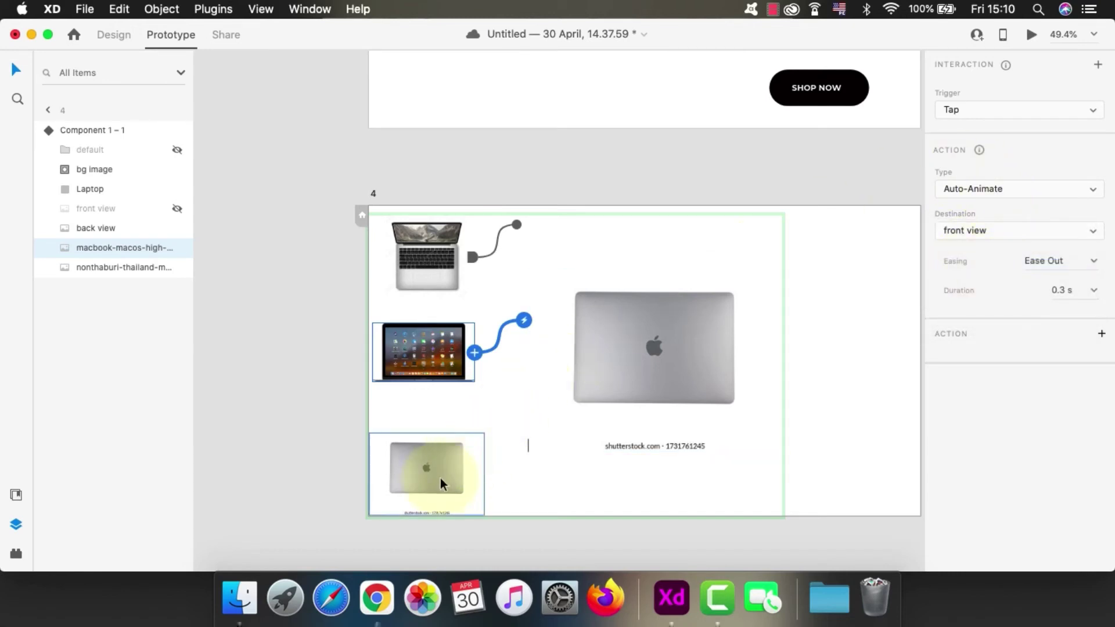
pyautogui.scroll(1, 433, 363)
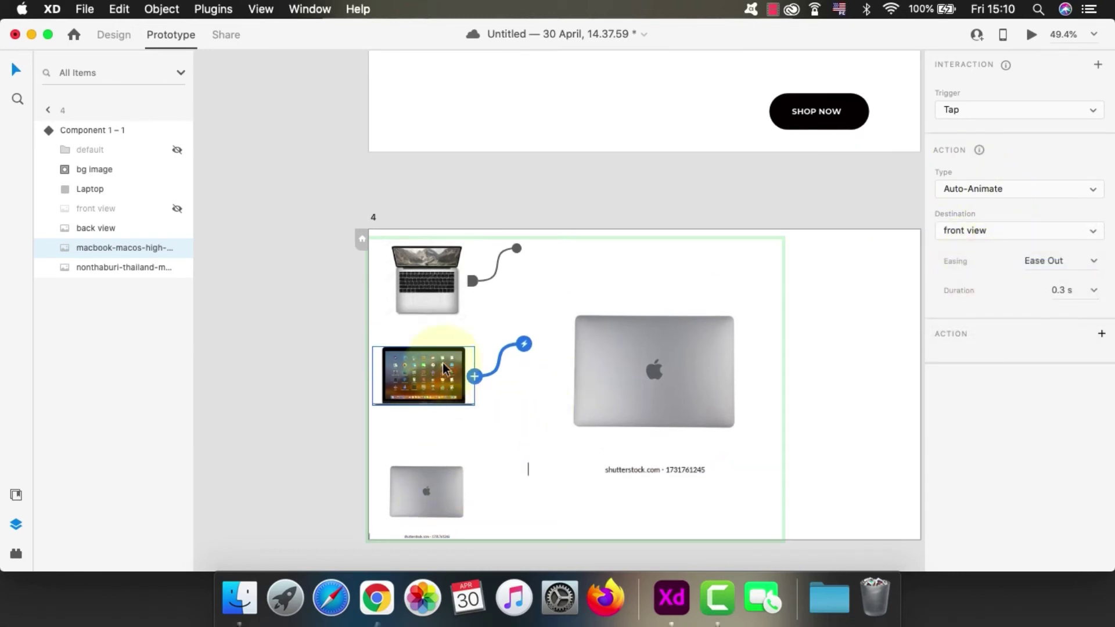
# - Add a Tap interaction from the Shop Now button on artboard 3 that auto-animates to artboard 4
pyautogui.click(87, 130)
pyautogui.click(373, 221)
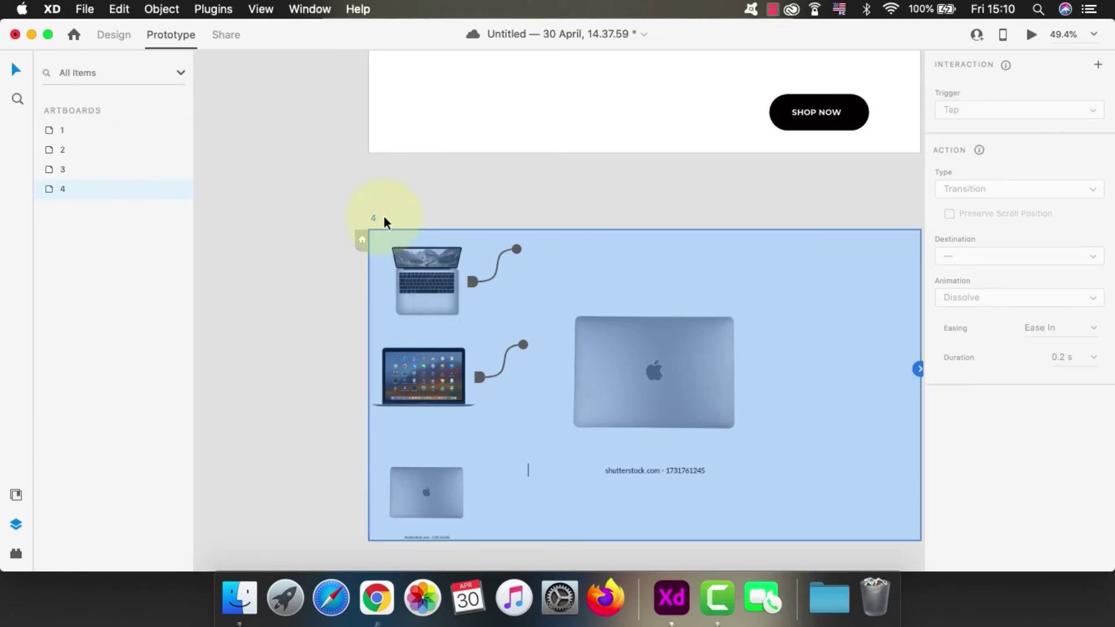
pyautogui.scroll(5, 821, 130)
pyautogui.click(843, 256)
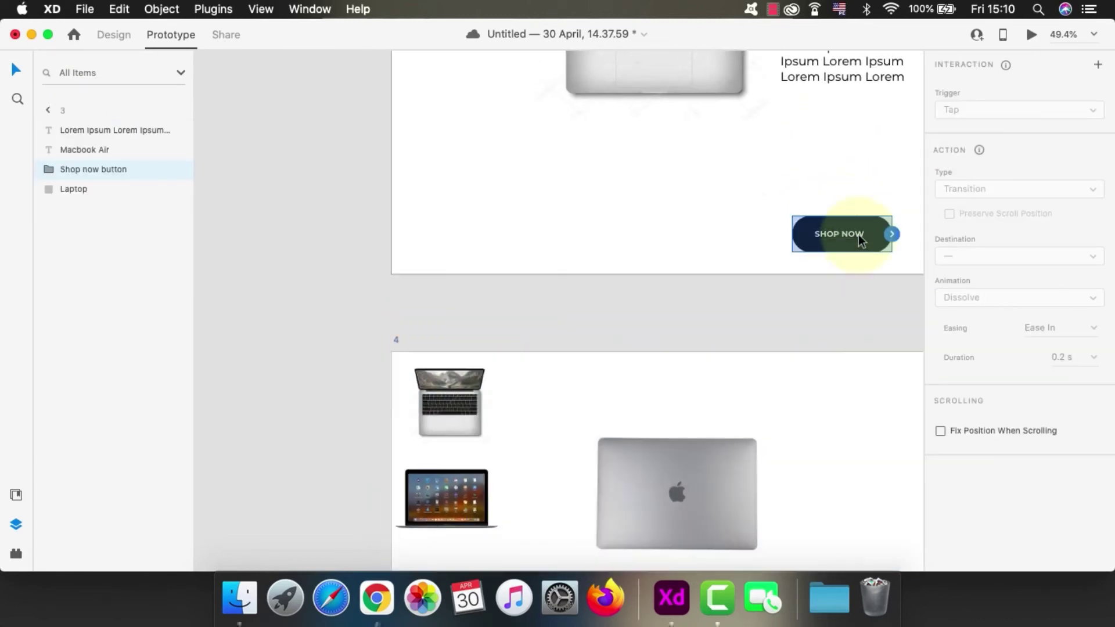
pyautogui.moveTo(893, 234); pyautogui.dragTo(1021, 108)
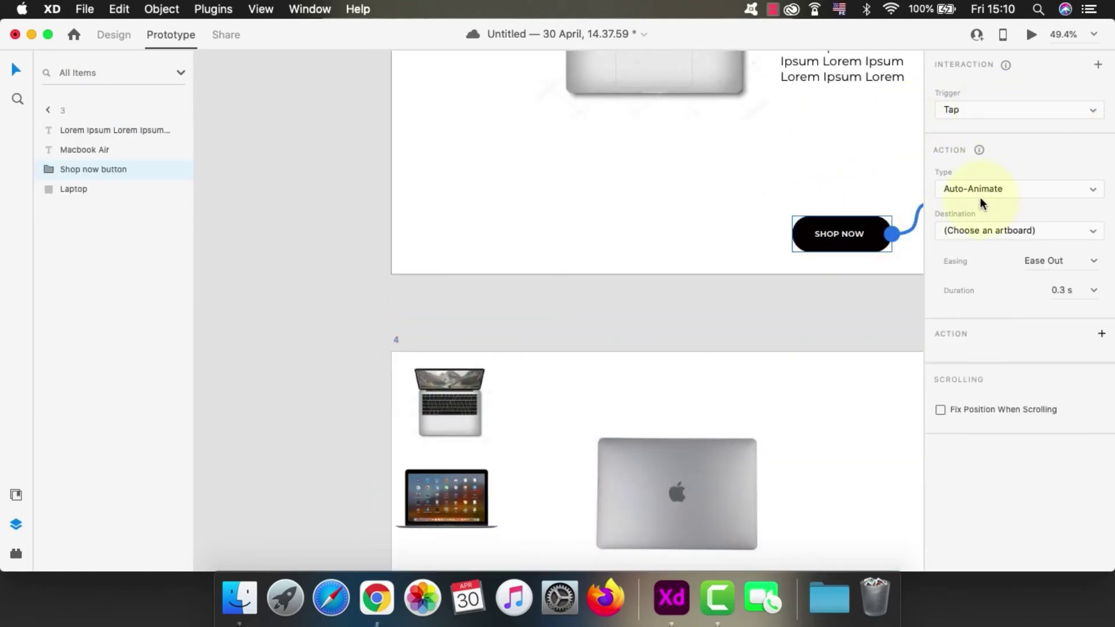
pyautogui.click(978, 230)
pyautogui.click(957, 277)
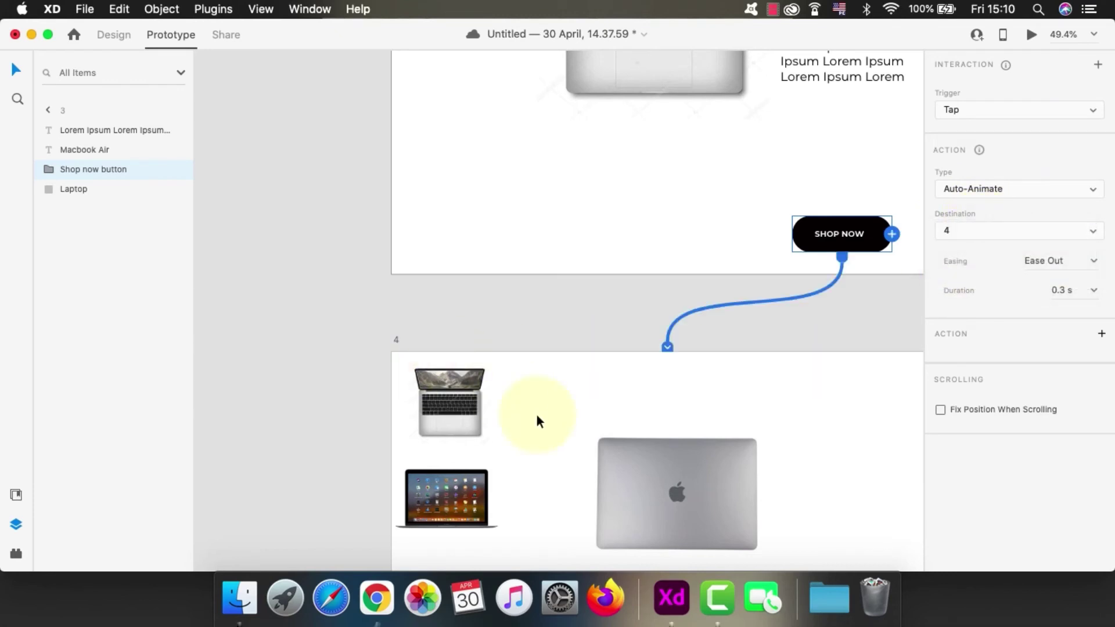
# - Add the heading text "MACBOOK HAIR" beside the large laptop on artboard 4 and place it at X 1087, Y 253
pyautogui.hscroll(3, 824, 343)
pyautogui.scroll(-2, 824, 343)
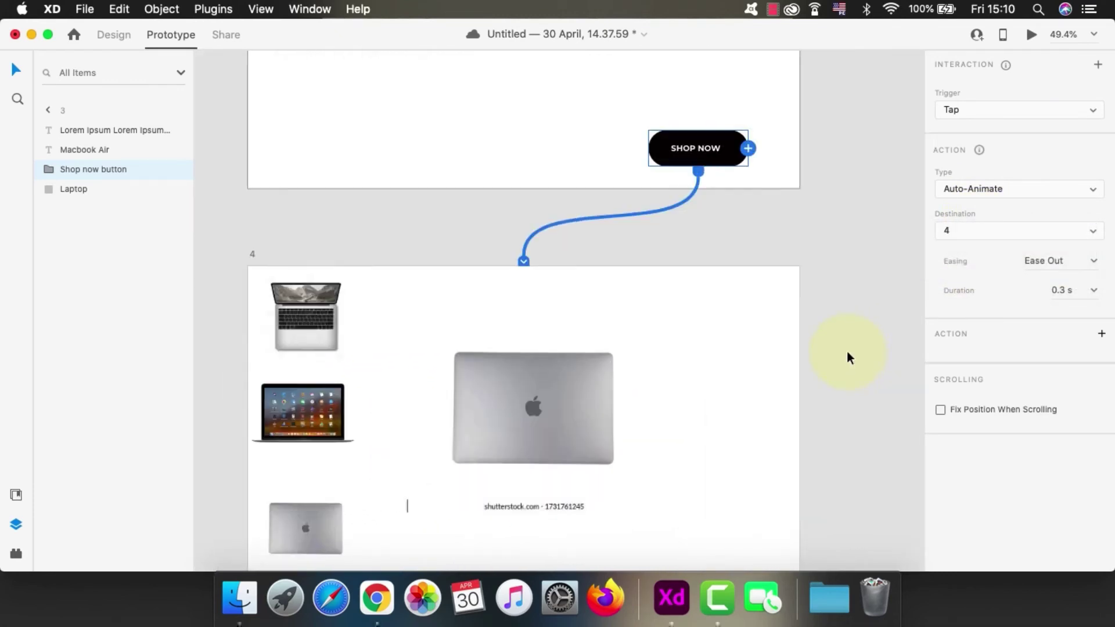
pyautogui.scroll(-3, 845, 349)
pyautogui.scroll(5, 842, 347)
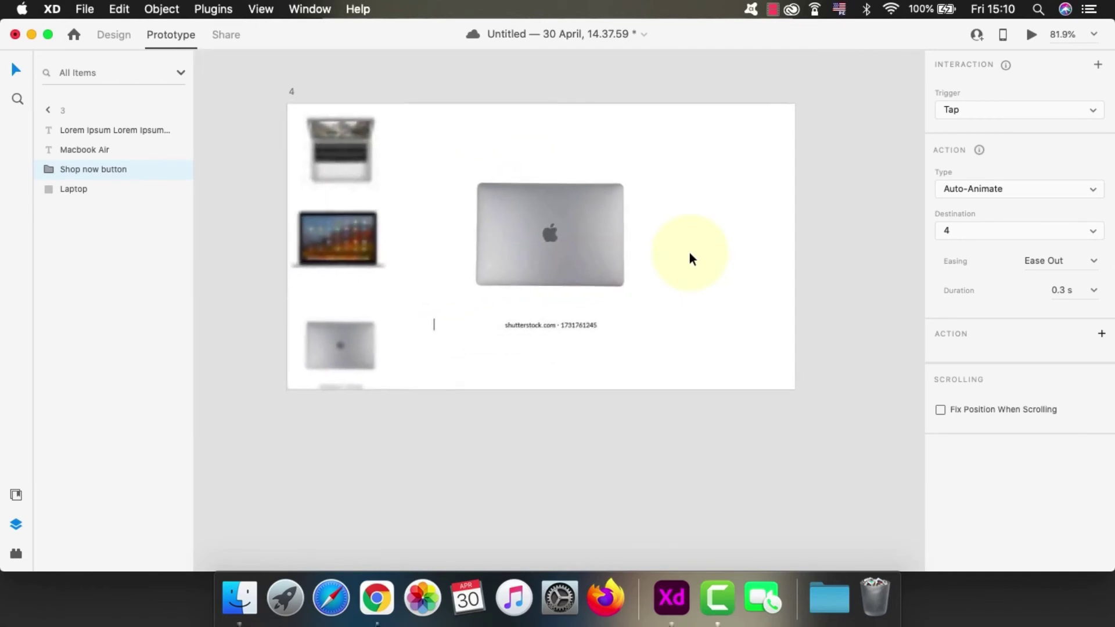
pyautogui.click(116, 34)
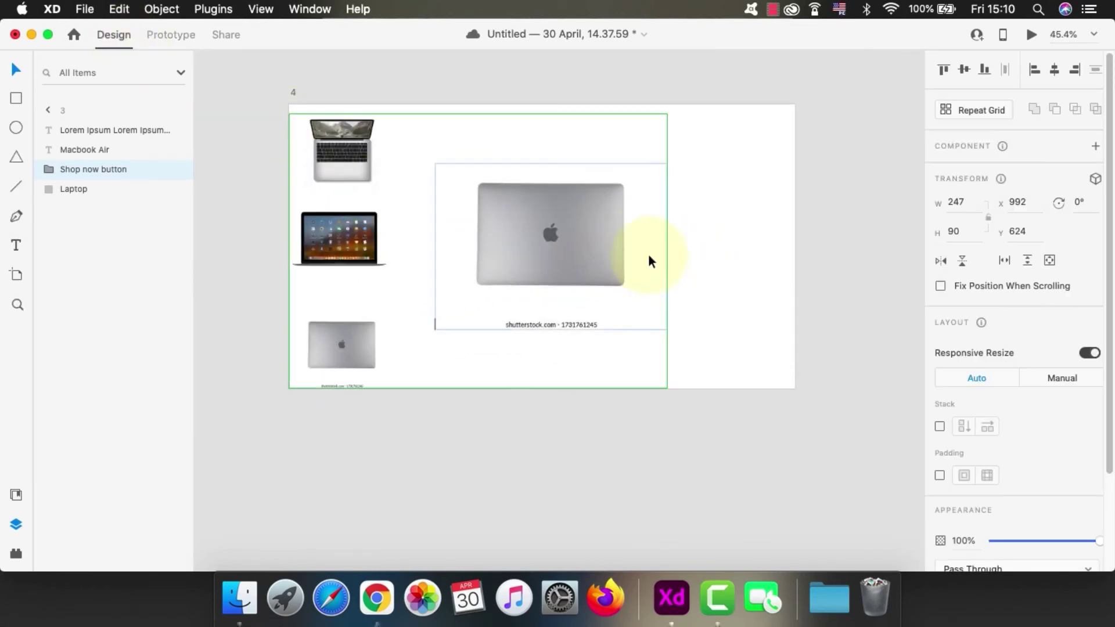
pyautogui.click(16, 245)
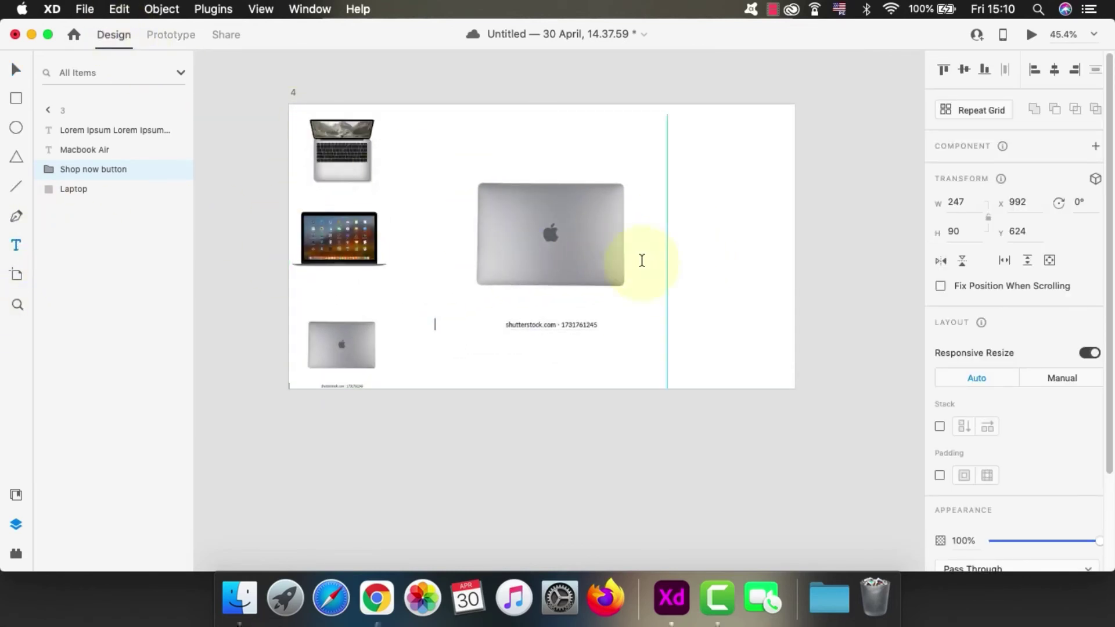
pyautogui.click(715, 221)
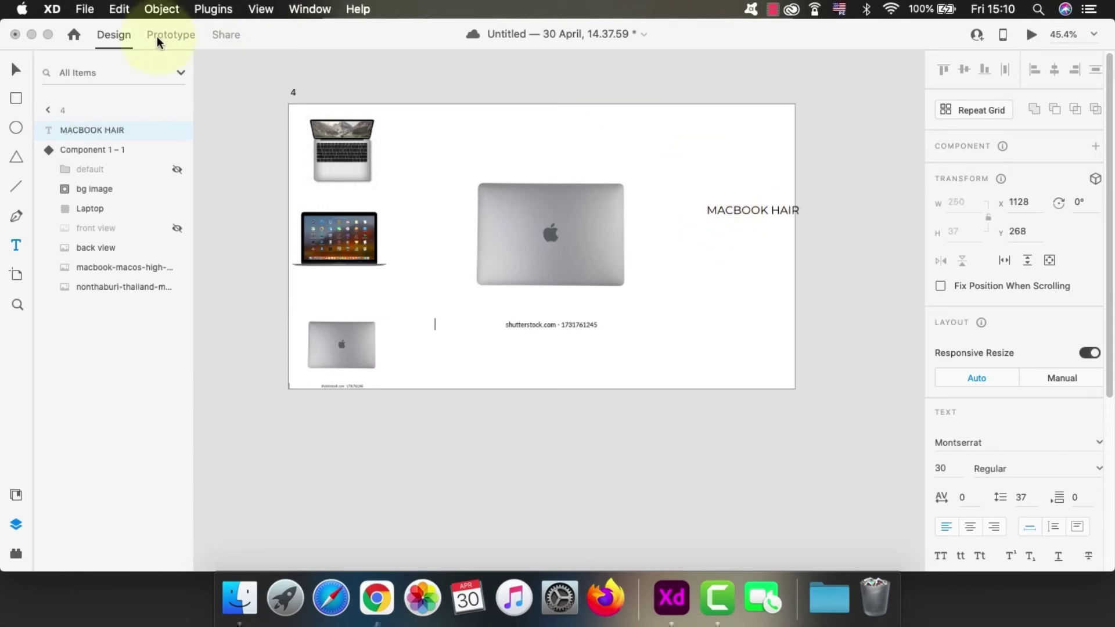
pyautogui.click(16, 70)
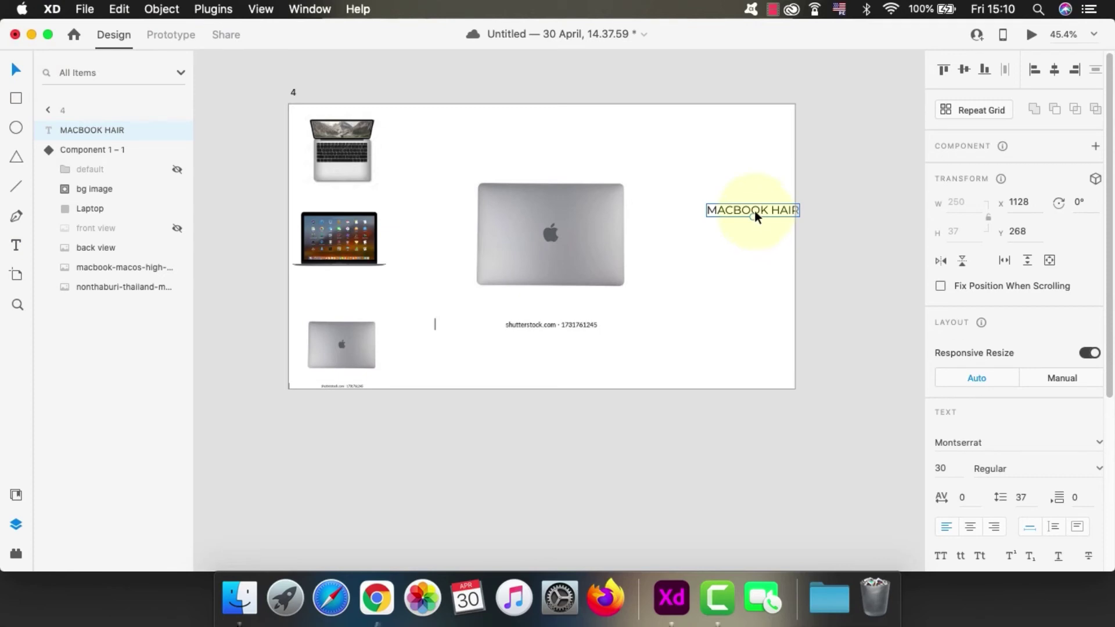
pyautogui.moveTo(754, 210); pyautogui.dragTo(739, 205)
# - Correct the new heading on artboard 4 to read "MACBOOK AIR"
pyautogui.doubleClick(773, 204)
pyautogui.click(770, 203)
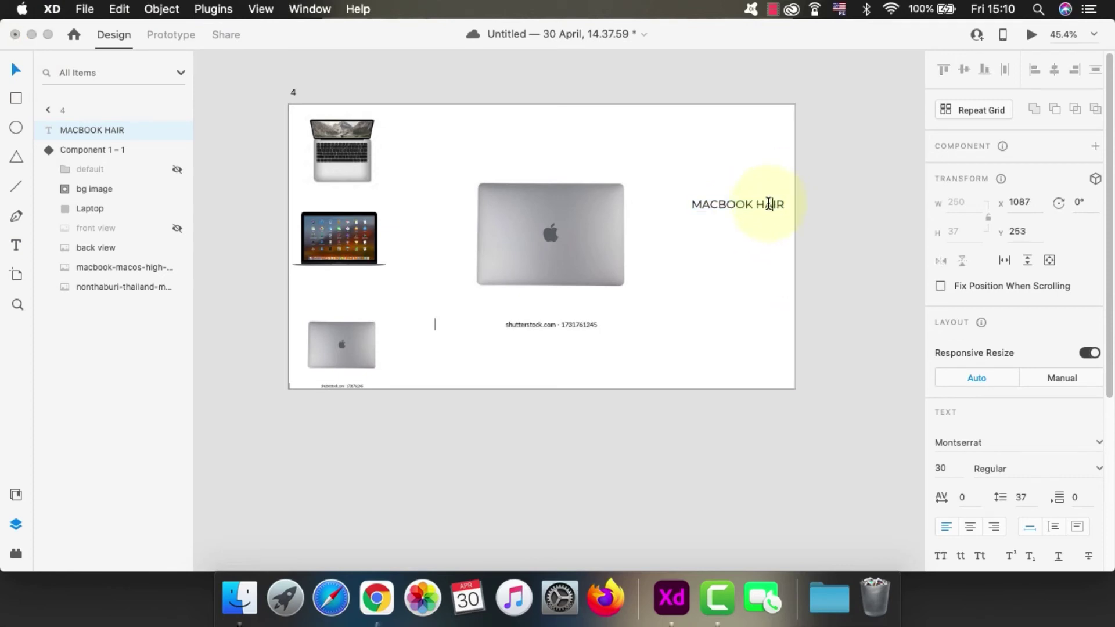
pyautogui.press('BackSpace')
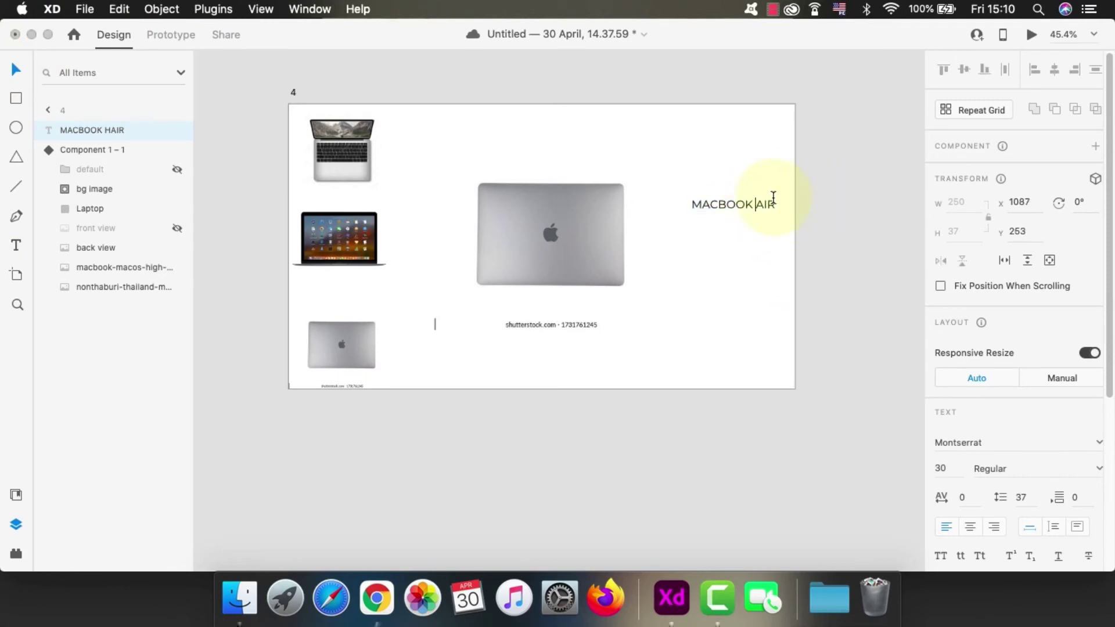
# - Set the whole MACBOOK AIR heading on artboard 4 to Bold and shift it to X 1069, Y 254
pyautogui.scroll(-2, 1040, 290)
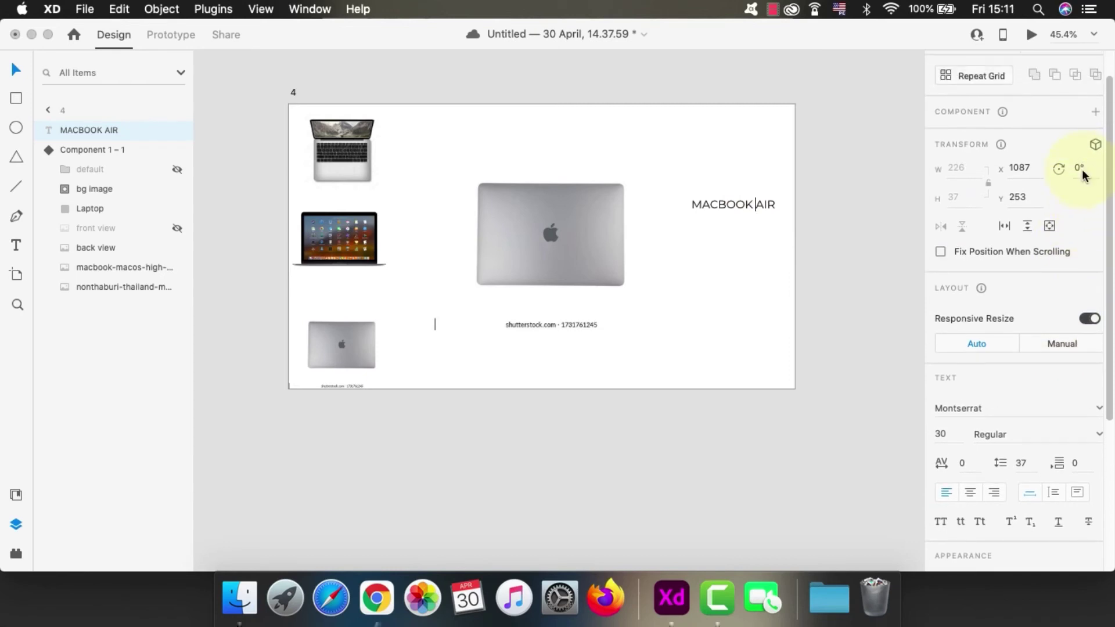
pyautogui.scroll(-2, 1079, 386)
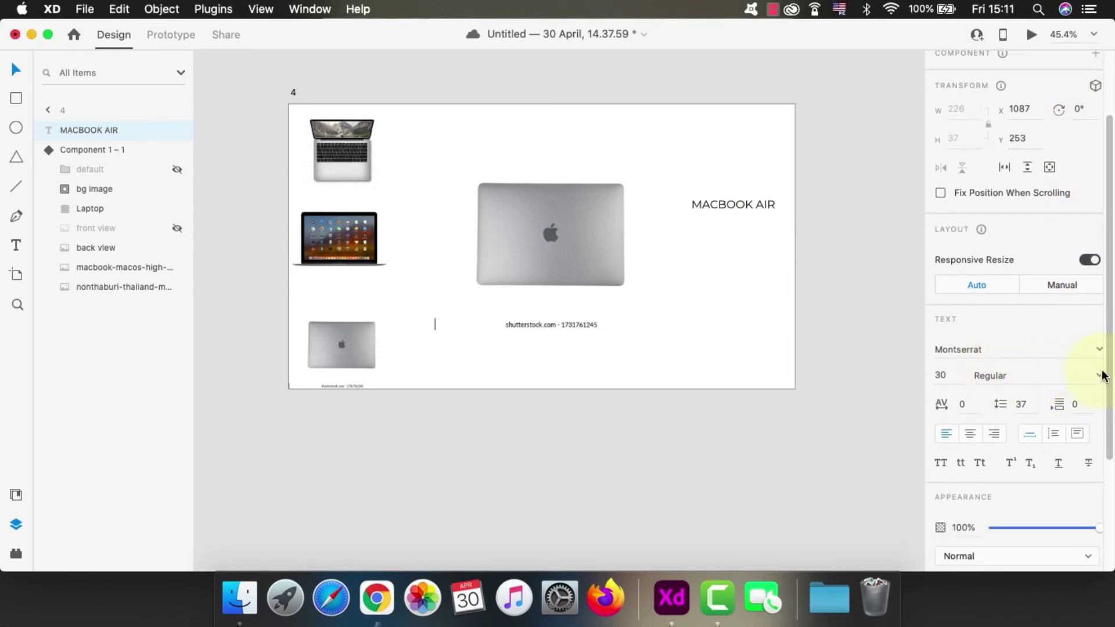
pyautogui.click(1098, 376)
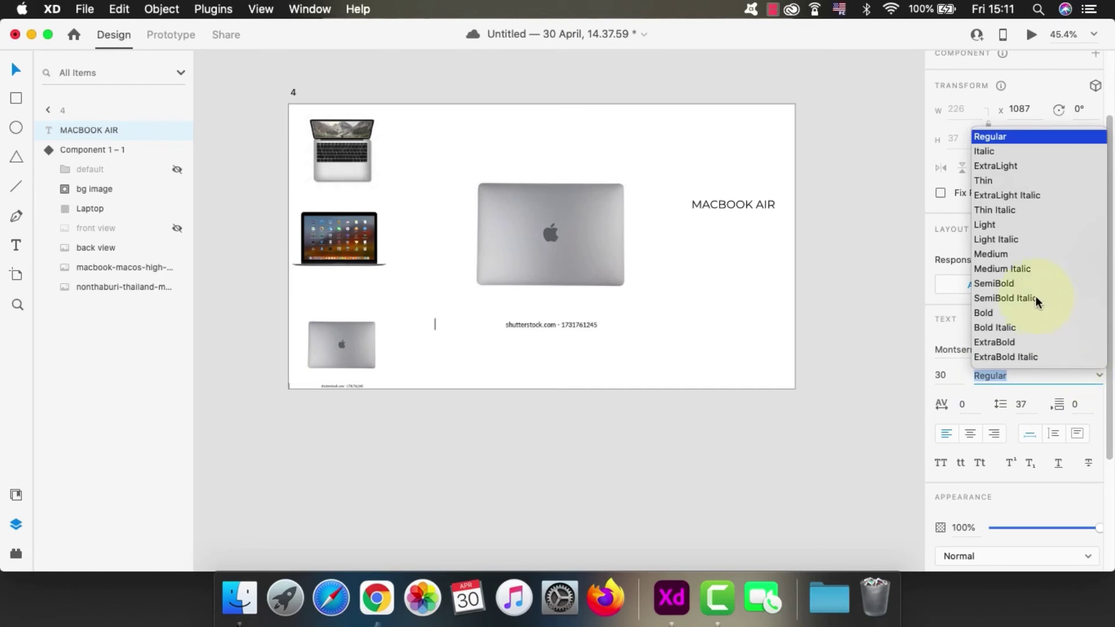
pyautogui.click(991, 310)
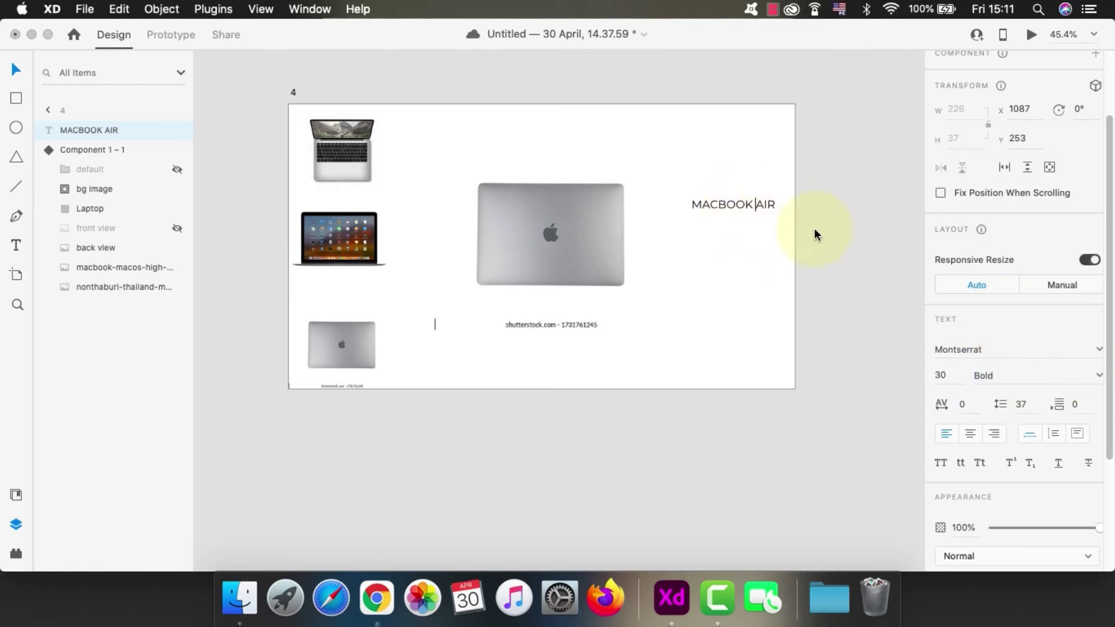
pyautogui.doubleClick(759, 206)
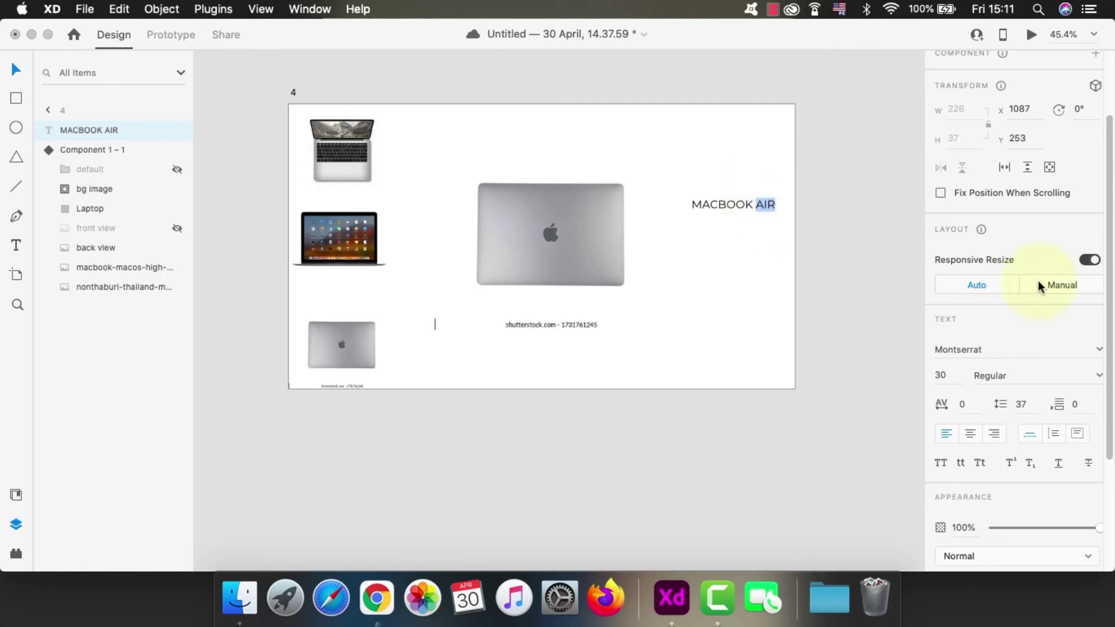
pyautogui.click(734, 200)
pyautogui.tripleClick(734, 200)
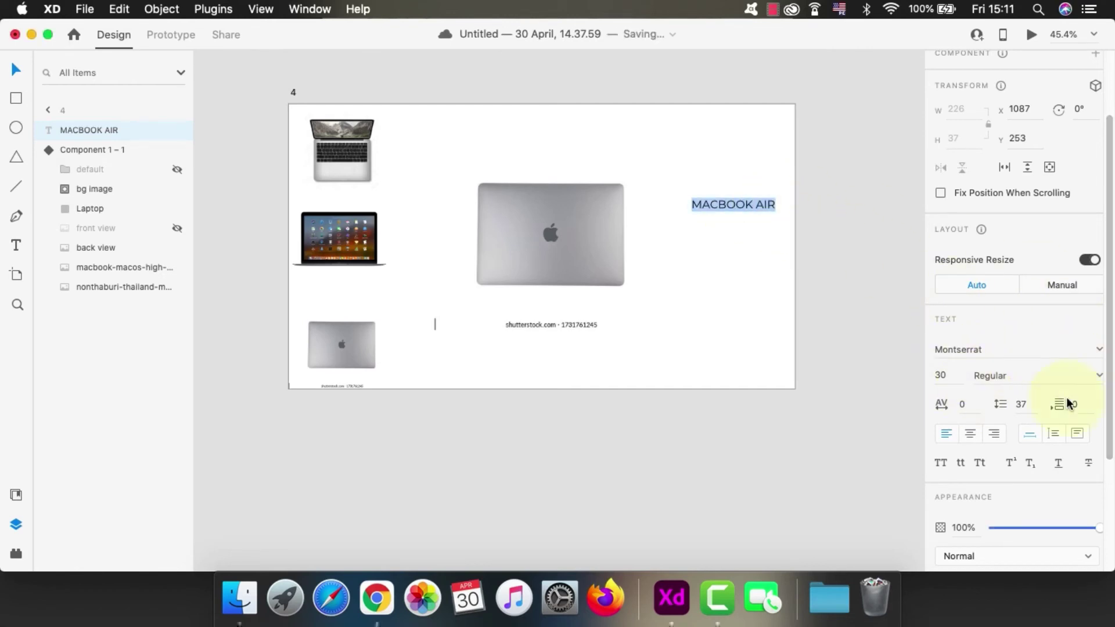
pyautogui.click(1099, 376)
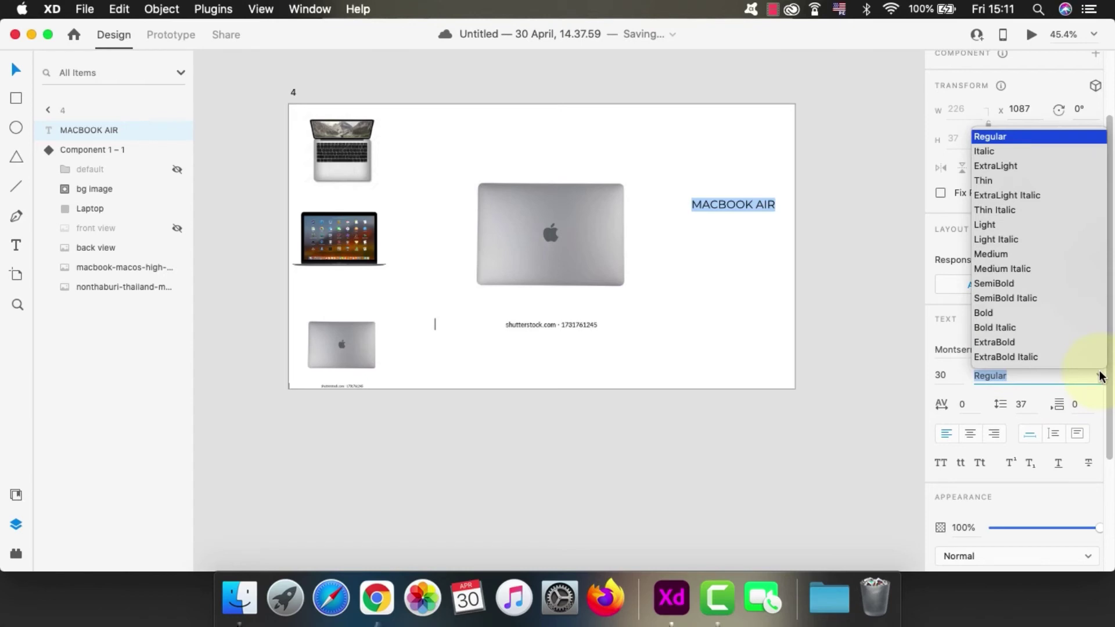
pyautogui.click(995, 315)
pyautogui.moveTo(733, 204); pyautogui.dragTo(726, 204)
# - Copy the Lorem Ipsum paragraph text beneath the Macbook Air title on artboard 3
pyautogui.scroll(-3, 784, 265)
pyautogui.scroll(5, 755, 256)
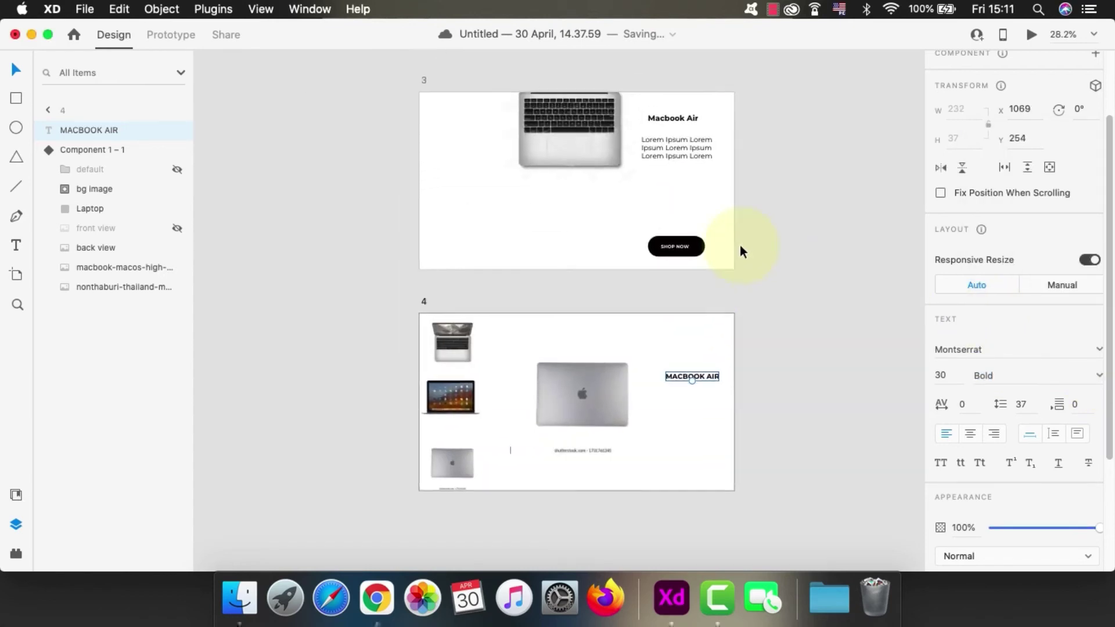
pyautogui.click(686, 167)
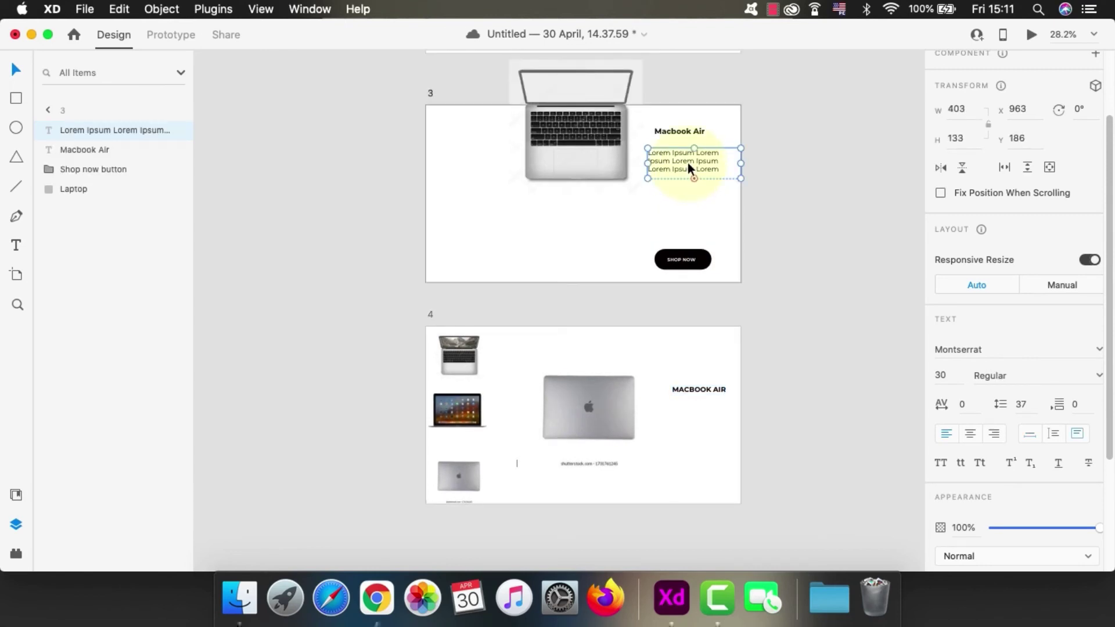
pyautogui.doubleClick(688, 163)
pyautogui.press('super+a')
pyautogui.press('Escape')
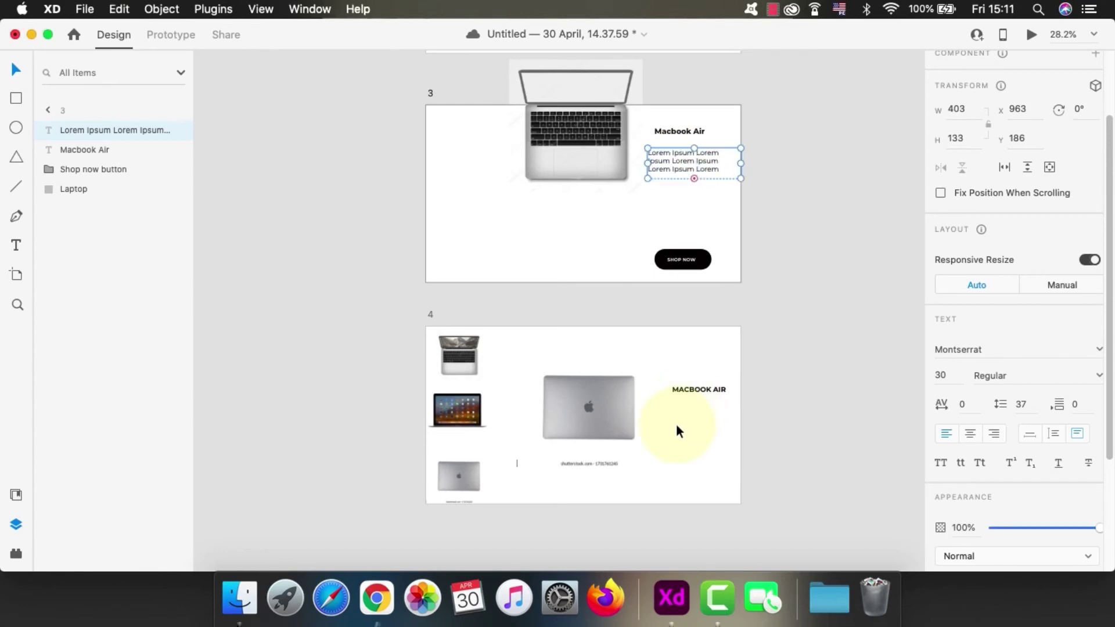
# - Paste the copied paragraph under the MACBOOK AIR heading on artboard 4, in Regular weight and broken into four lines
pyautogui.click(16, 245)
pyautogui.click(684, 414)
pyautogui.press('super+v')
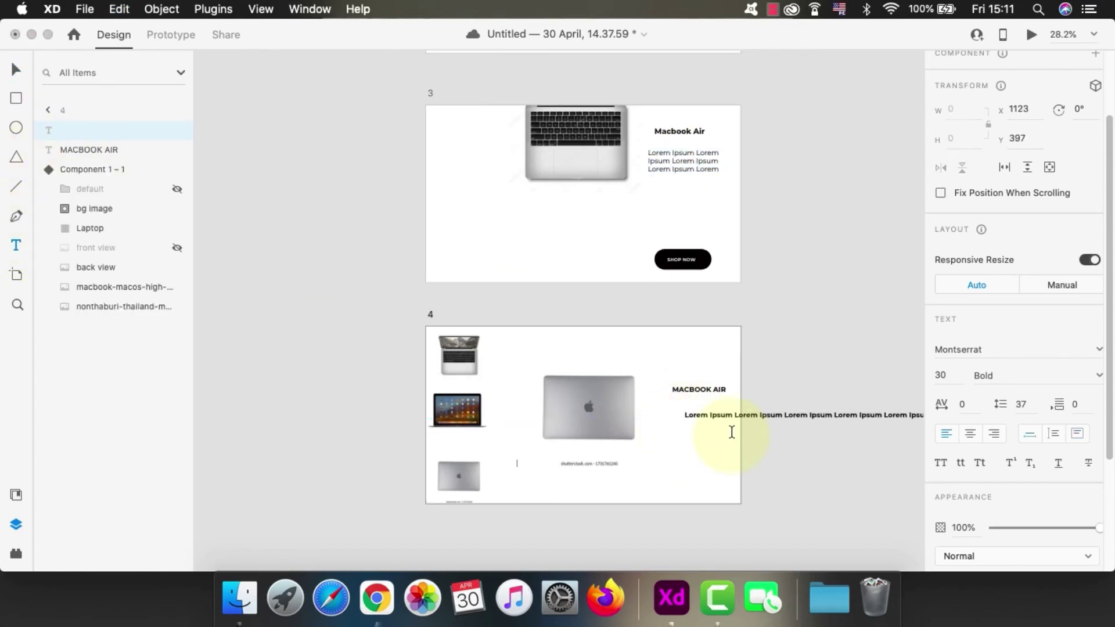
pyautogui.click(767, 415)
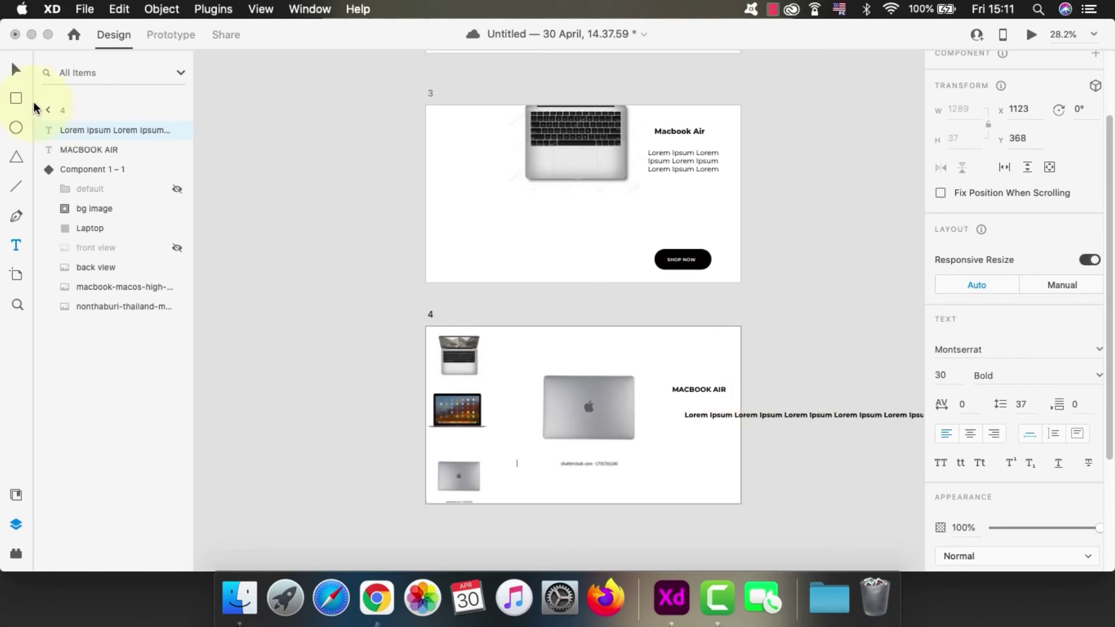
pyautogui.press('super+a')
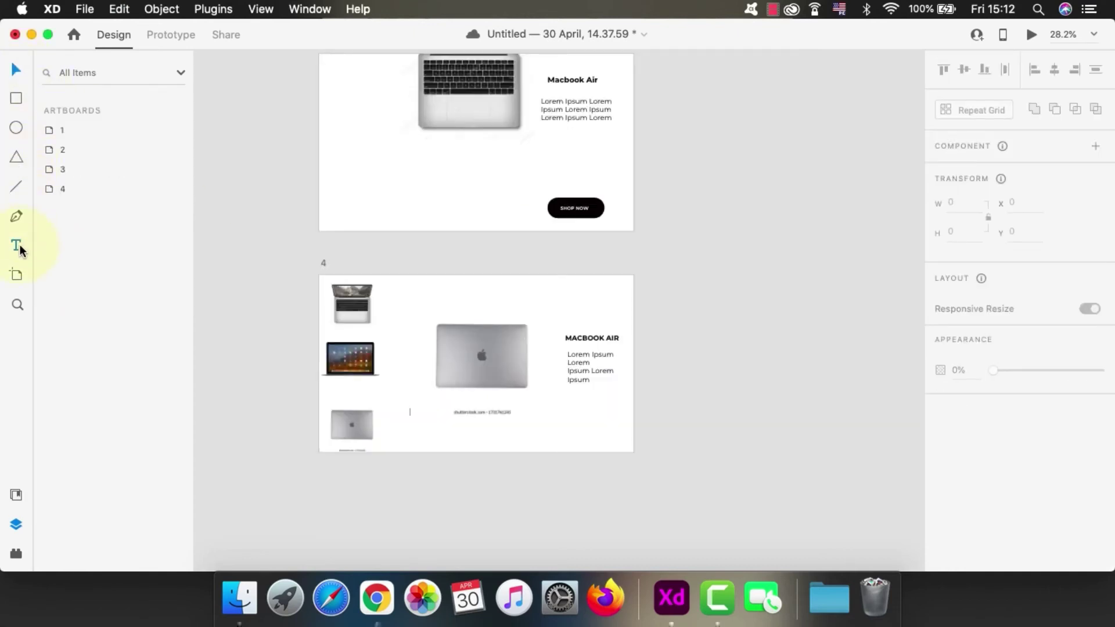
# - Add the price text "$1000" below the paragraph on artboard 4 and set it to Bold
pyautogui.click(578, 402)
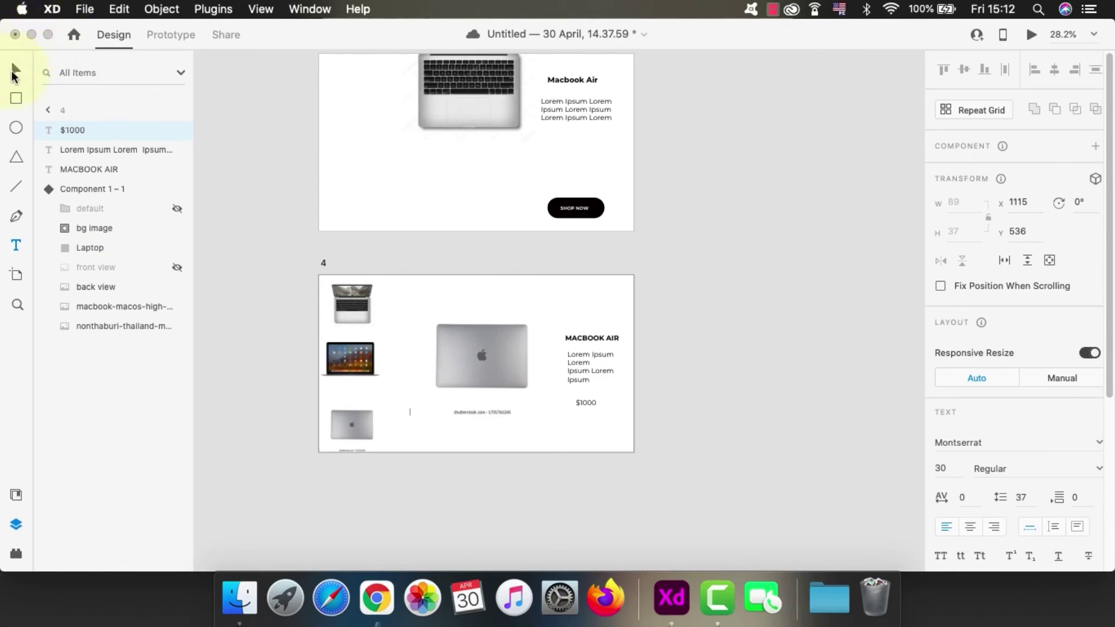
pyautogui.click(14, 72)
pyautogui.scroll(-2, 1052, 447)
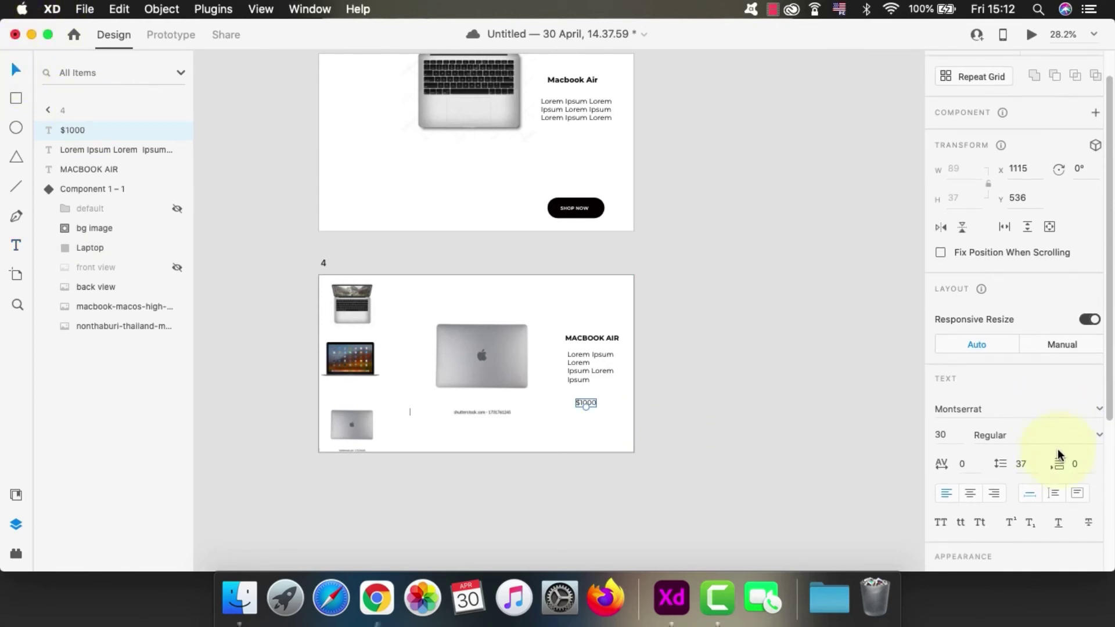
pyautogui.click(1101, 439)
pyautogui.click(996, 373)
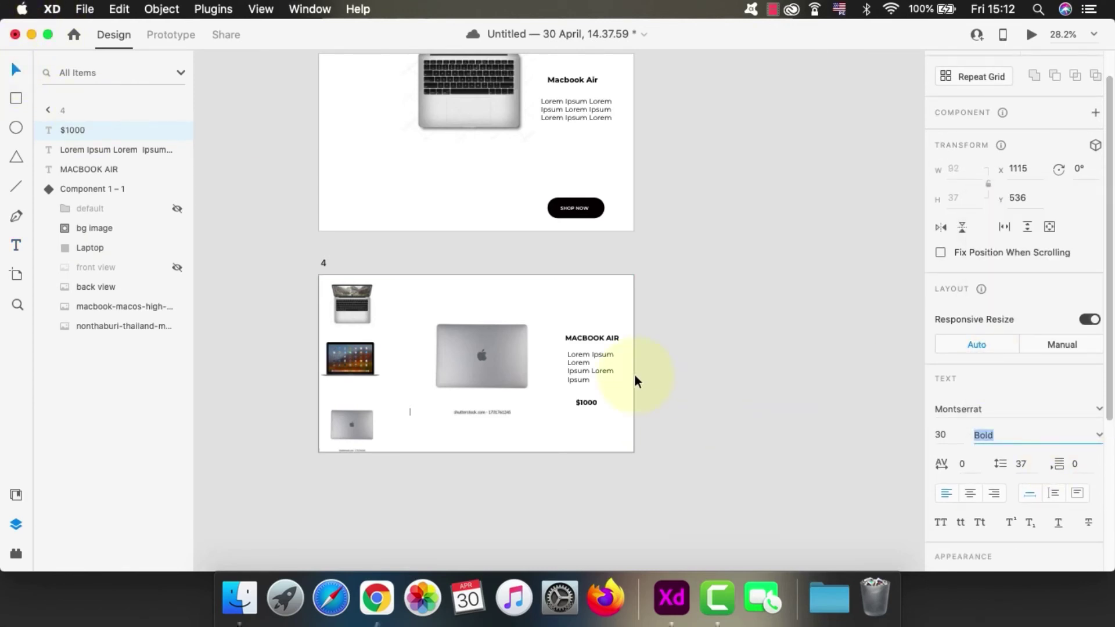
# - Enlarge the $1000 price text to size 51 and place it directly under the paragraph at X 1097, Y 487
pyautogui.scroll(3, 634, 378)
pyautogui.moveTo(572, 415)
pyautogui.mouseDown()
pyautogui.moveTo(574, 434)
pyautogui.moveTo(579, 402)
pyautogui.mouseUp()
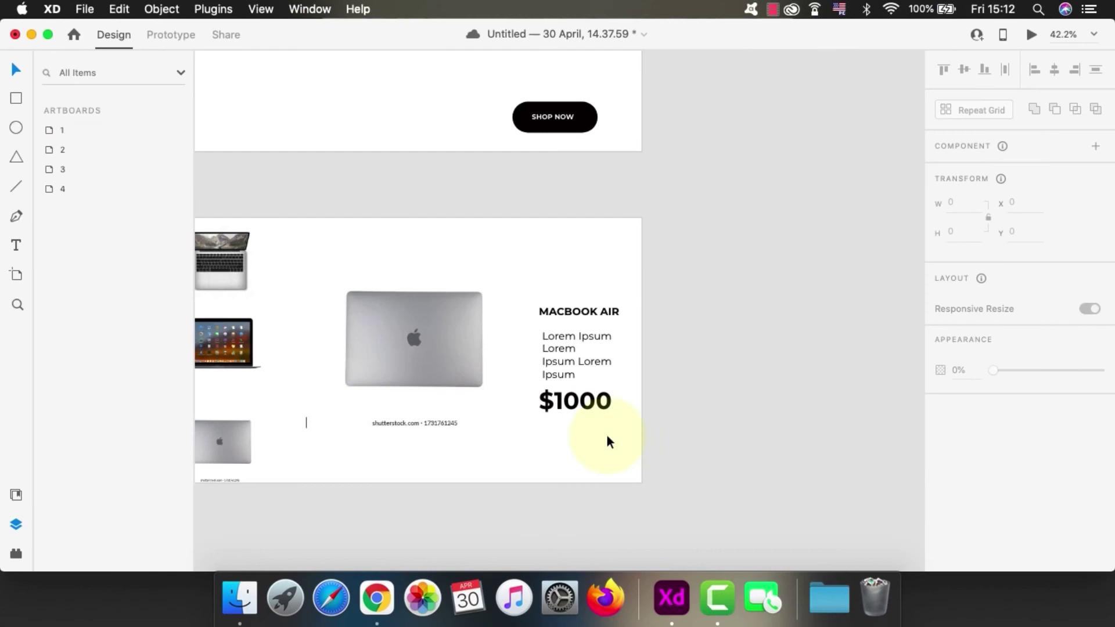
pyautogui.click(562, 406)
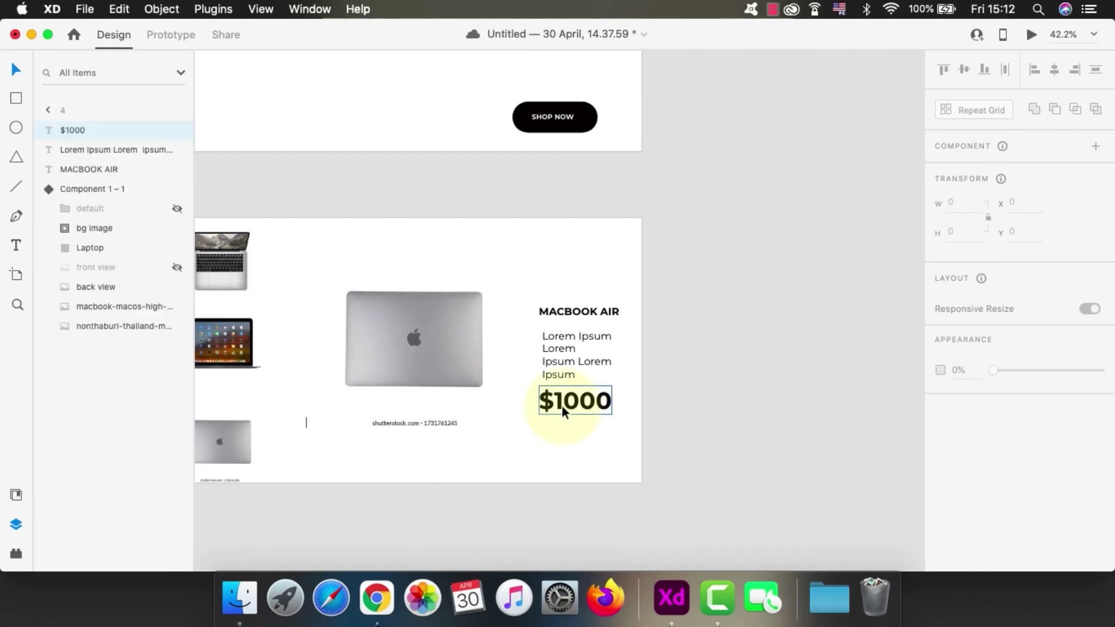
pyautogui.moveTo(572, 416); pyautogui.dragTo(575, 408)
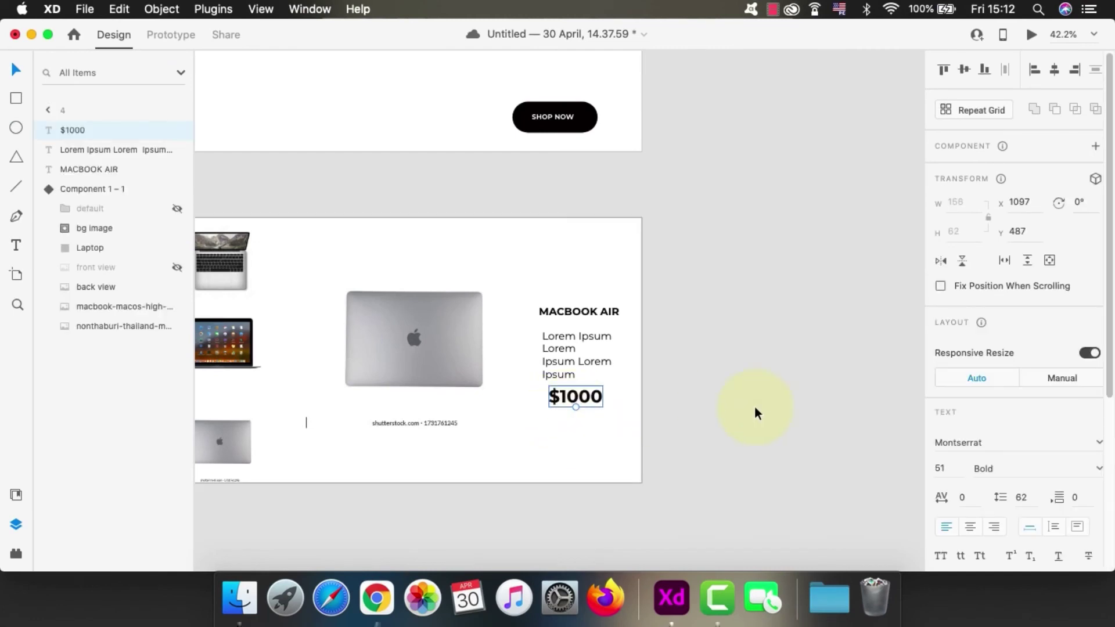
# - Preview the prototype from artboard 1 and advance through the screens to the product page using SHOP NOW
pyautogui.scroll(-3, 755, 406)
pyautogui.scroll(6, 755, 405)
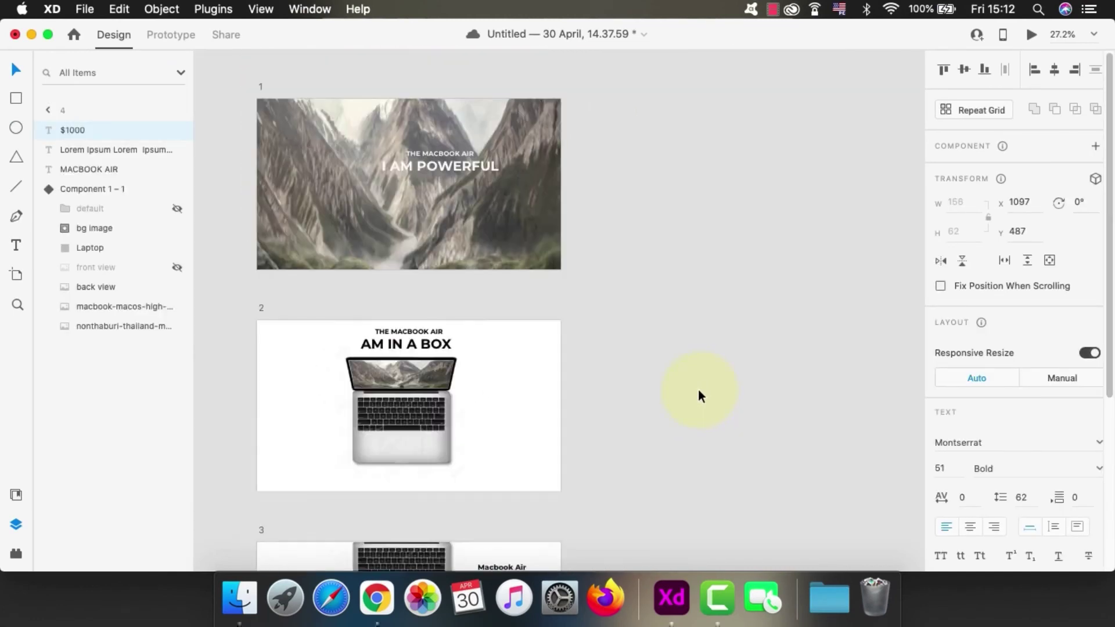
pyautogui.scroll(5, 698, 389)
pyautogui.hscroll(-6, 697, 389)
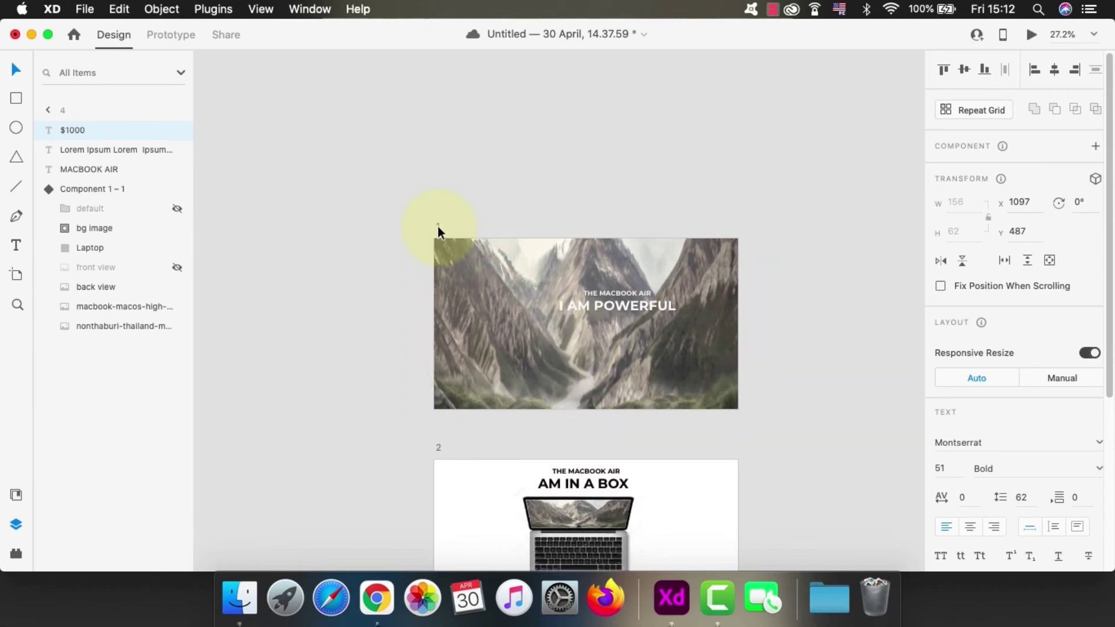
pyautogui.click(438, 226)
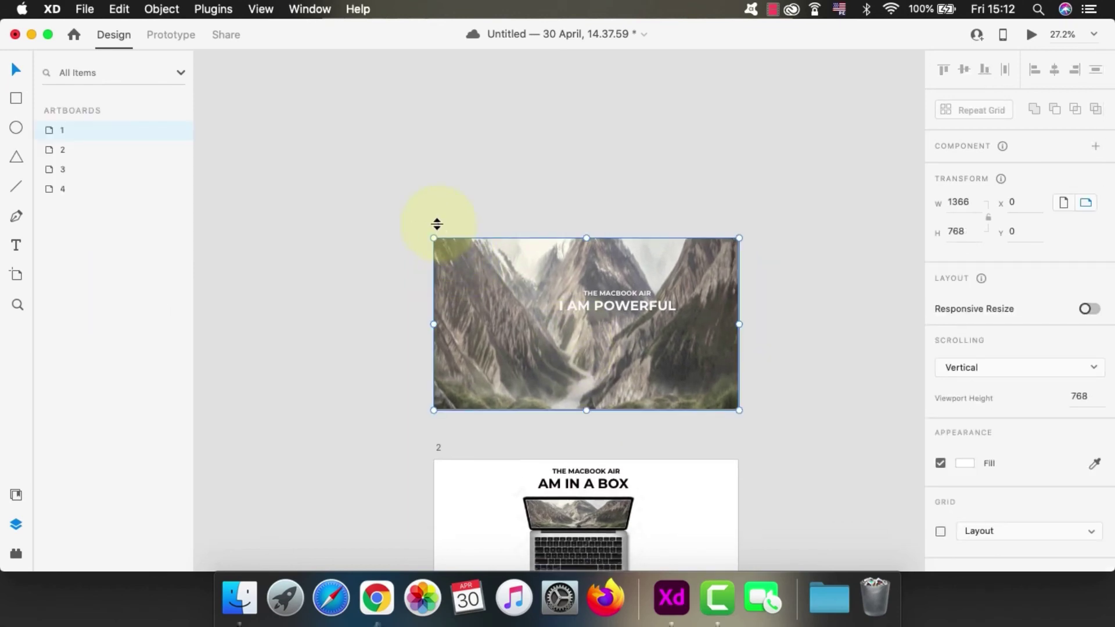
pyautogui.click(1030, 36)
pyautogui.click(776, 318)
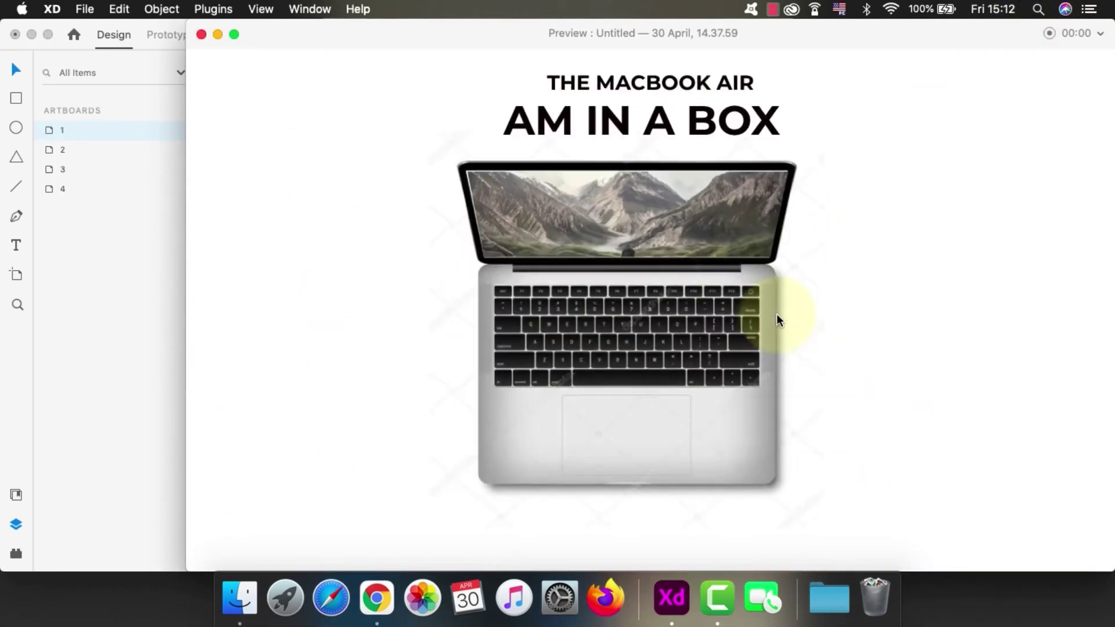
pyautogui.click(777, 315)
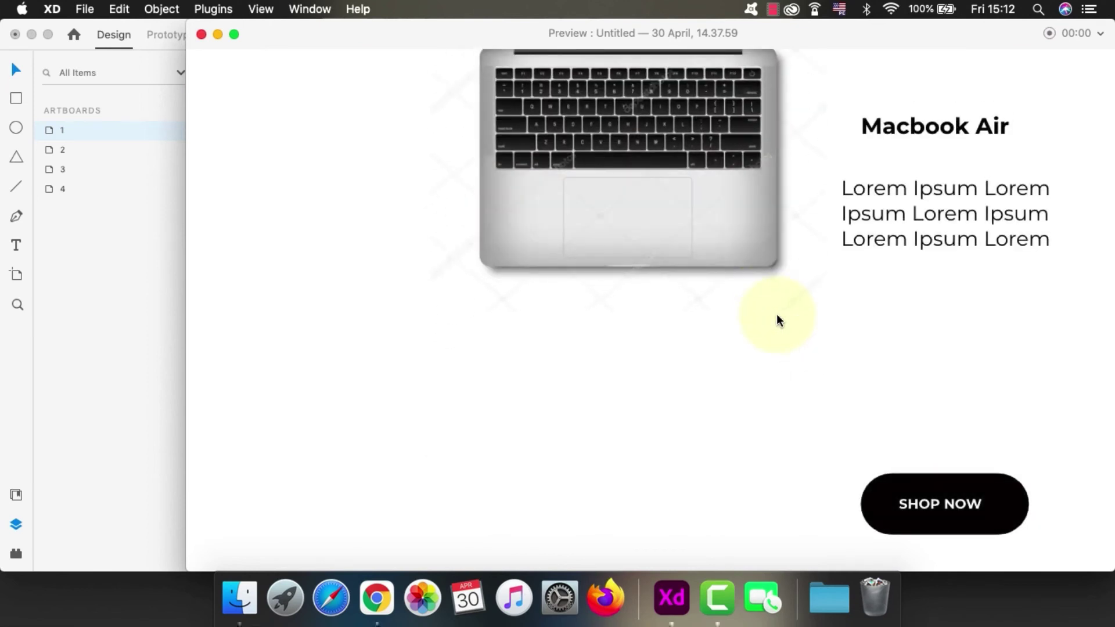
pyautogui.click(936, 507)
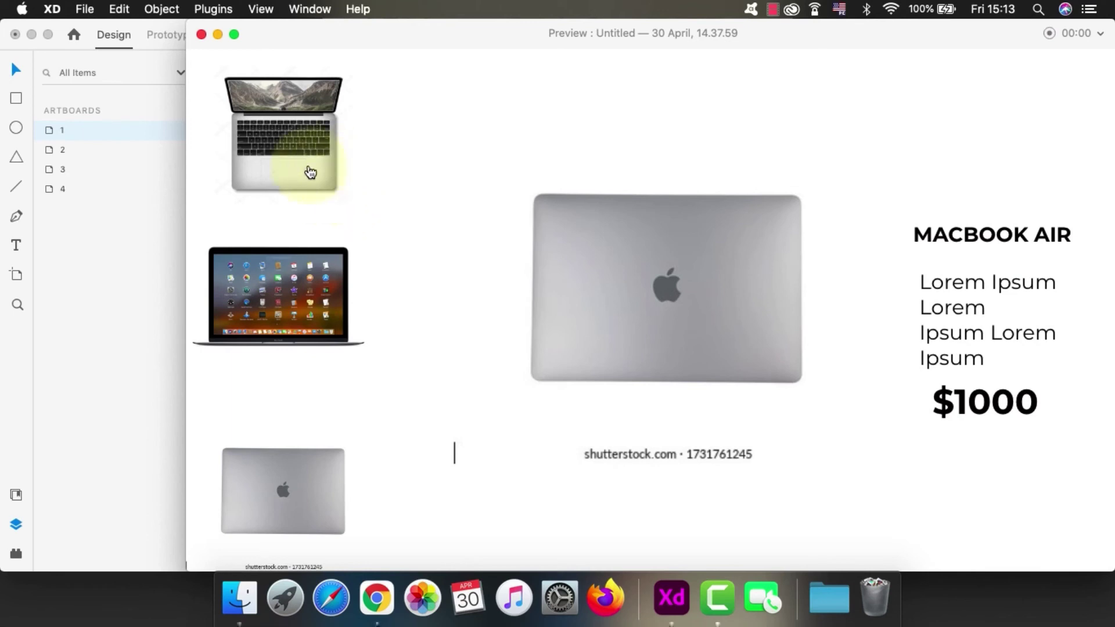
# - Test the product gallery's laptop thumbnails in the preview, including the open laptop and back view, and close it
pyautogui.click(294, 110)
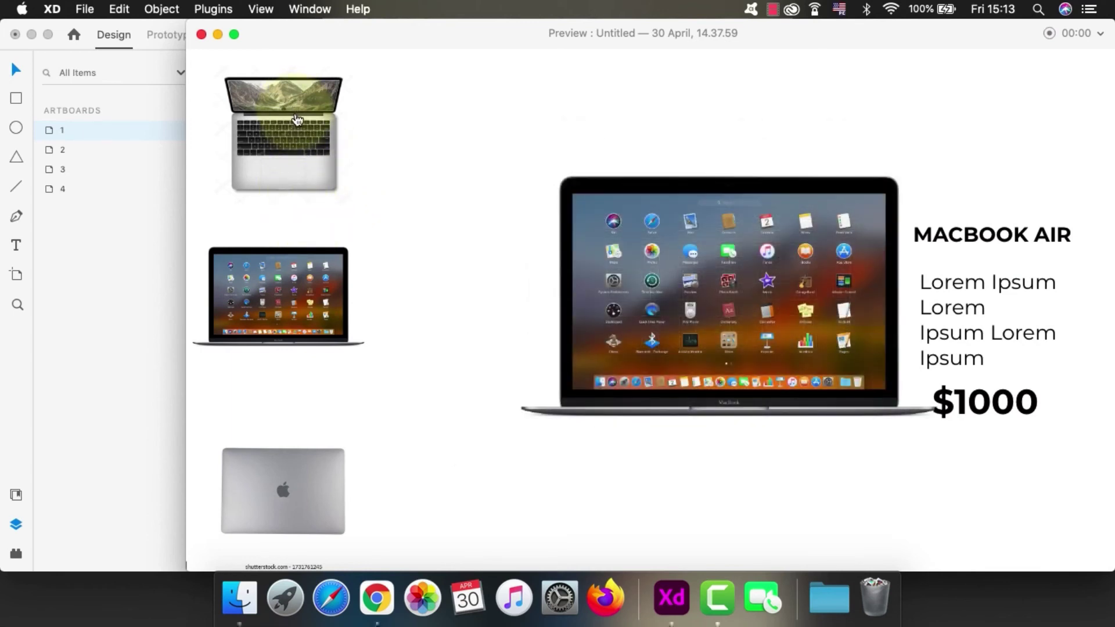
pyautogui.click(297, 120)
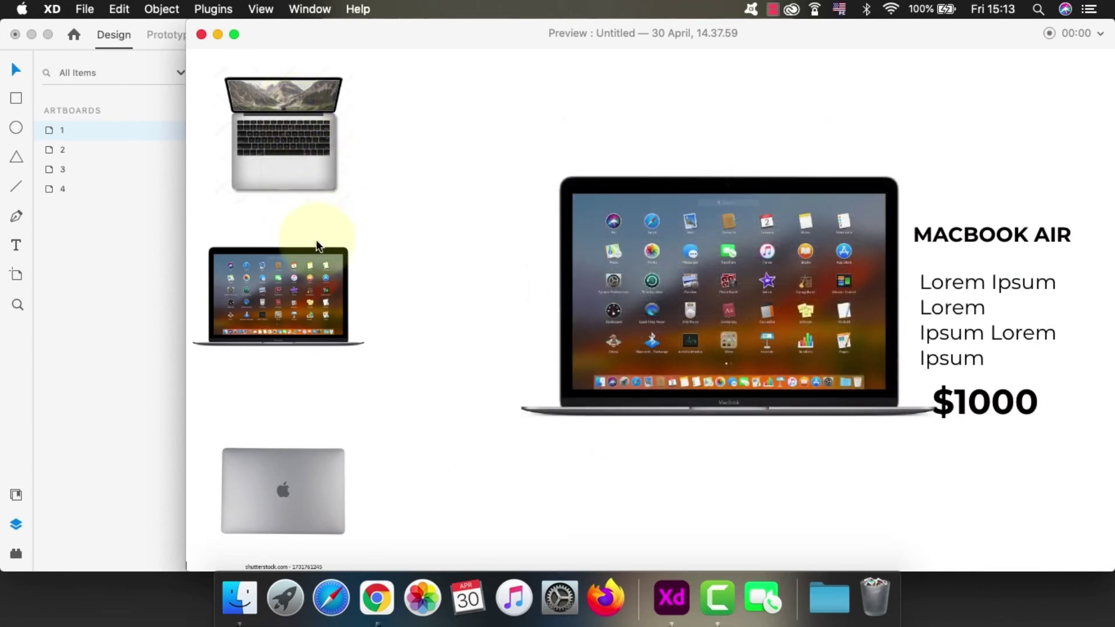
pyautogui.click(298, 487)
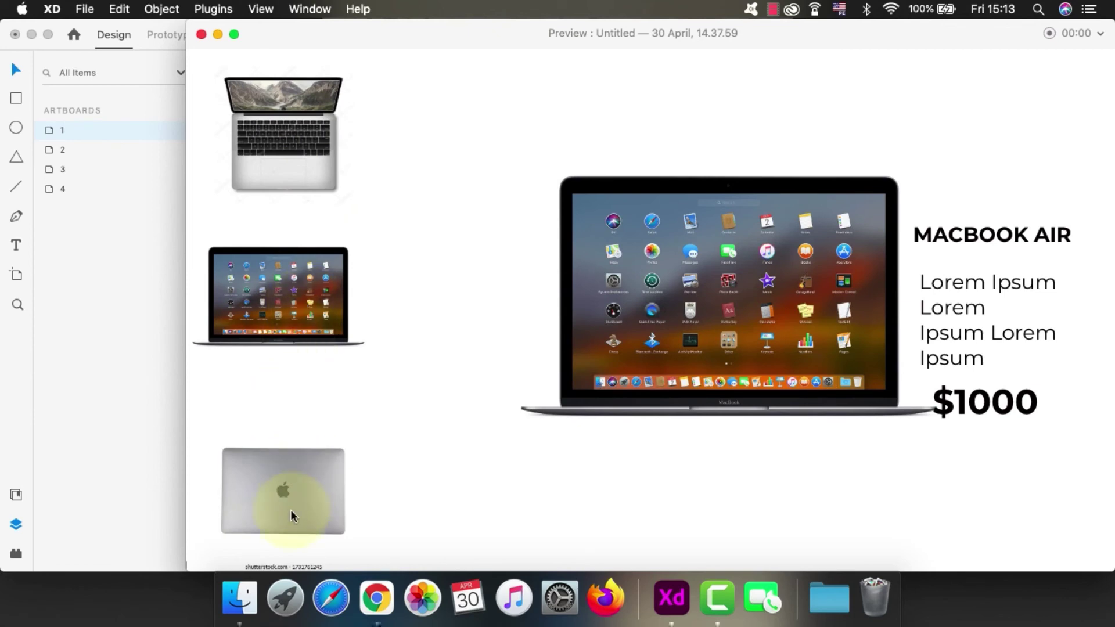
pyautogui.click(283, 175)
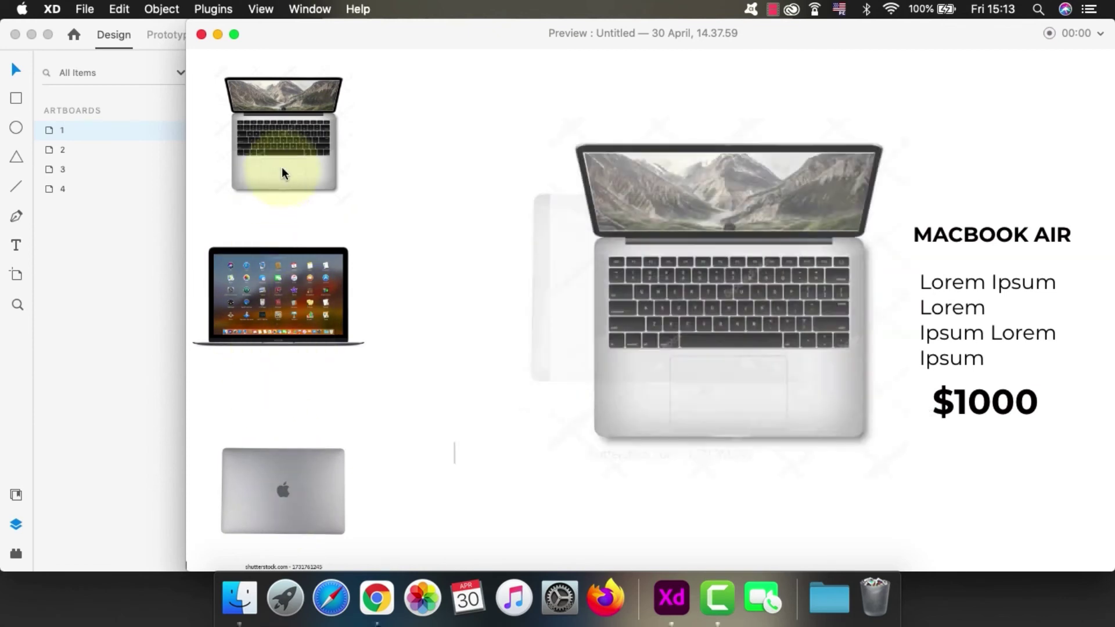
pyautogui.click(201, 34)
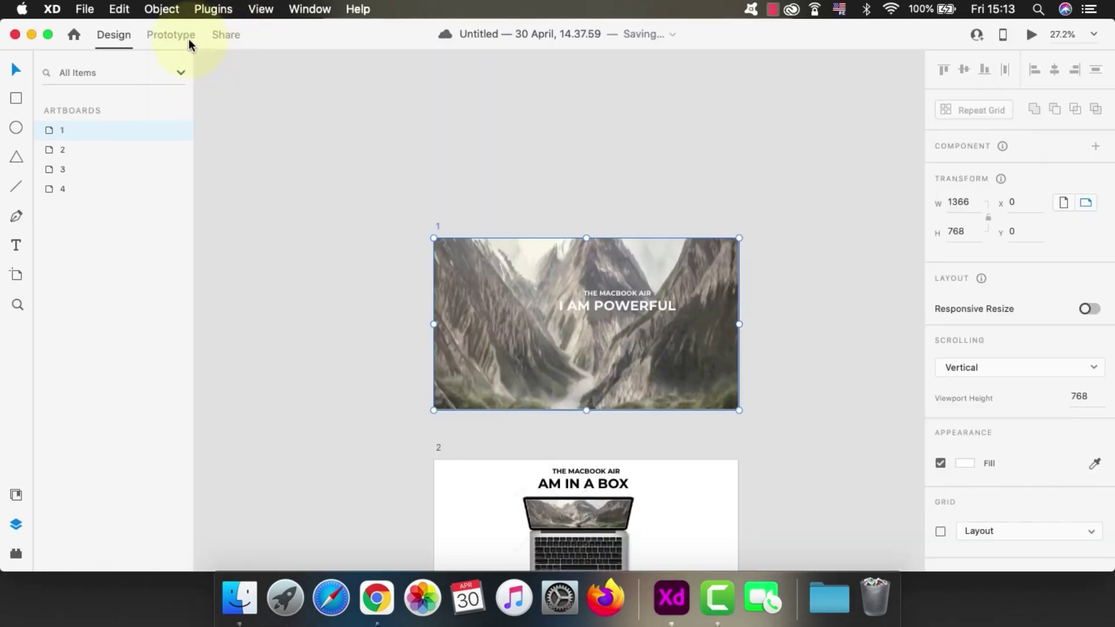
# - Remove the Hover interaction to front view from the Default State of the gallery component on artboard 4 in Prototype mode
pyautogui.click(360, 122)
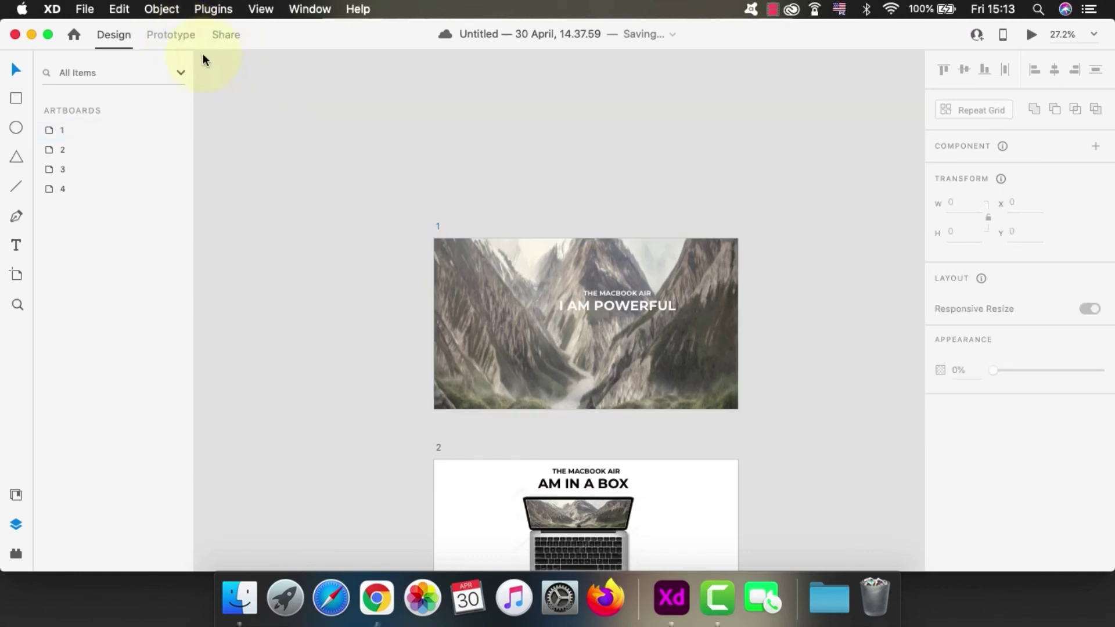
pyautogui.click(164, 38)
pyautogui.scroll(-10, 789, 317)
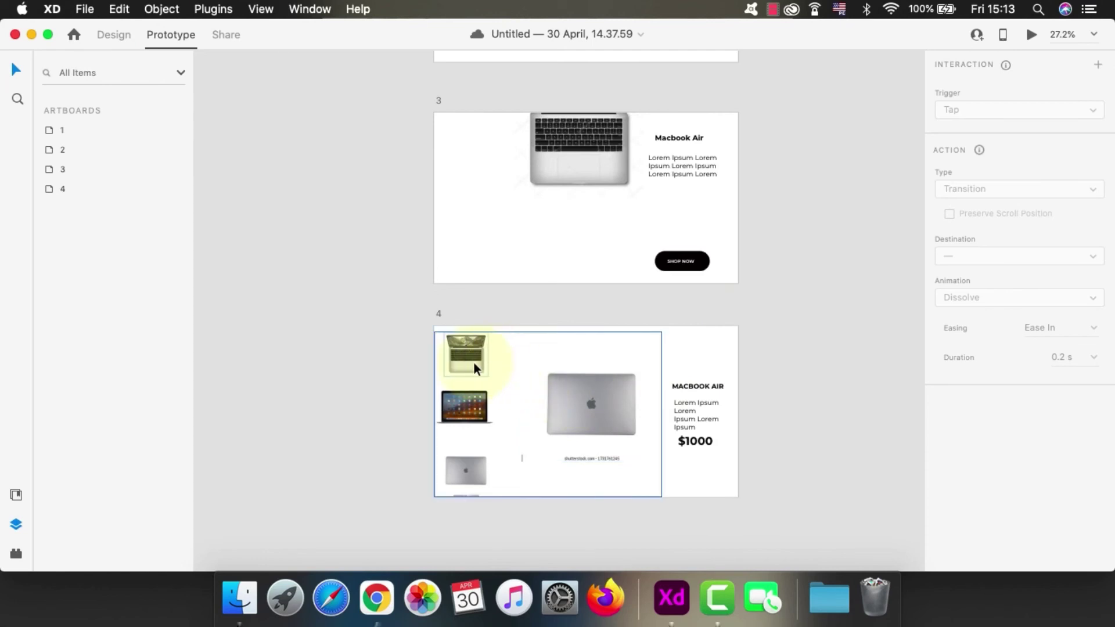
pyautogui.scroll(2, 474, 355)
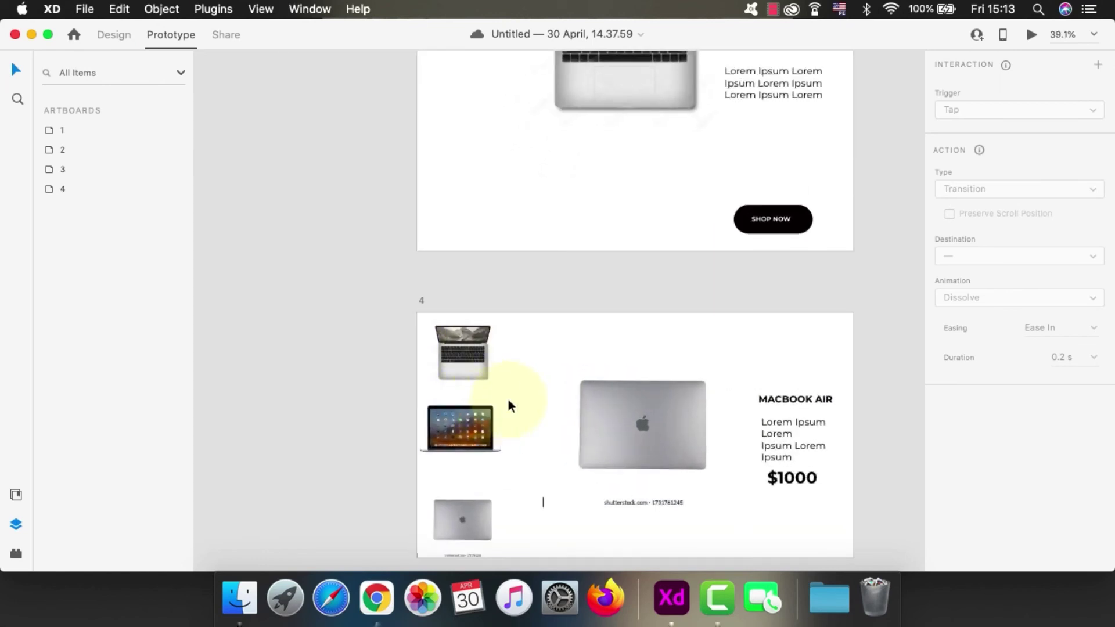
pyautogui.click(57, 190)
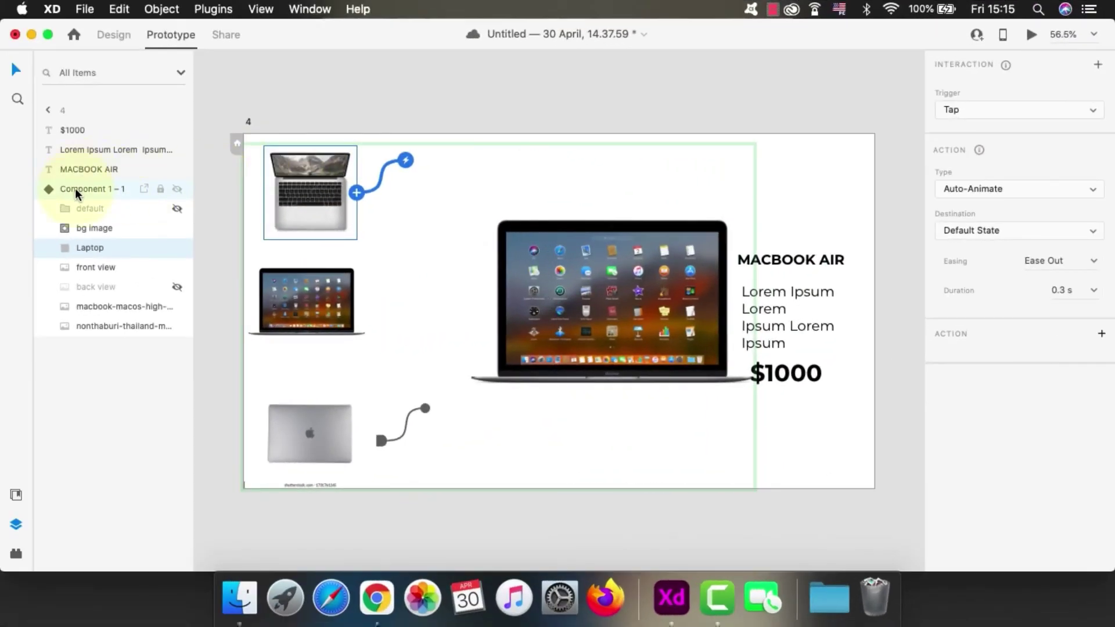
pyautogui.click(76, 189)
pyautogui.click(981, 95)
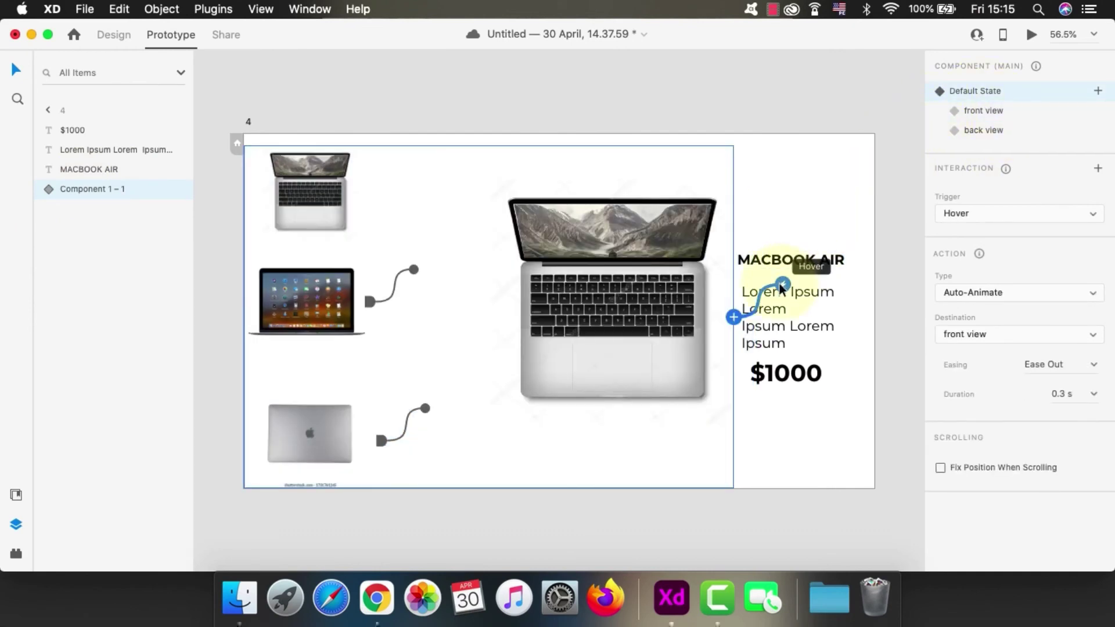
pyautogui.press('Delete')
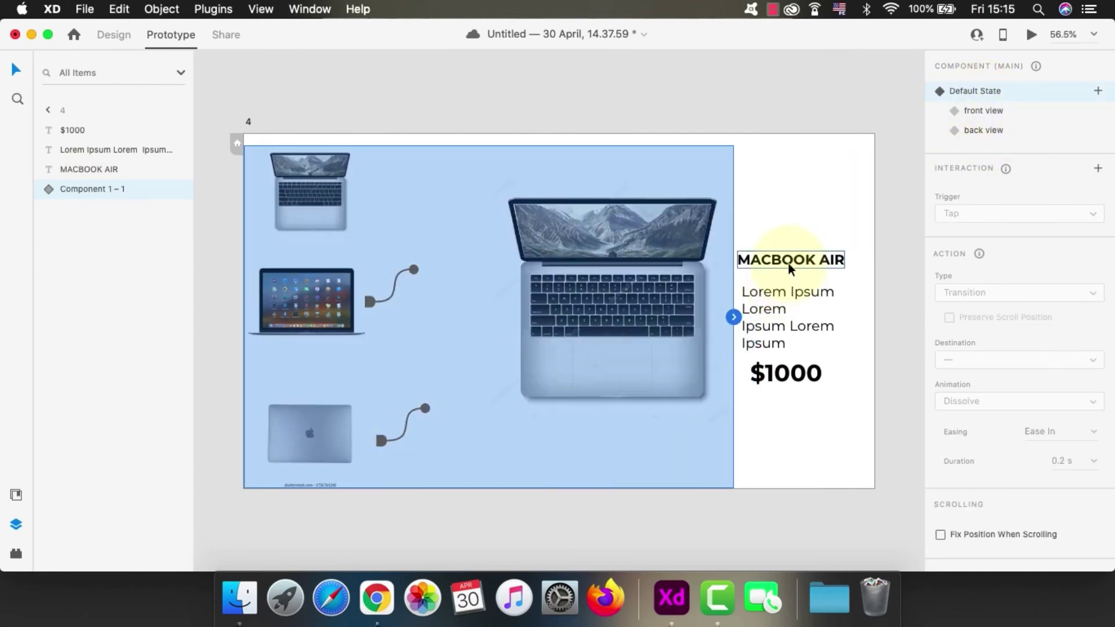
pyautogui.click(389, 122)
pyautogui.click(295, 287)
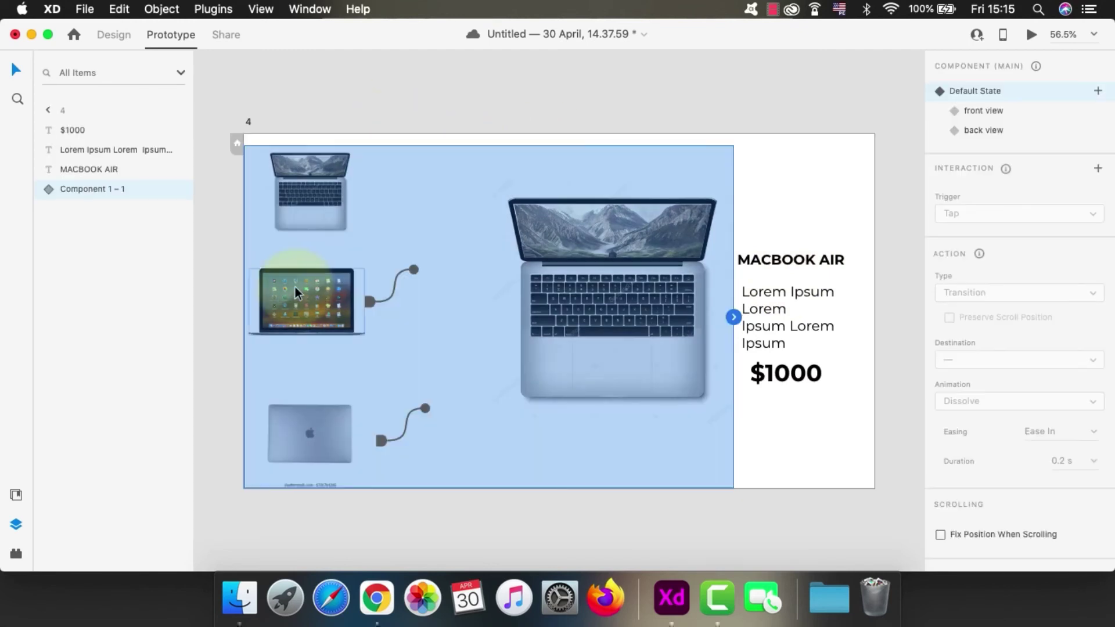
# - Preview the artboard 4 product page, test switching the gallery between all three laptop thumbnails, and close the preview
pyautogui.click(1032, 35)
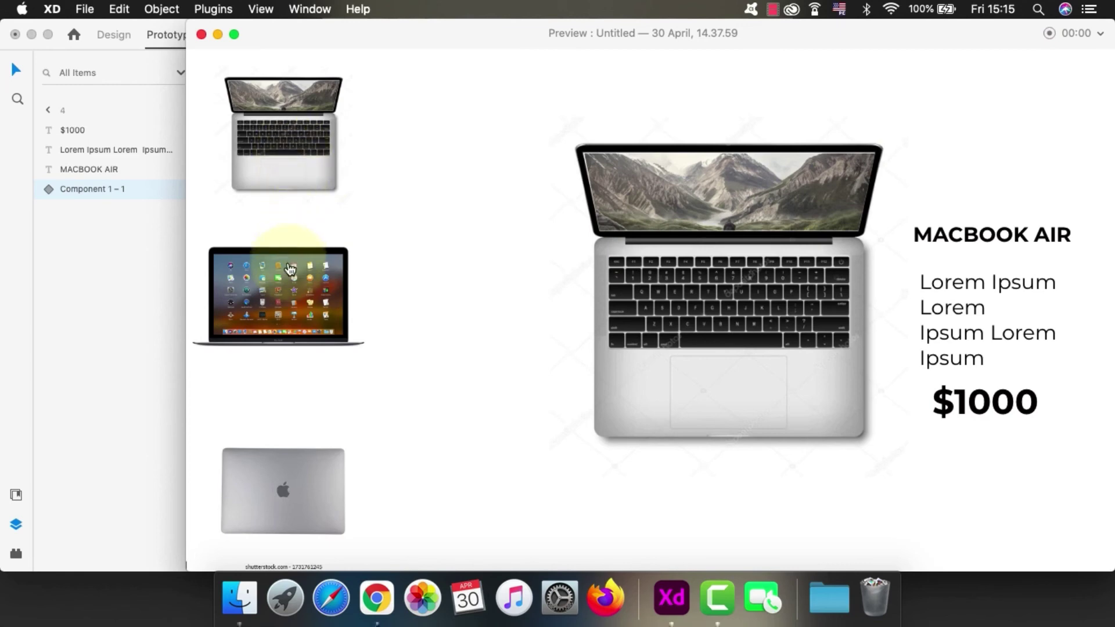
pyautogui.click(284, 288)
pyautogui.click(278, 466)
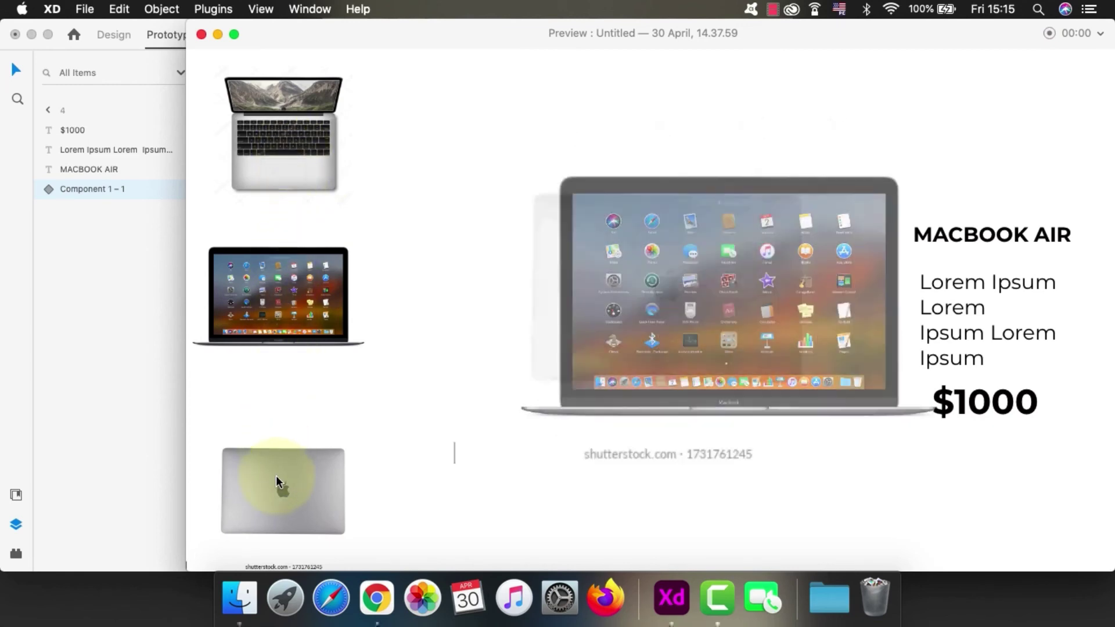
pyautogui.click(285, 154)
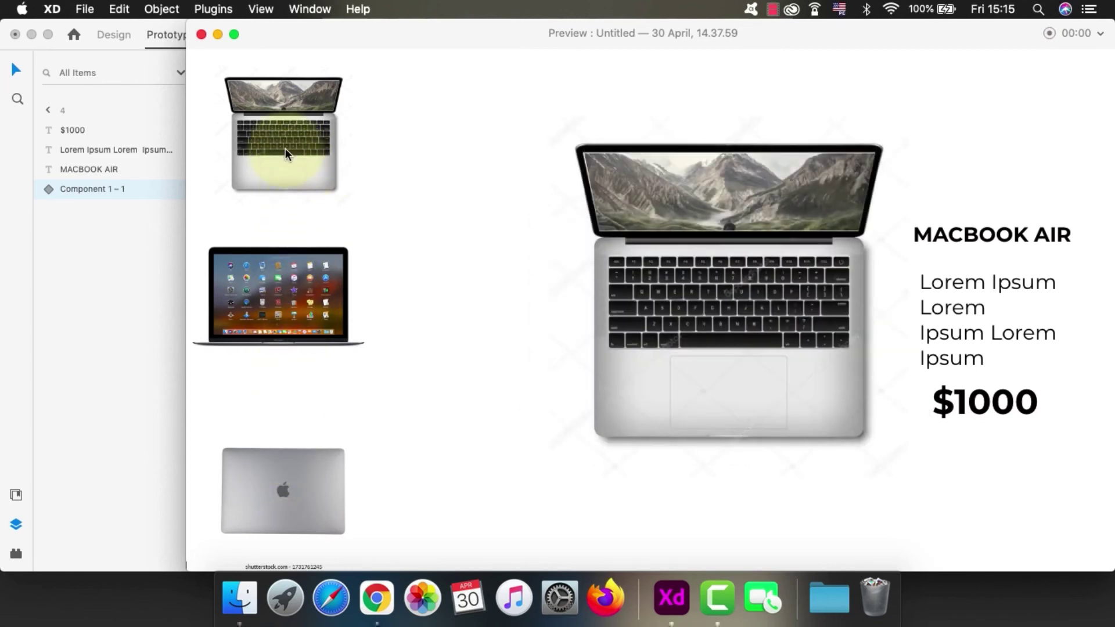
pyautogui.click(299, 288)
pyautogui.click(289, 500)
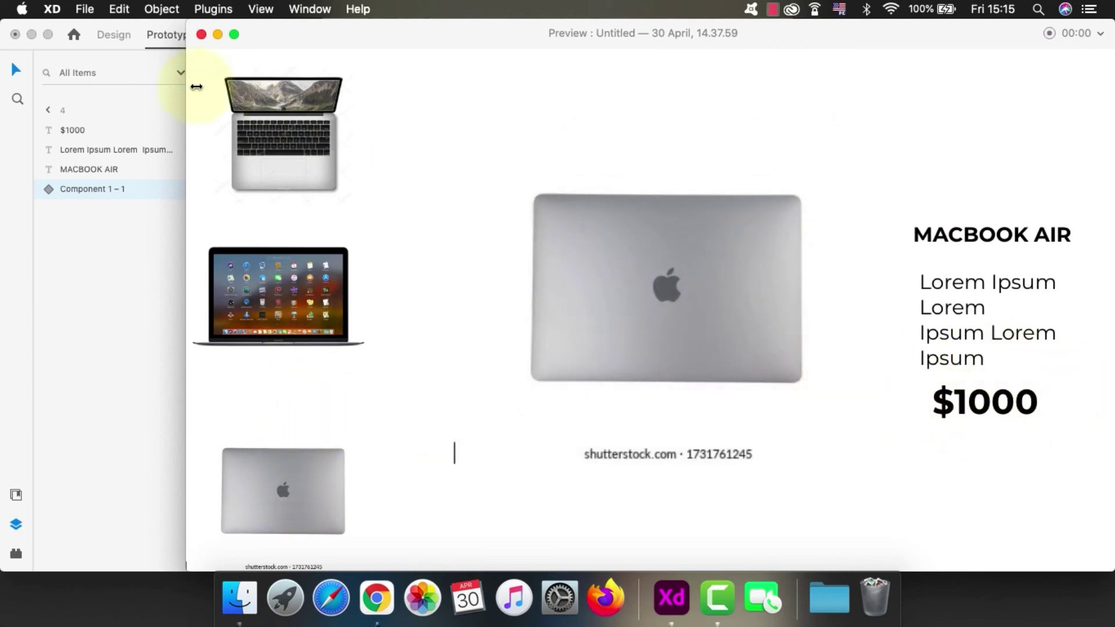
pyautogui.click(202, 35)
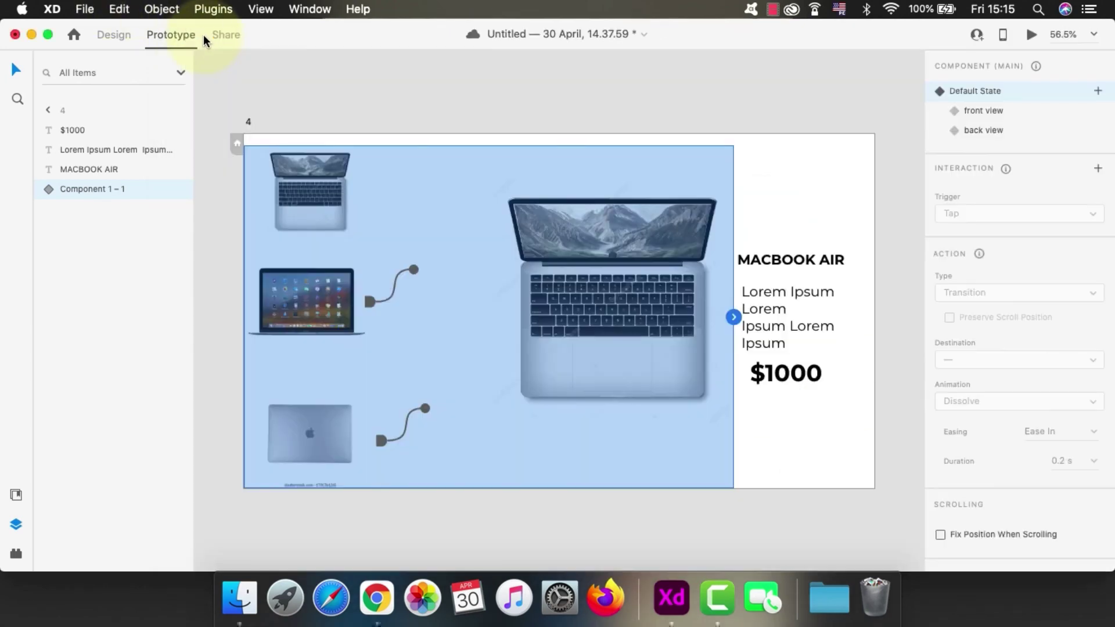
# - Return to Design mode and preview the prototype from artboard 1, following SHOP NOW through to the product page
pyautogui.scroll(15, 233, 141)
pyautogui.scroll(10, 274, 173)
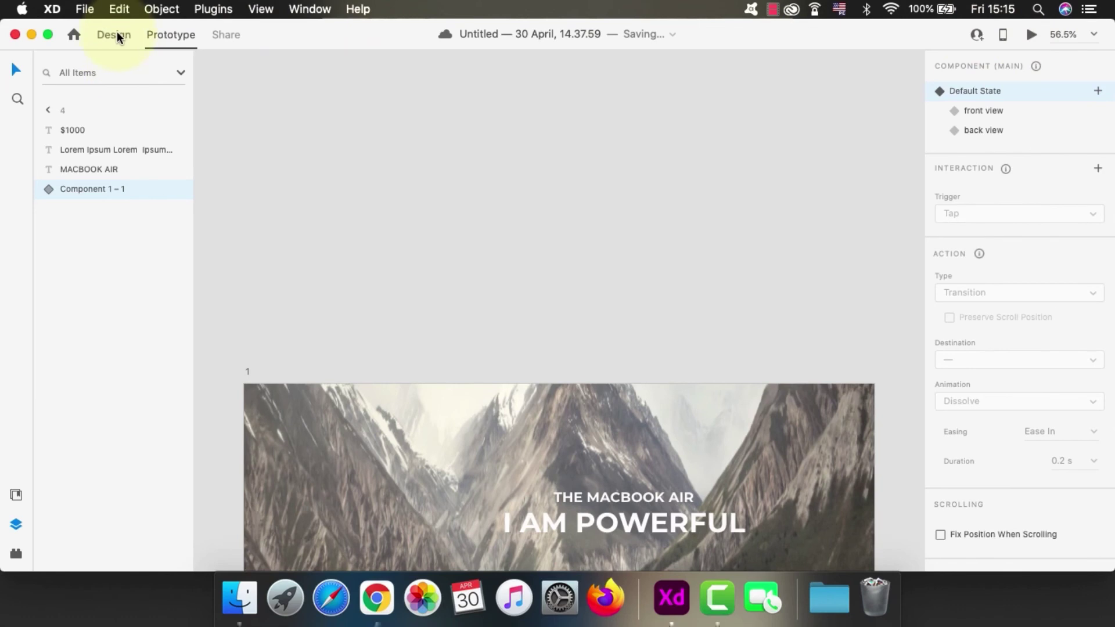
pyautogui.click(114, 35)
pyautogui.click(1033, 36)
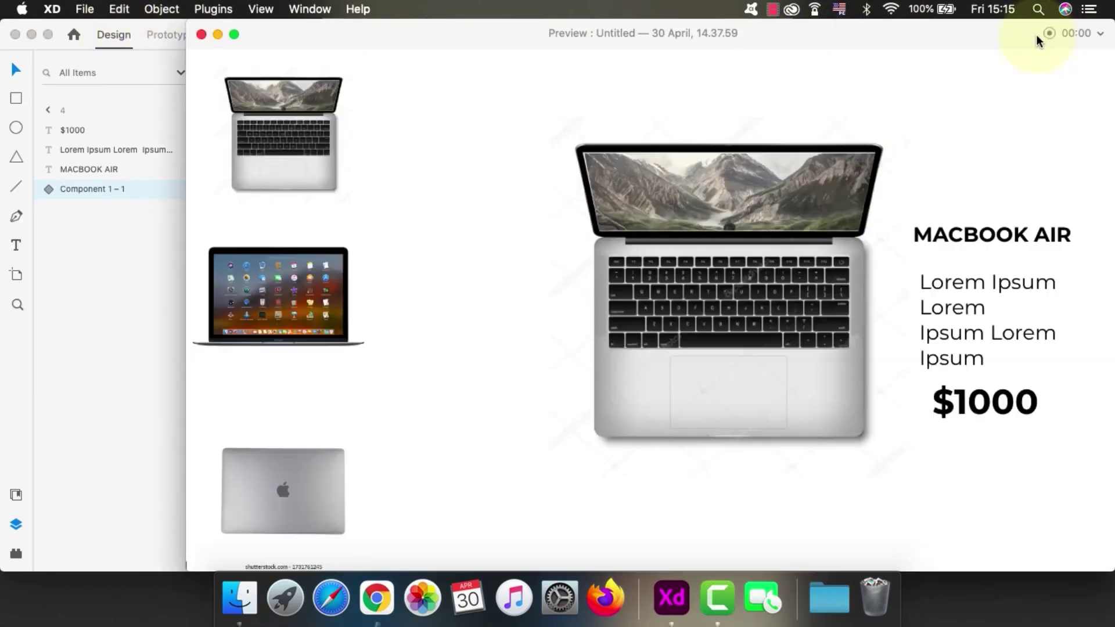
pyautogui.click(201, 35)
pyautogui.scroll(5, 469, 261)
pyautogui.scroll(-8, 469, 260)
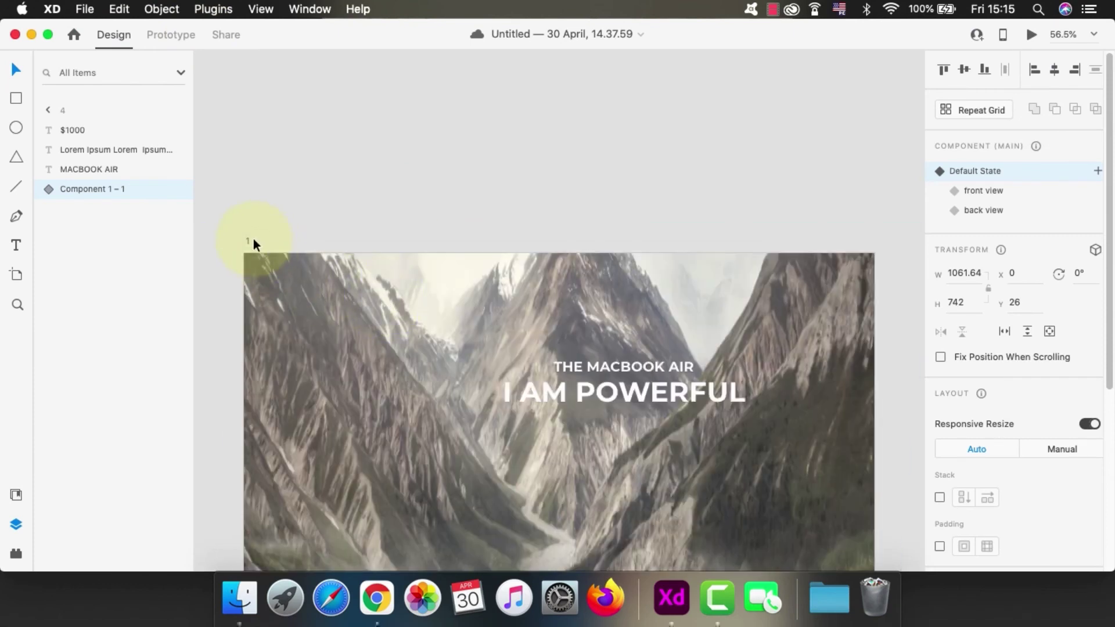
pyautogui.click(249, 239)
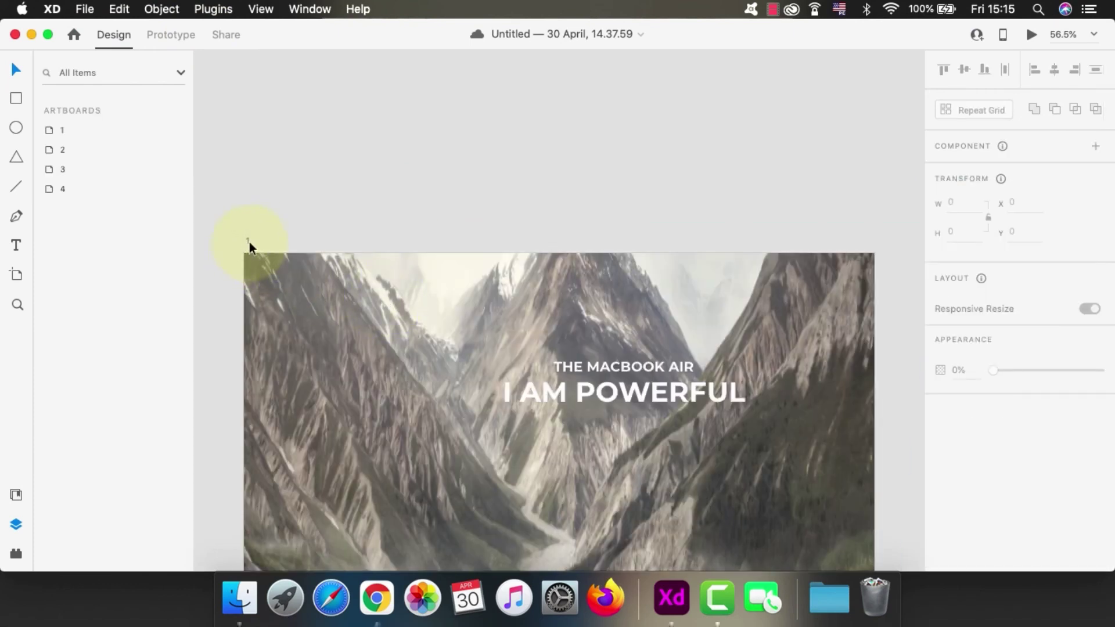
pyautogui.click(246, 242)
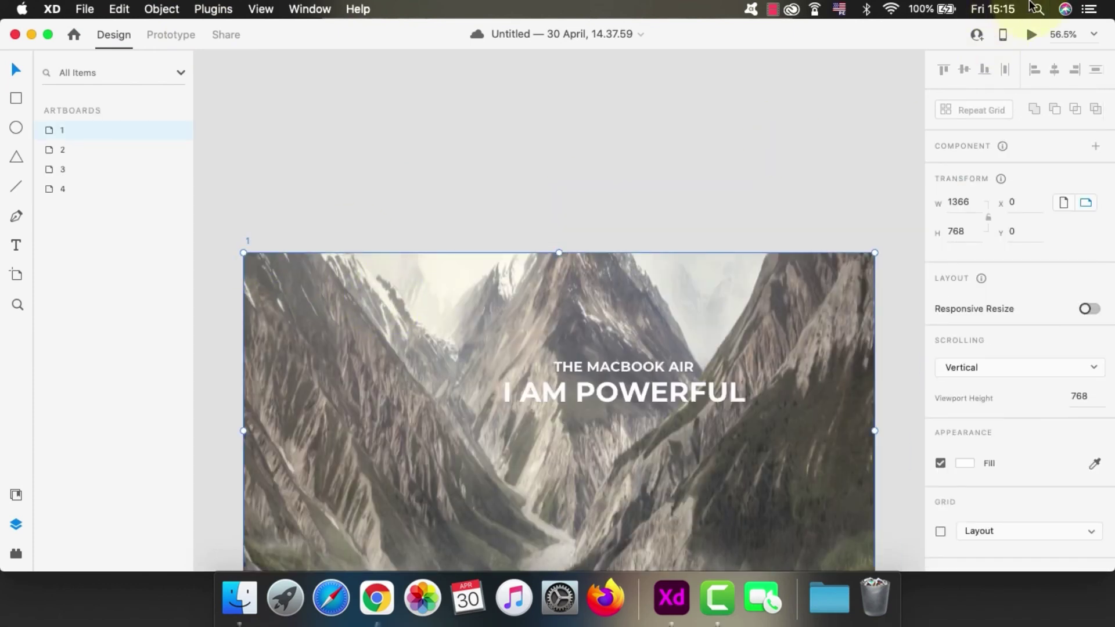
pyautogui.click(1032, 36)
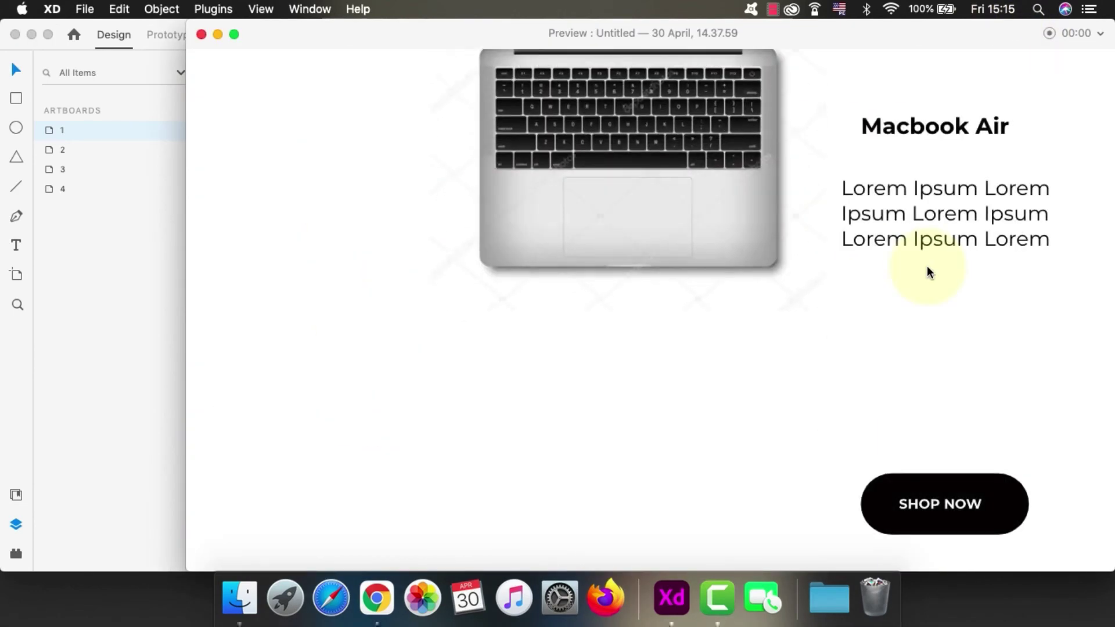
pyautogui.click(957, 511)
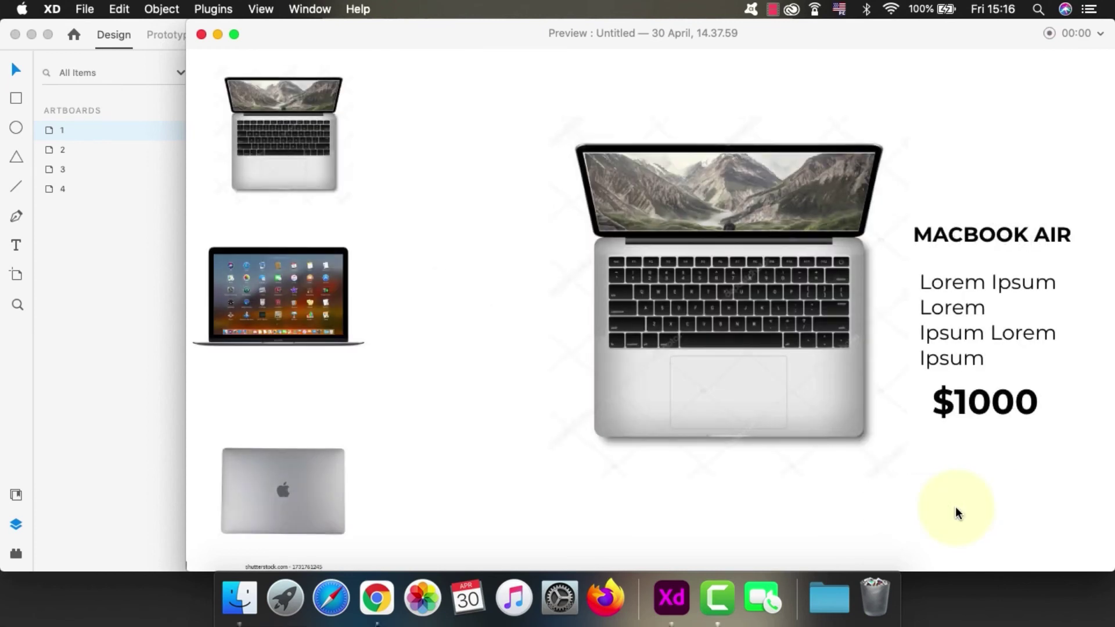
# - Test the front view and back view thumbnails on the previewed product page and close the preview
pyautogui.click(319, 324)
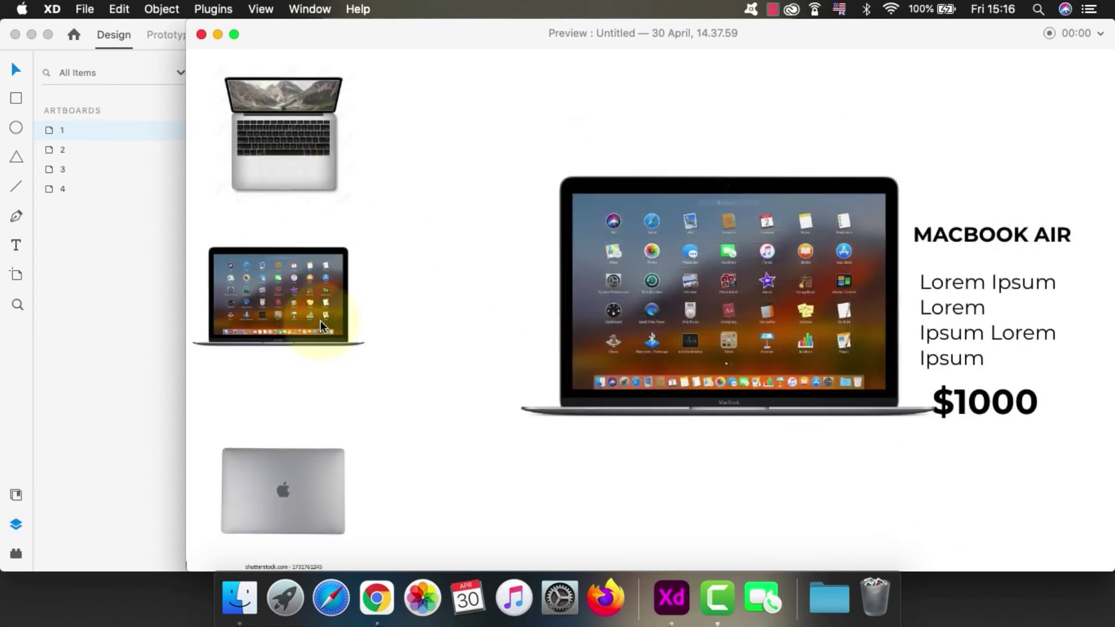
pyautogui.click(275, 512)
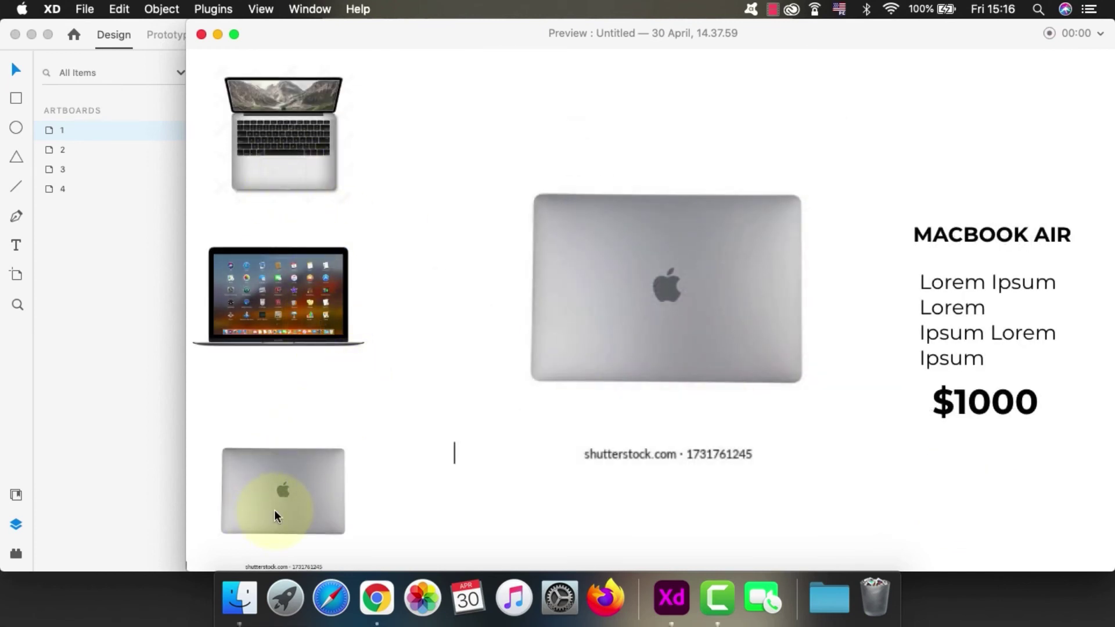
pyautogui.click(202, 34)
# - Draw a rectangle about 234 by 92 below the $1000 price on artboard 4
pyautogui.scroll(-20, 696, 385)
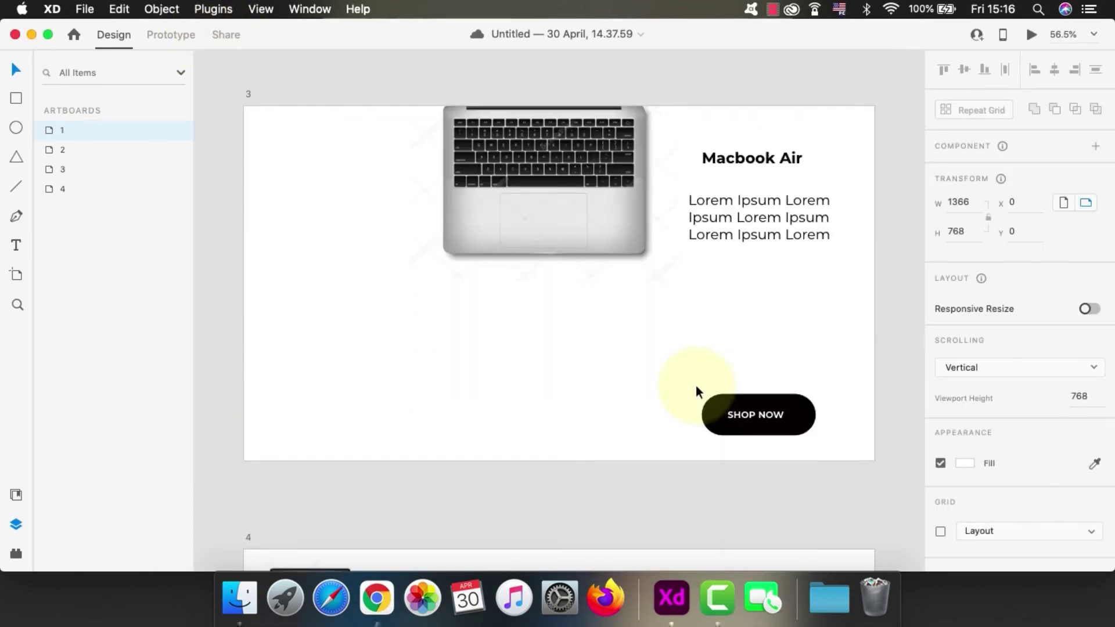
pyautogui.scroll(10, 695, 385)
pyautogui.scroll(-12, 695, 386)
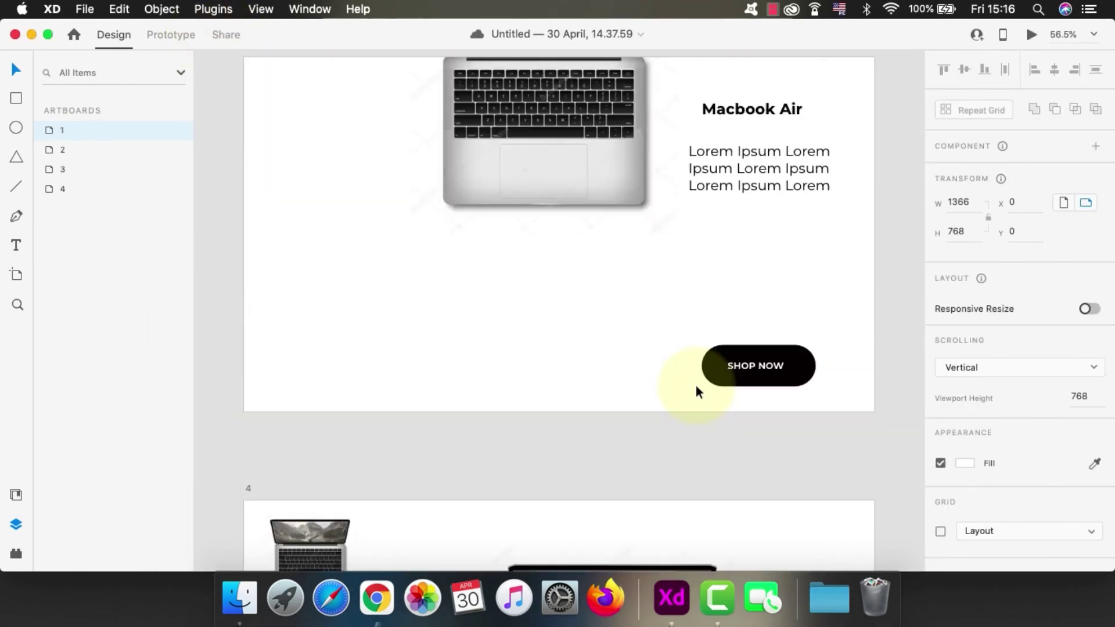
pyautogui.scroll(-6, 695, 386)
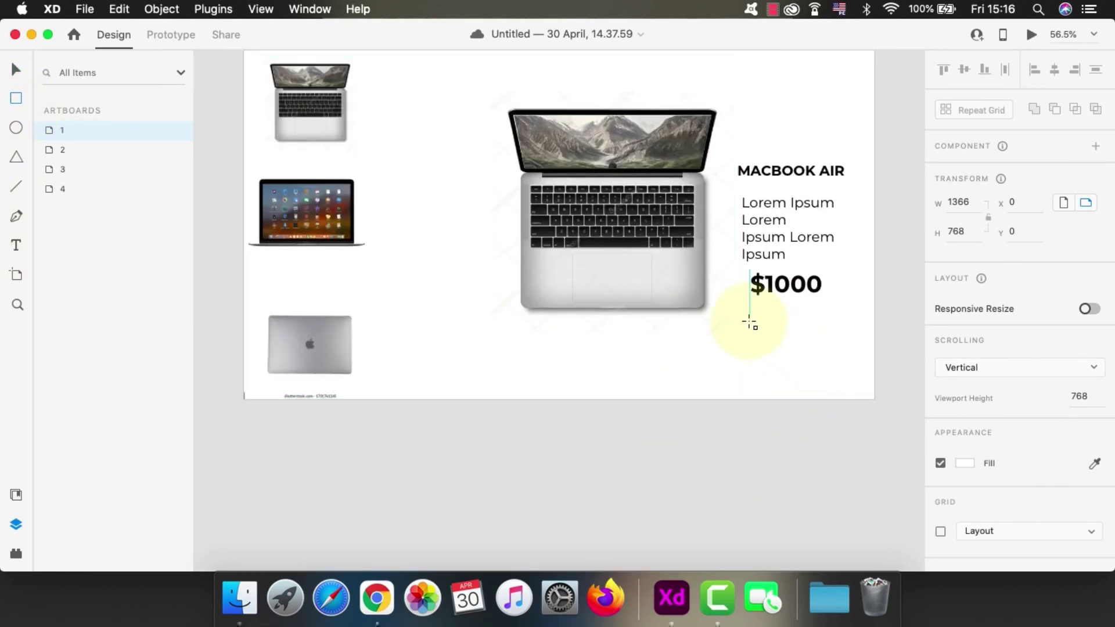
pyautogui.moveTo(750, 321)
pyautogui.mouseDown()
pyautogui.moveTo(786, 356)
pyautogui.moveTo(858, 366)
pyautogui.mouseUp()
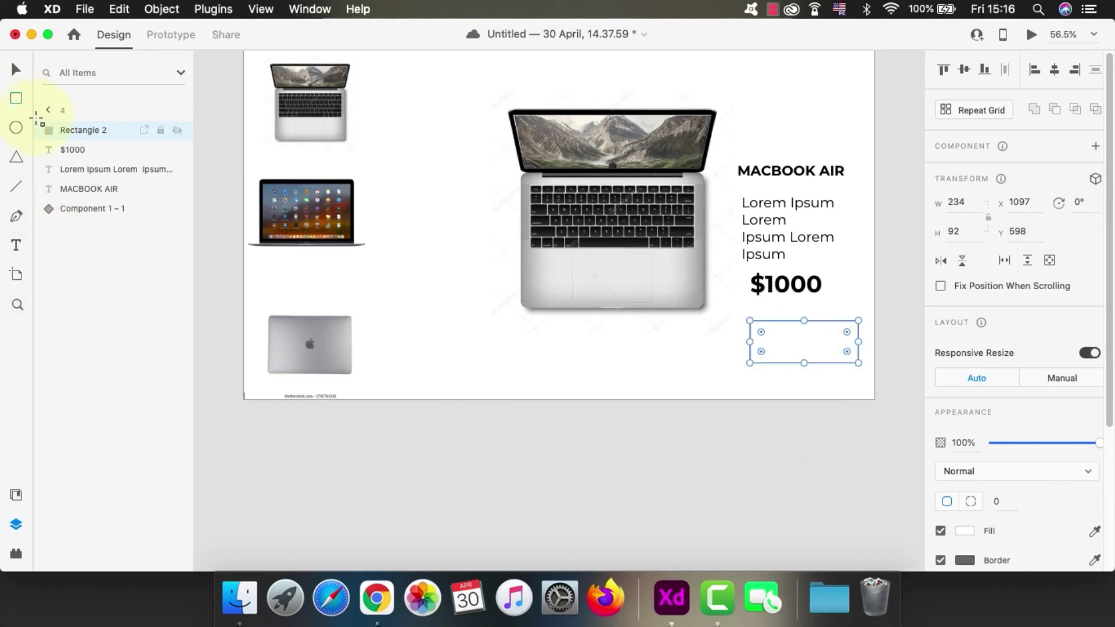
# - Turn the rectangle into a borderless black (#000000) pill shape with corner radius 46 and a height of about 66
pyautogui.scroll(-4, 1027, 522)
pyautogui.click(940, 430)
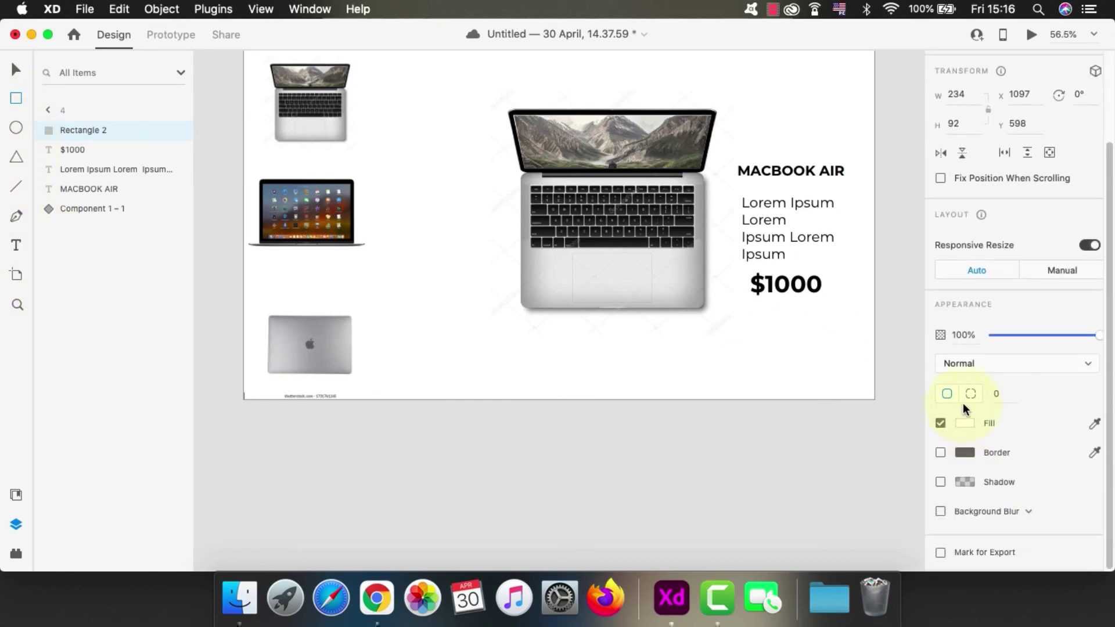
pyautogui.click(964, 423)
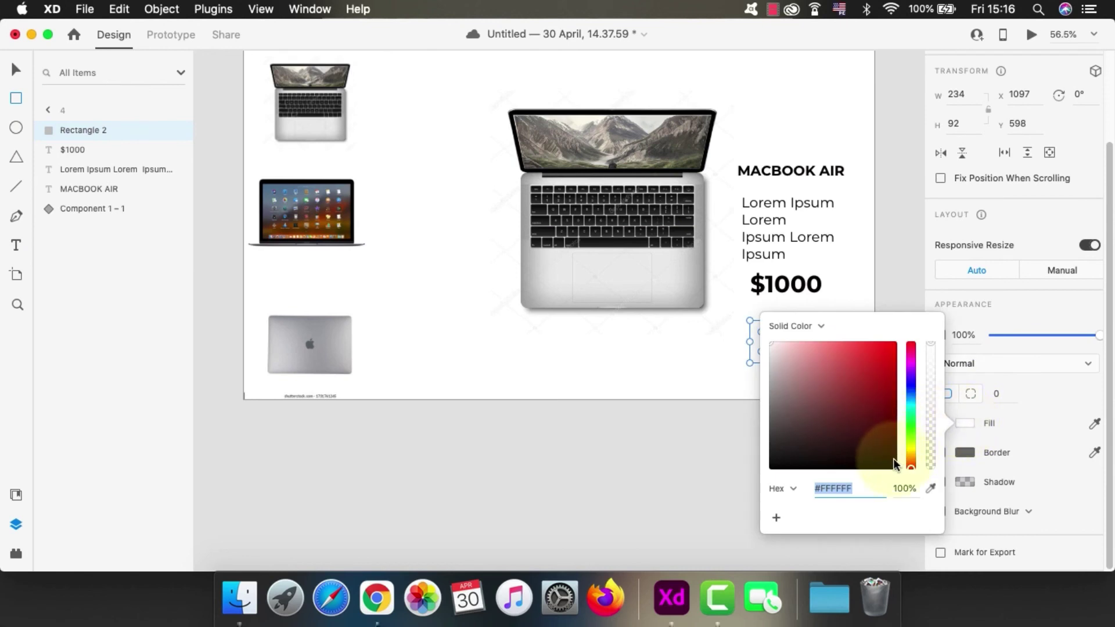
pyautogui.moveTo(882, 436); pyautogui.dragTo(899, 472)
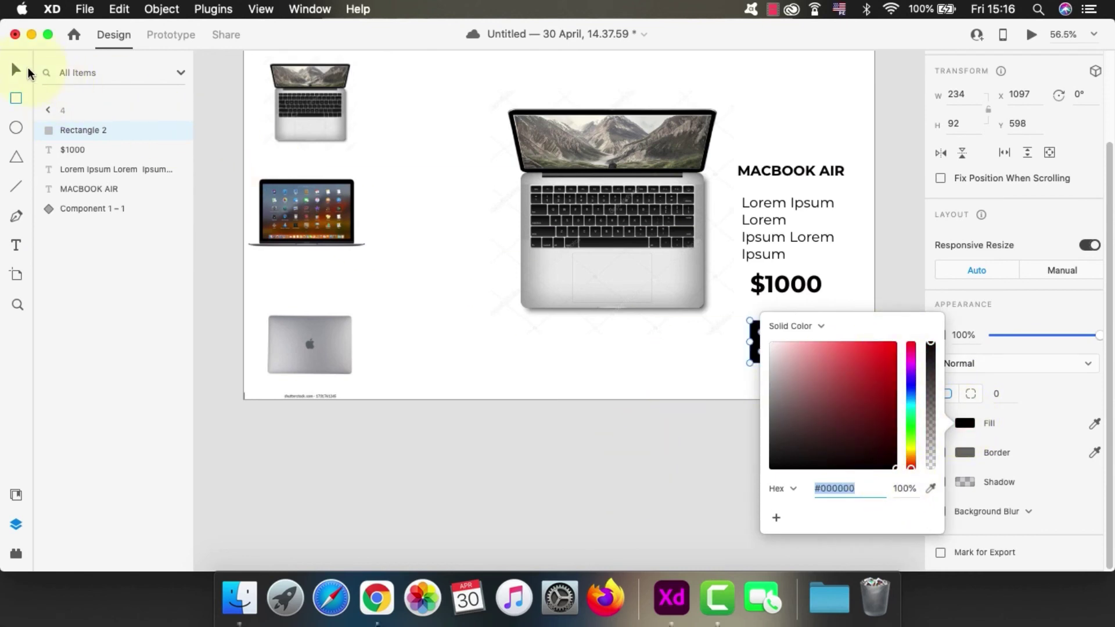
pyautogui.click(18, 71)
pyautogui.moveTo(847, 331); pyautogui.dragTo(803, 352)
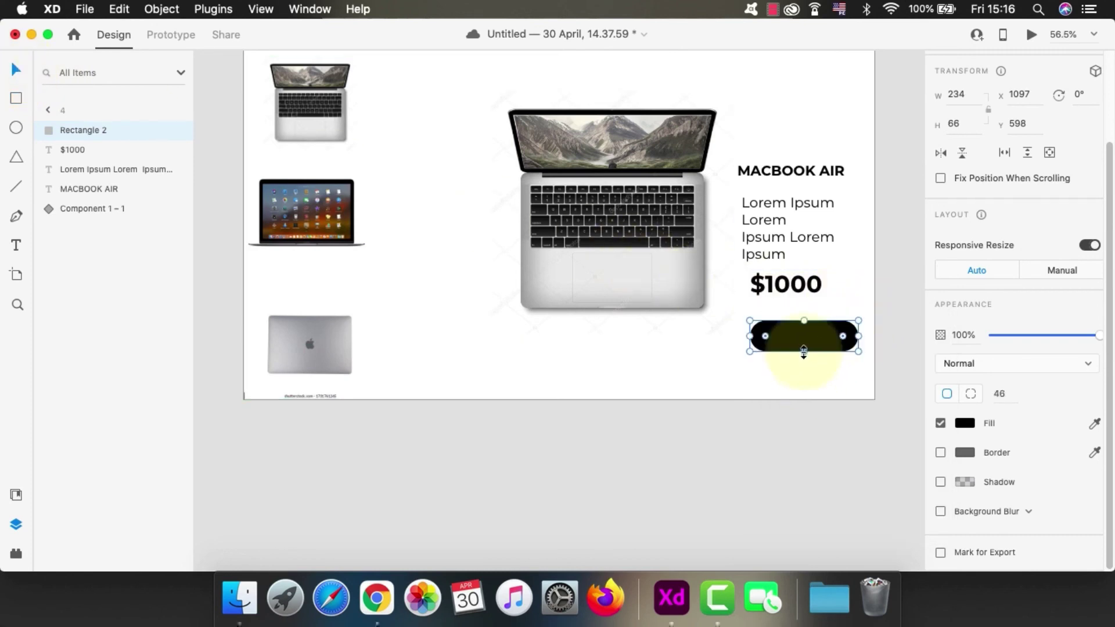
# - Add the text CHECKOUT on the black pill shape below the price
pyautogui.scroll(10, 804, 350)
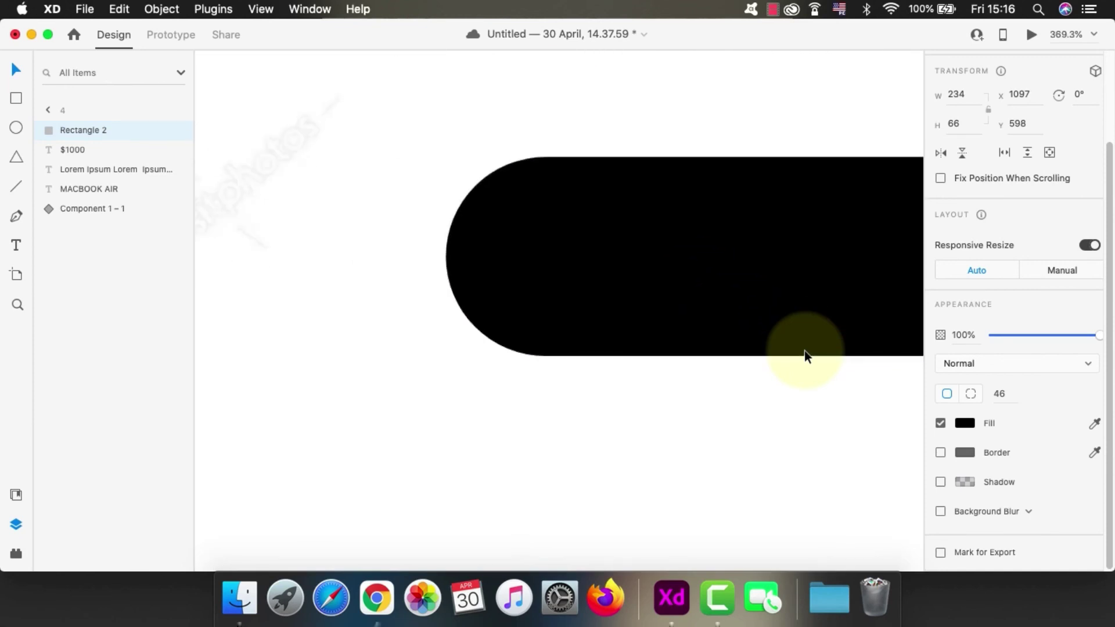
pyautogui.hscroll(5, 804, 351)
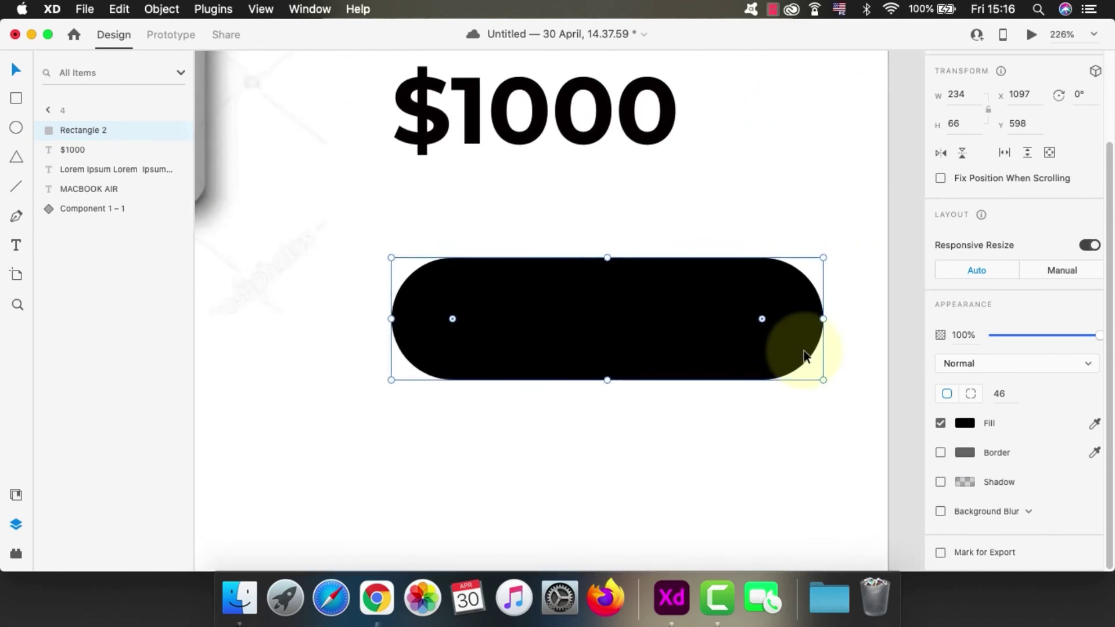
pyautogui.click(17, 245)
pyautogui.click(502, 319)
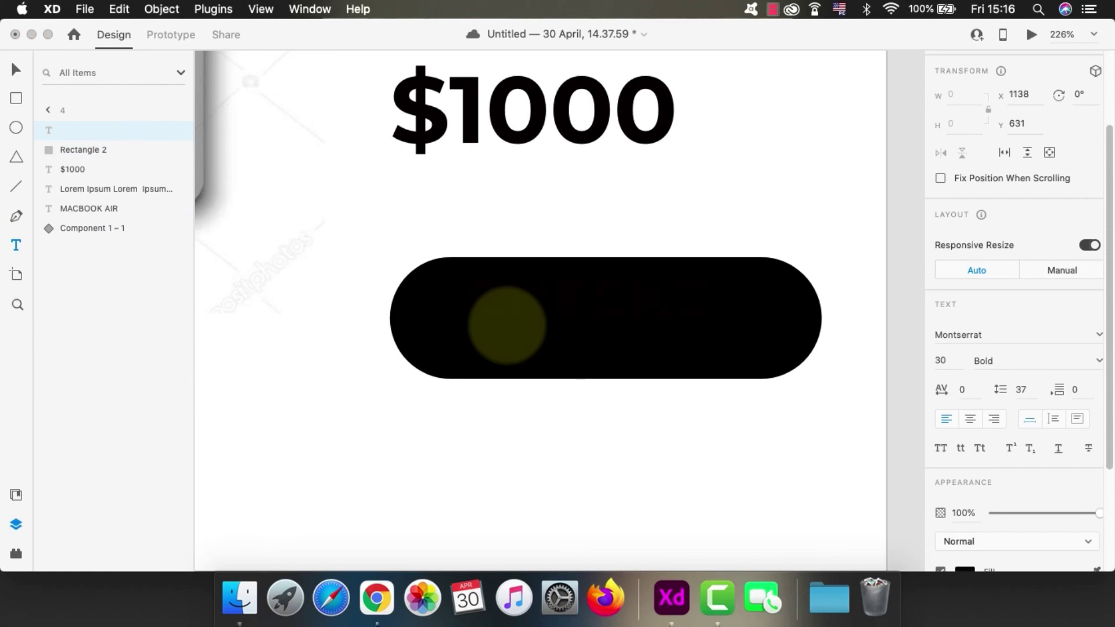
pyautogui.press('Escape')
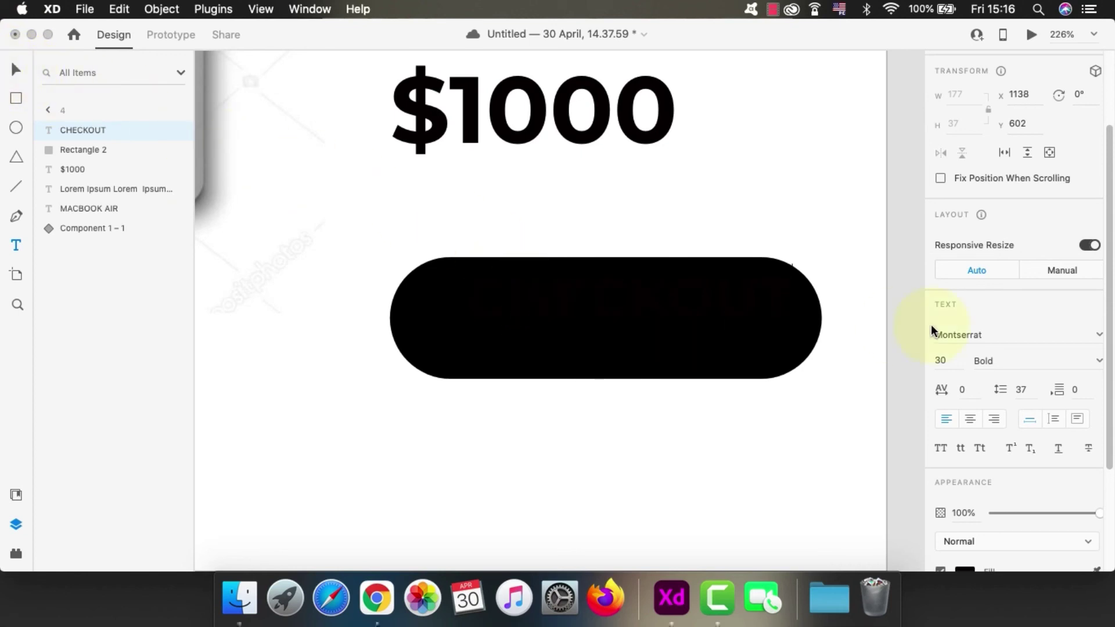
# - Change the CHECKOUT text to a white fill and set its font size to 20
pyautogui.scroll(-1, 1026, 397)
pyautogui.click(216, 277)
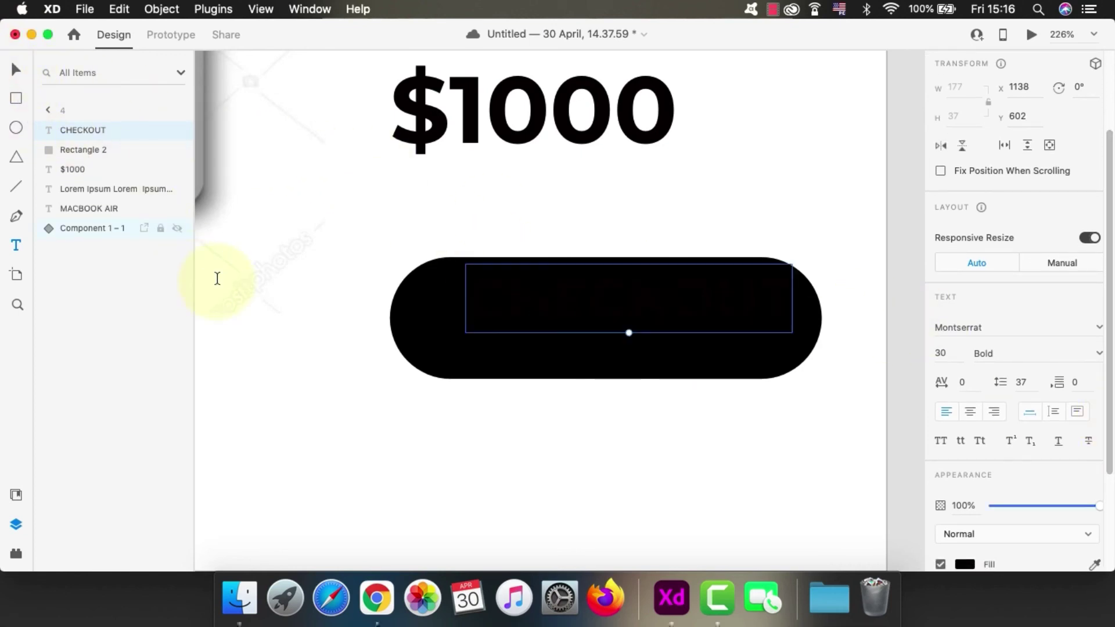
pyautogui.scroll(-5, 1055, 440)
pyautogui.click(964, 422)
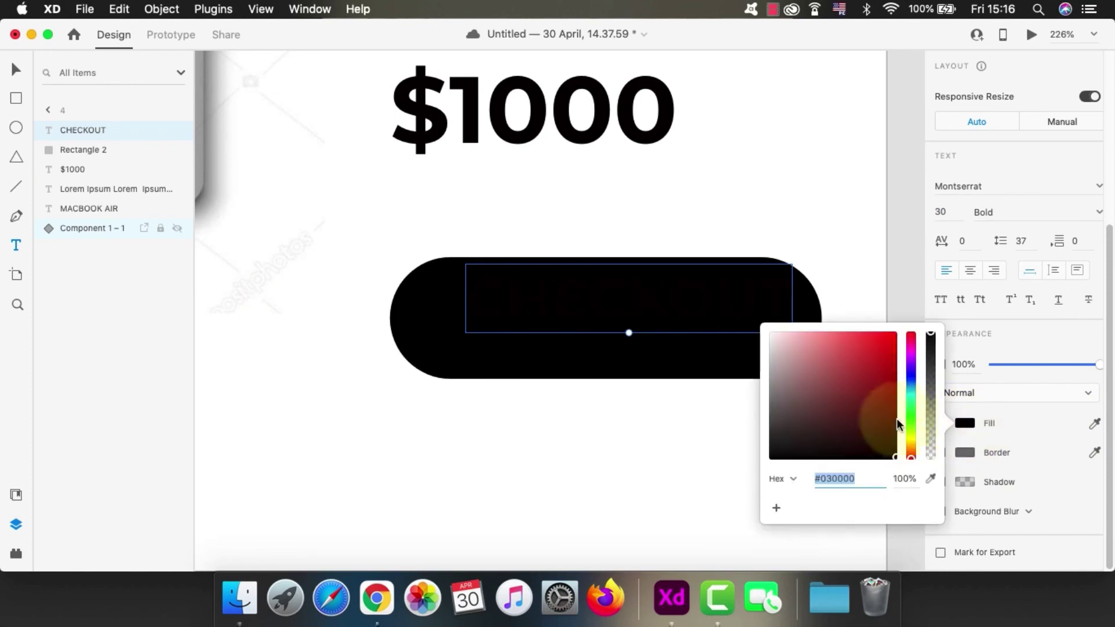
pyautogui.moveTo(774, 351); pyautogui.dragTo(765, 299)
pyautogui.press('Escape')
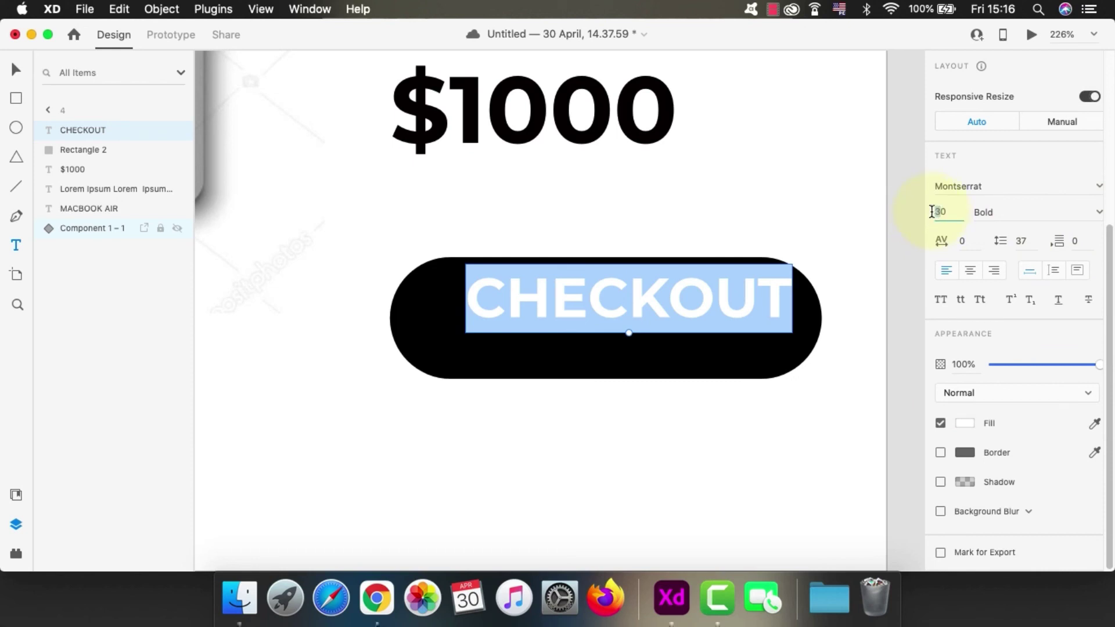
pyautogui.press('Return')
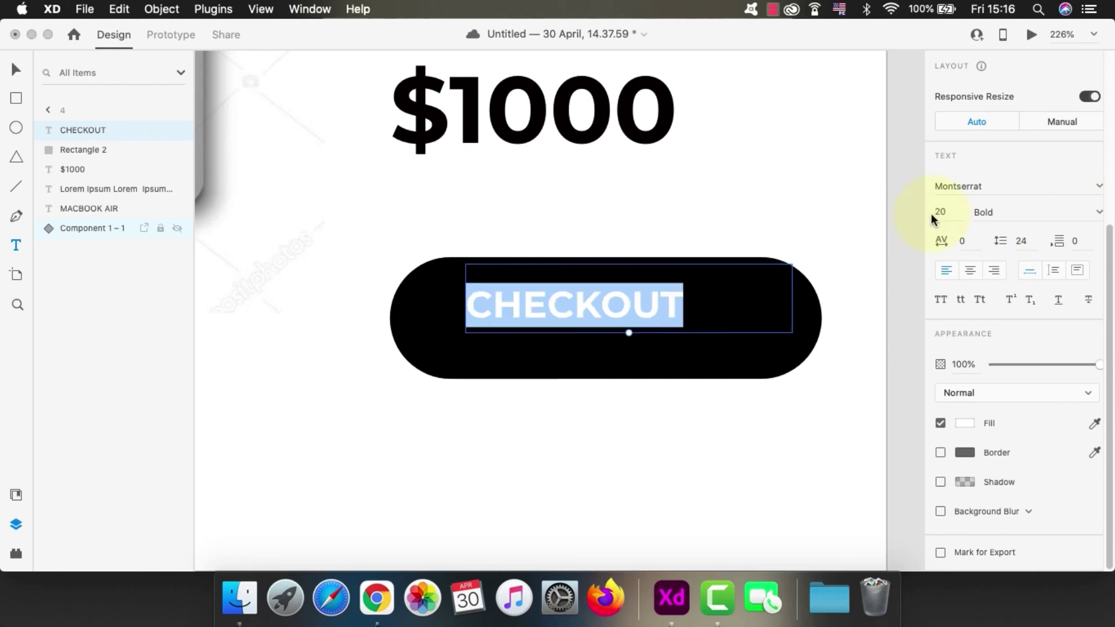
pyautogui.press('Escape')
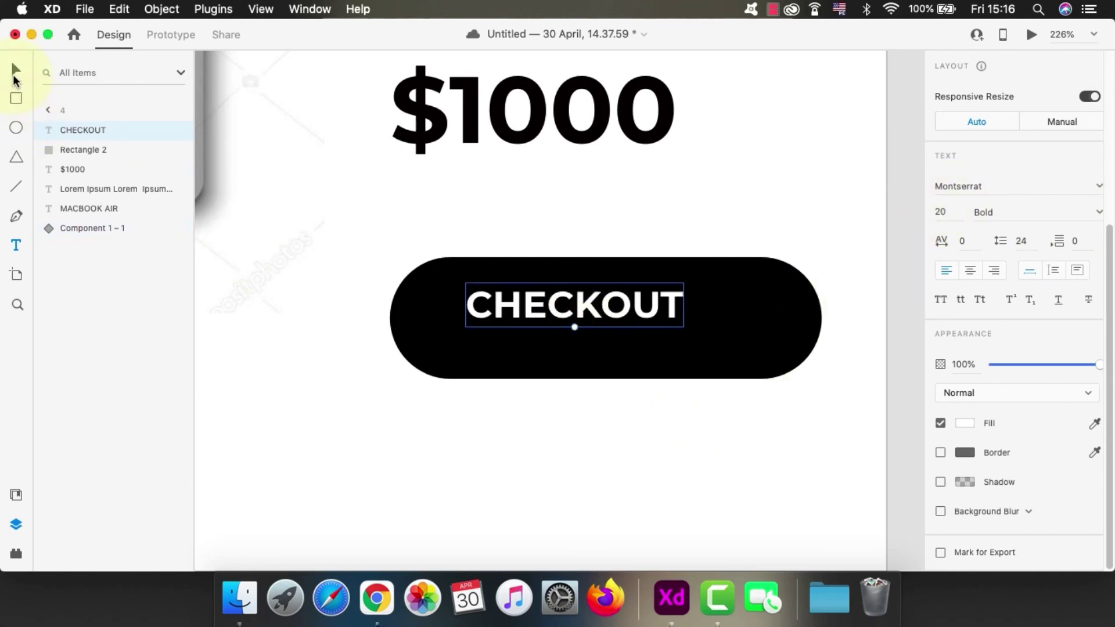
# - Move the CHECKOUT label toward the middle of the black button
pyautogui.moveTo(572, 319); pyautogui.dragTo(616, 341)
pyautogui.scroll(-2, 681, 343)
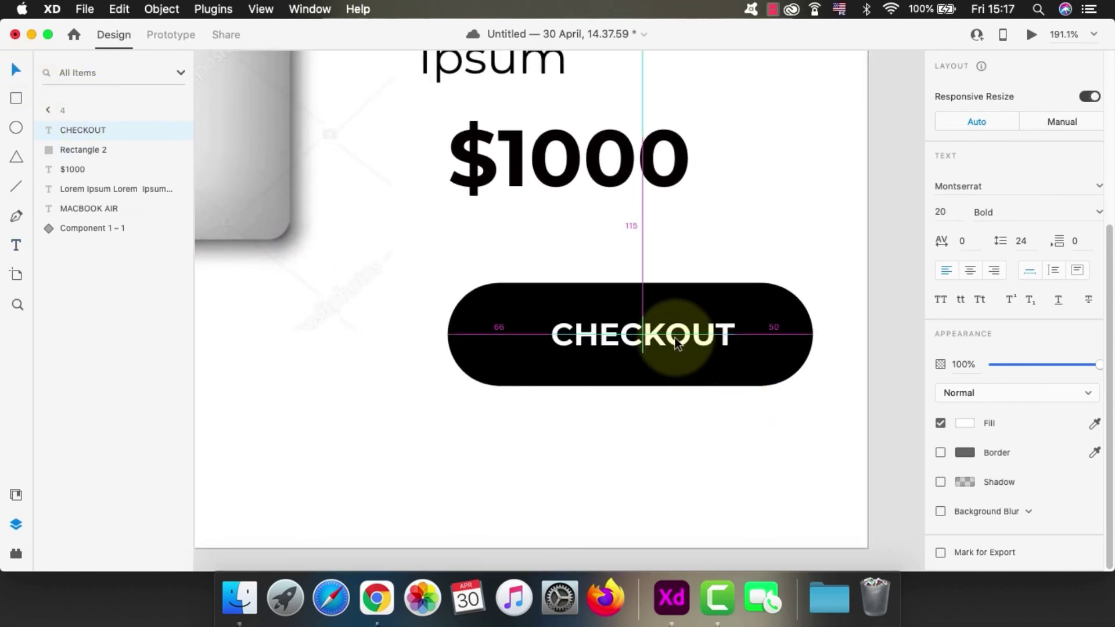
pyautogui.click(790, 355)
pyautogui.scroll(-8, 789, 356)
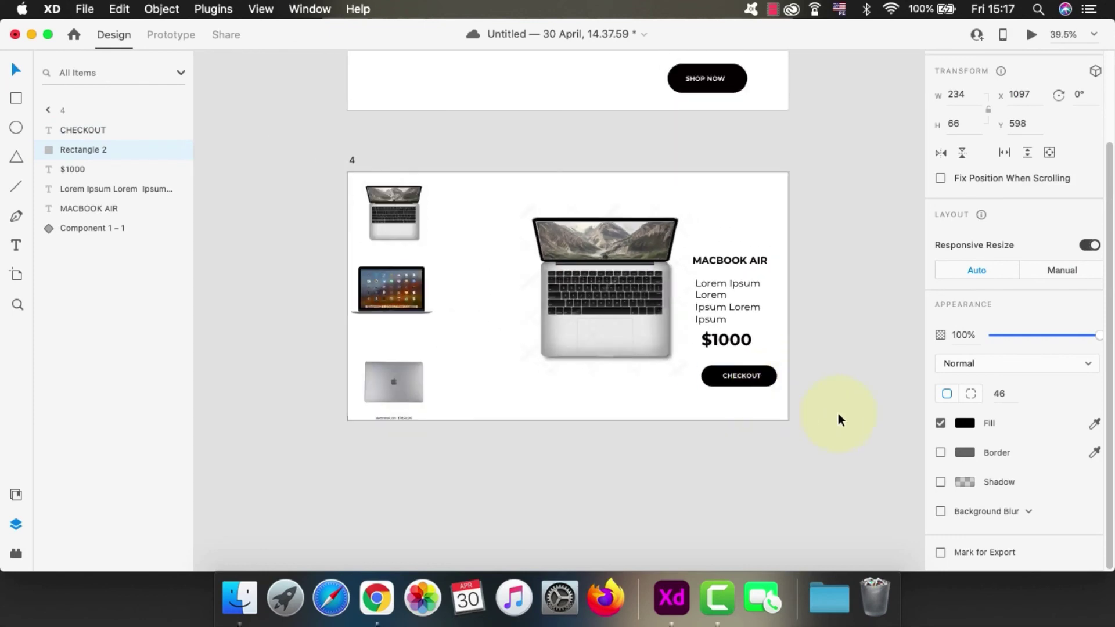
# - Preview the prototype starting from artboard 1 and follow SHOP NOW through to the product page
pyautogui.scroll(-1, 785, 447)
pyautogui.scroll(15, 781, 444)
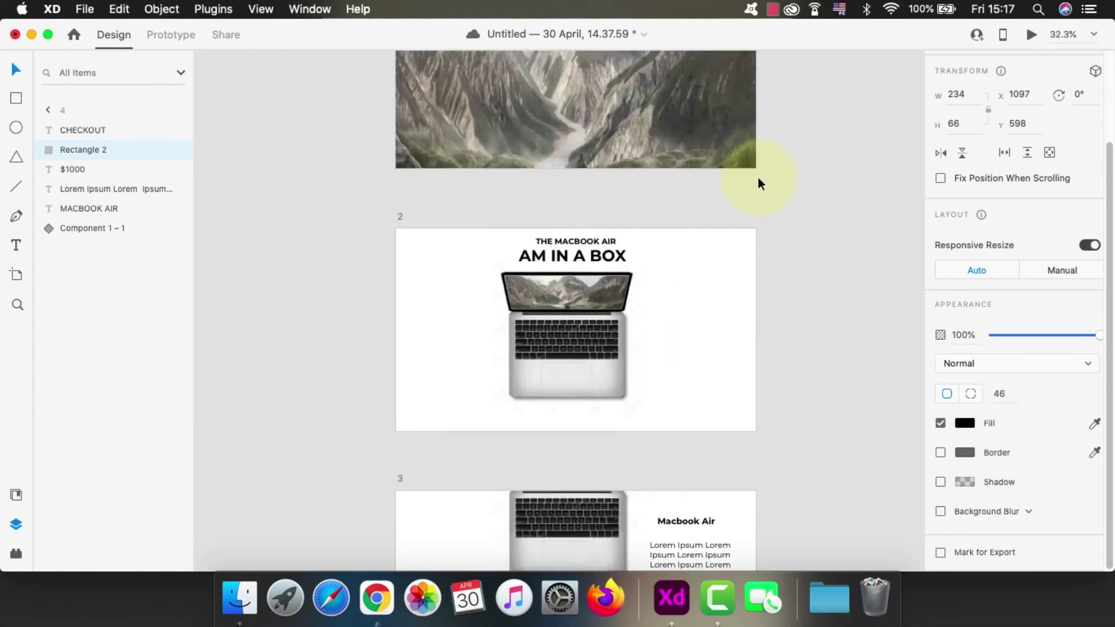
pyautogui.scroll(5, 708, 176)
pyautogui.scroll(-7, 697, 244)
pyautogui.press('Escape')
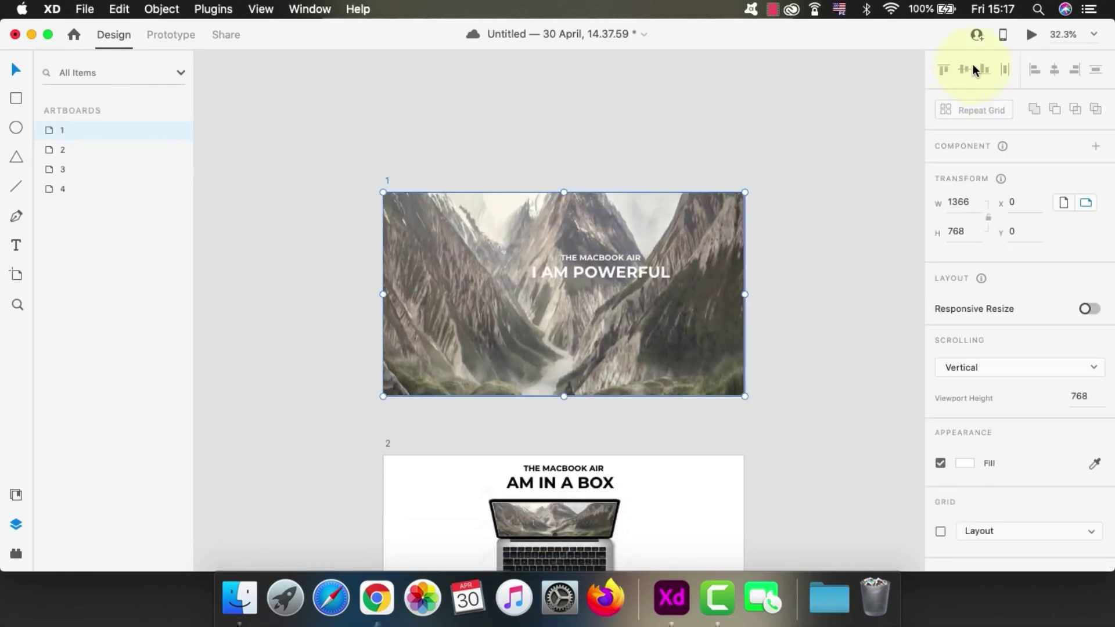
pyautogui.click(1028, 36)
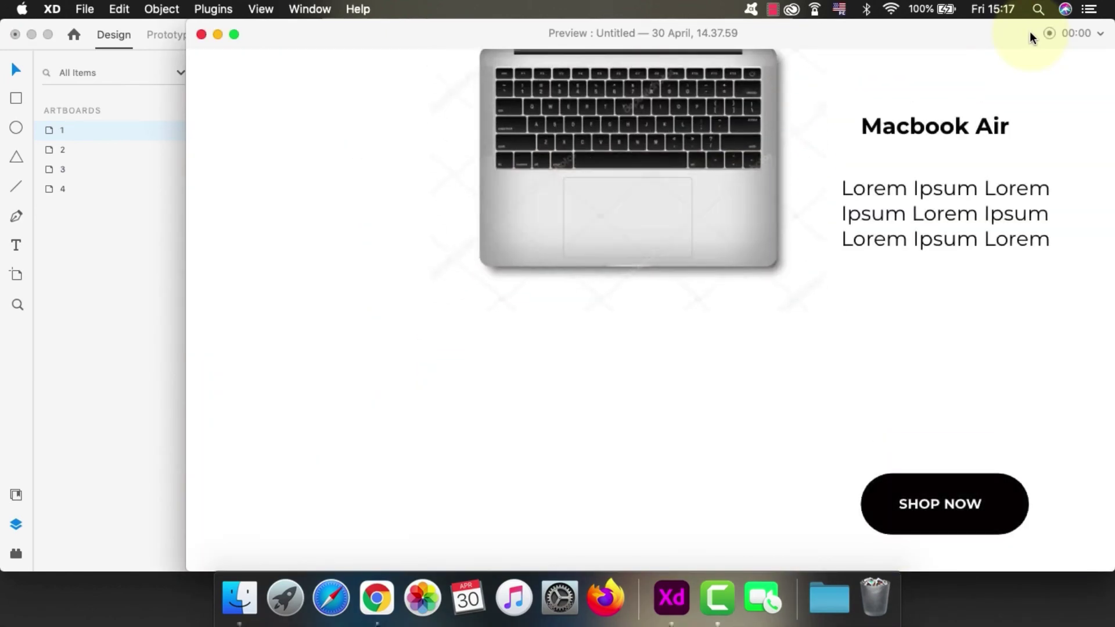
pyautogui.click(959, 504)
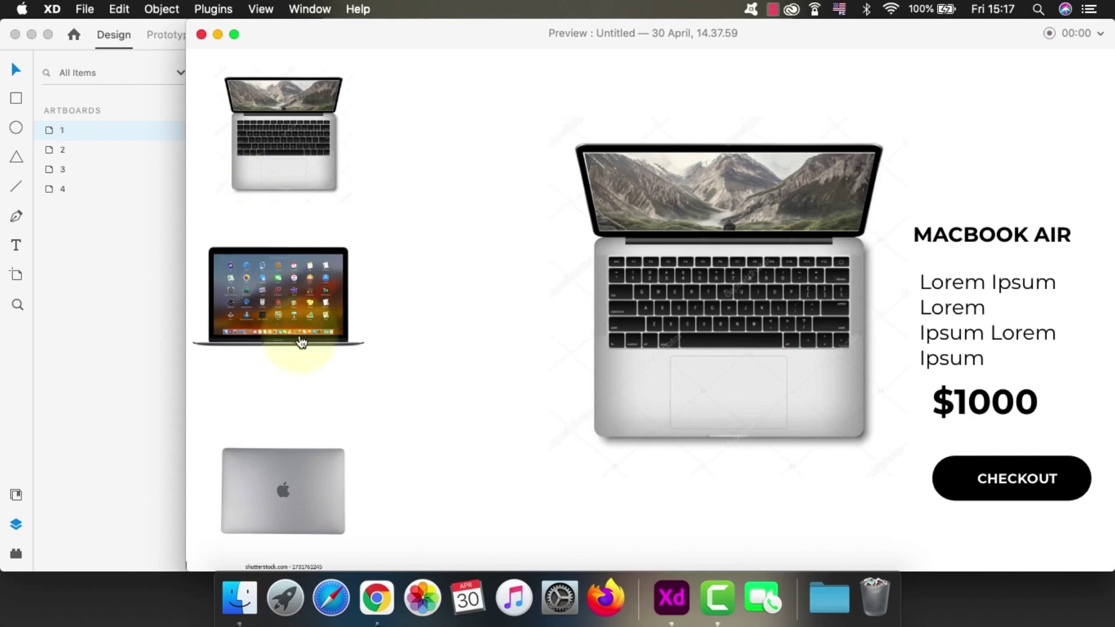
# - Test switching the gallery between the three laptop thumbnails on the previewed product page and close the preview
pyautogui.click(295, 336)
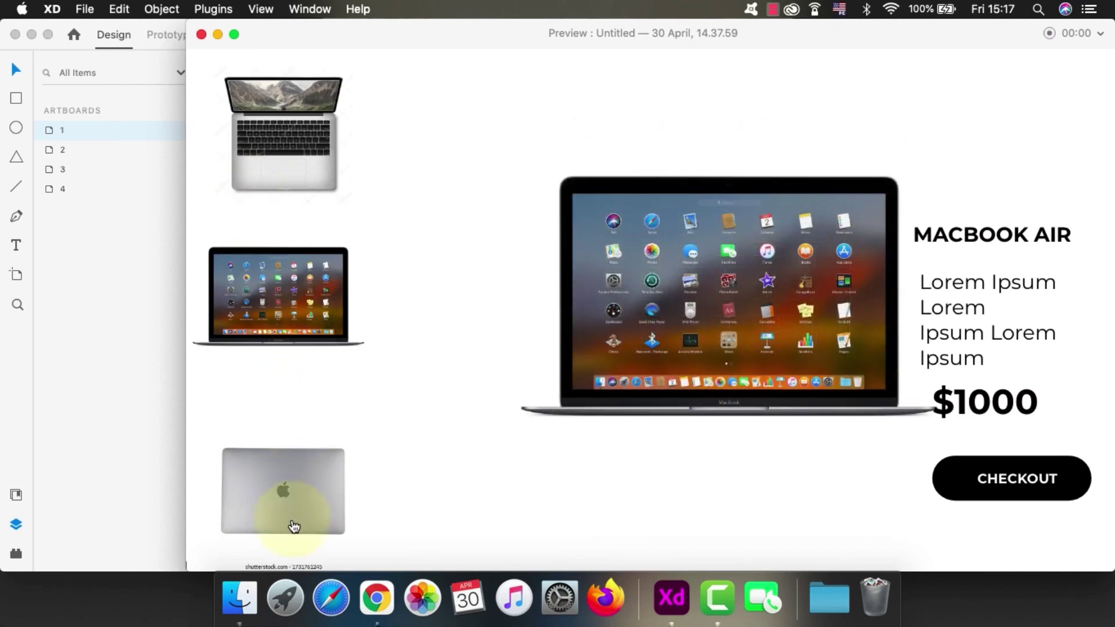
pyautogui.click(290, 521)
pyautogui.click(271, 331)
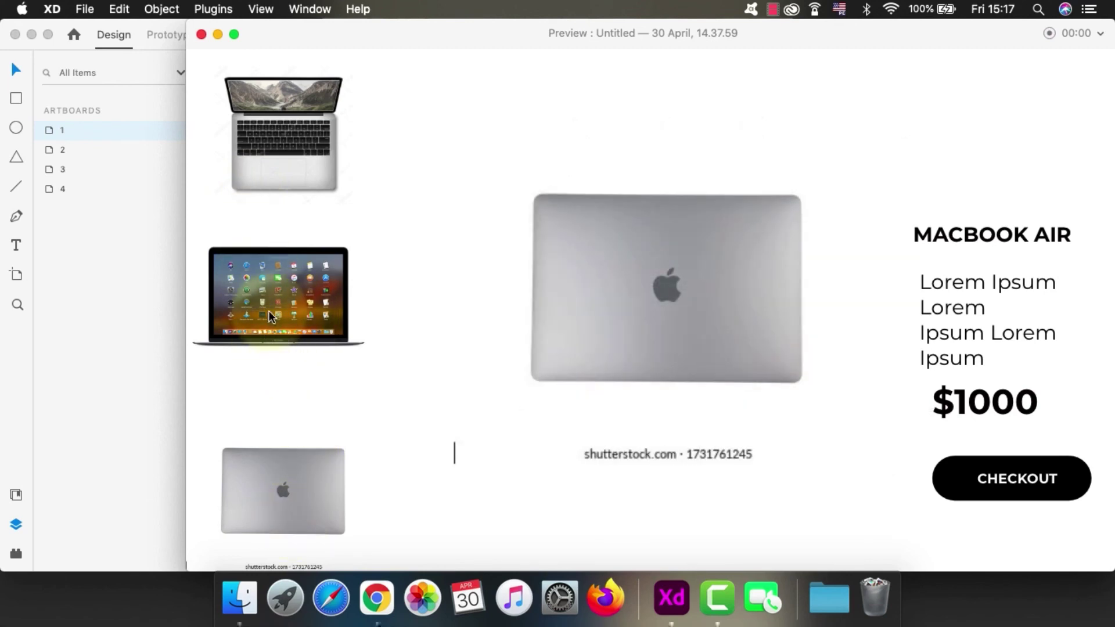
pyautogui.click(295, 159)
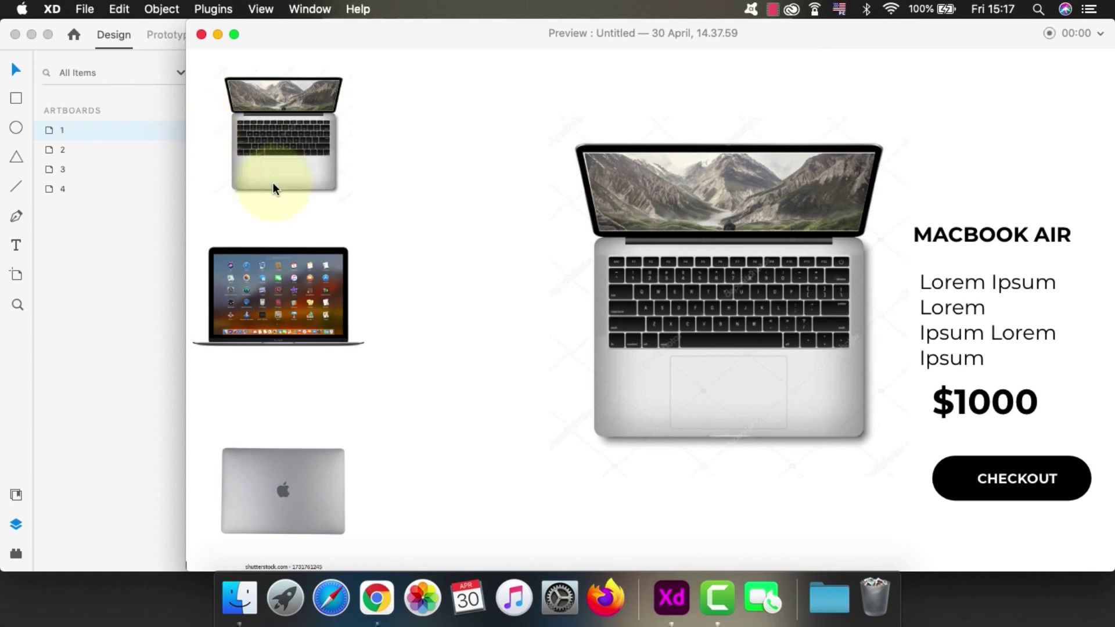
pyautogui.click(201, 34)
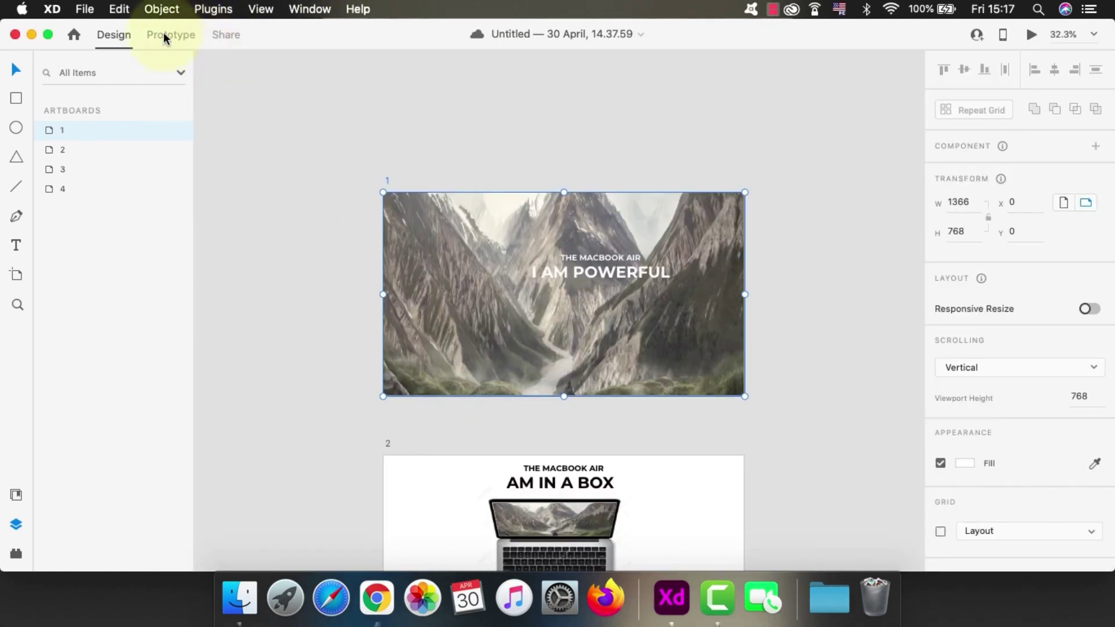
# - Add the text "back" just below the CHECKOUT button on artboard 4
pyautogui.scroll(-15, 530, 398)
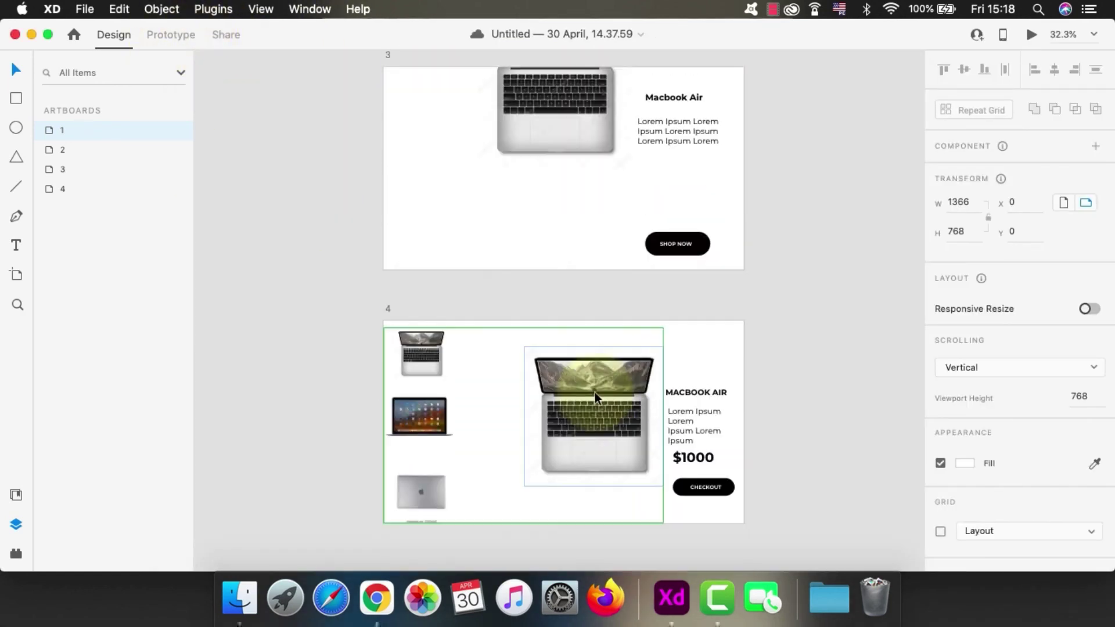
pyautogui.click(567, 289)
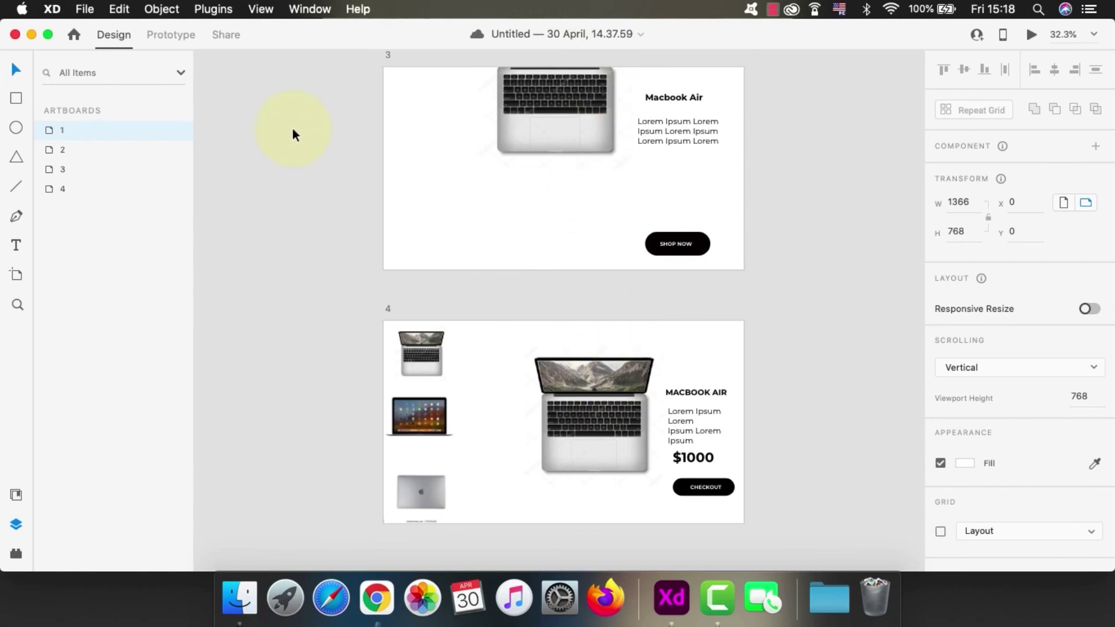
pyautogui.scroll(-3, 557, 348)
pyautogui.scroll(5, 383, 361)
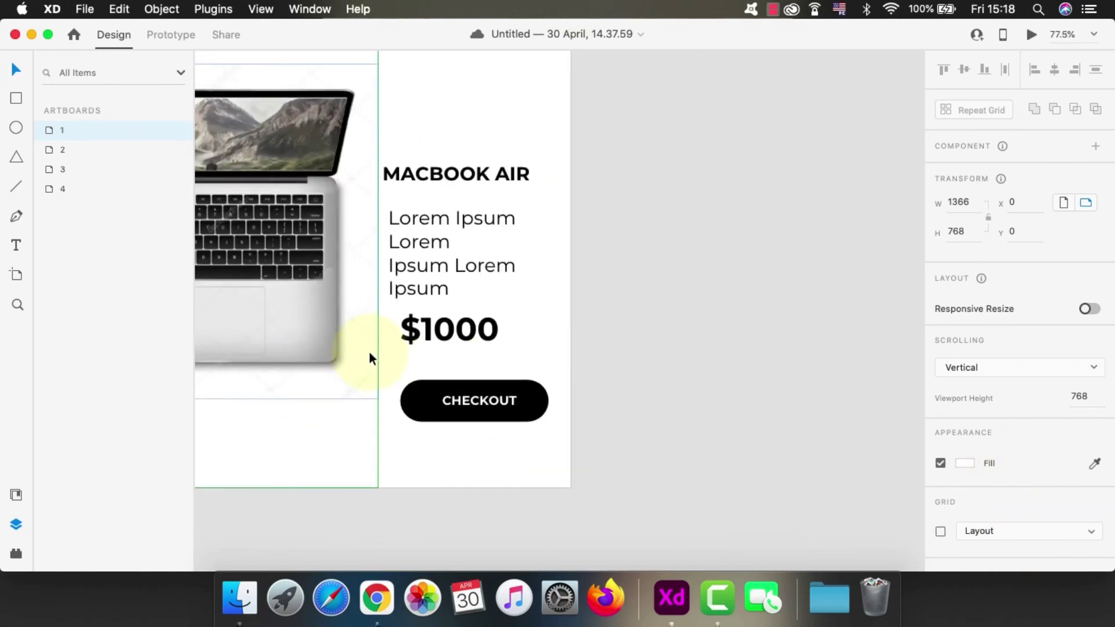
pyautogui.scroll(-5, 479, 405)
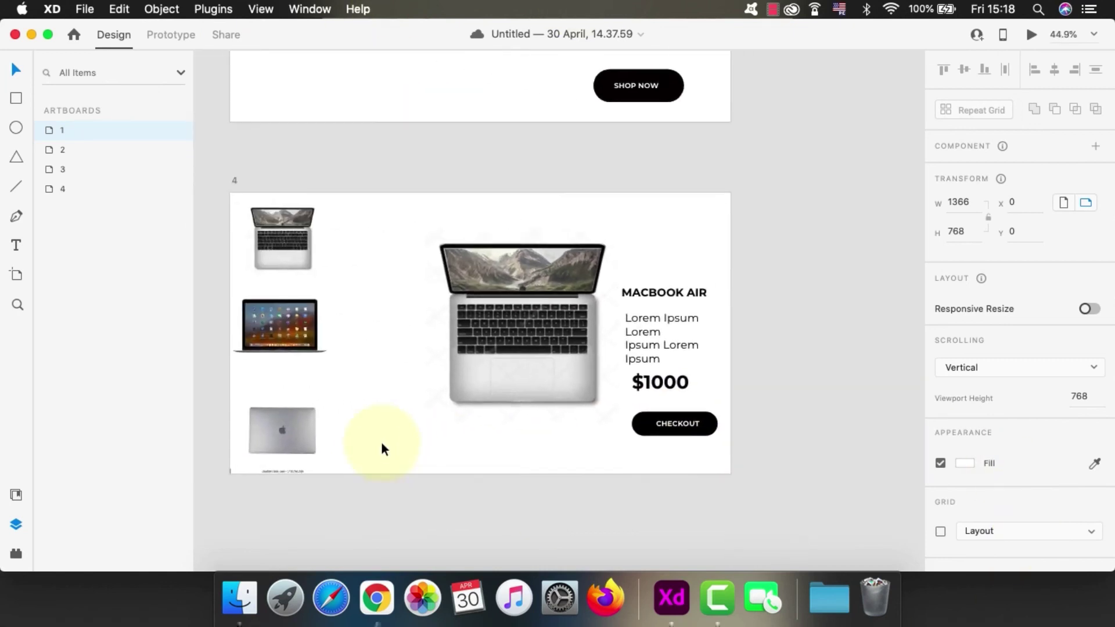
pyautogui.hscroll(2, 339, 350)
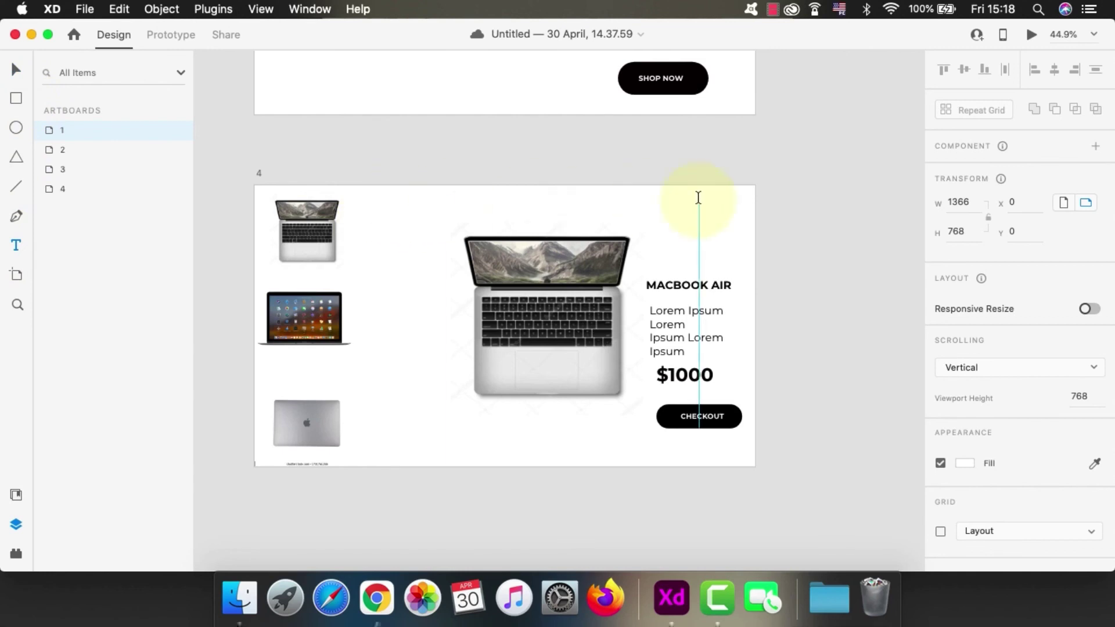
pyautogui.click(688, 441)
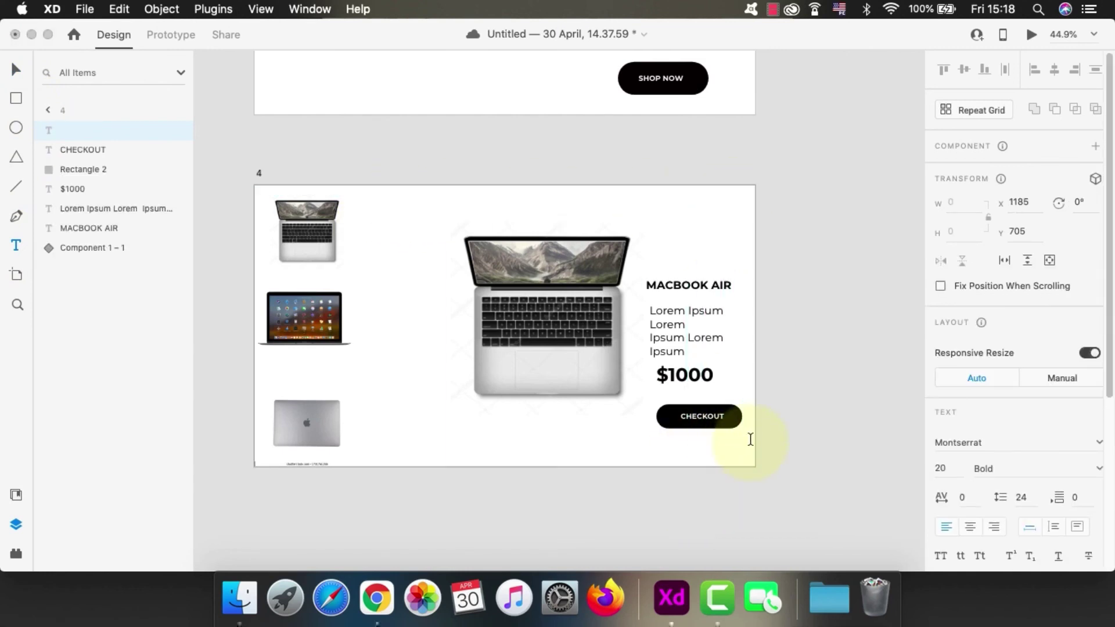
pyautogui.write('back')
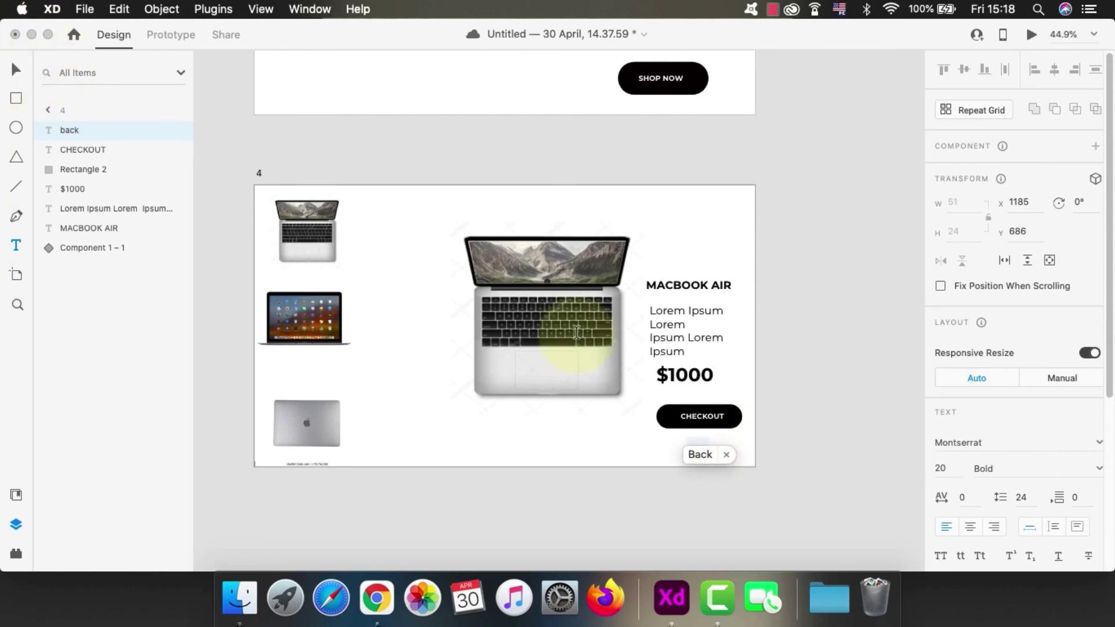
pyautogui.click(14, 68)
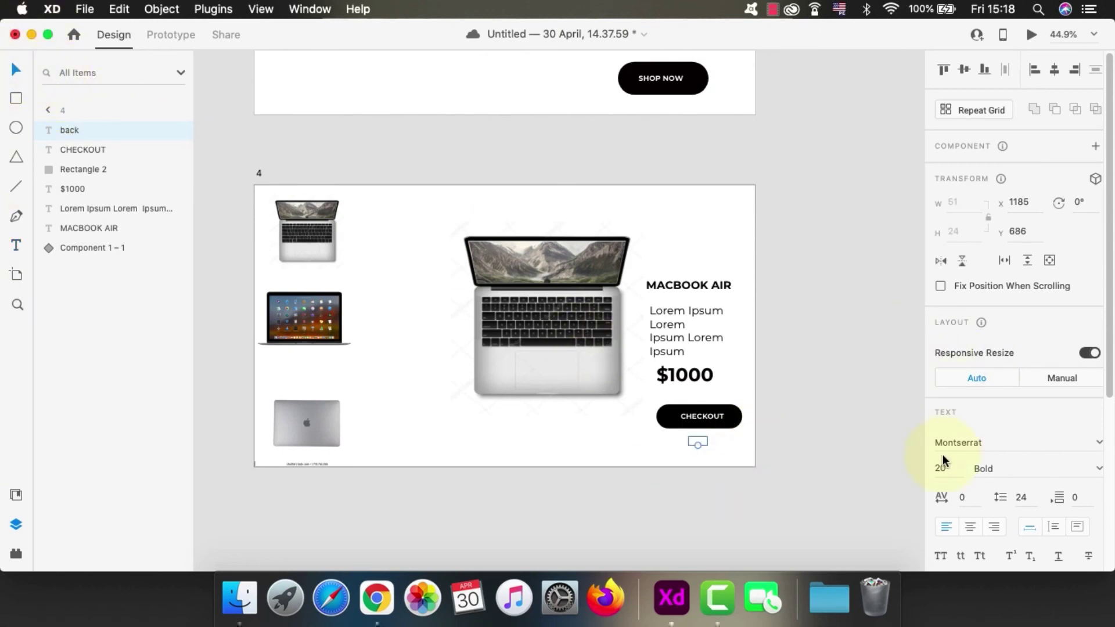
# - Set the "back" text to black (#000000) in Montserrat Regular and center it just below the CHECKOUT button
pyautogui.scroll(-5, 970, 456)
pyautogui.click(967, 423)
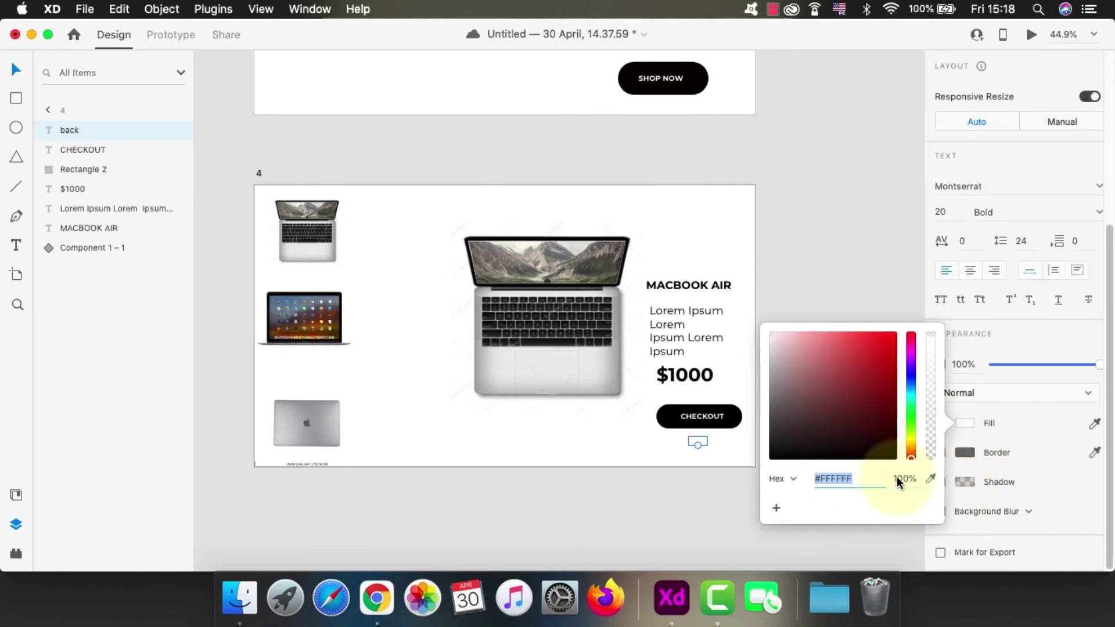
pyautogui.click(890, 451)
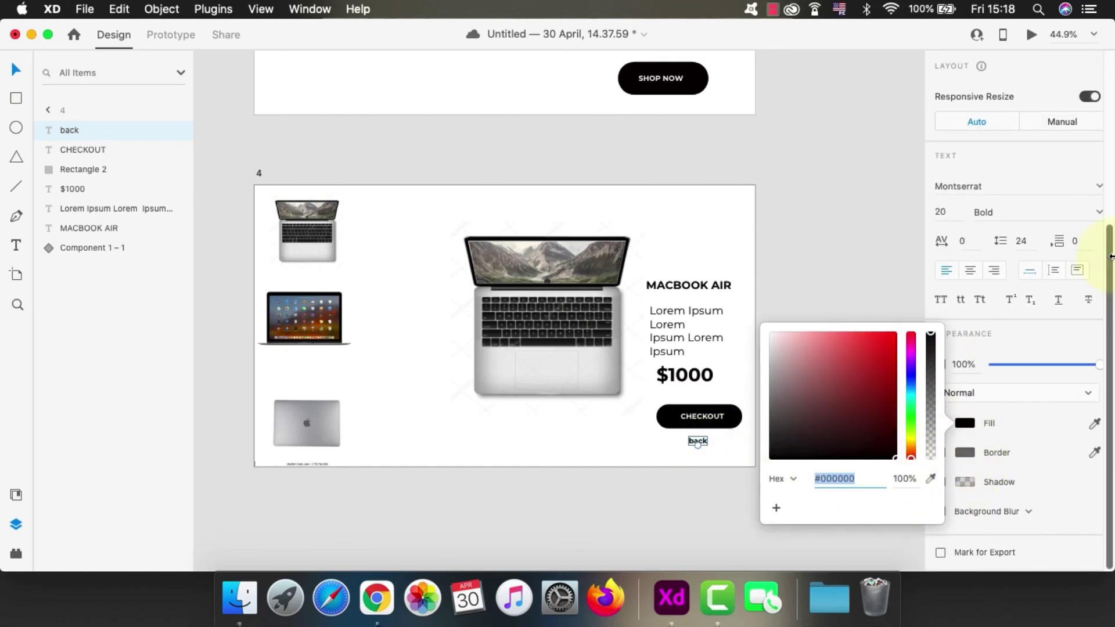
pyautogui.click(1100, 212)
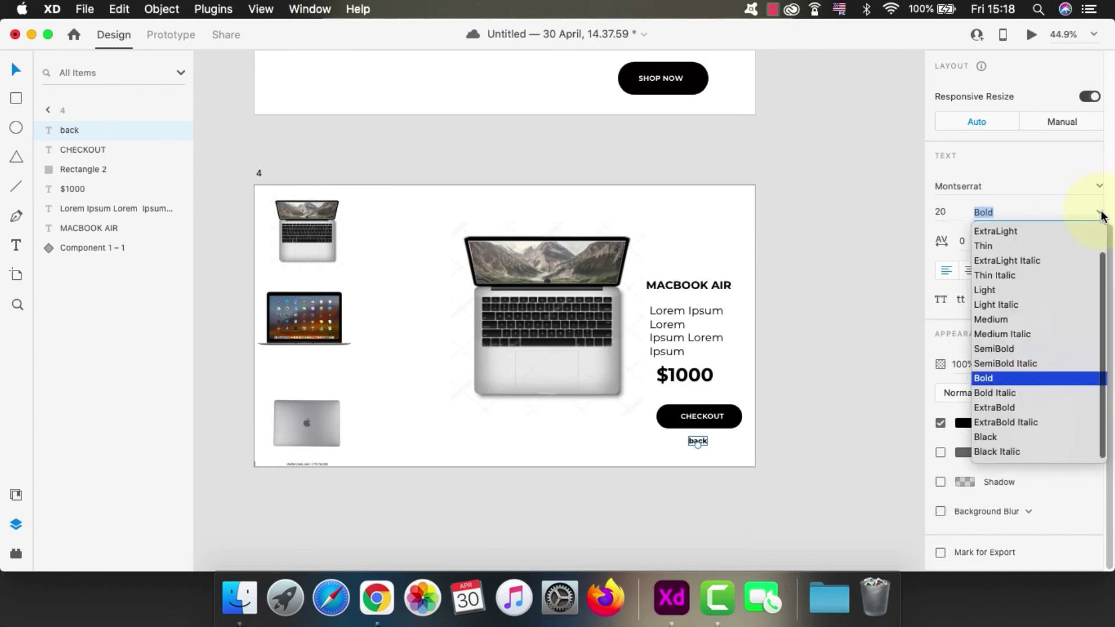
pyautogui.click(1022, 231)
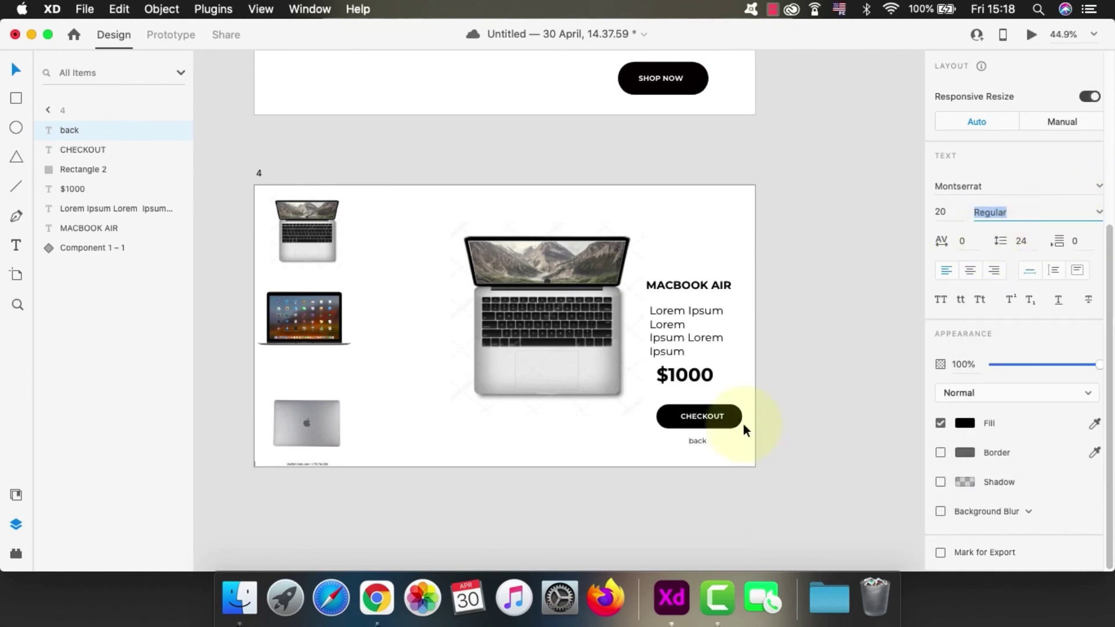
pyautogui.moveTo(698, 446); pyautogui.dragTo(704, 442)
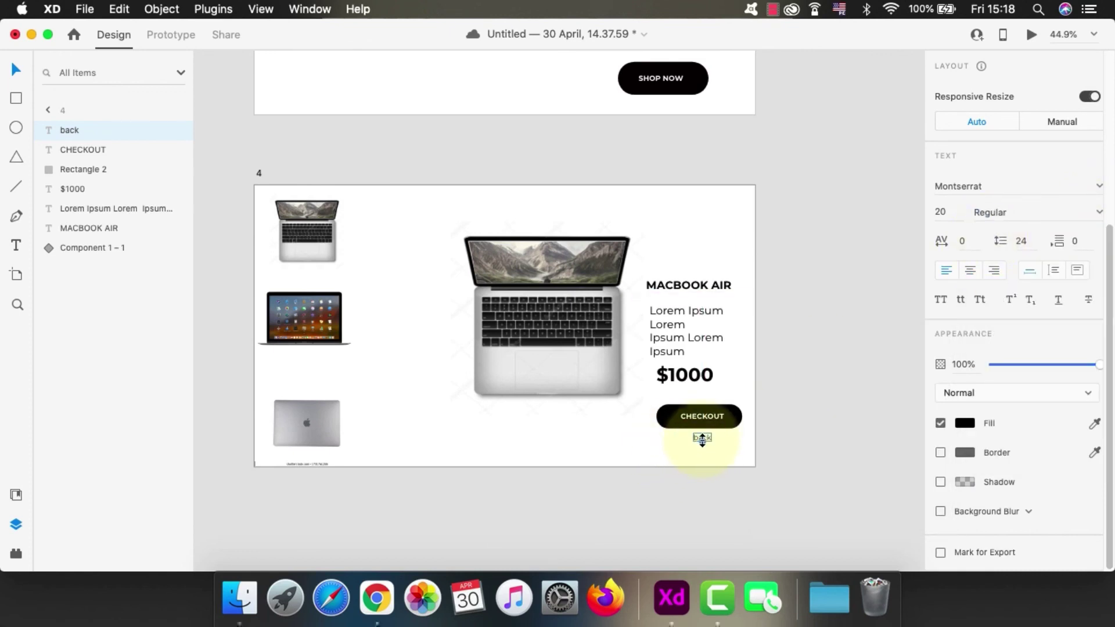
# - Link the "back" text to artboard 1 with a Tap trigger, an Auto-Animate action and Ease In-Out easing
pyautogui.click(171, 34)
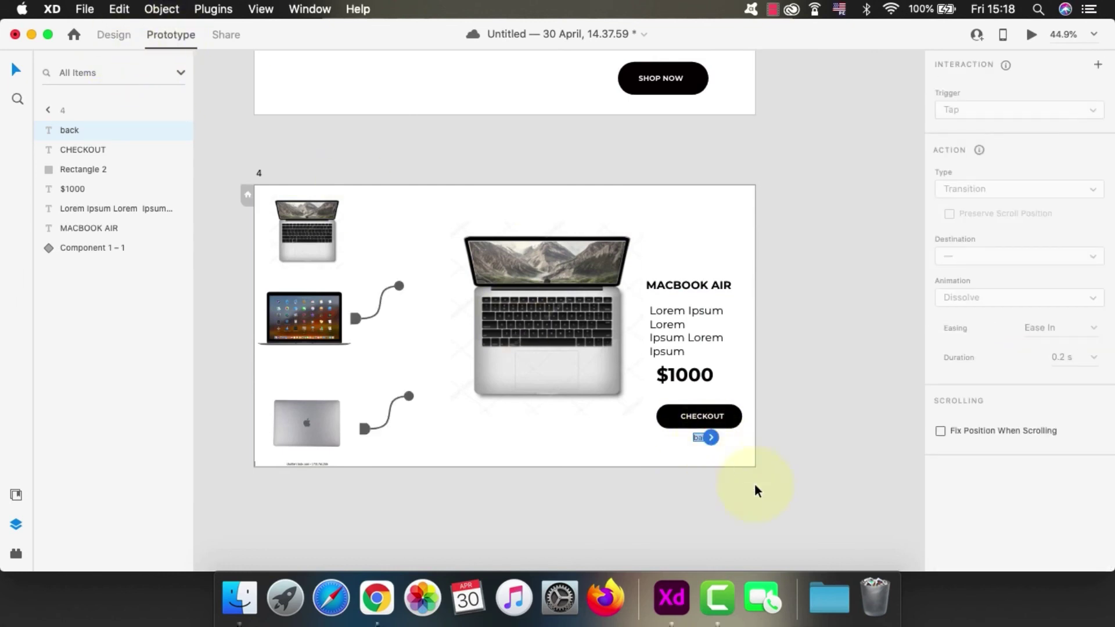
pyautogui.click(709, 438)
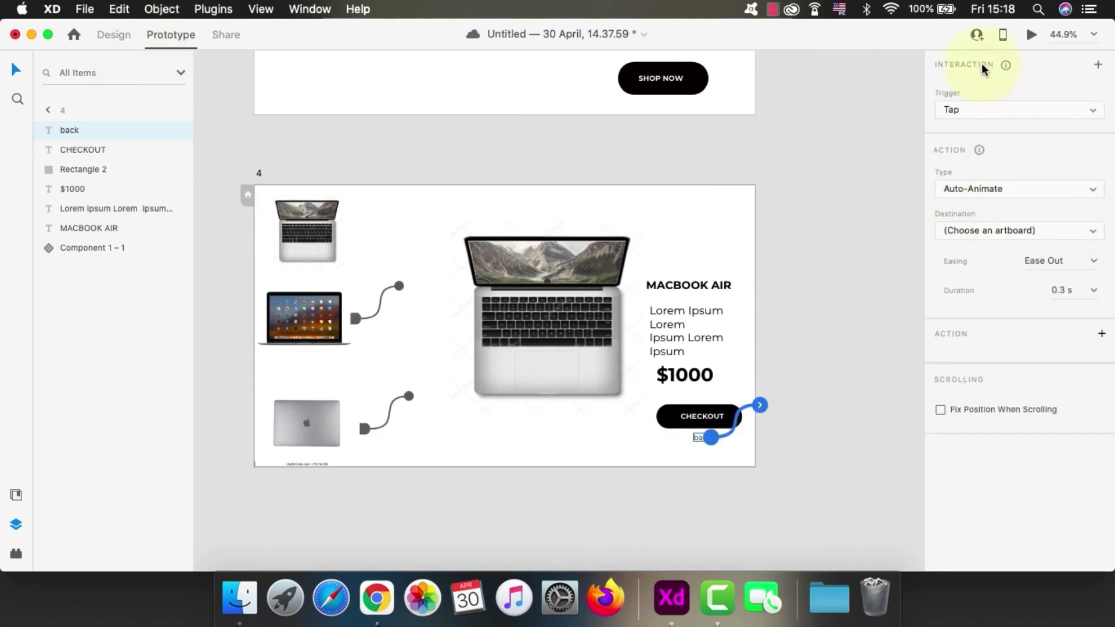
pyautogui.click(1006, 232)
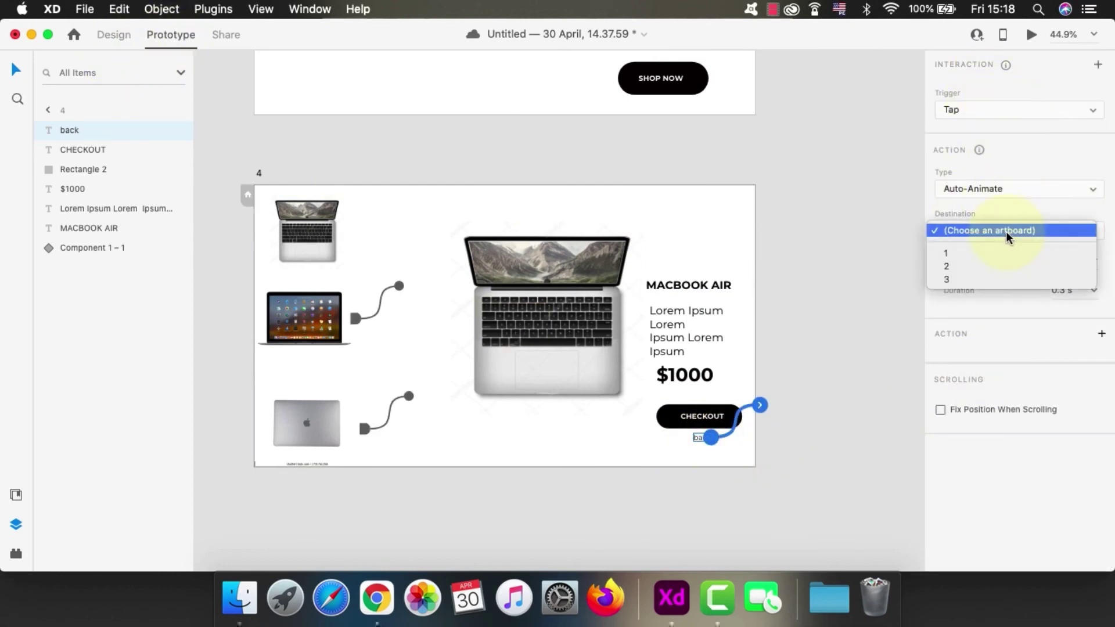
pyautogui.click(978, 250)
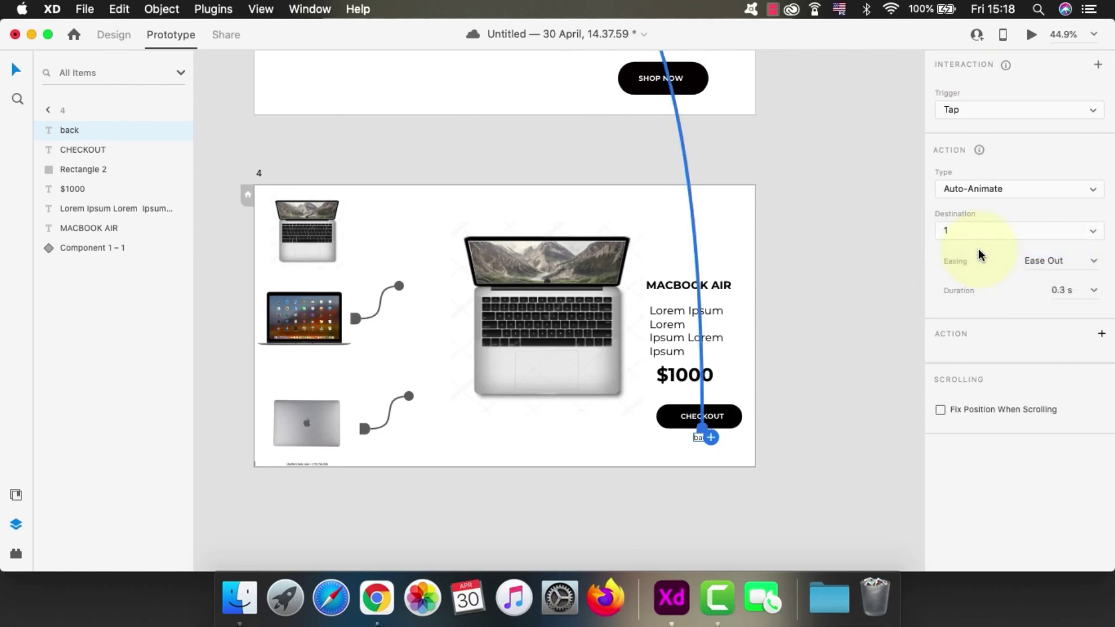
pyautogui.scroll(-6, 780, 326)
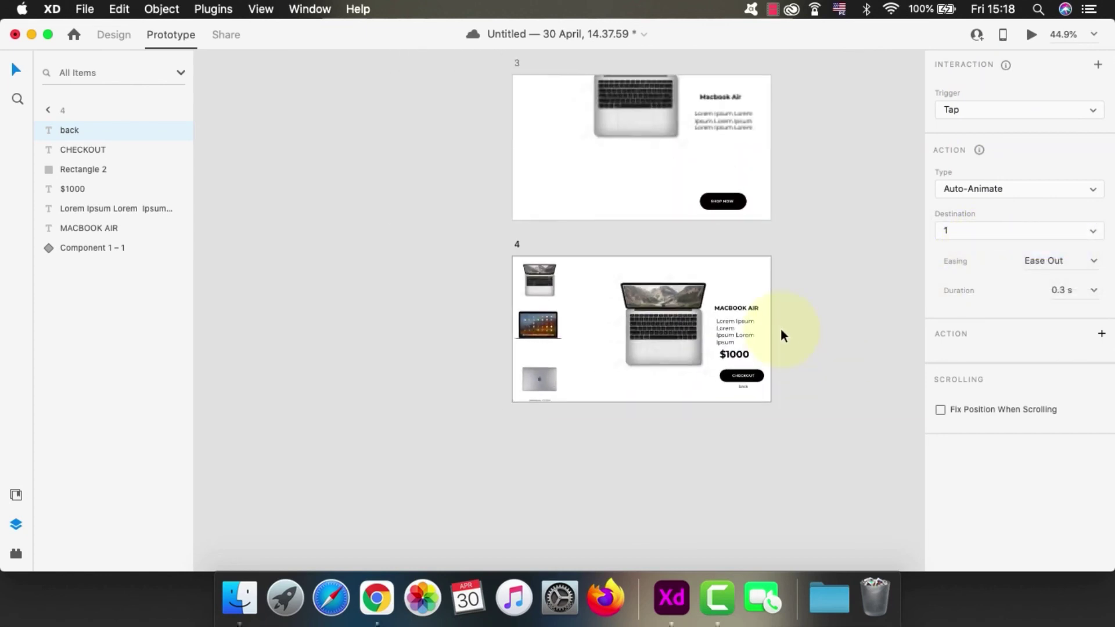
pyautogui.scroll(-4, 761, 388)
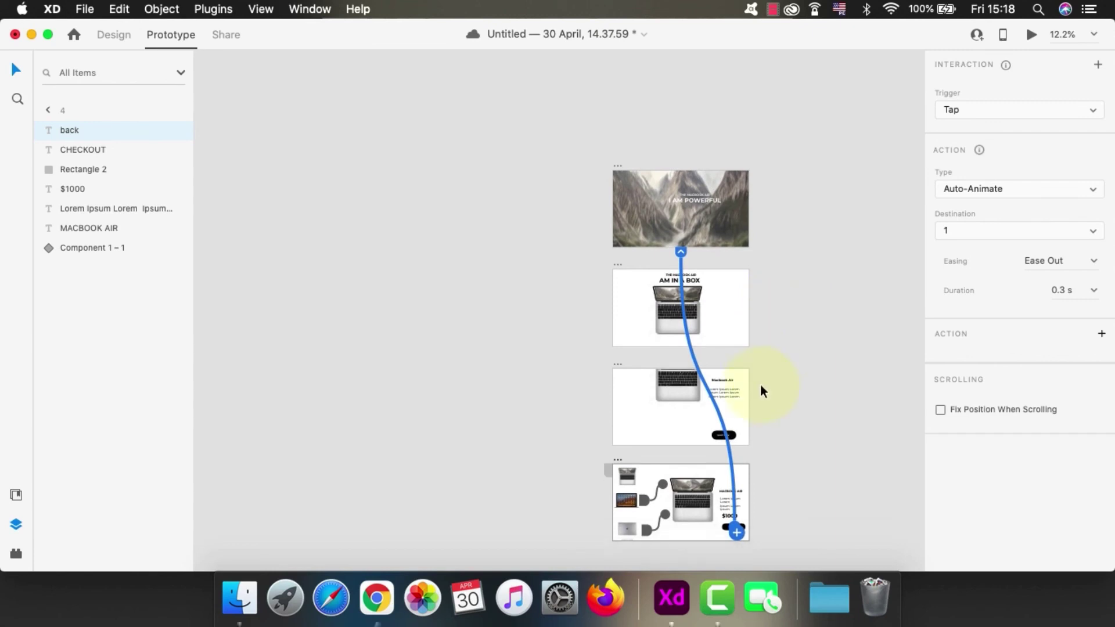
pyautogui.click(1075, 260)
pyautogui.click(1058, 324)
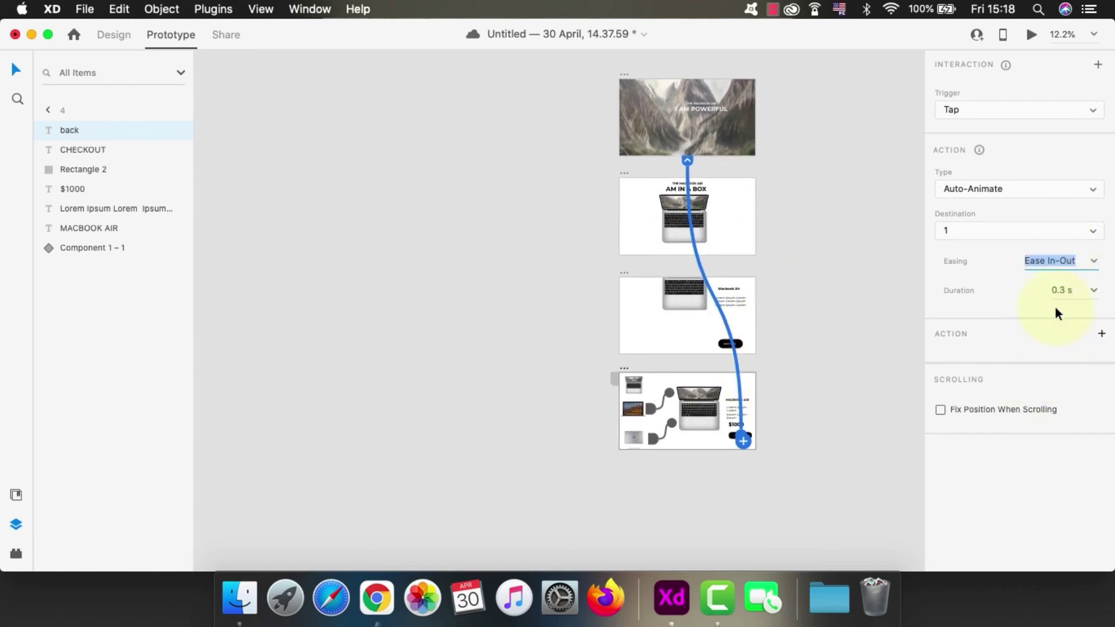
# - Preview the prototype from artboard 1 and advance through the intro screens and SHOP NOW to the product page
pyautogui.scroll(5, 667, 274)
pyautogui.click(623, 211)
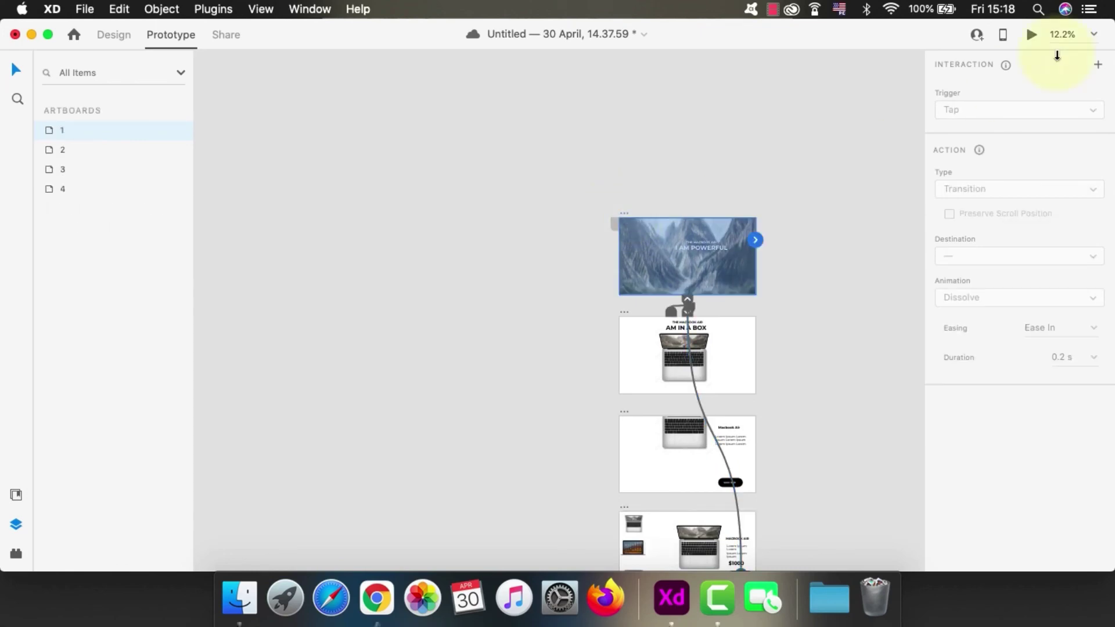
pyautogui.click(1033, 36)
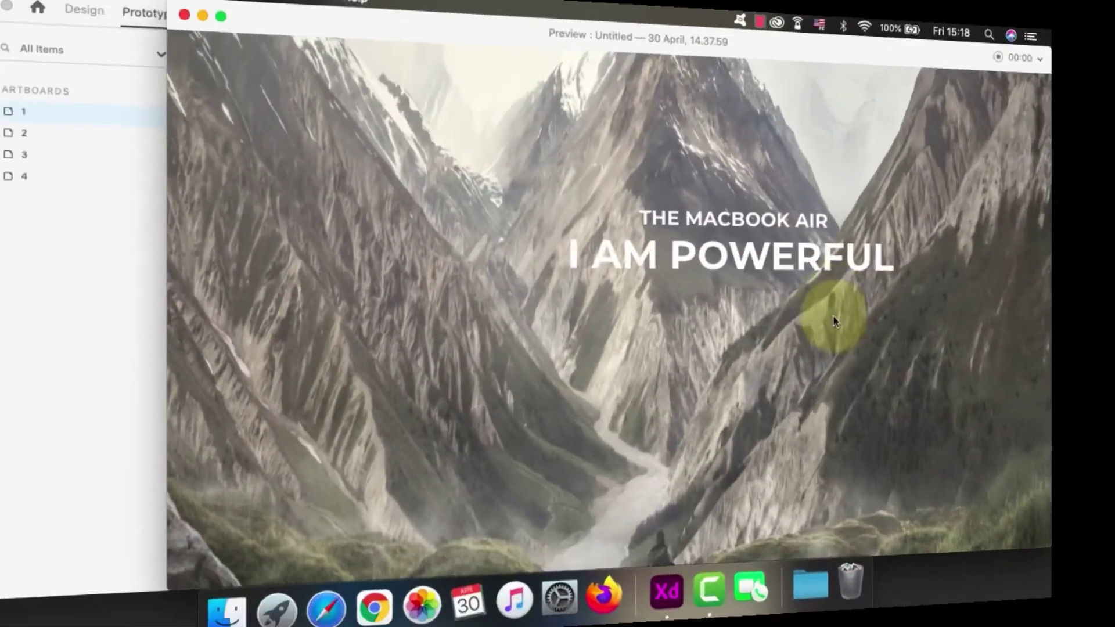
pyautogui.click(833, 323)
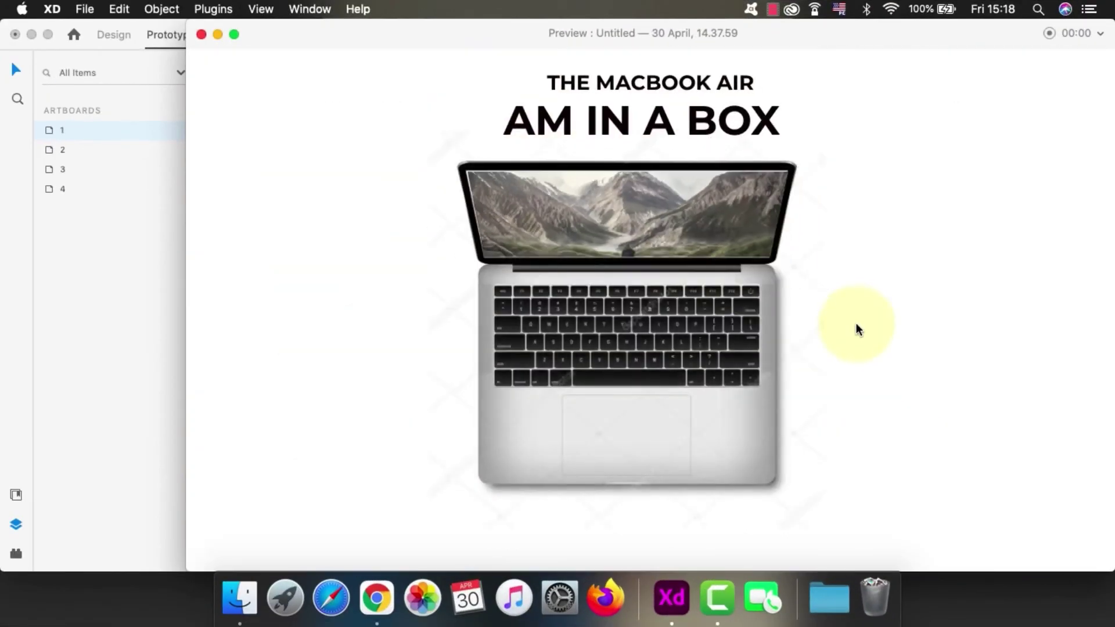
pyautogui.click(802, 378)
pyautogui.click(941, 505)
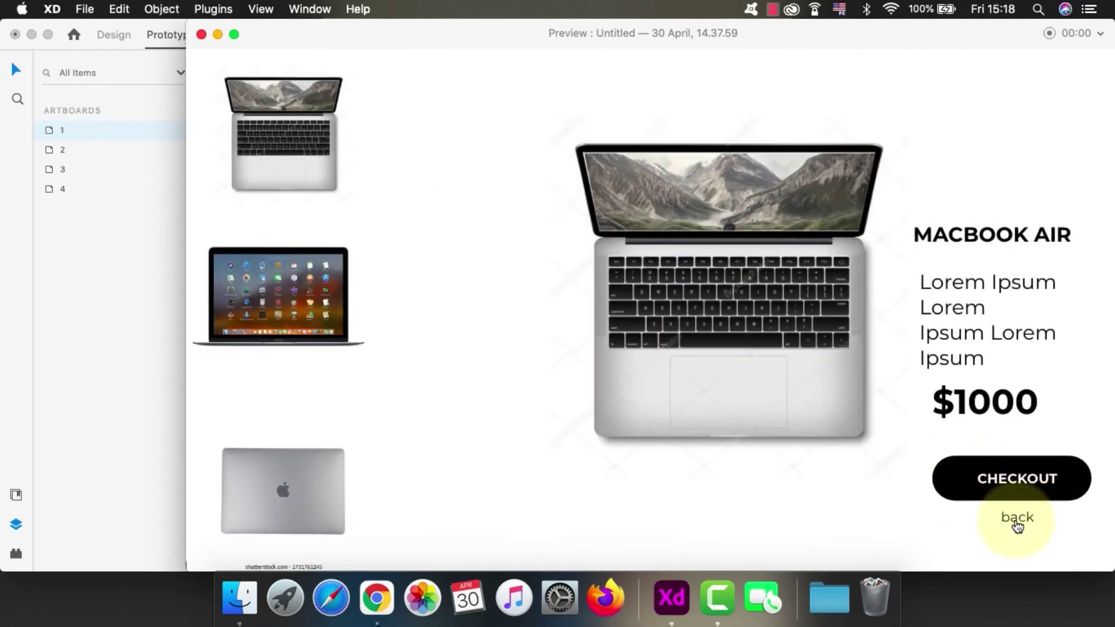
# - Test the second and third laptop thumbnails, follow the back link, and return to the product page through the preview
pyautogui.click(339, 302)
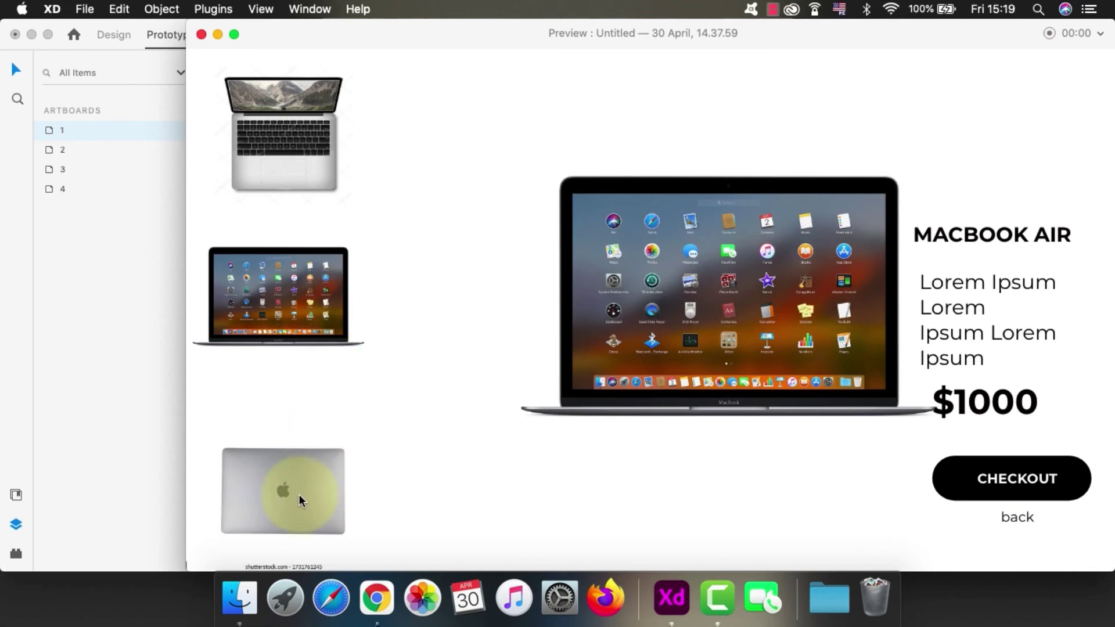
pyautogui.click(298, 494)
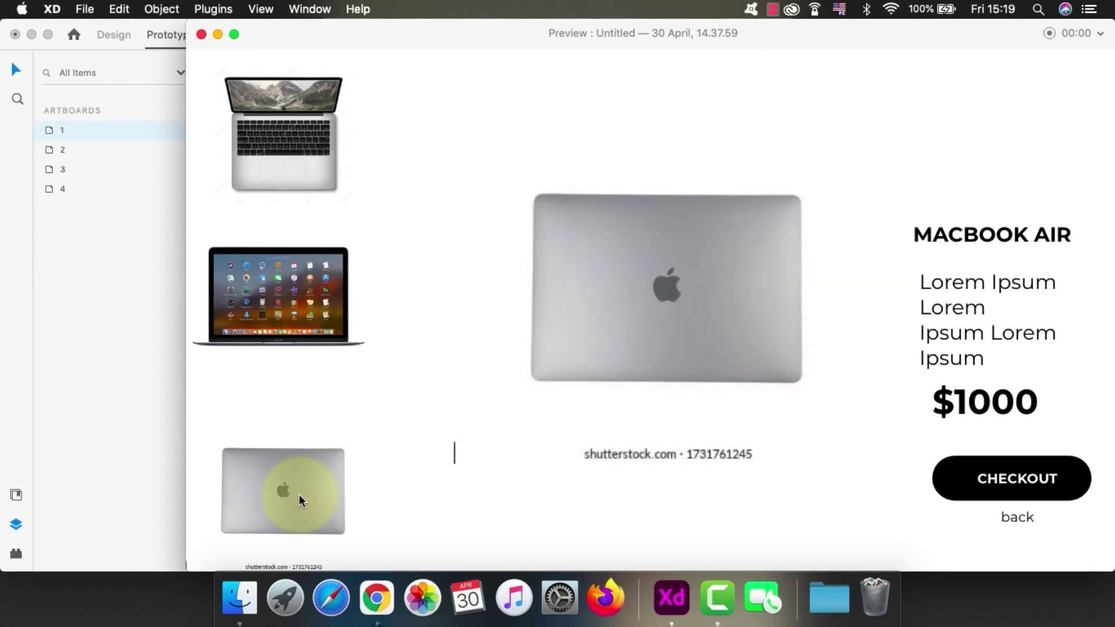
pyautogui.click(1023, 522)
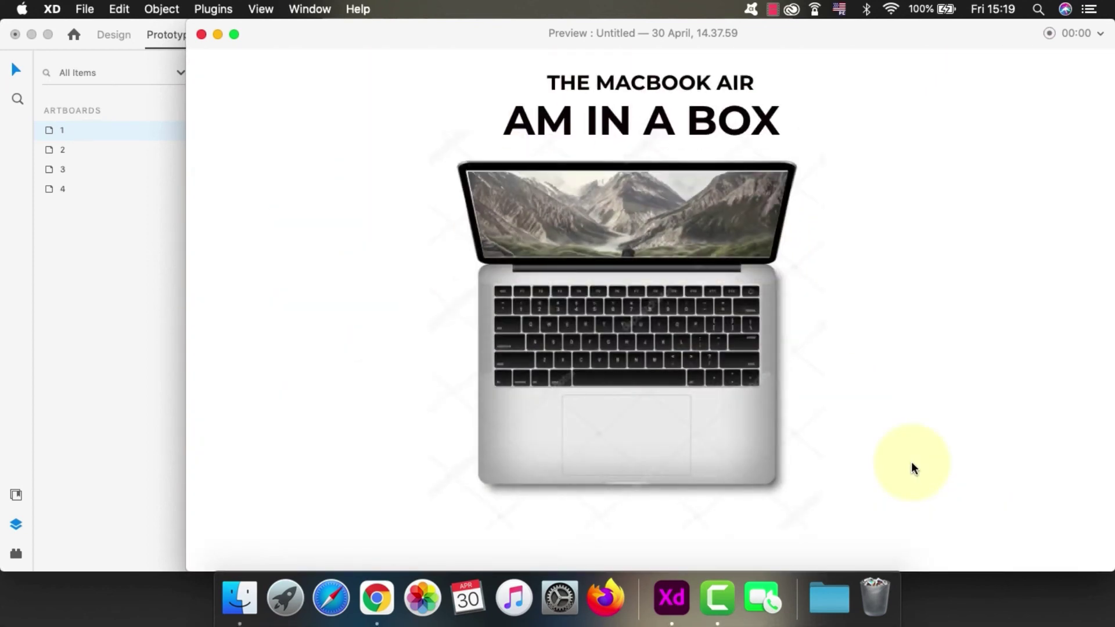
pyautogui.click(940, 504)
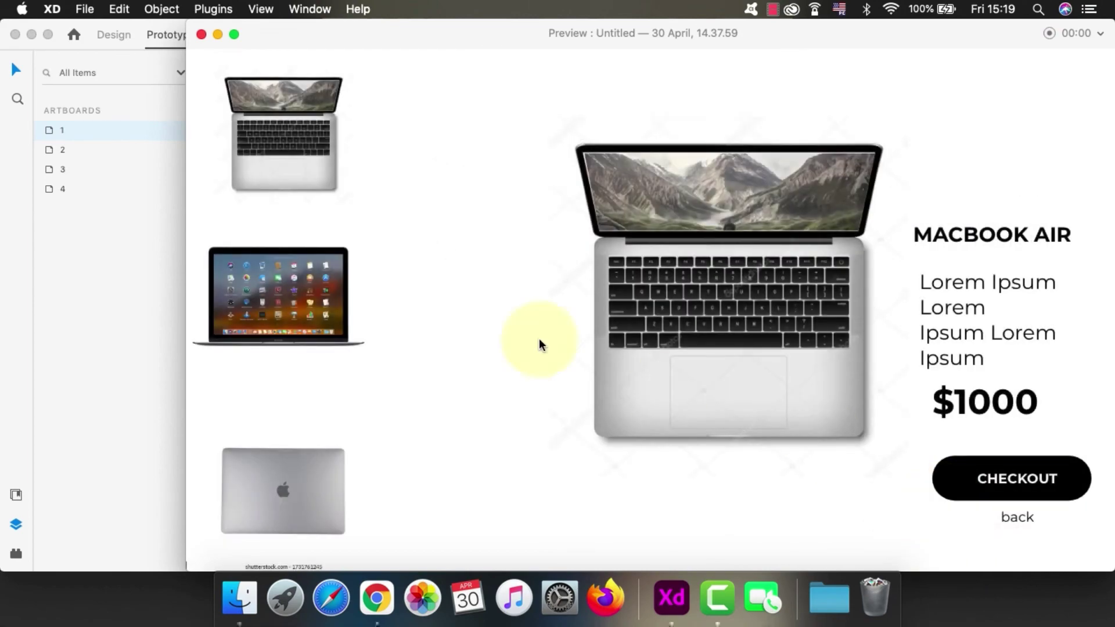